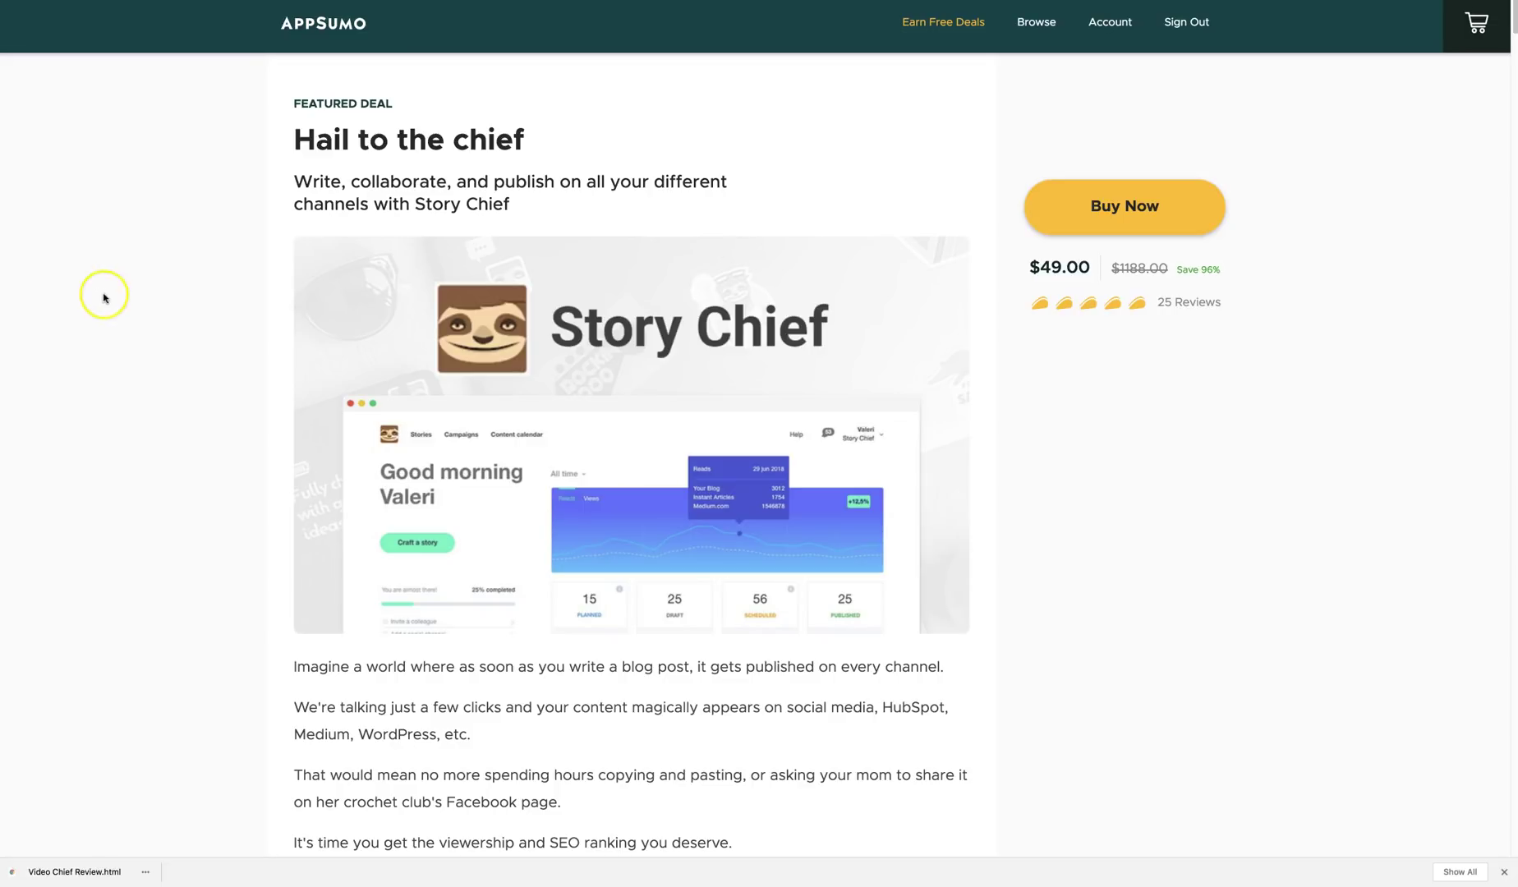
Read the Story Chief deal page on AppSumo, covering the introduction and the TL;DR feature list
scroll(109, 415, "down", 5)
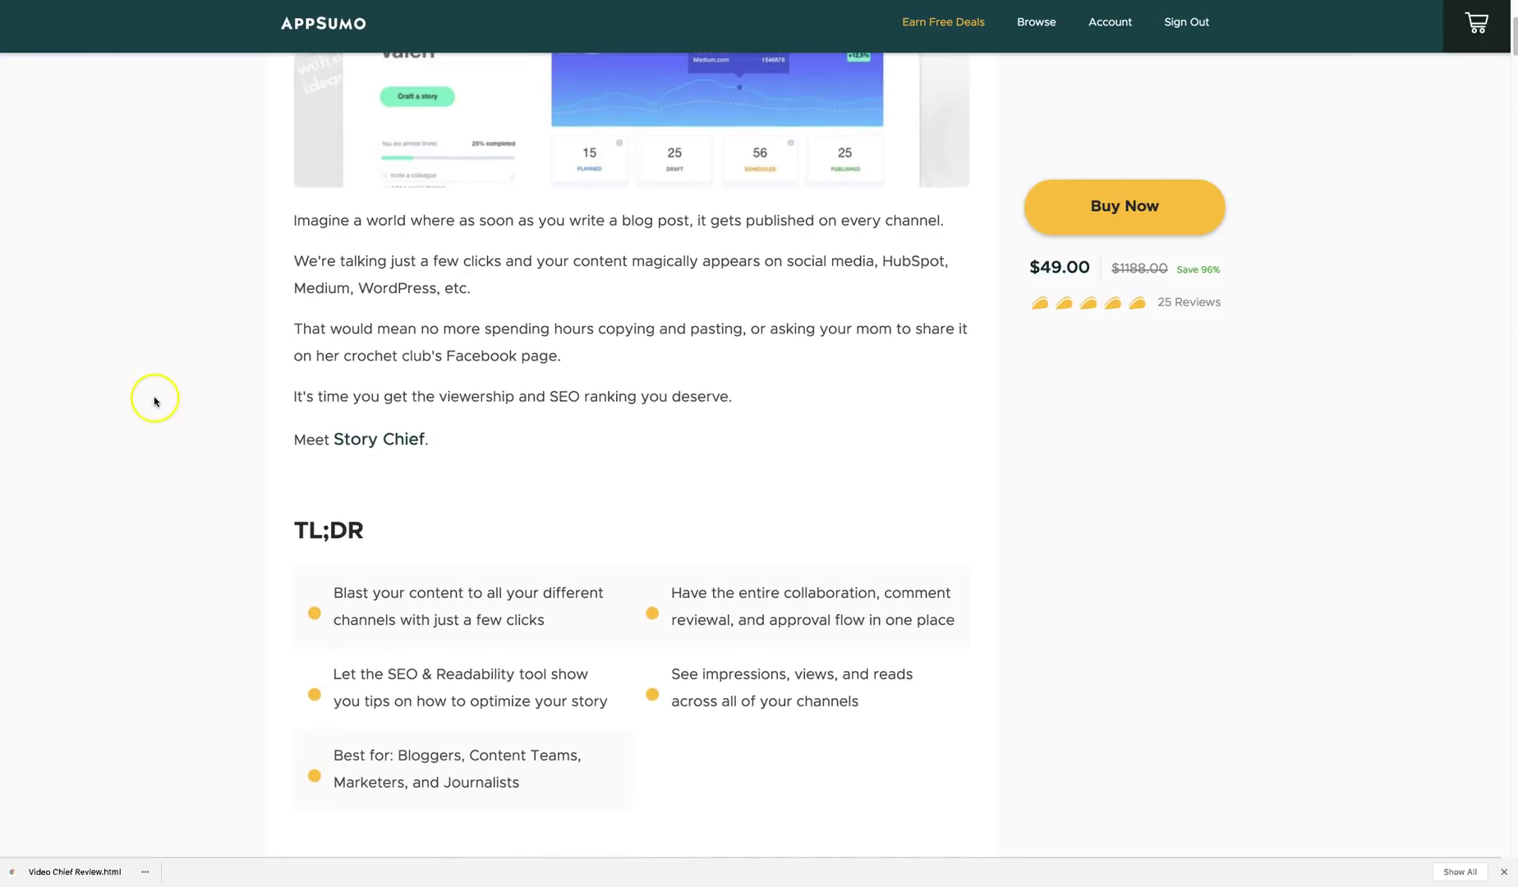
scroll(155, 401, "down", 2)
scroll(152, 405, "up", 4)
scroll(151, 408, "down", 5)
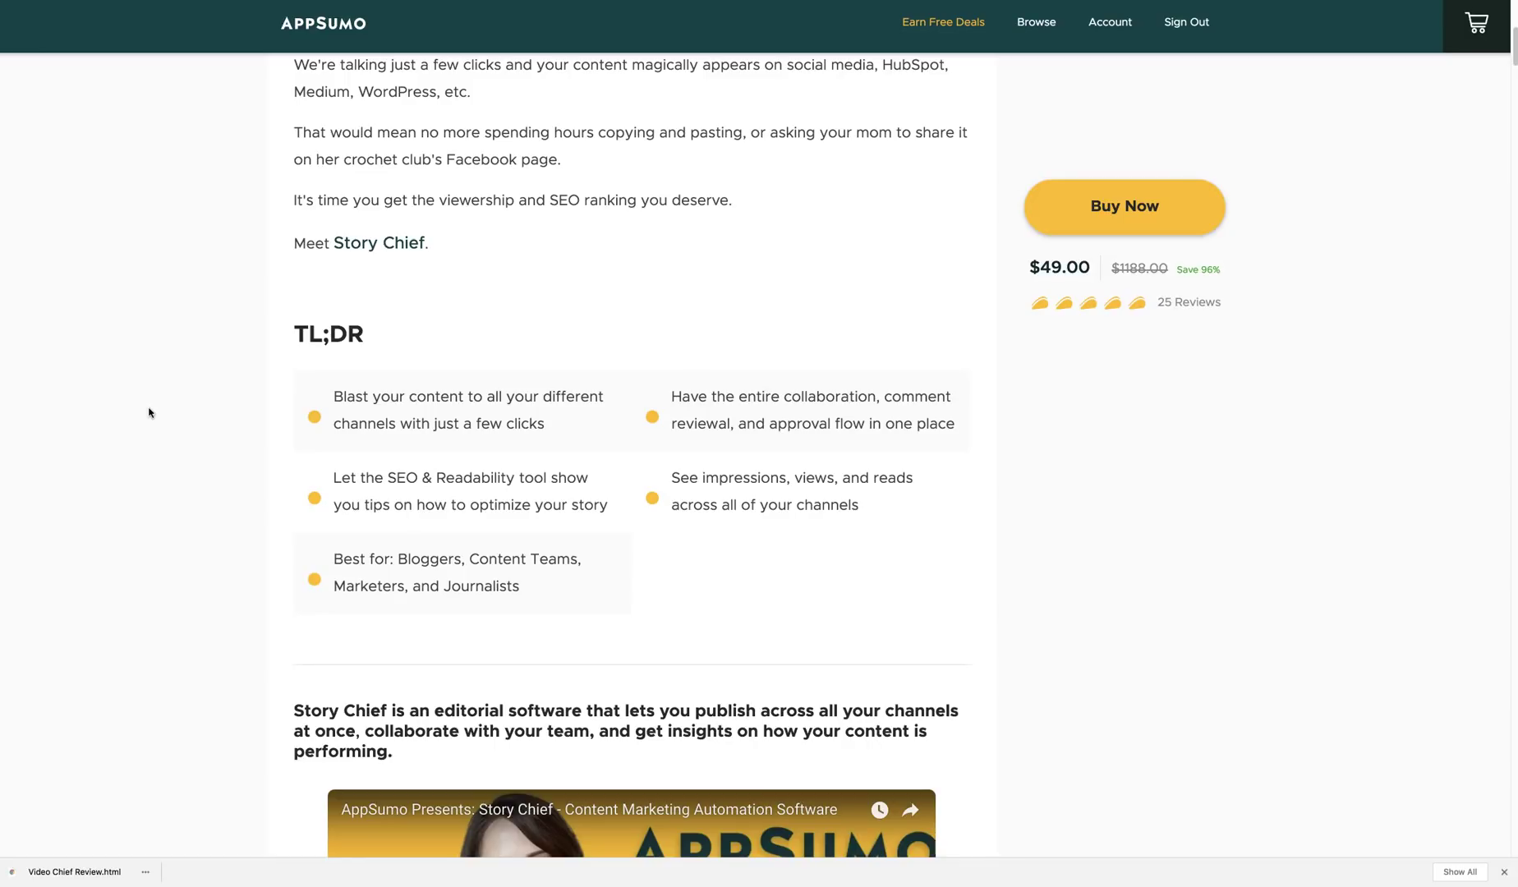
scroll(149, 413, "up", 1)
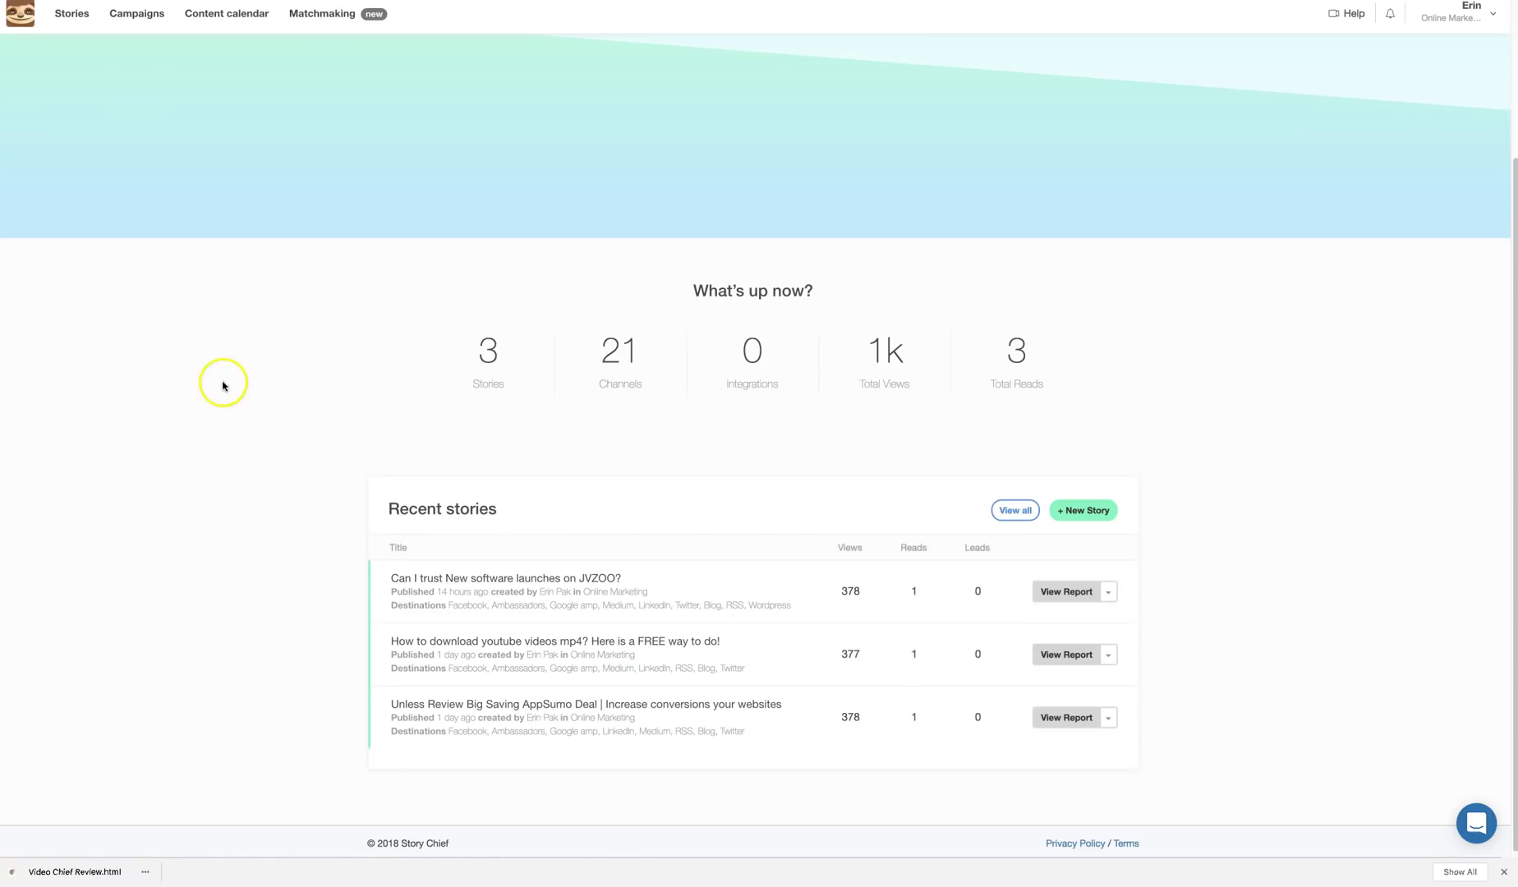
Switch to the Story Chief dashboard and examine the account statistics and the recent stories with their publishing destinations
scroll(224, 382, "up", 2)
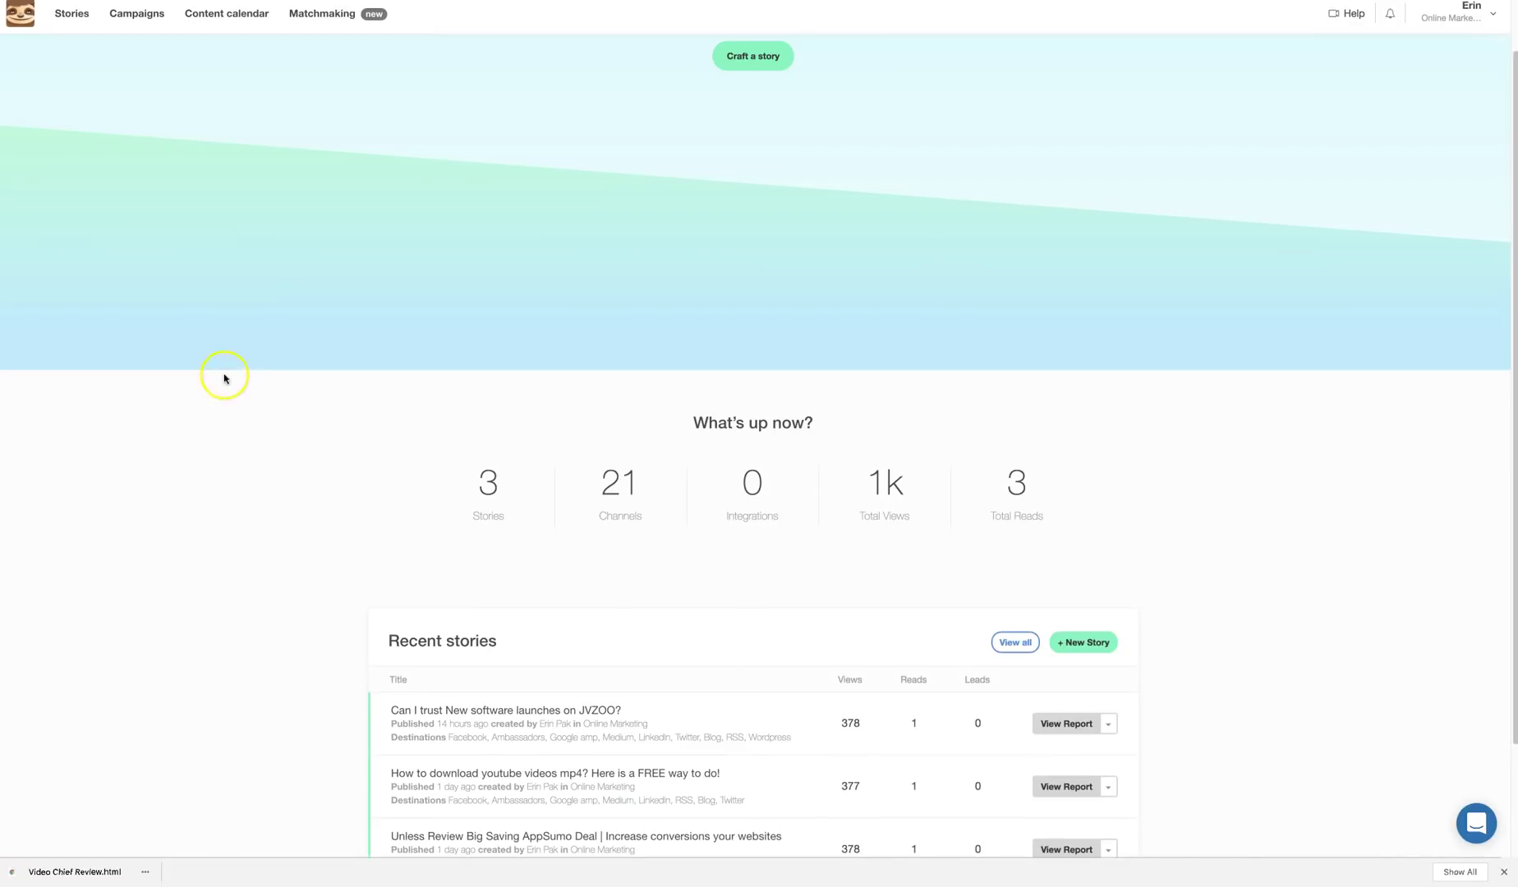
left_click(20, 14)
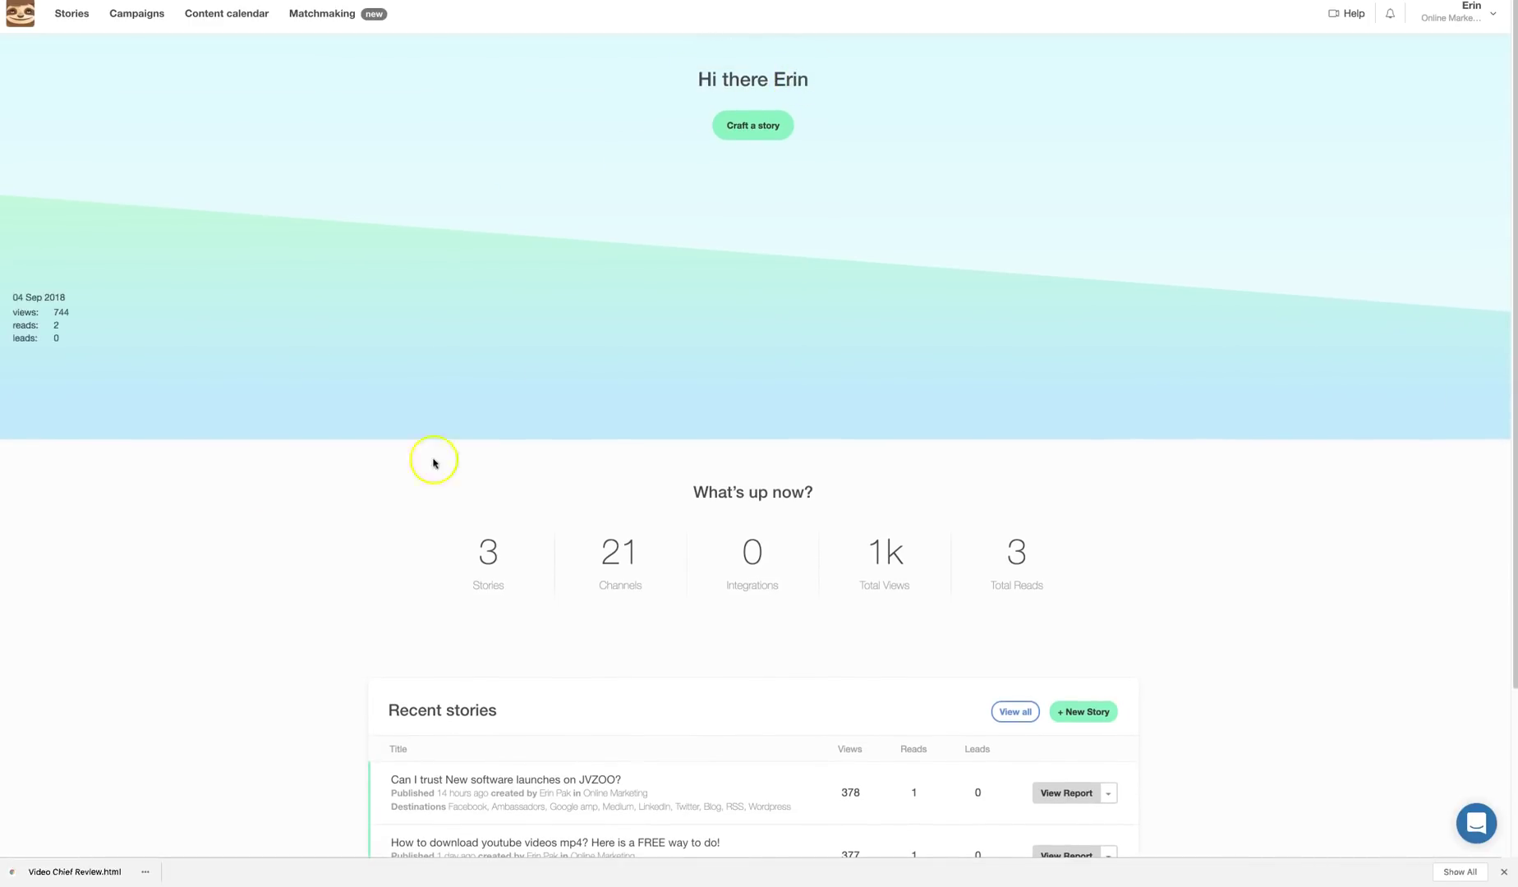
scroll(346, 501, "down", 2)
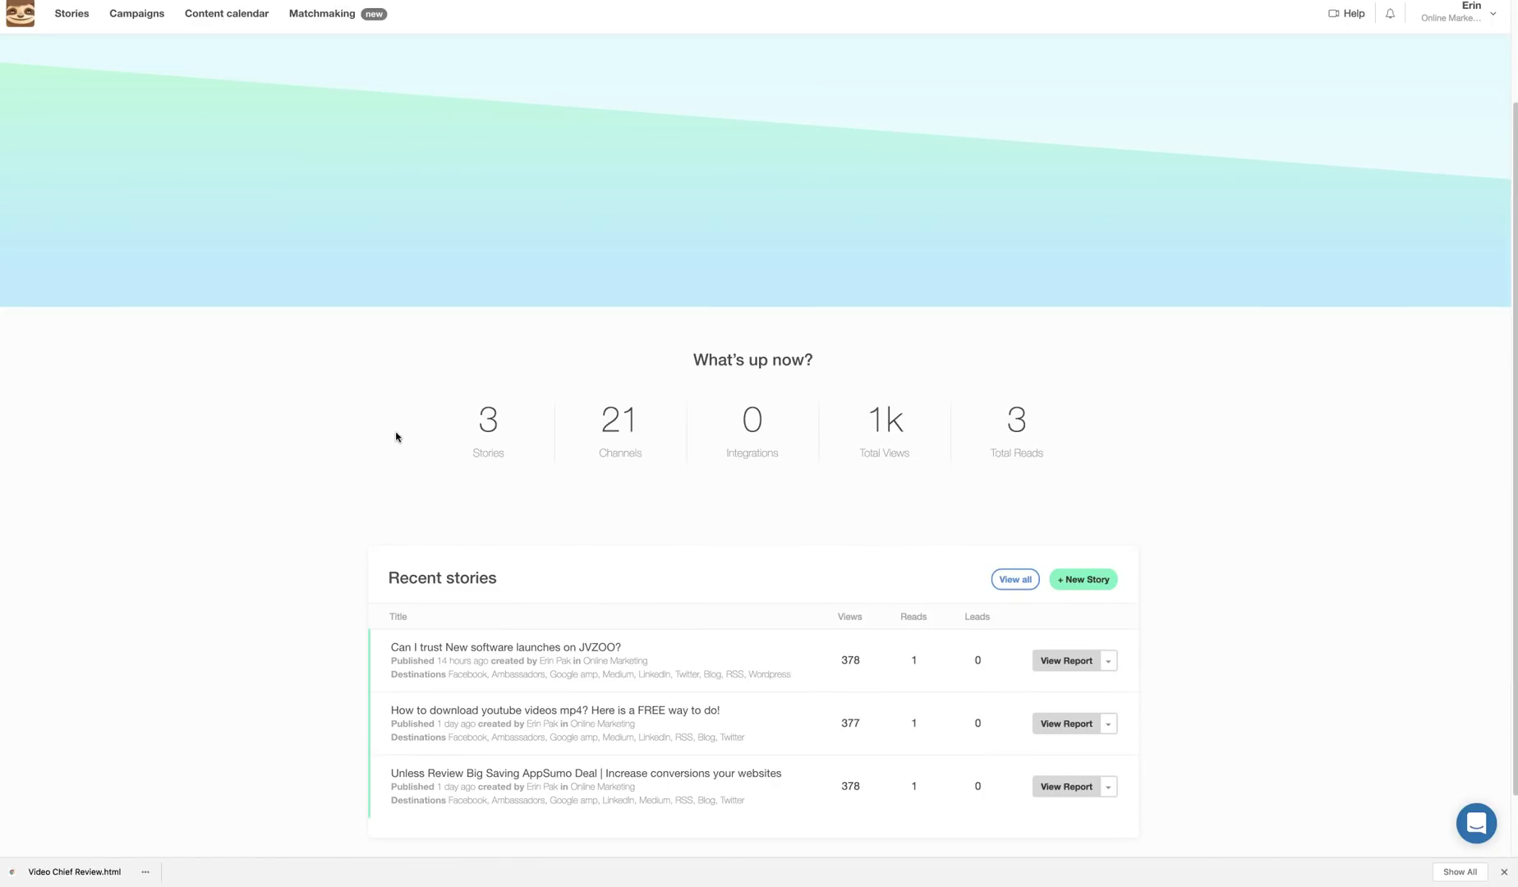
scroll(410, 440, "down", 1)
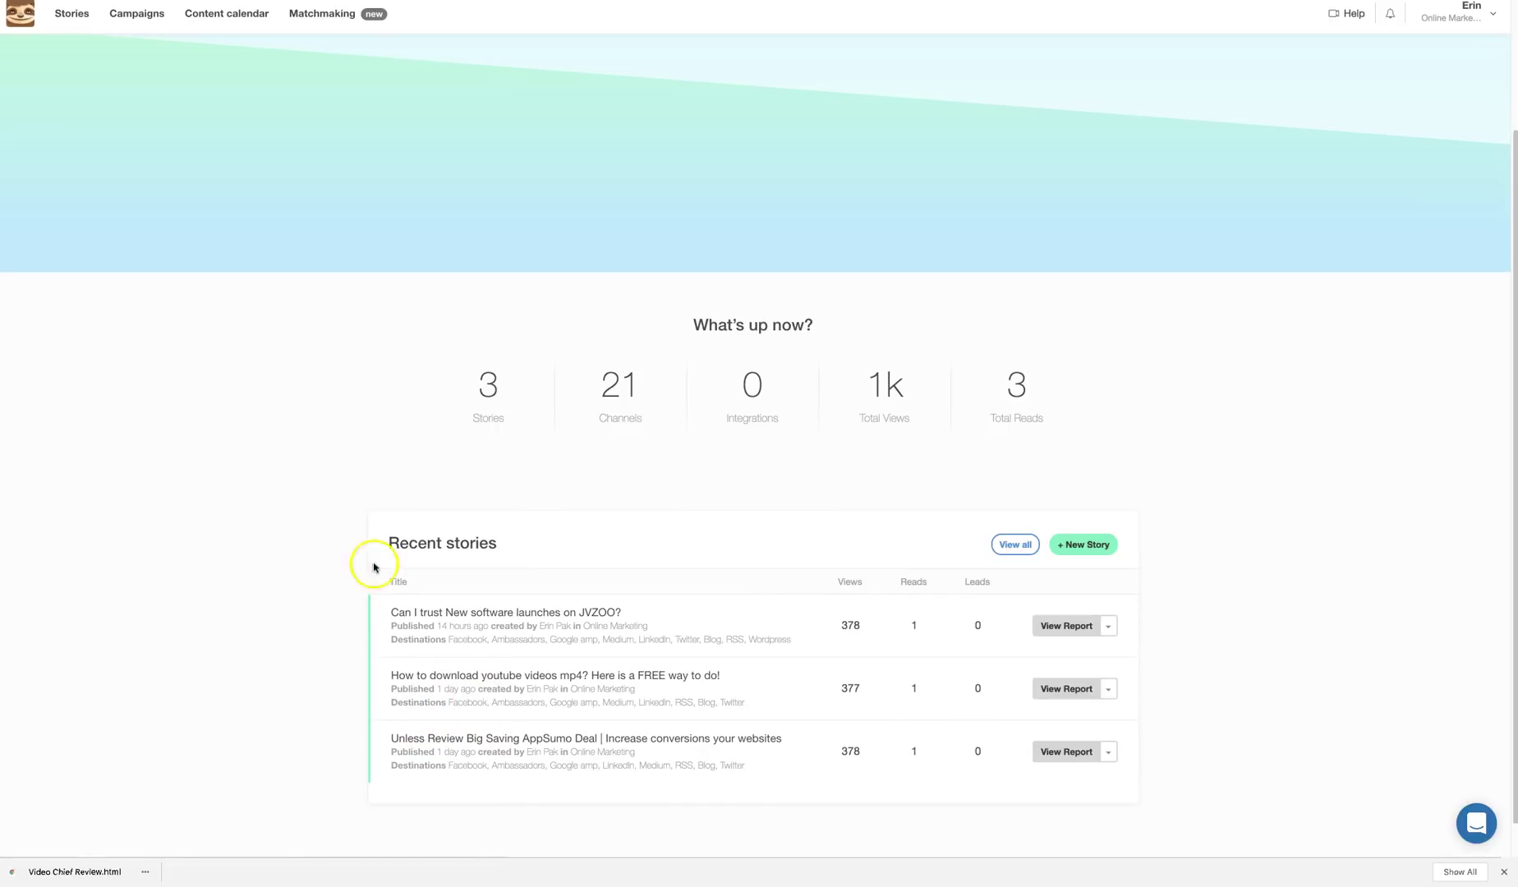
left_click(271, 626)
scroll(271, 633, "down", 1)
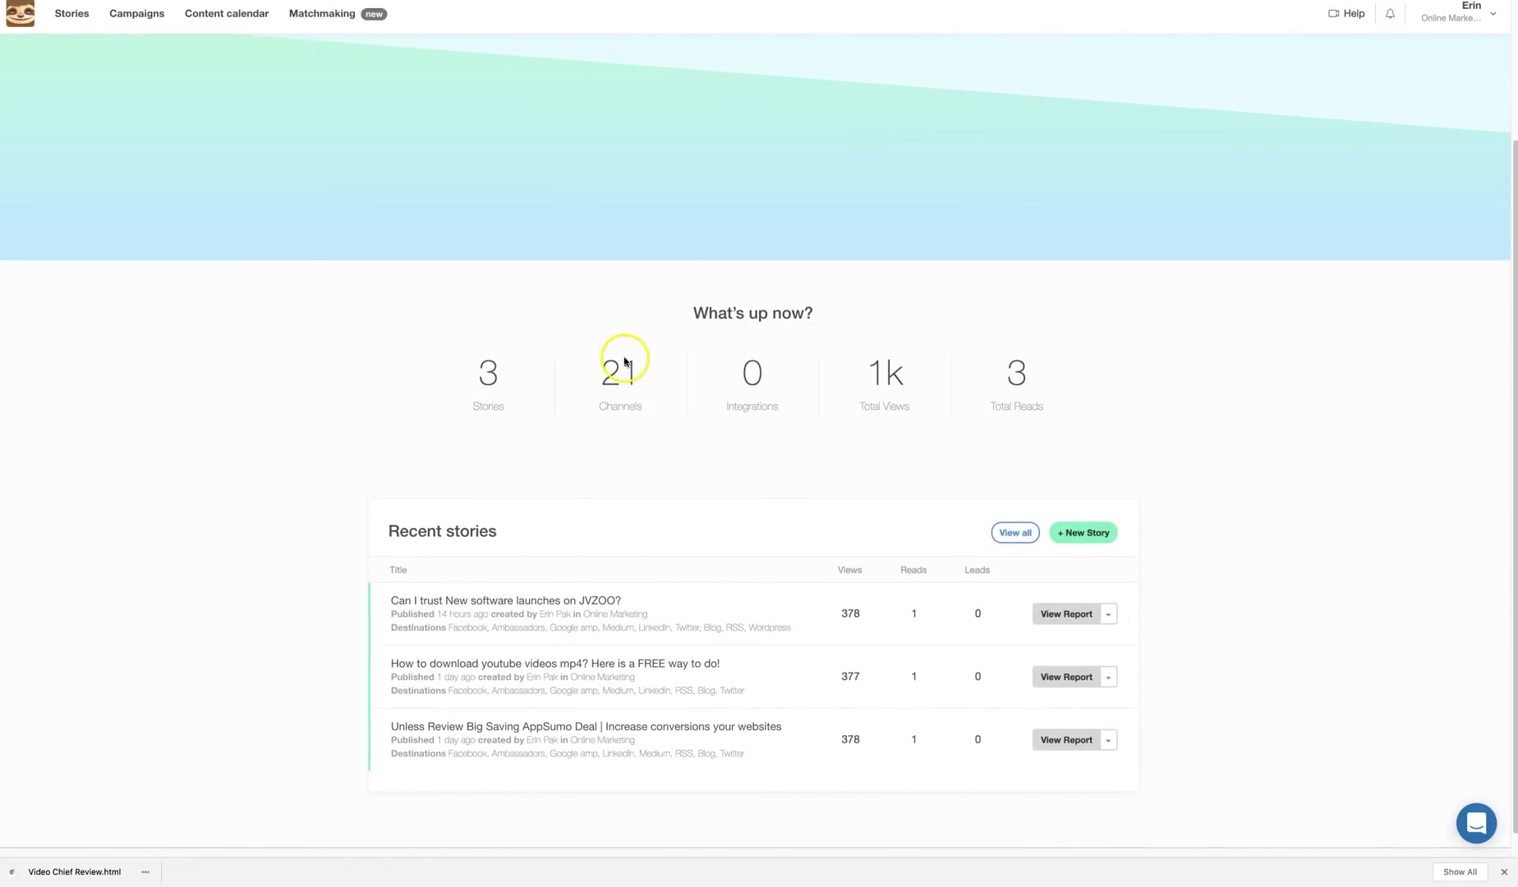
scroll(1091, 508, "up", 3)
left_click(1307, 515)
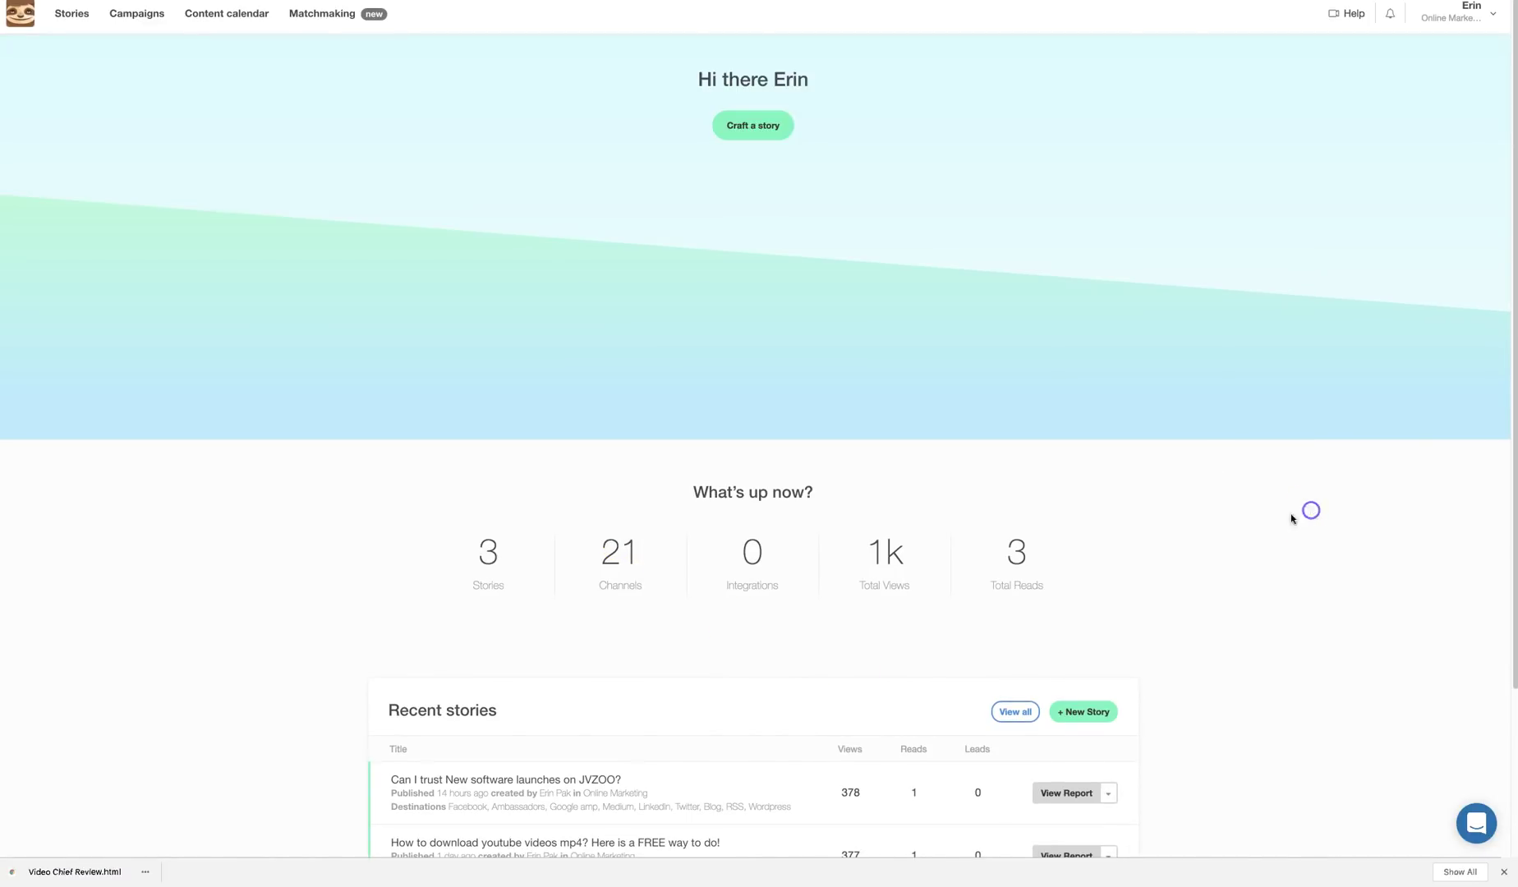
Open the account's channel configuration and look through the available personal website and content hub channels
left_click(1473, 22)
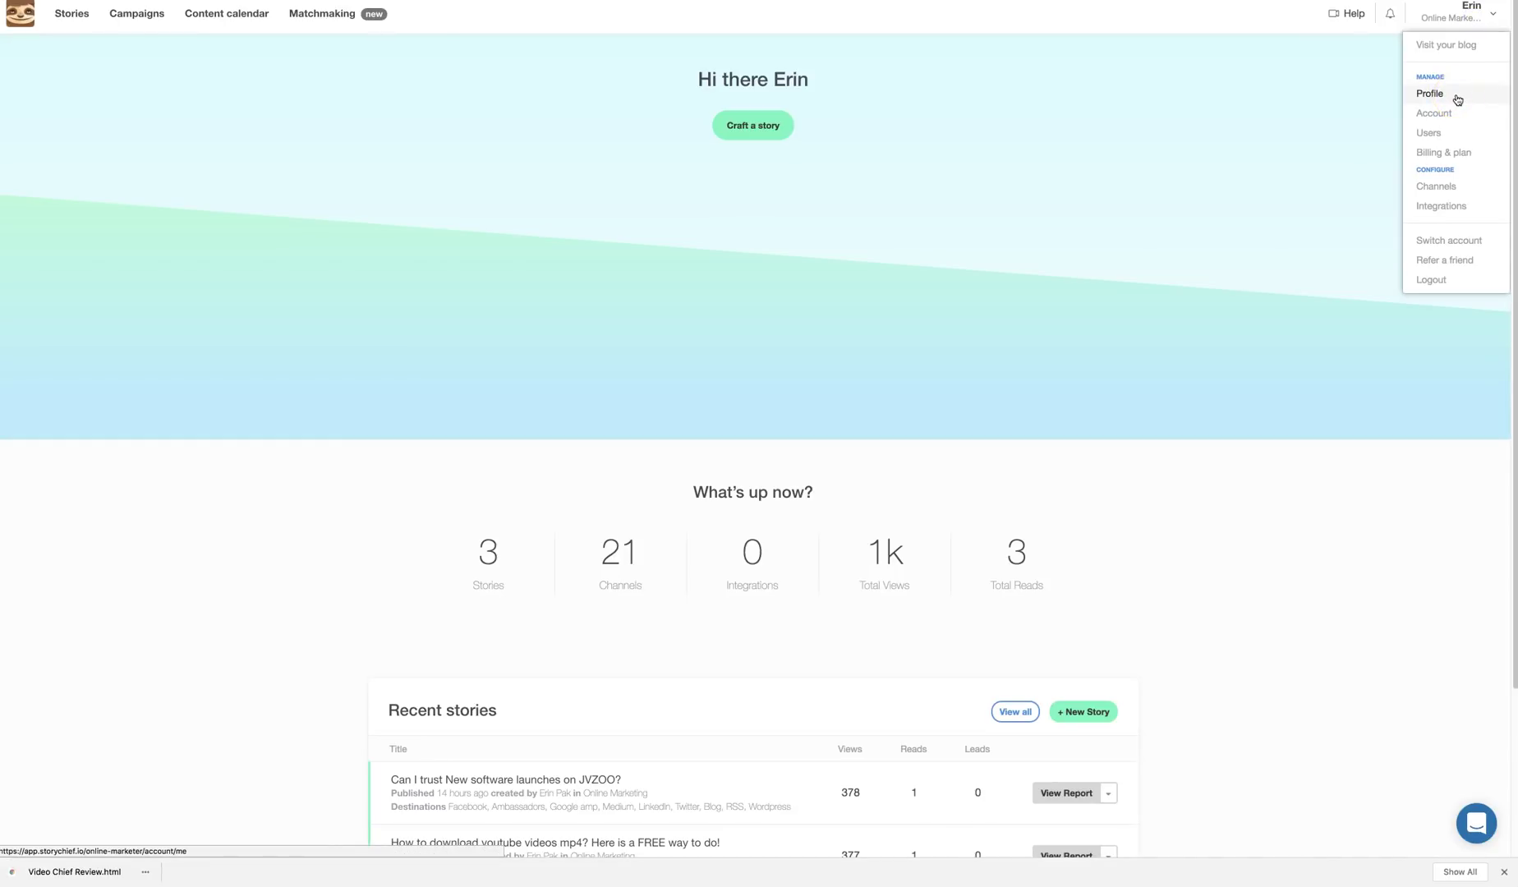
left_click(1478, 188)
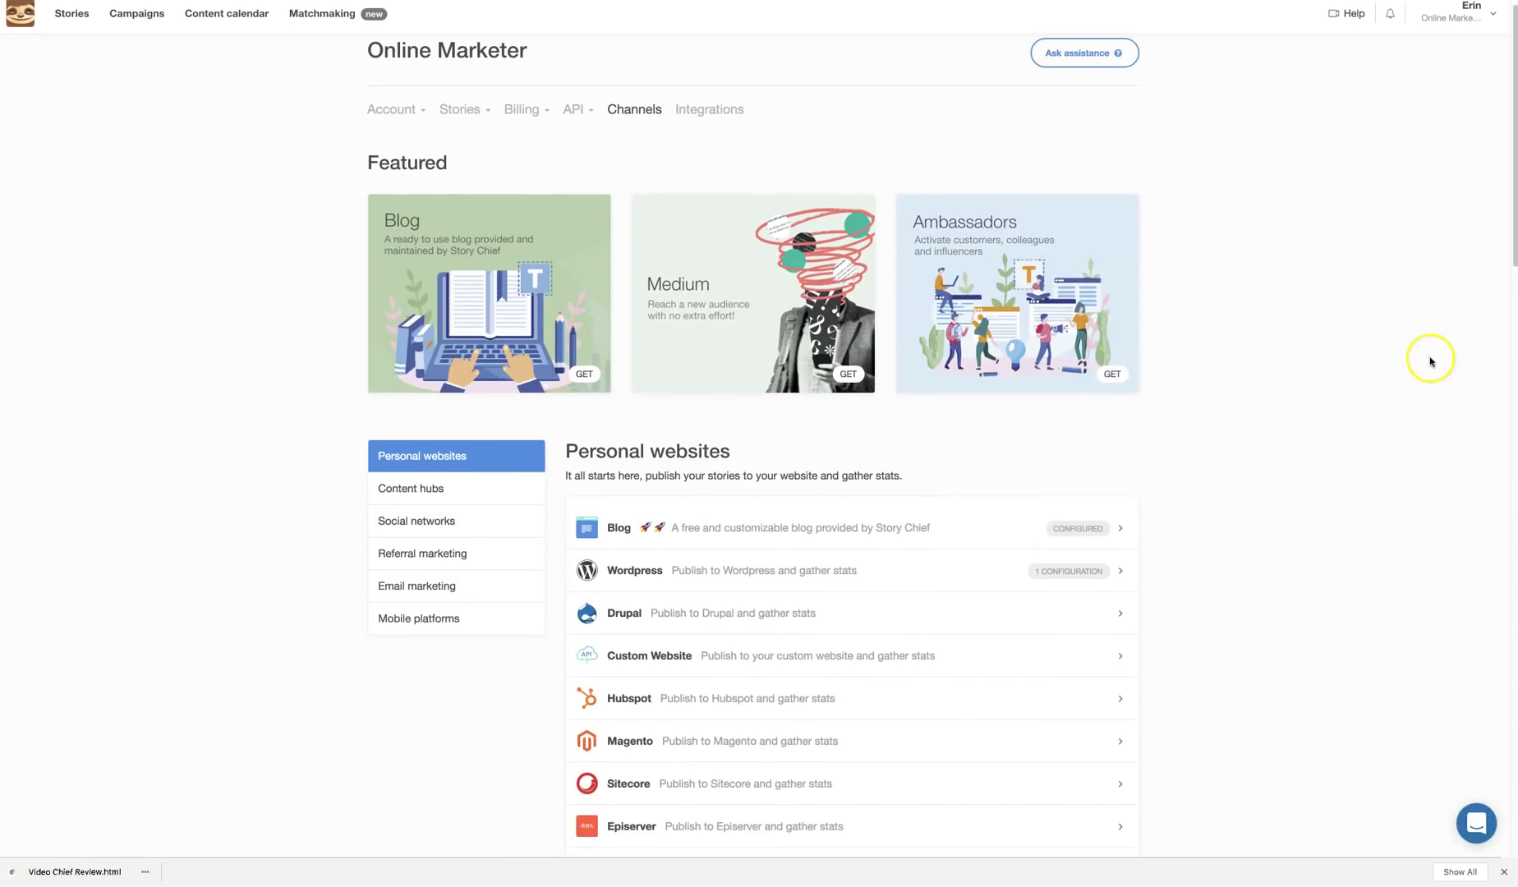
scroll(1376, 377, "down", 3)
scroll(1162, 338, "down", 1)
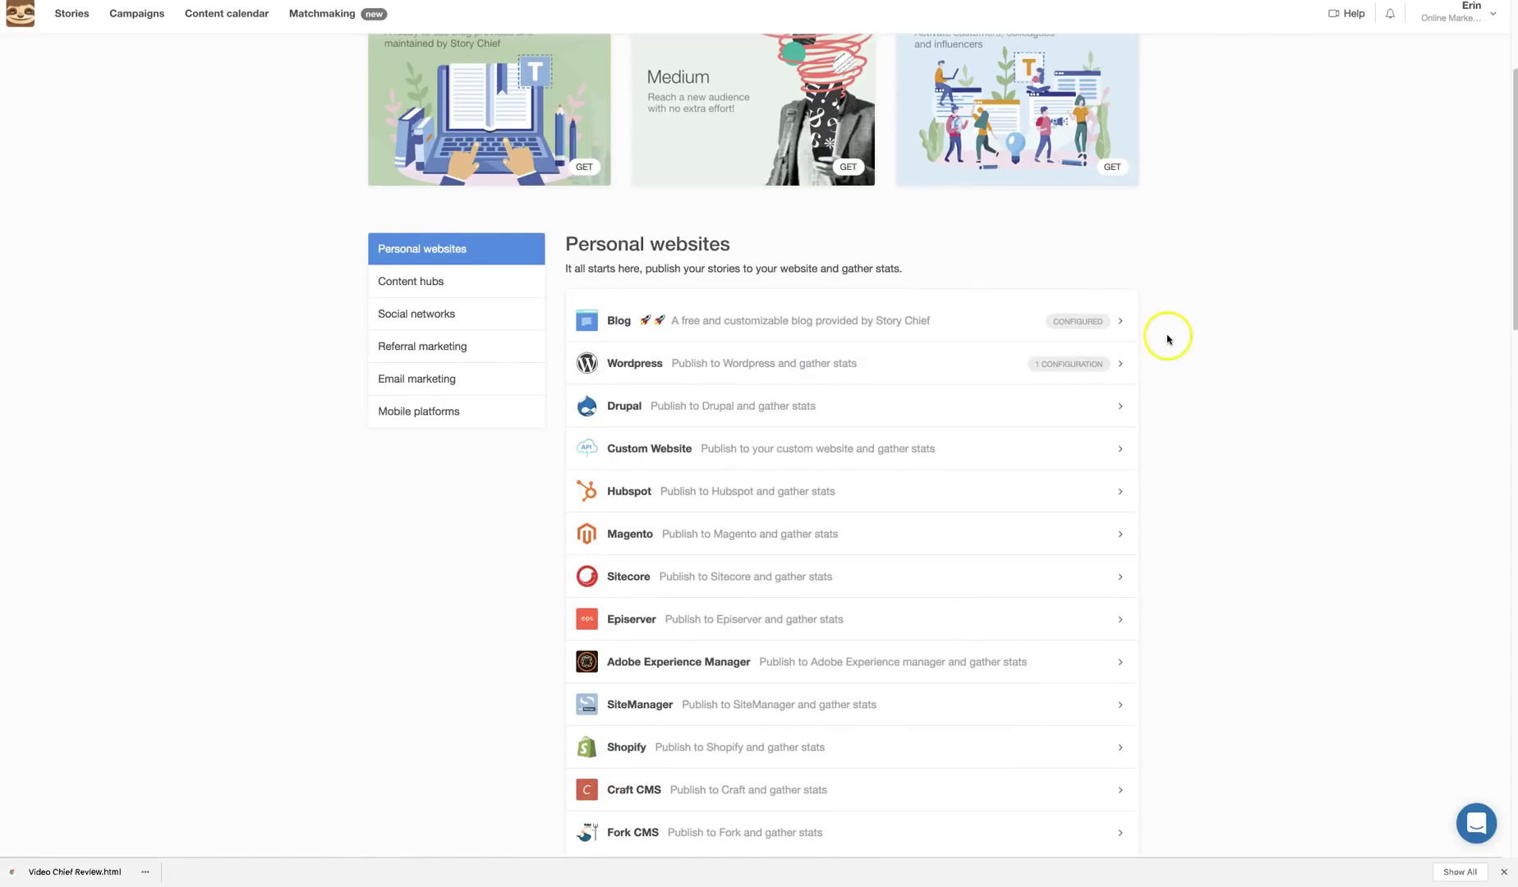
scroll(1205, 340, "down", 2)
scroll(1210, 335, "down", 2)
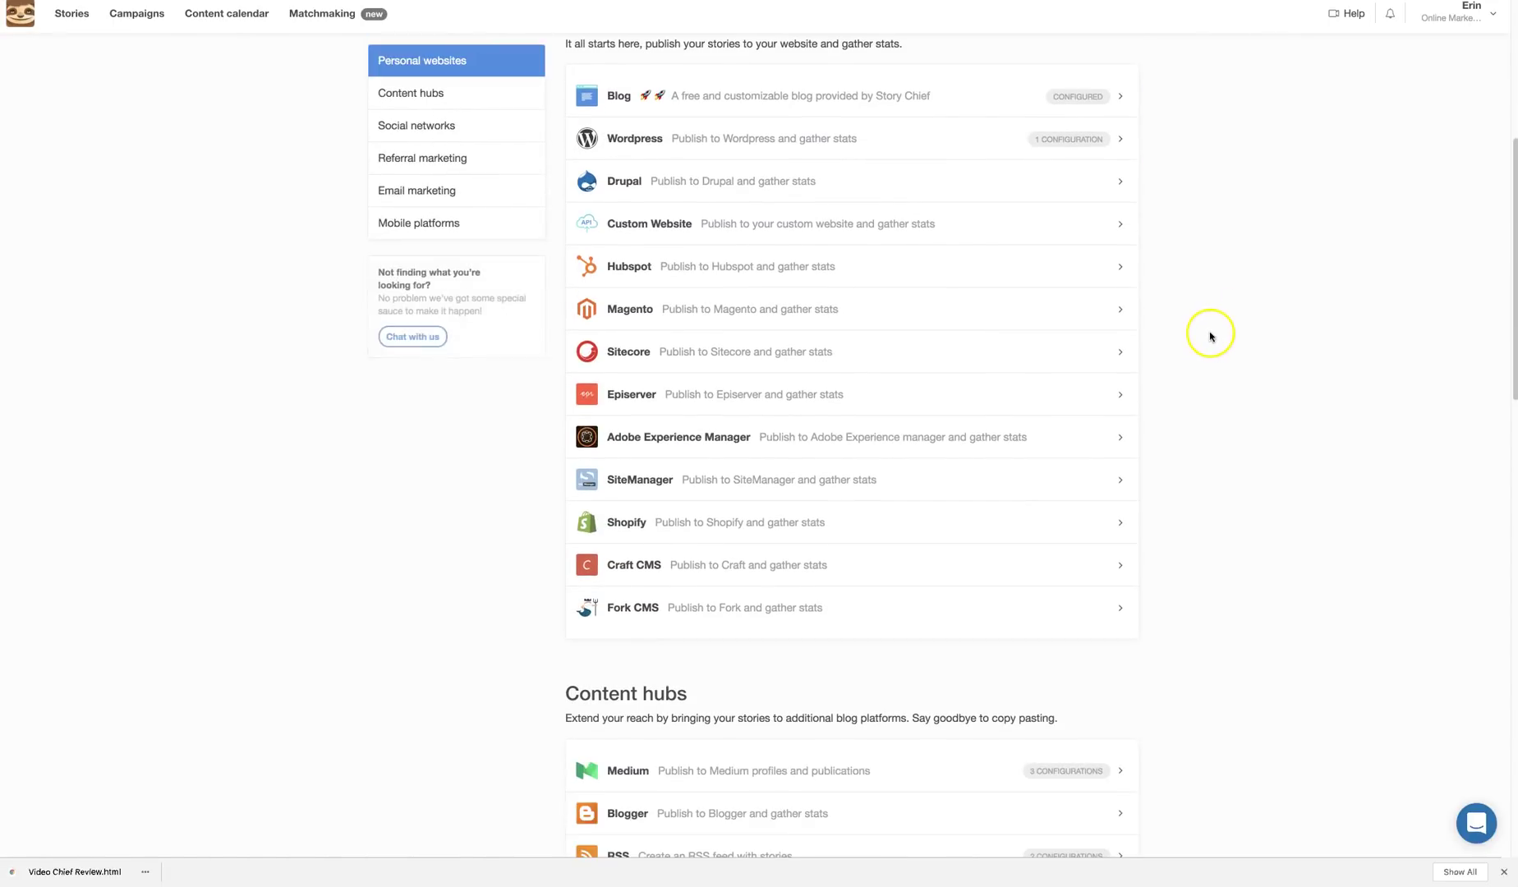
scroll(1210, 335, "up", 3)
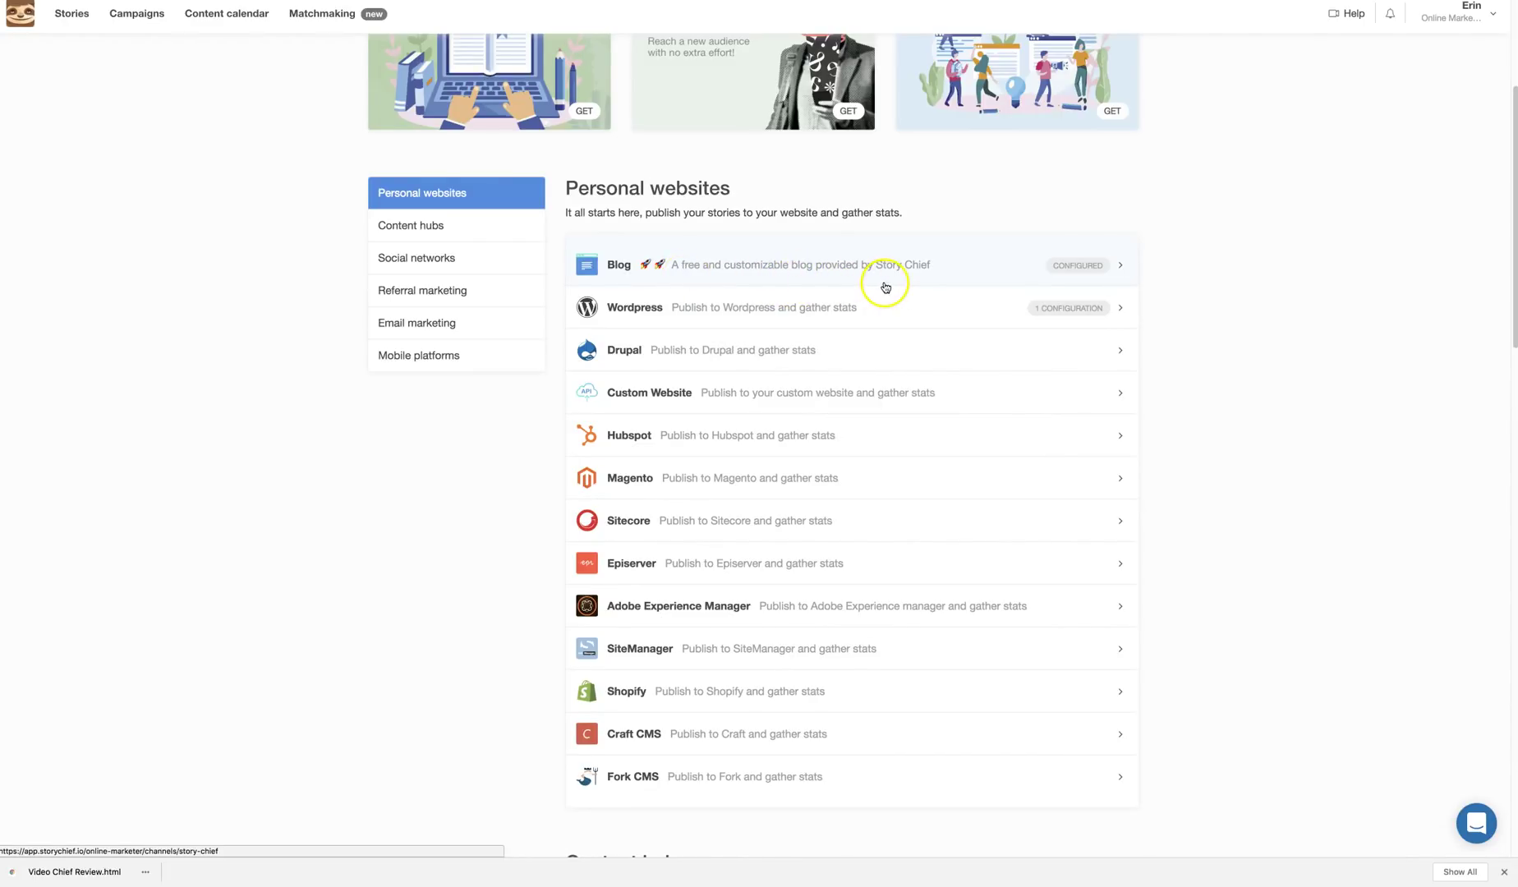
Open the Blog channel and review its design settings, from favicon and cover image to social media links and footer
left_click(1115, 265)
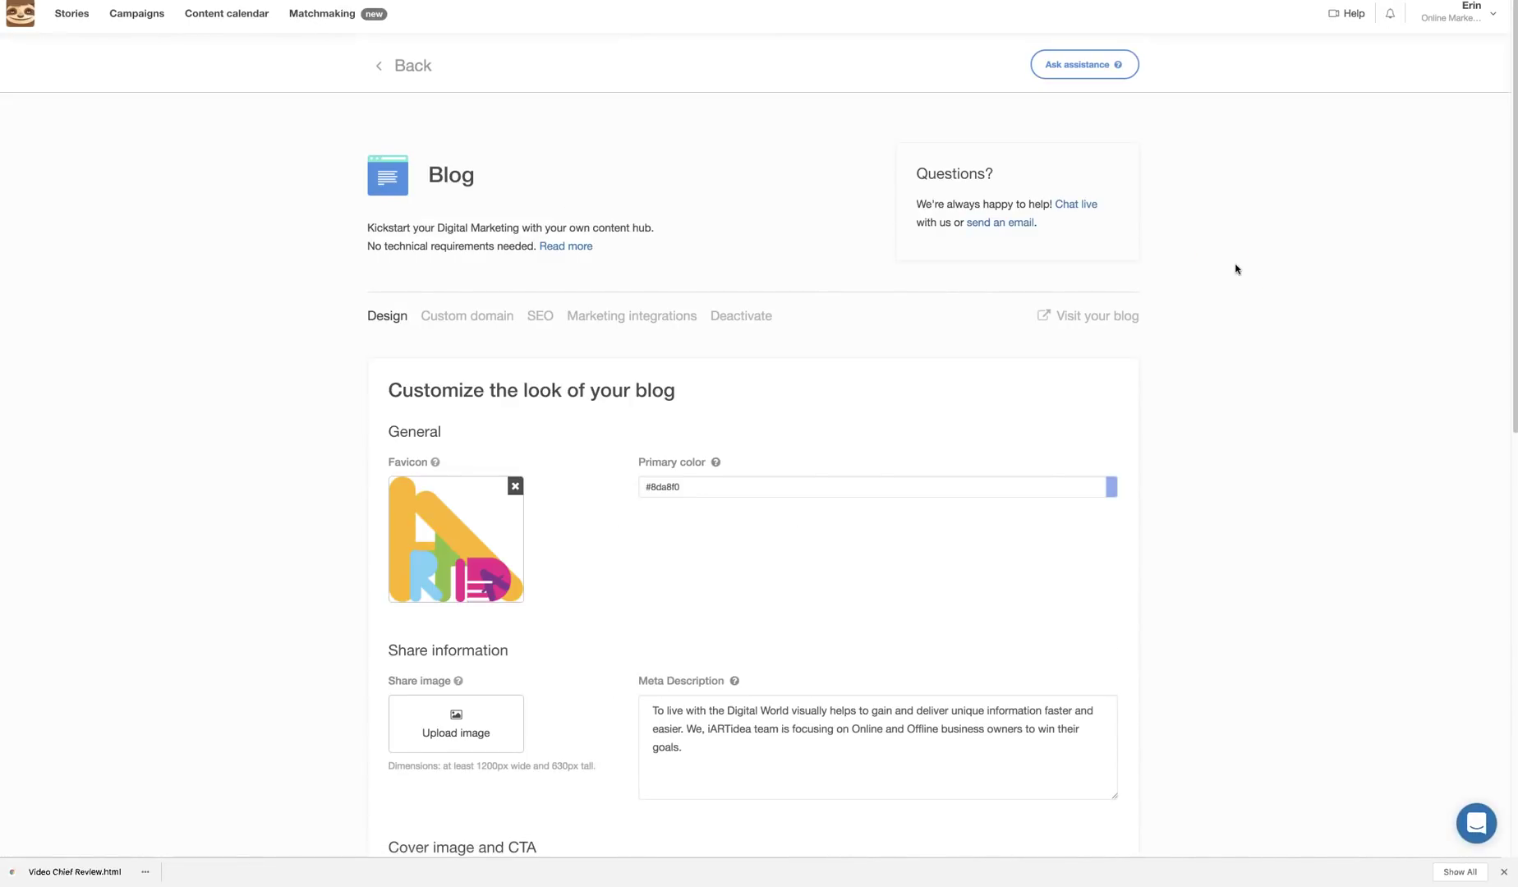
scroll(1235, 268, "down", 5)
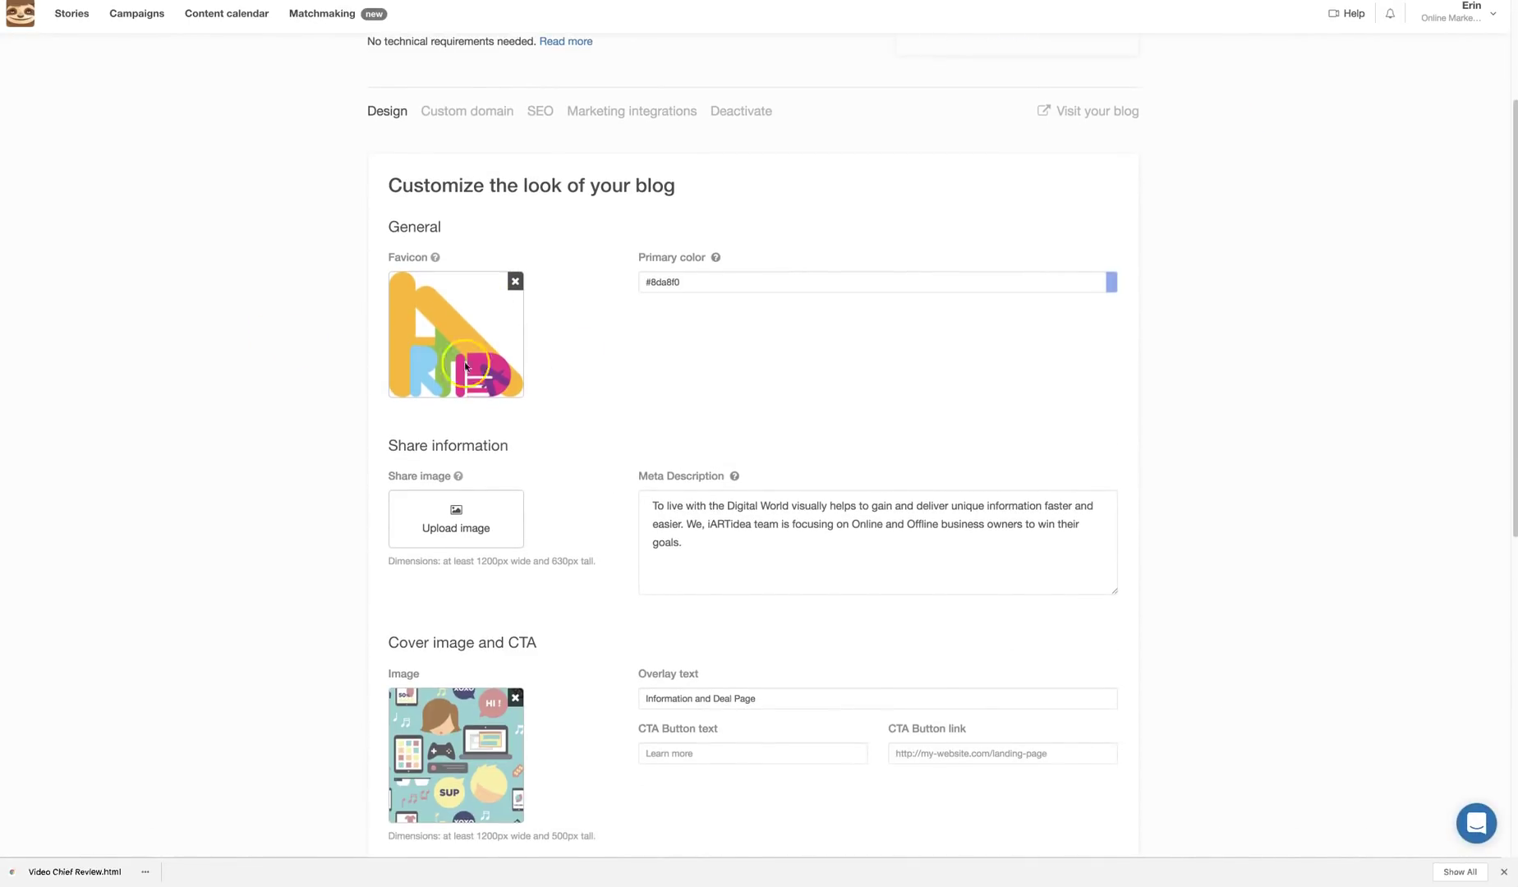
scroll(320, 354, "down", 3)
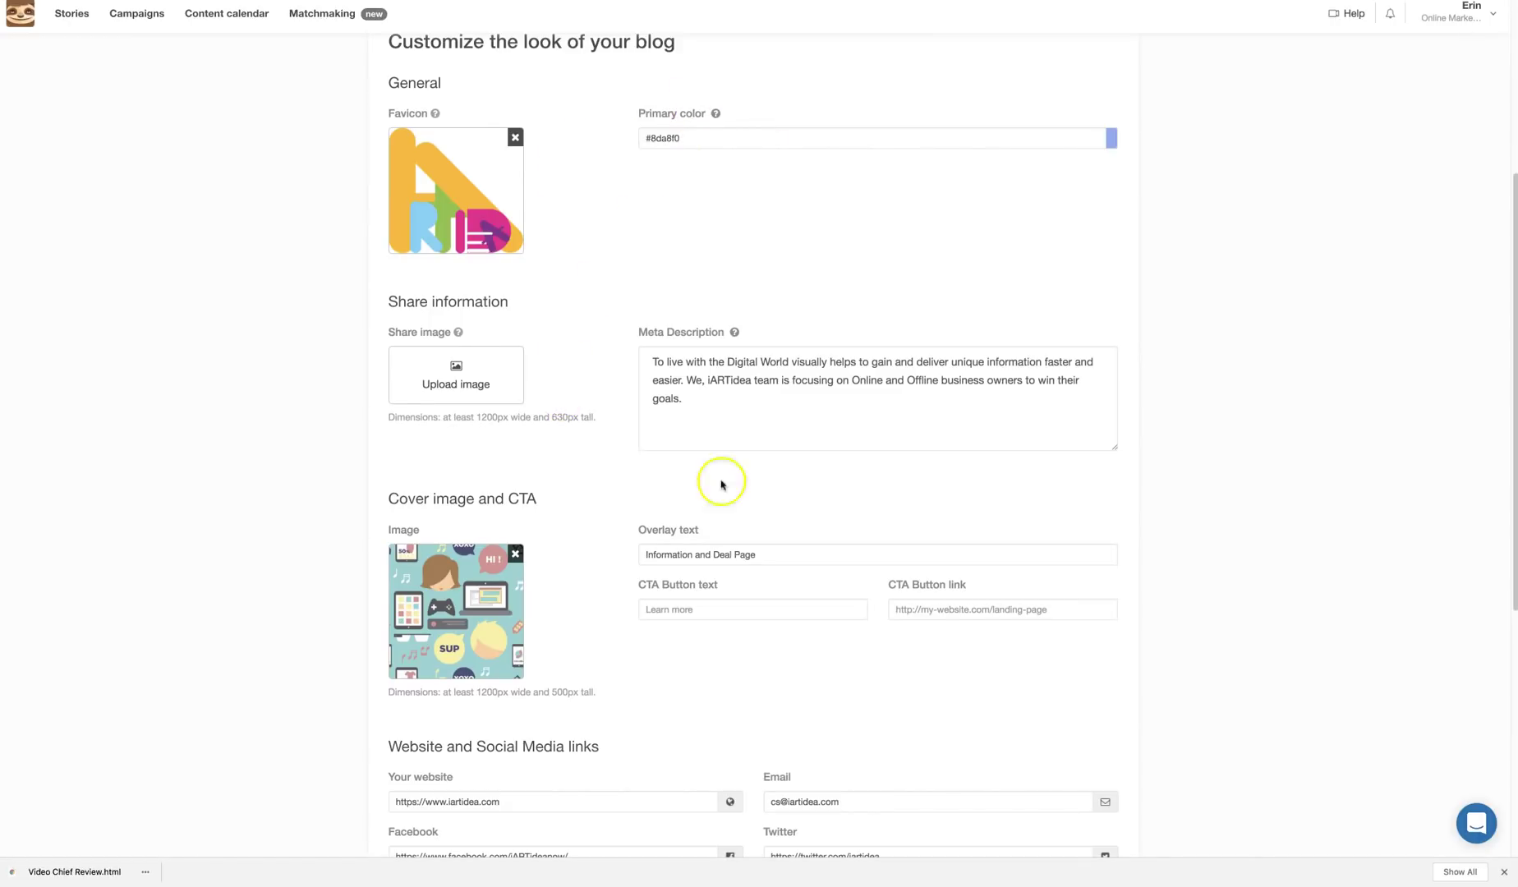
scroll(279, 474, "down", 1)
scroll(383, 547, "down", 1)
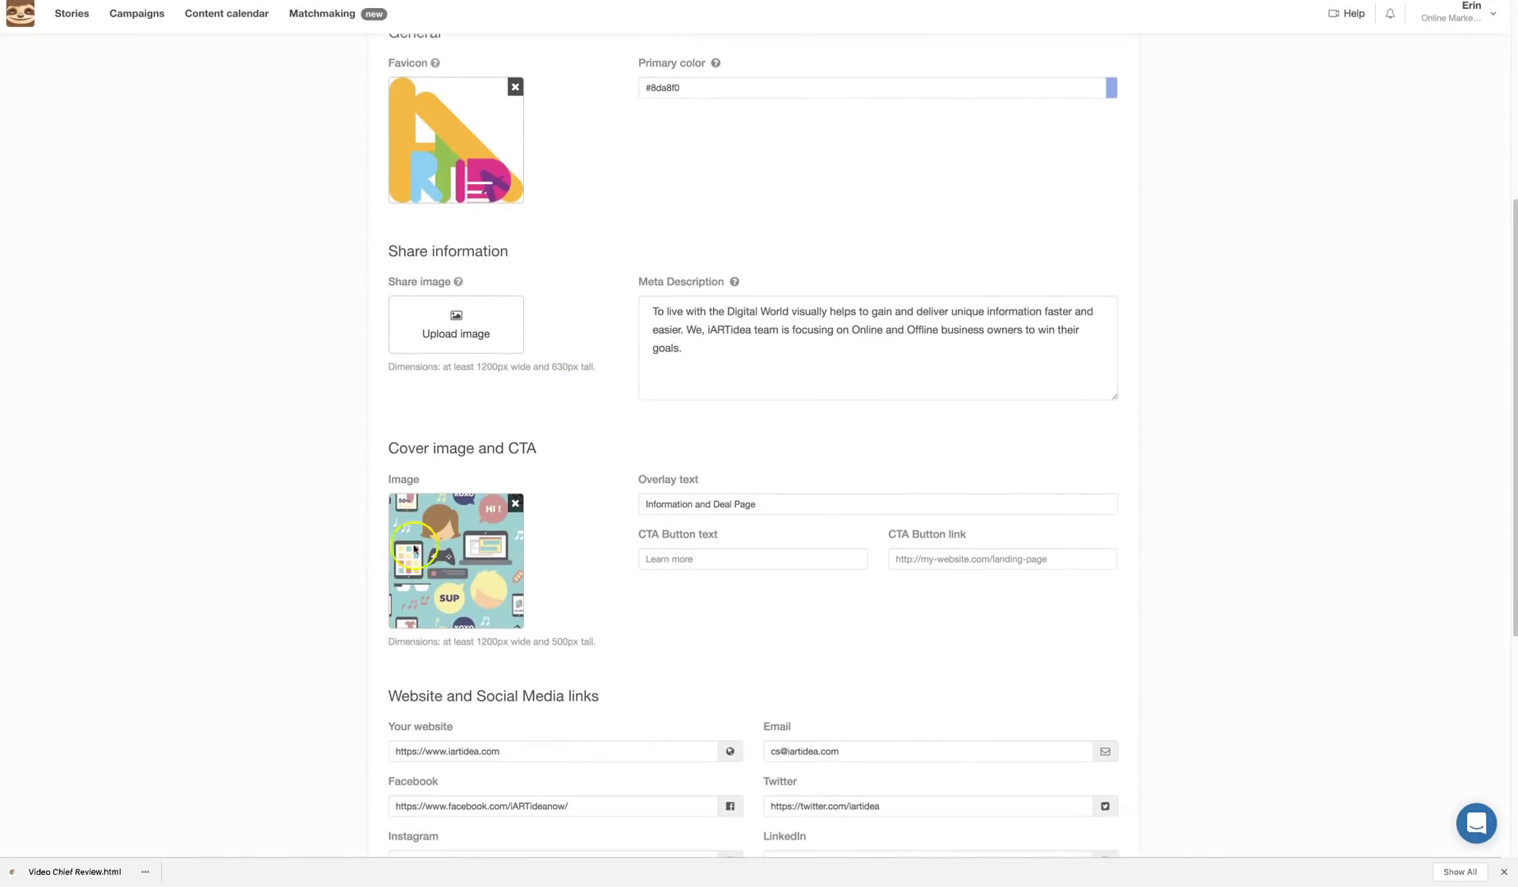
scroll(284, 509, "down", 5)
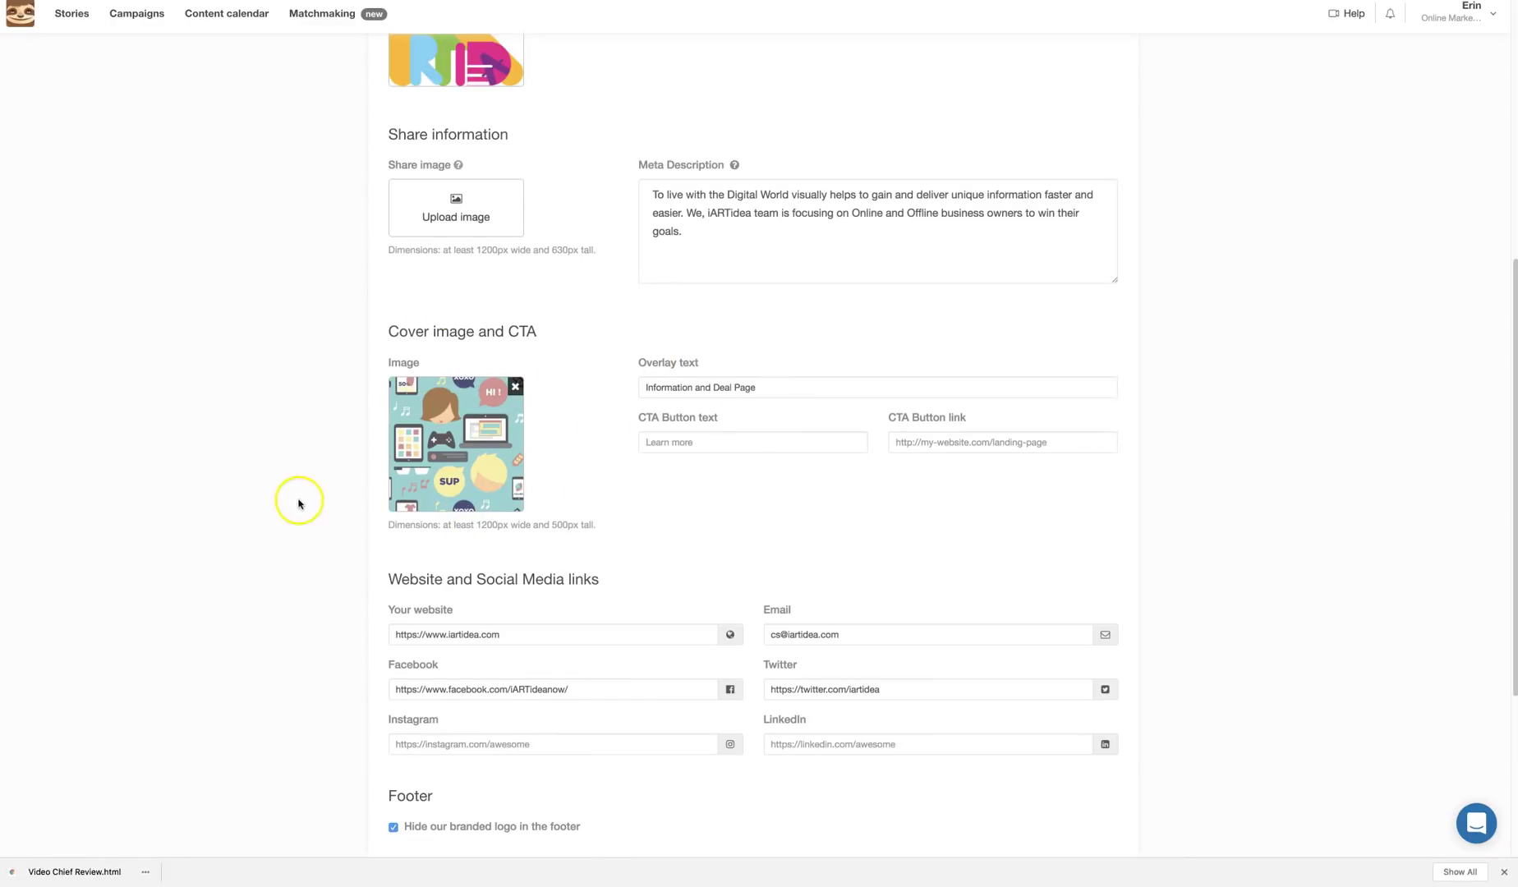
scroll(298, 503, "down", 10)
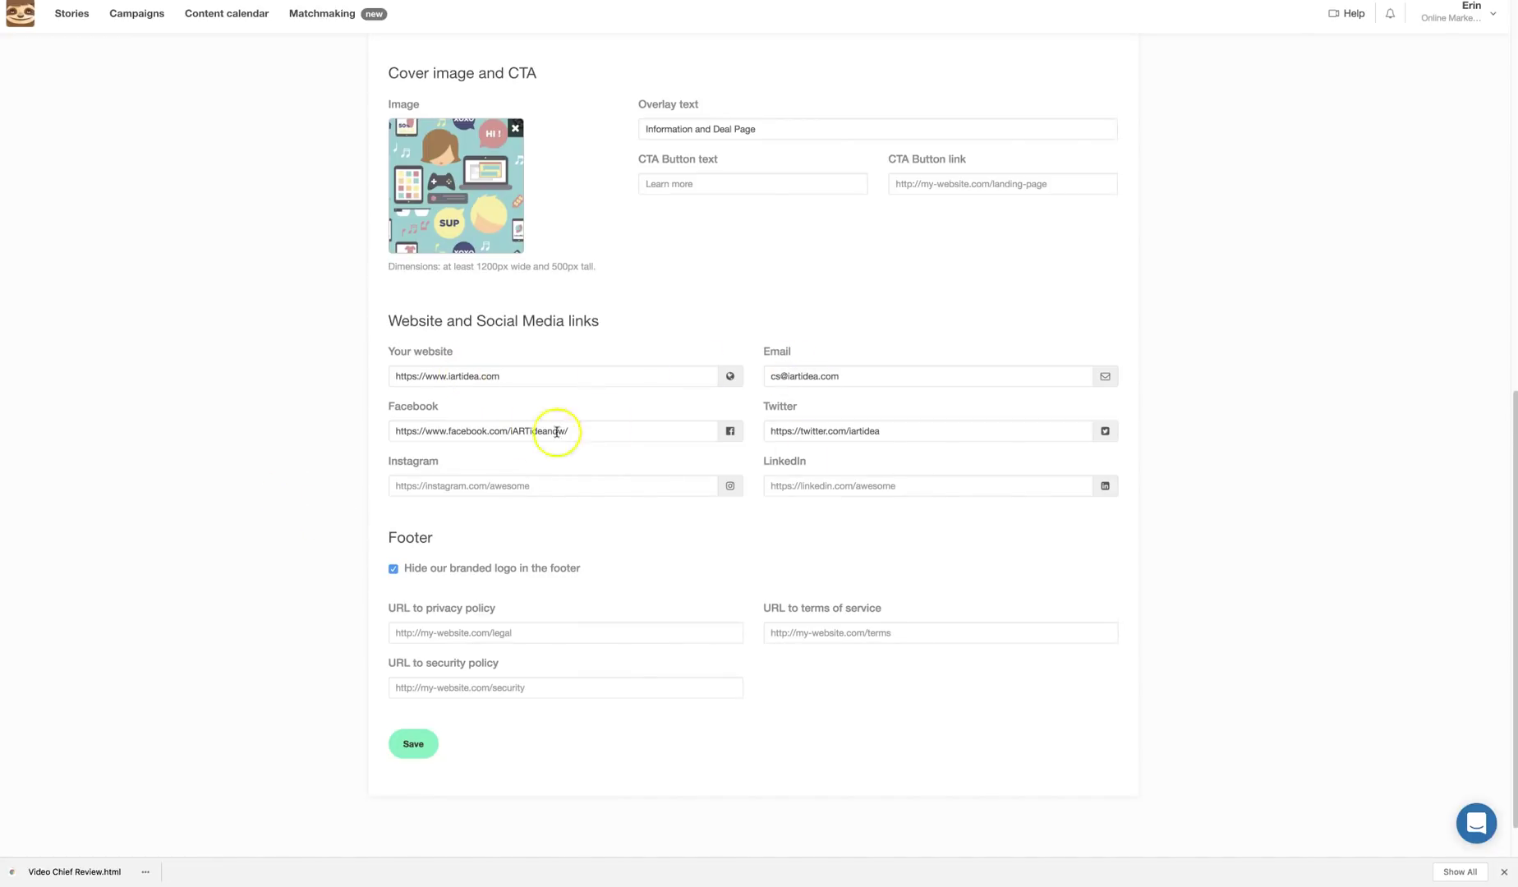
scroll(217, 532, "down", 1)
scroll(219, 535, "up", 5)
scroll(216, 532, "up", 5)
scroll(217, 532, "down", 8)
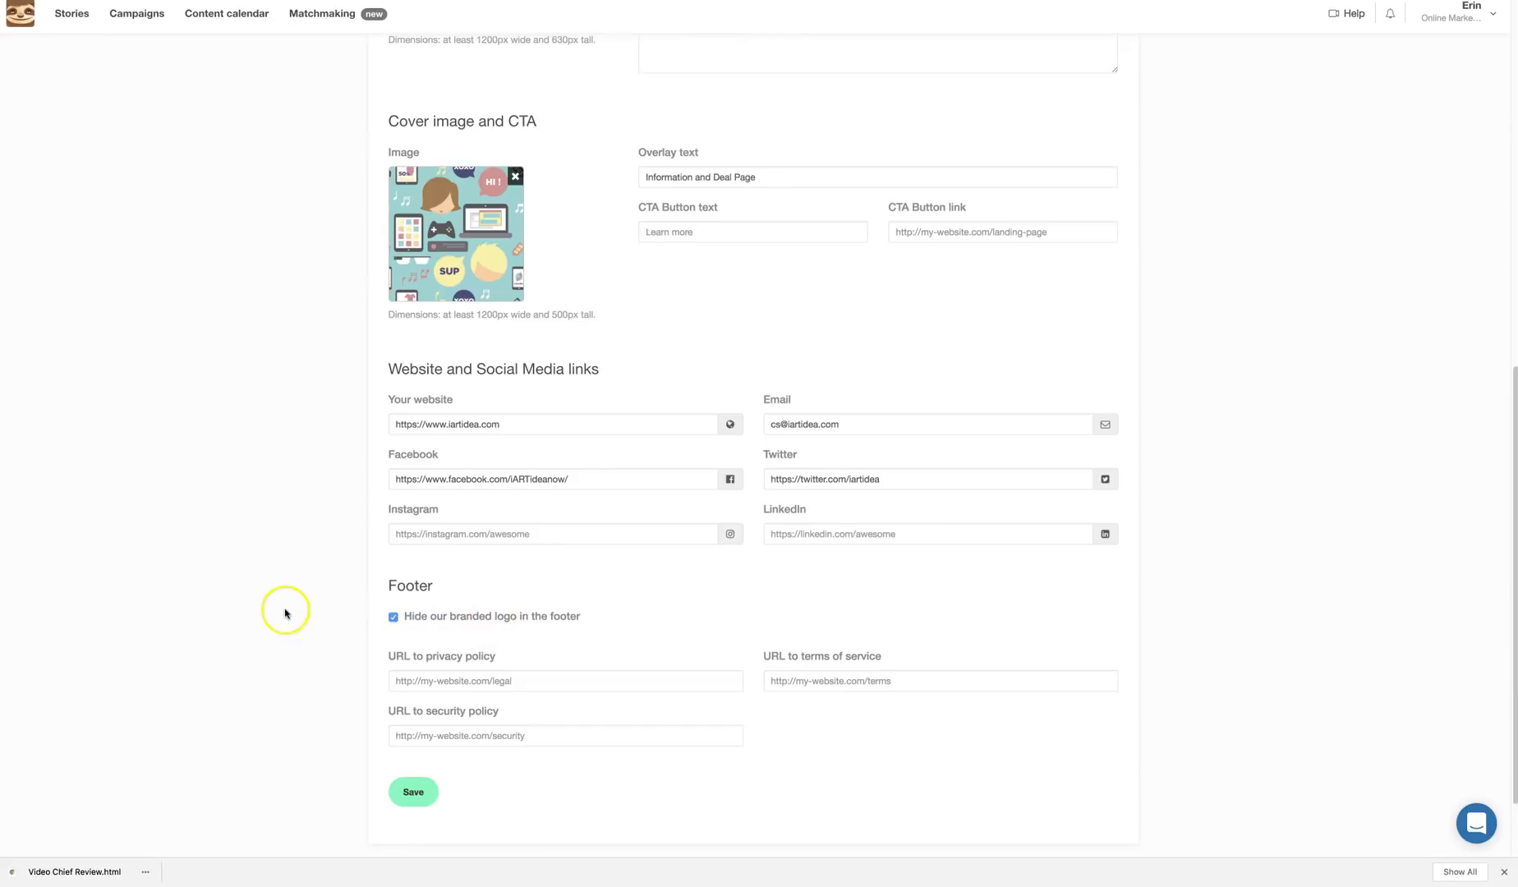
scroll(279, 604, "up", 10)
scroll(271, 589, "up", 1)
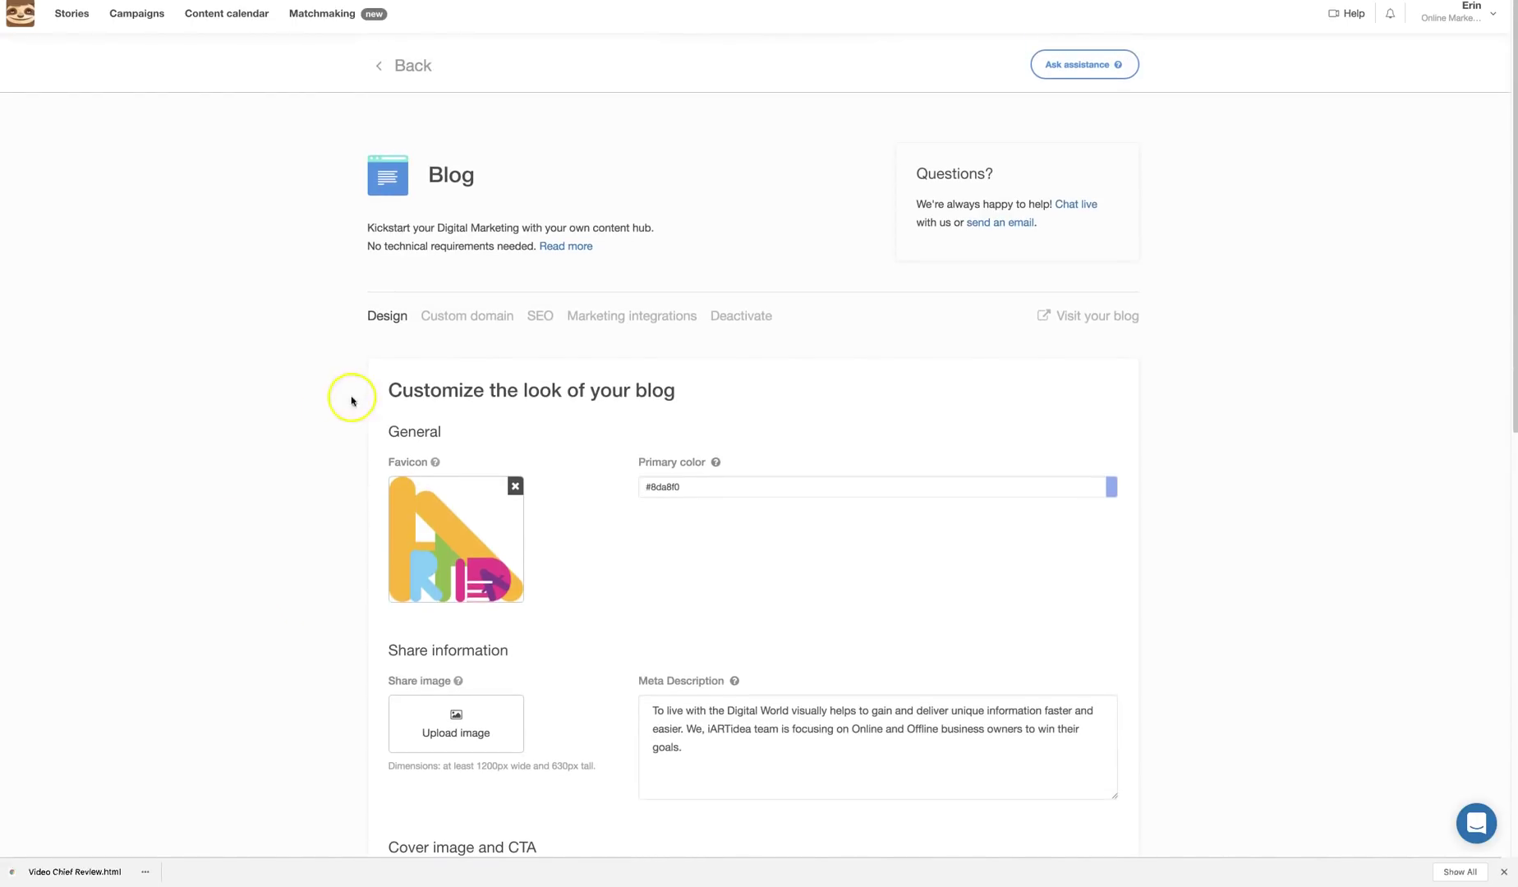
Open the blog's custom domain settings and read the sub-domain and DNS record instructions
left_click(443, 316)
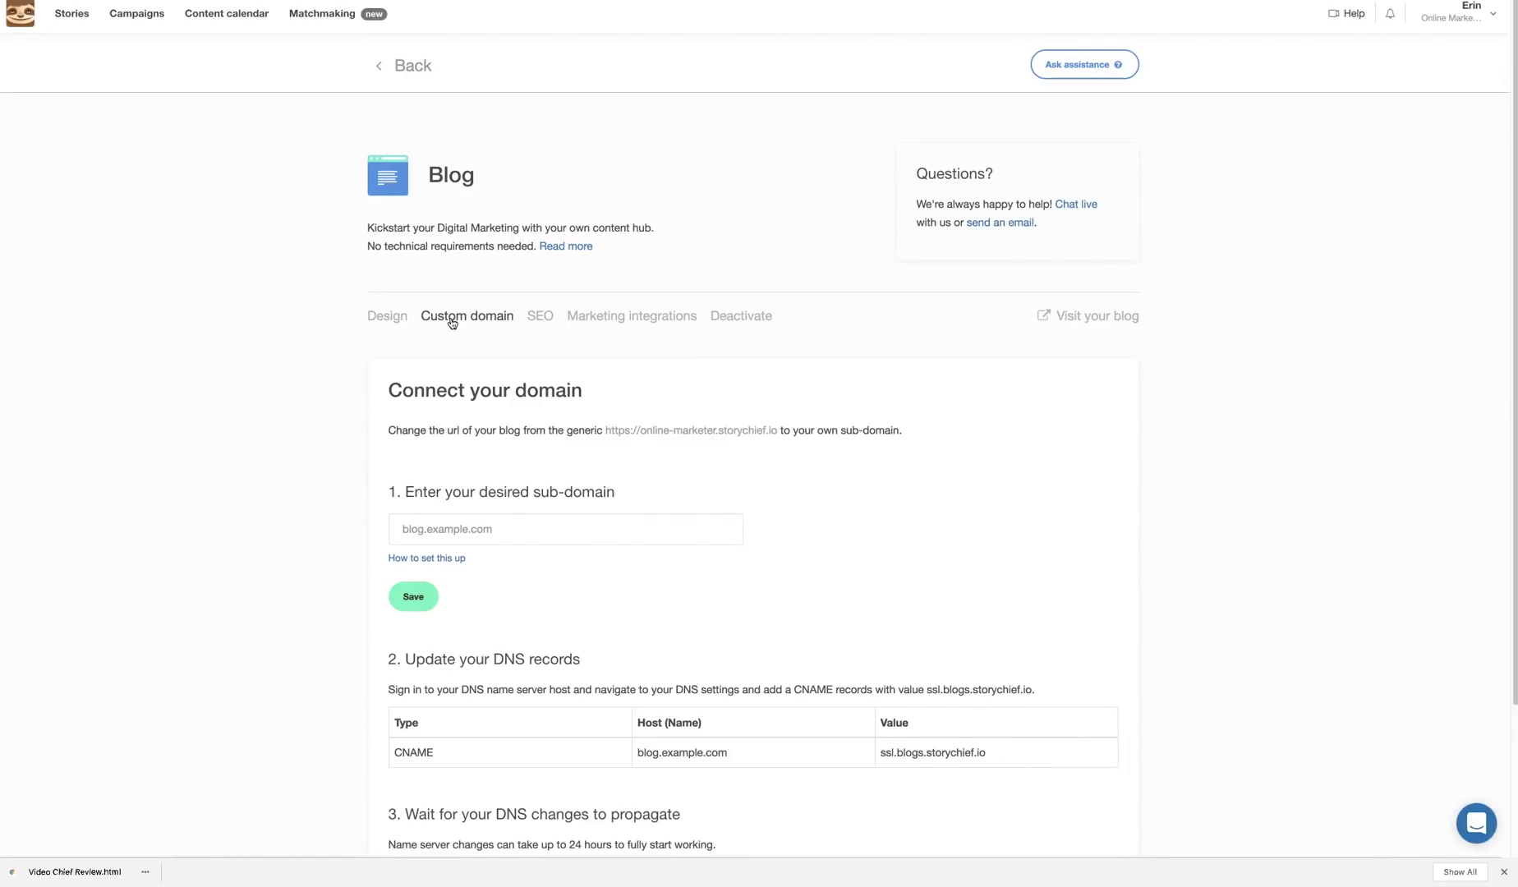
scroll(265, 537, "down", 3)
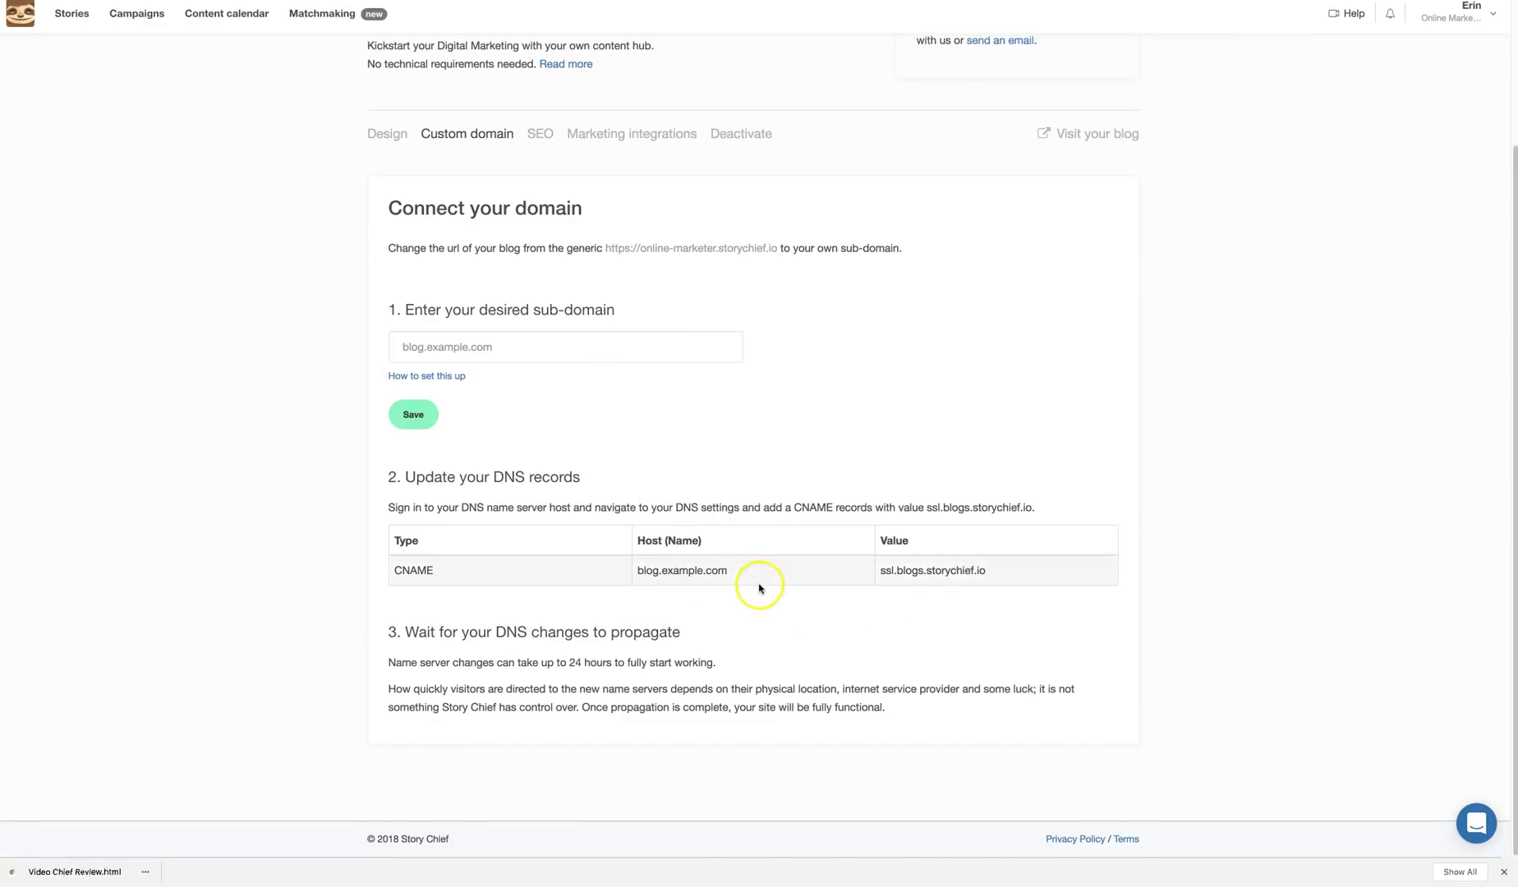
scroll(739, 566, "up", 2)
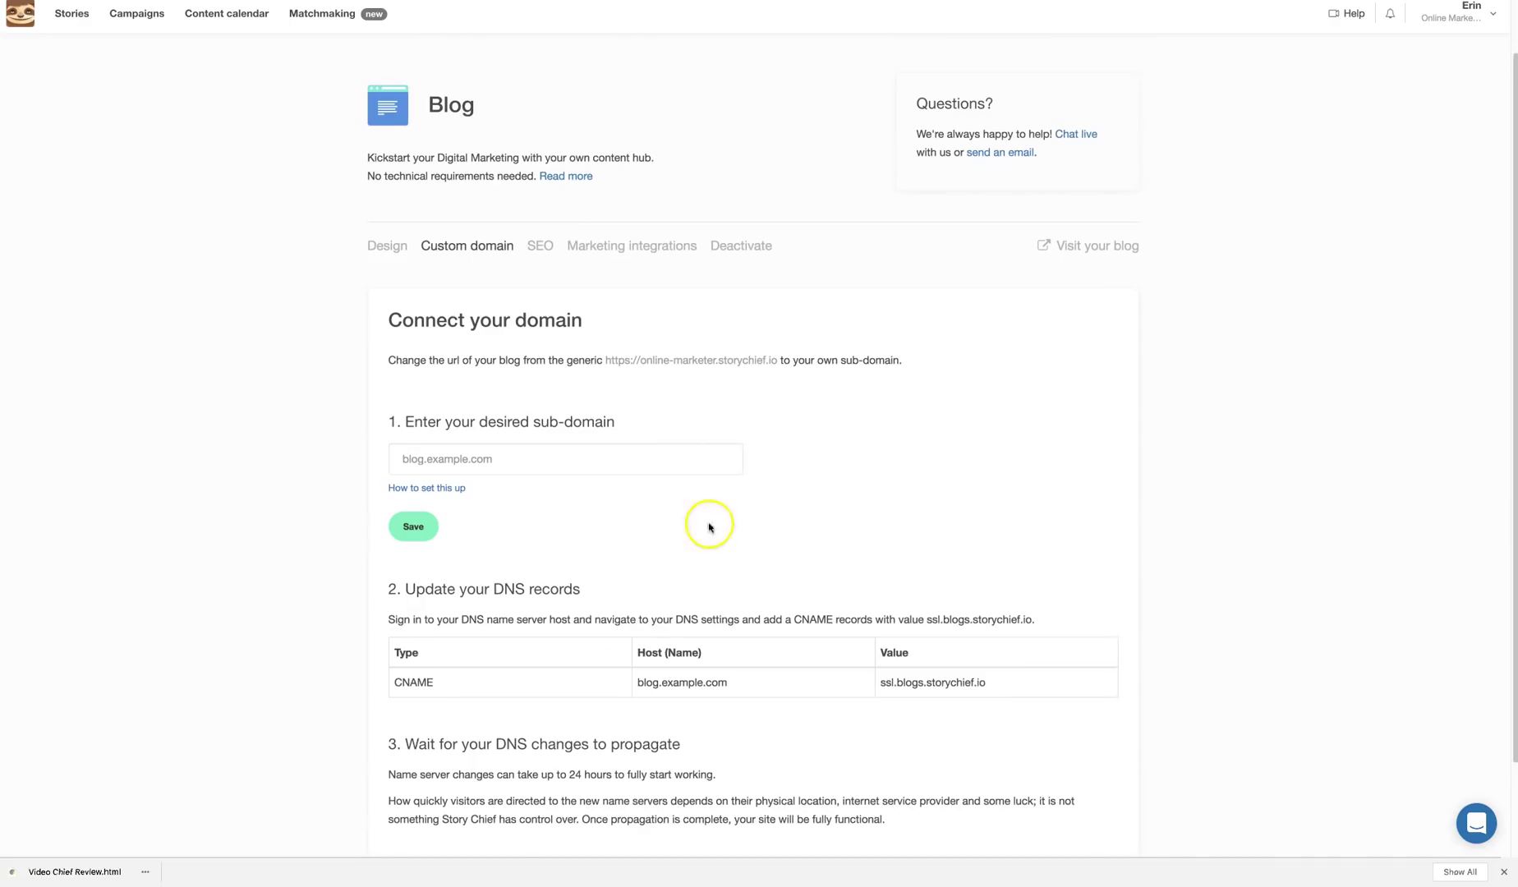
Check the default meta title and description in the blog's SEO settings, and return to the channel overview
left_click(540, 249)
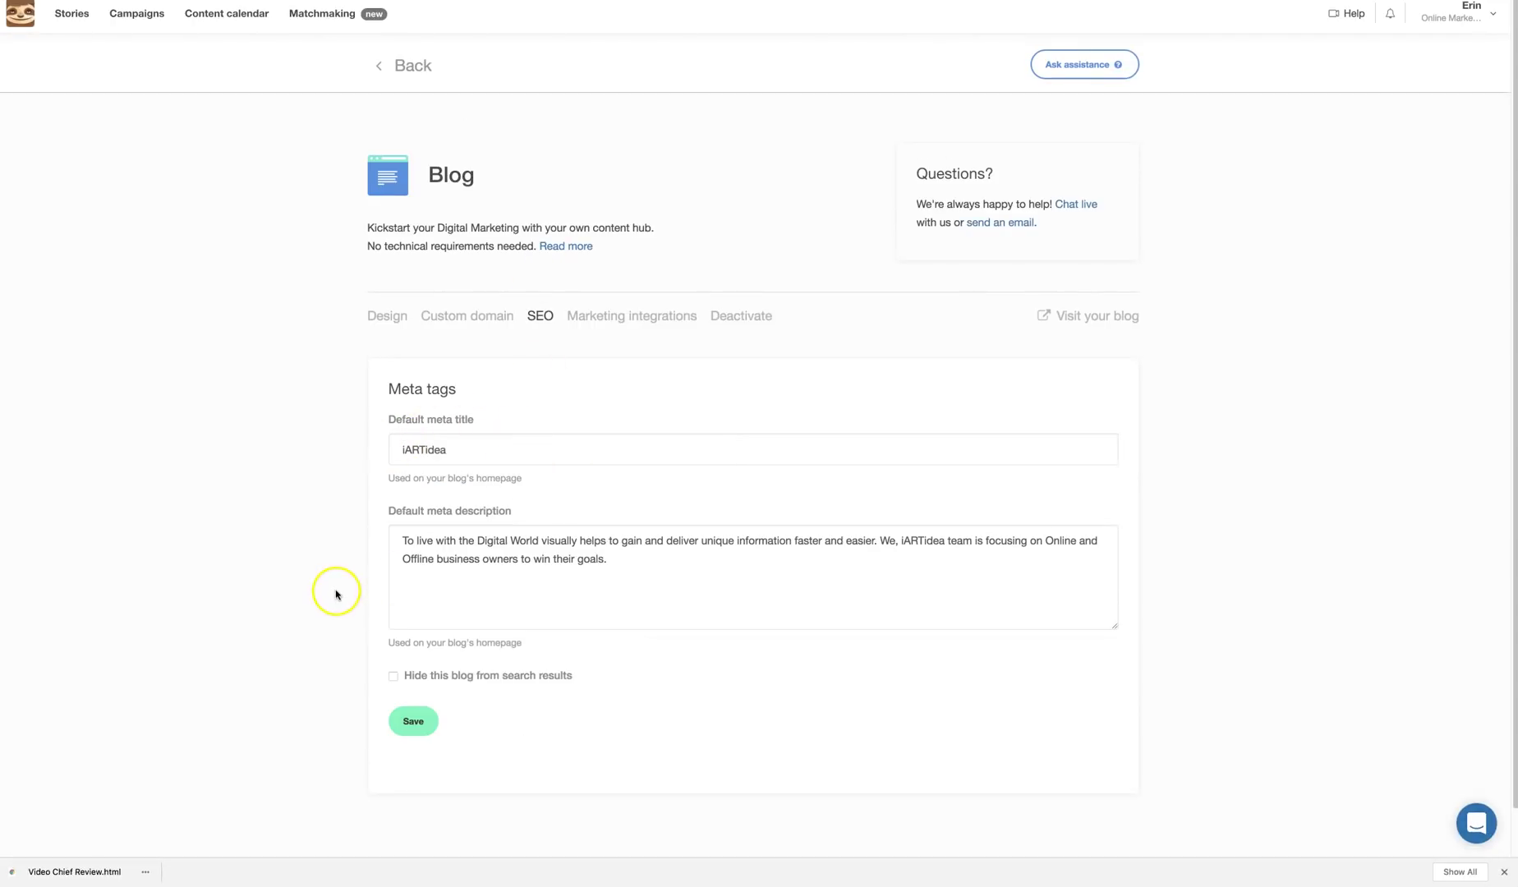
left_click(278, 482)
left_click(415, 66)
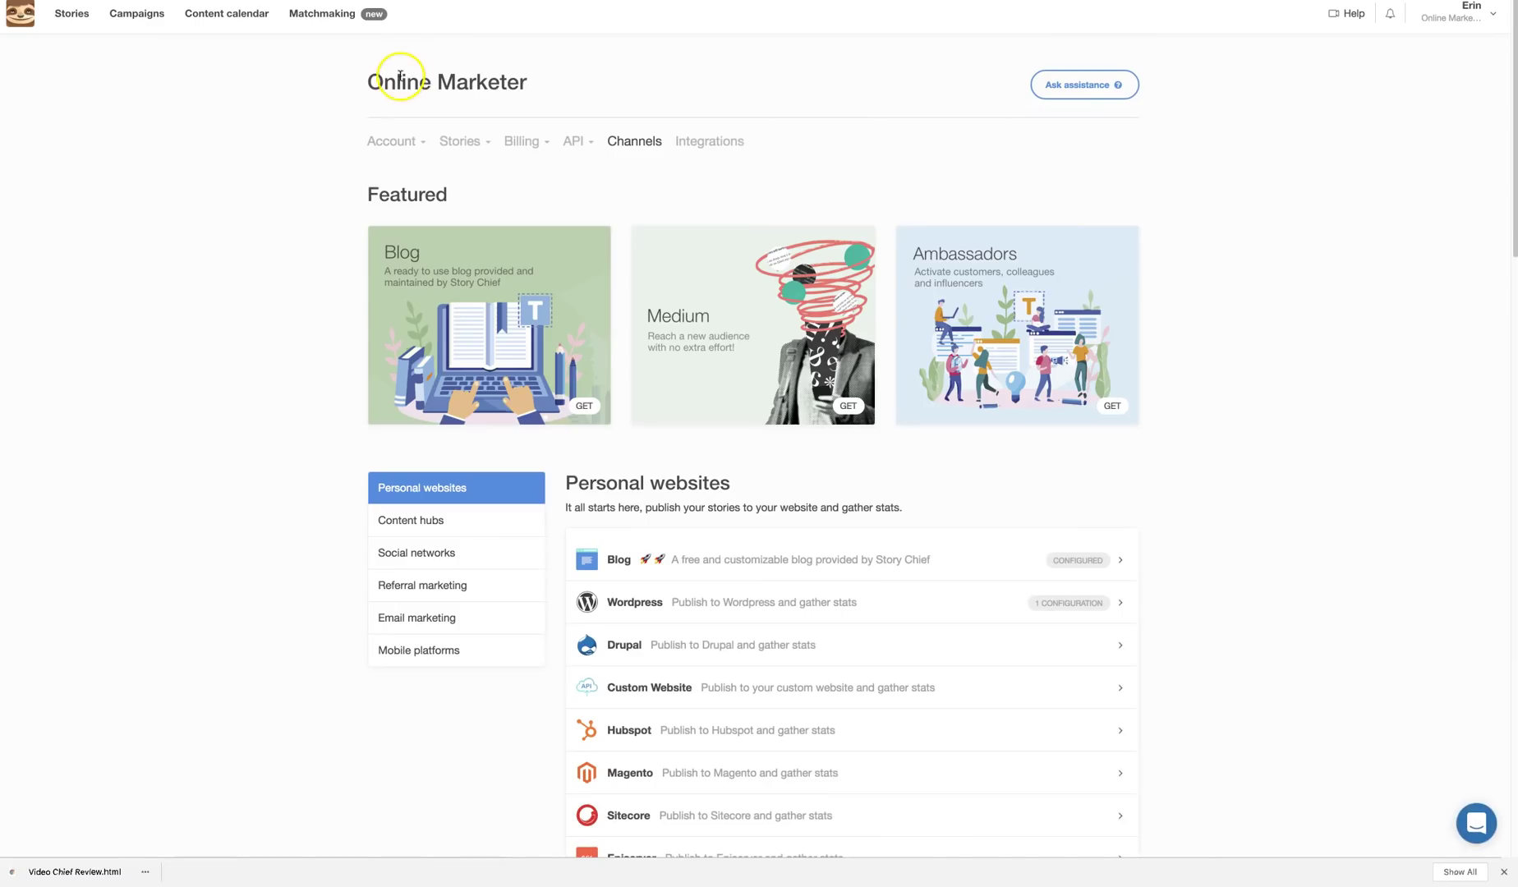
Visit the account's published blog and look over its home page
scroll(252, 246, "down", 2)
scroll(1289, 296, "up", 2)
left_click(1458, 13)
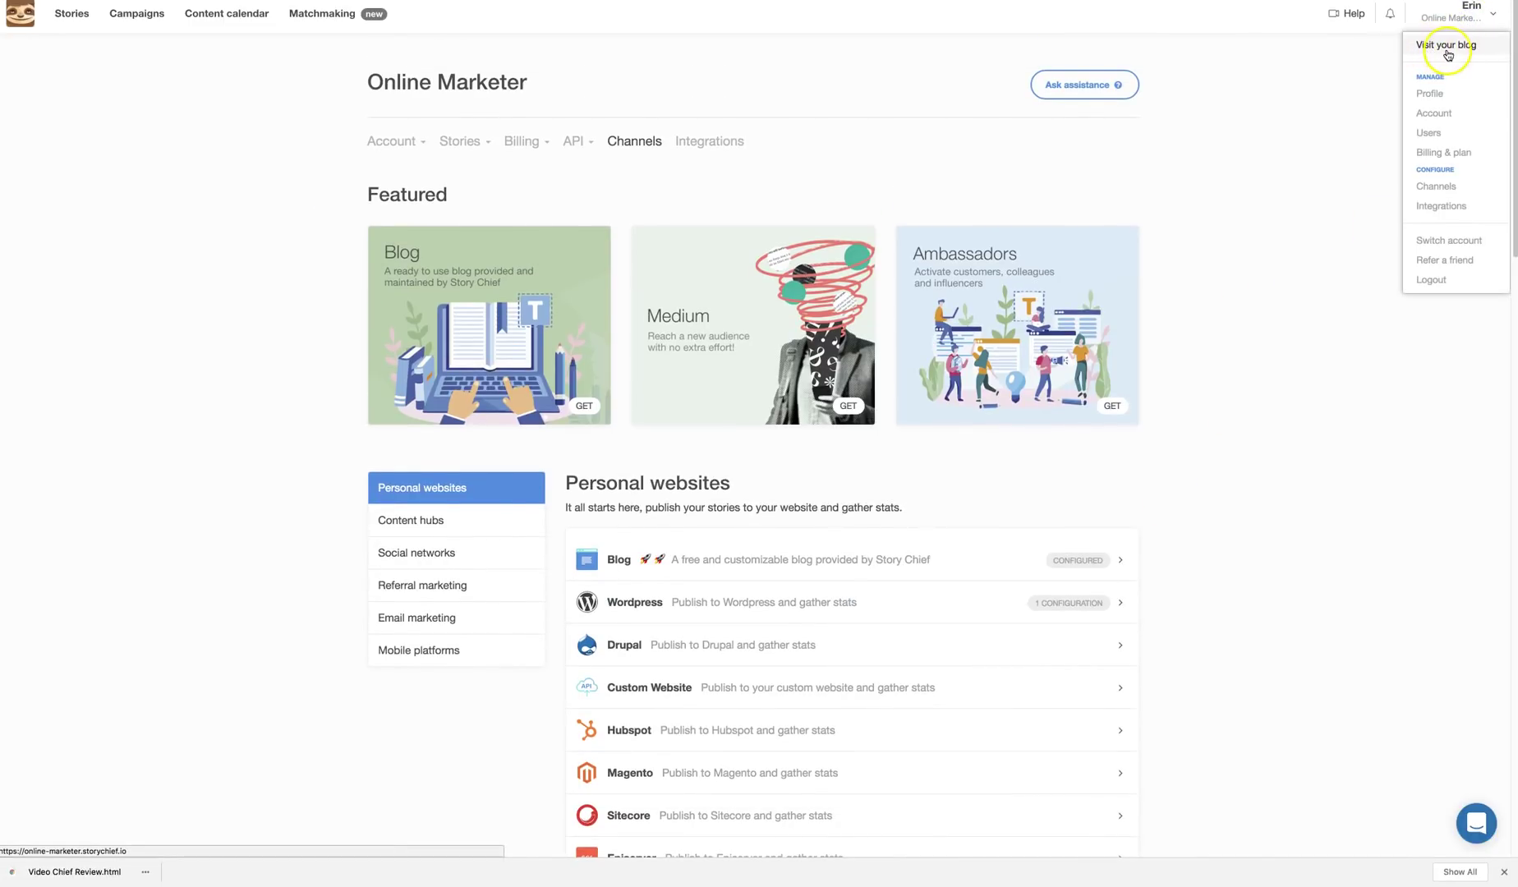
left_click(1454, 53)
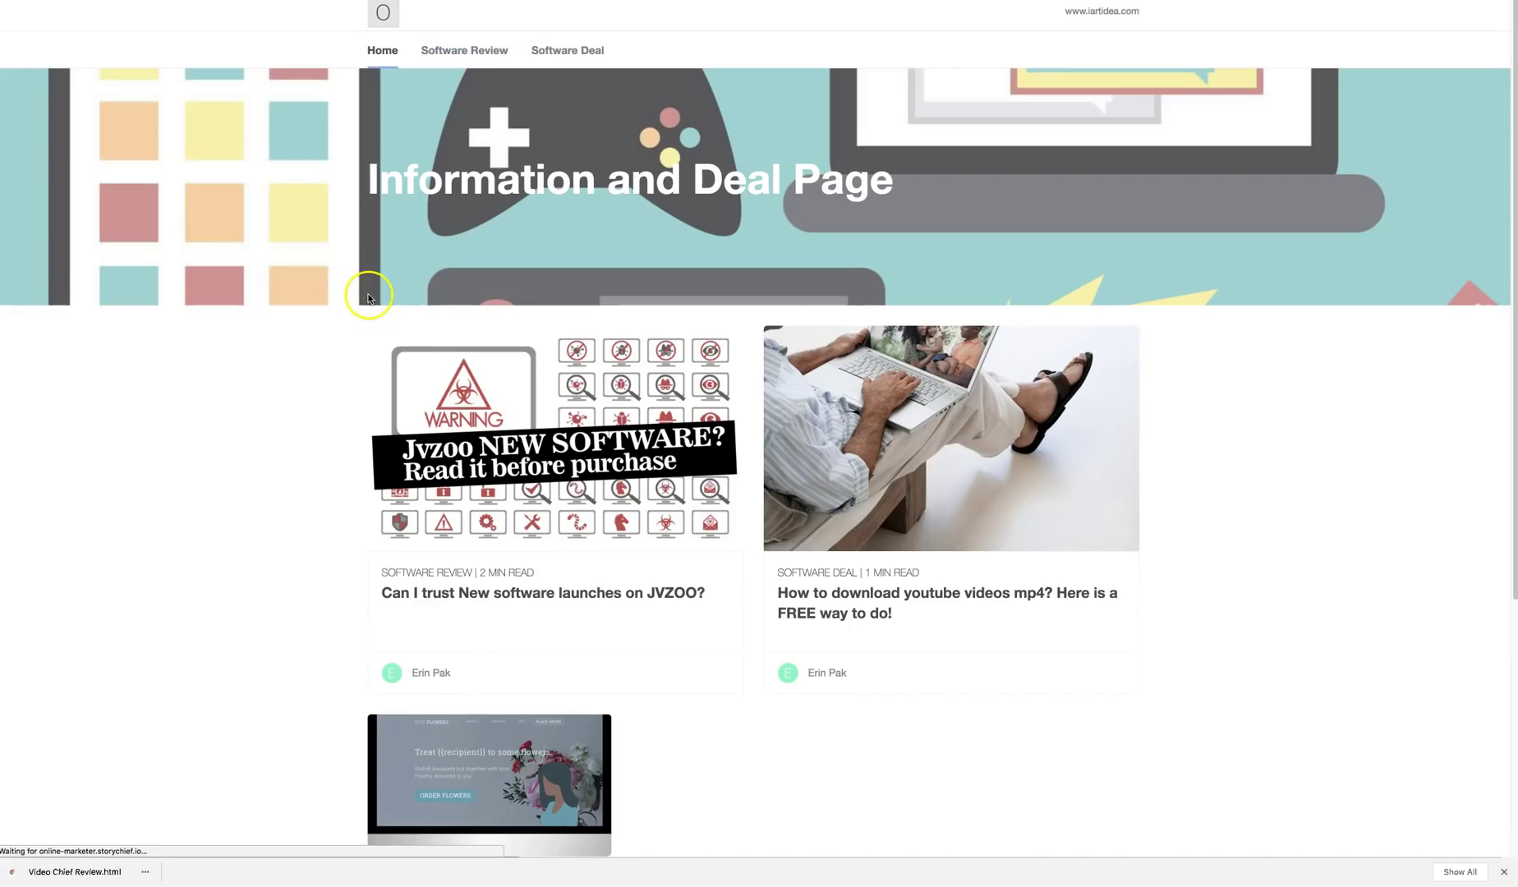
scroll(220, 488, "down", 2)
scroll(220, 378, "up", 2)
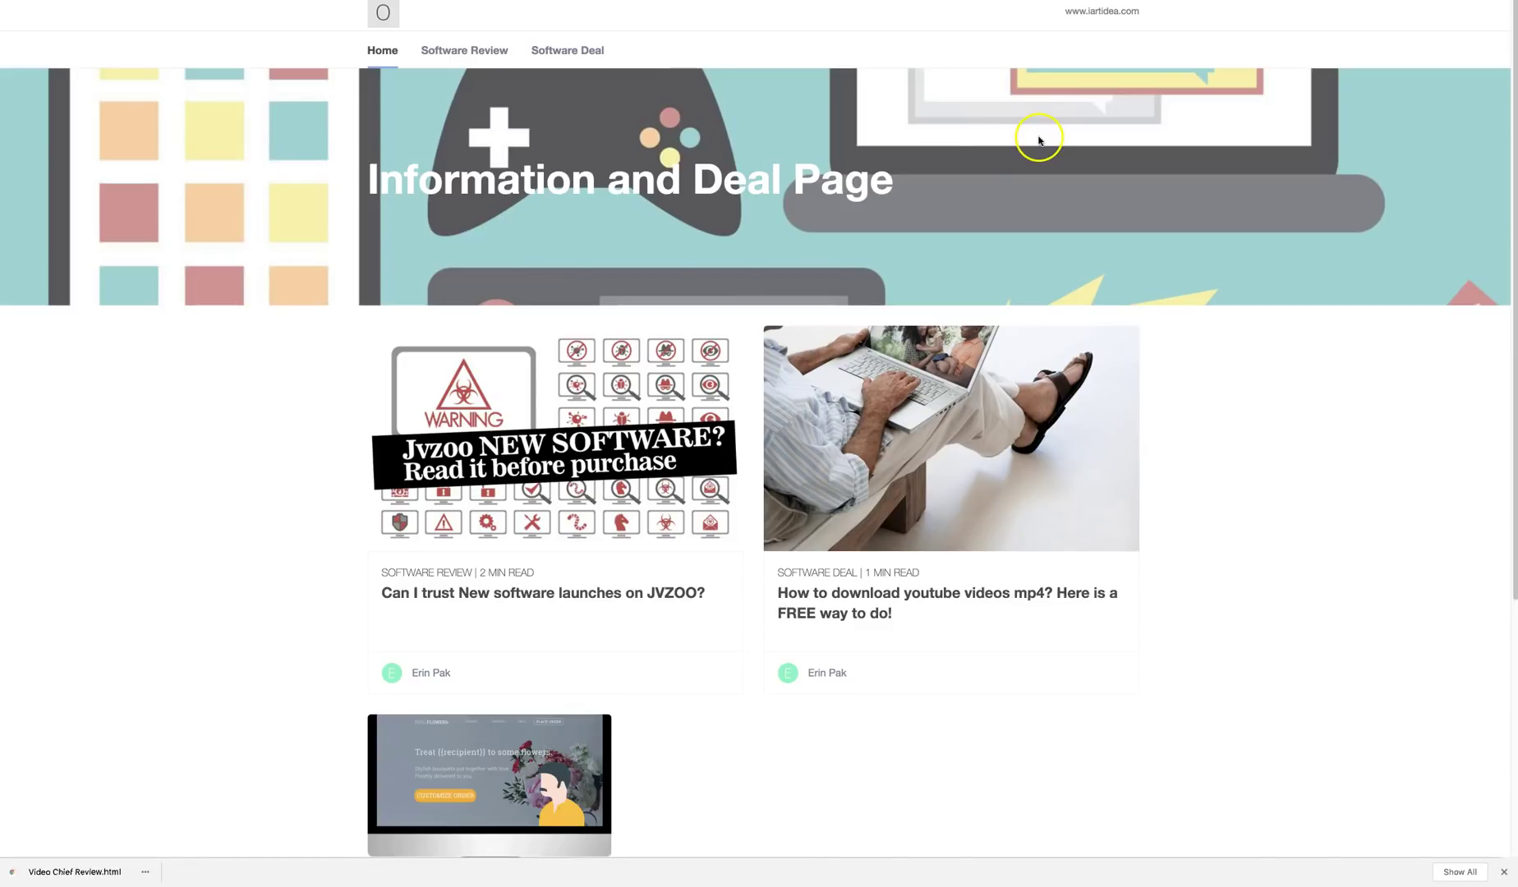
Highlight the "Information and Deal Page" cover headline and examine the blog's story cards, footer links and category links
left_click_drag(338, 190, 925, 183)
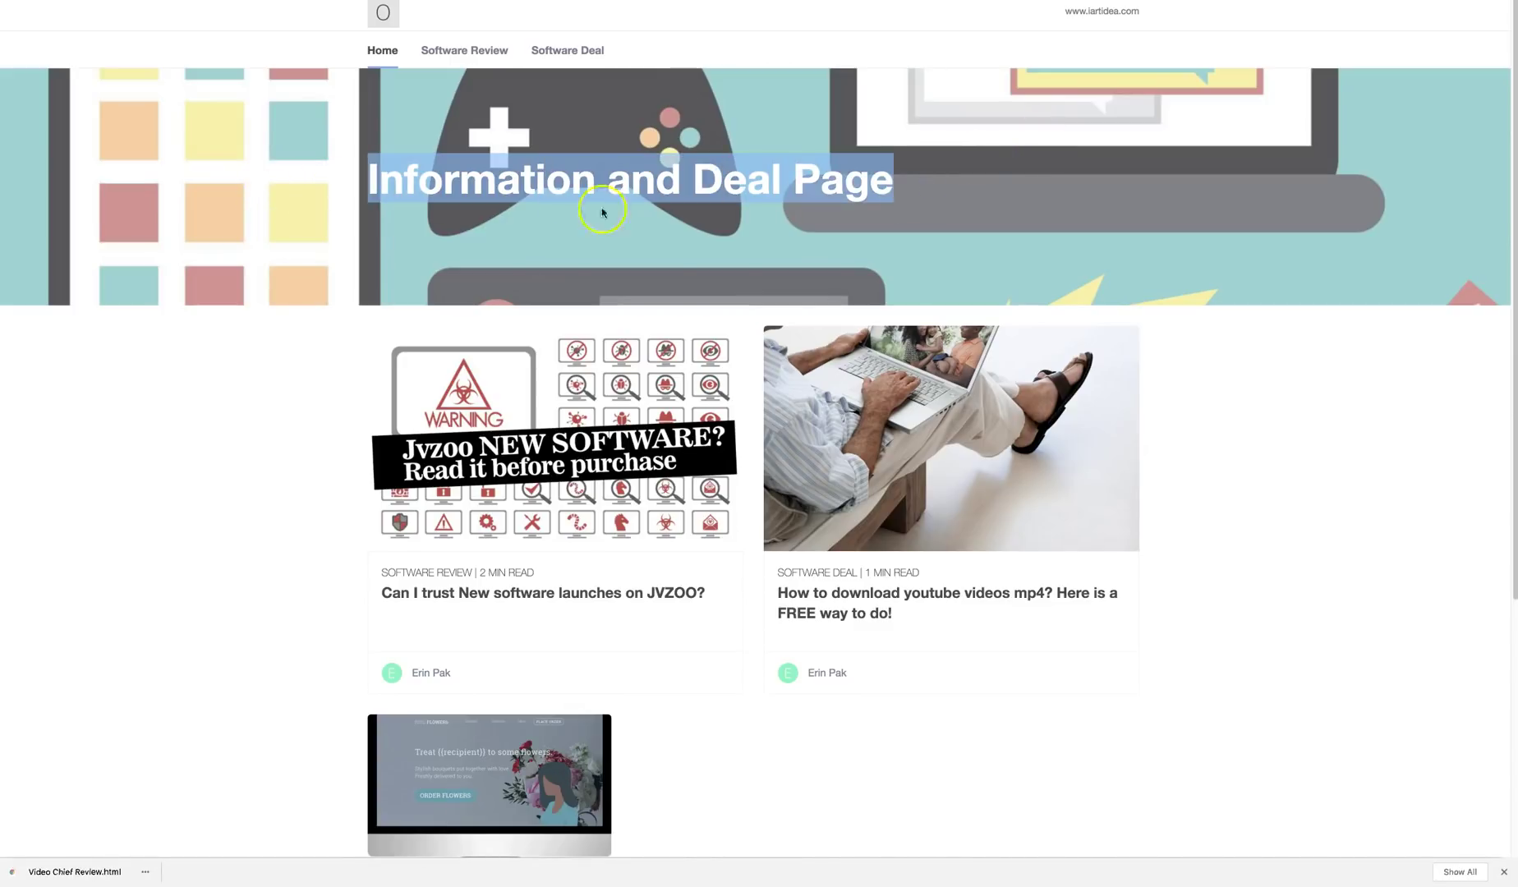
scroll(247, 454, "down", 2)
scroll(199, 491, "down", 3)
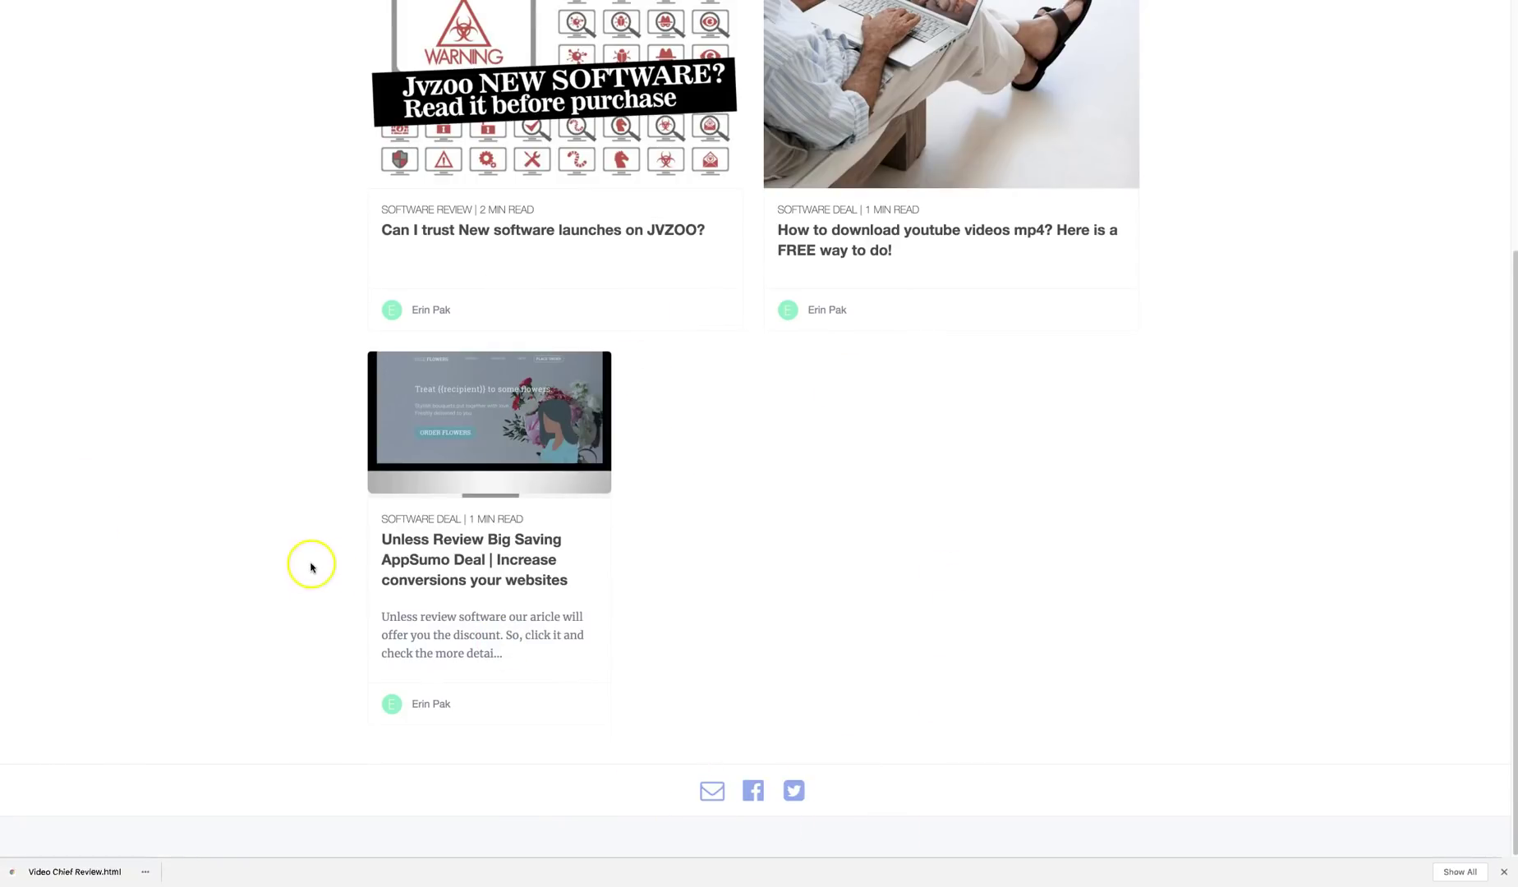
scroll(152, 522, "up", 5)
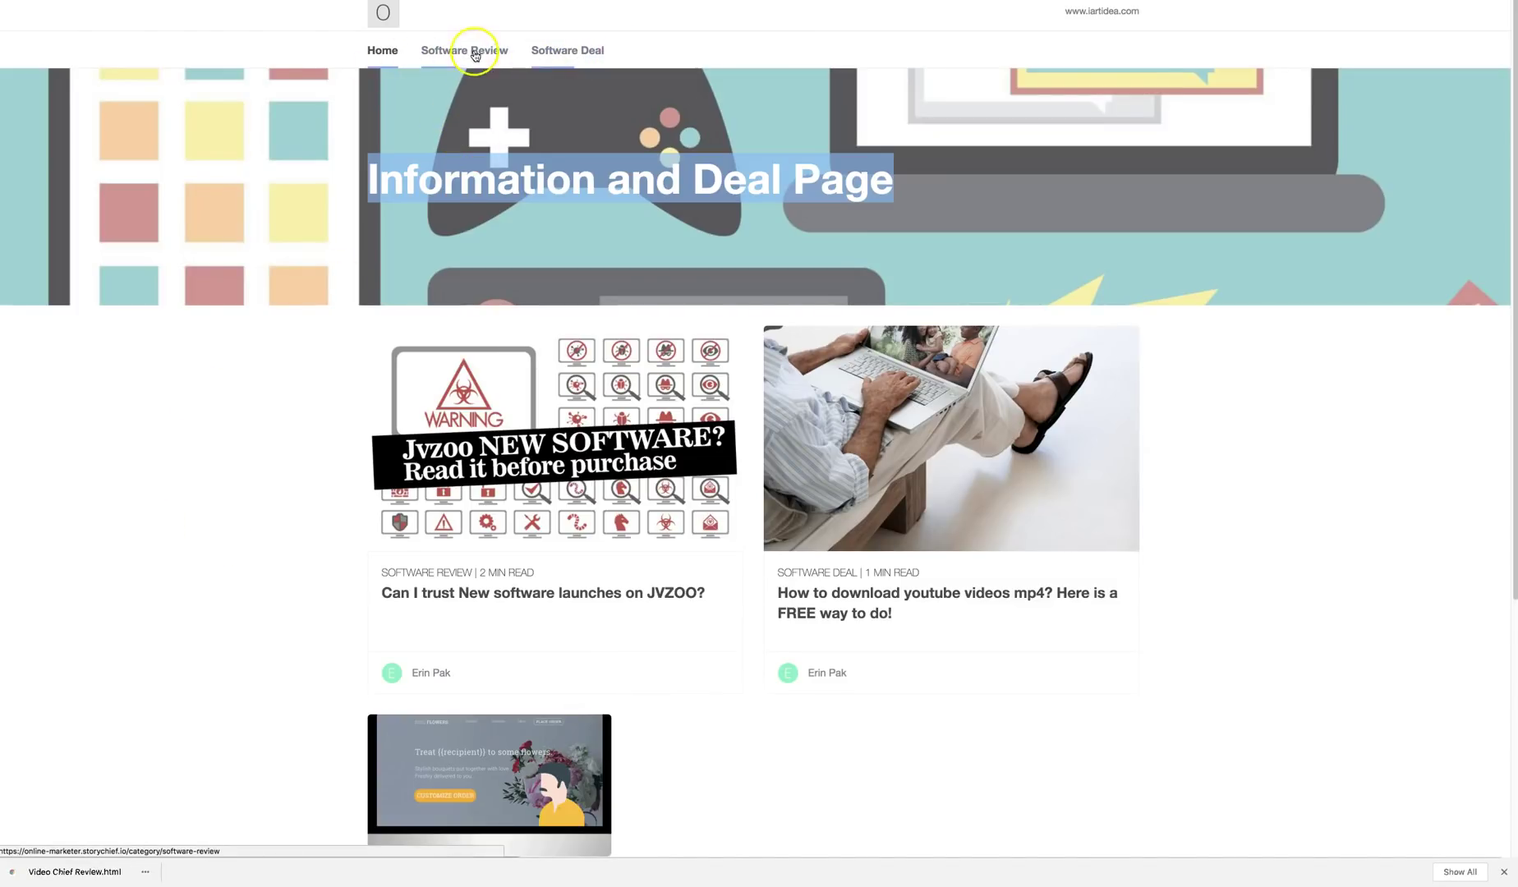
scroll(302, 510, "down", 1)
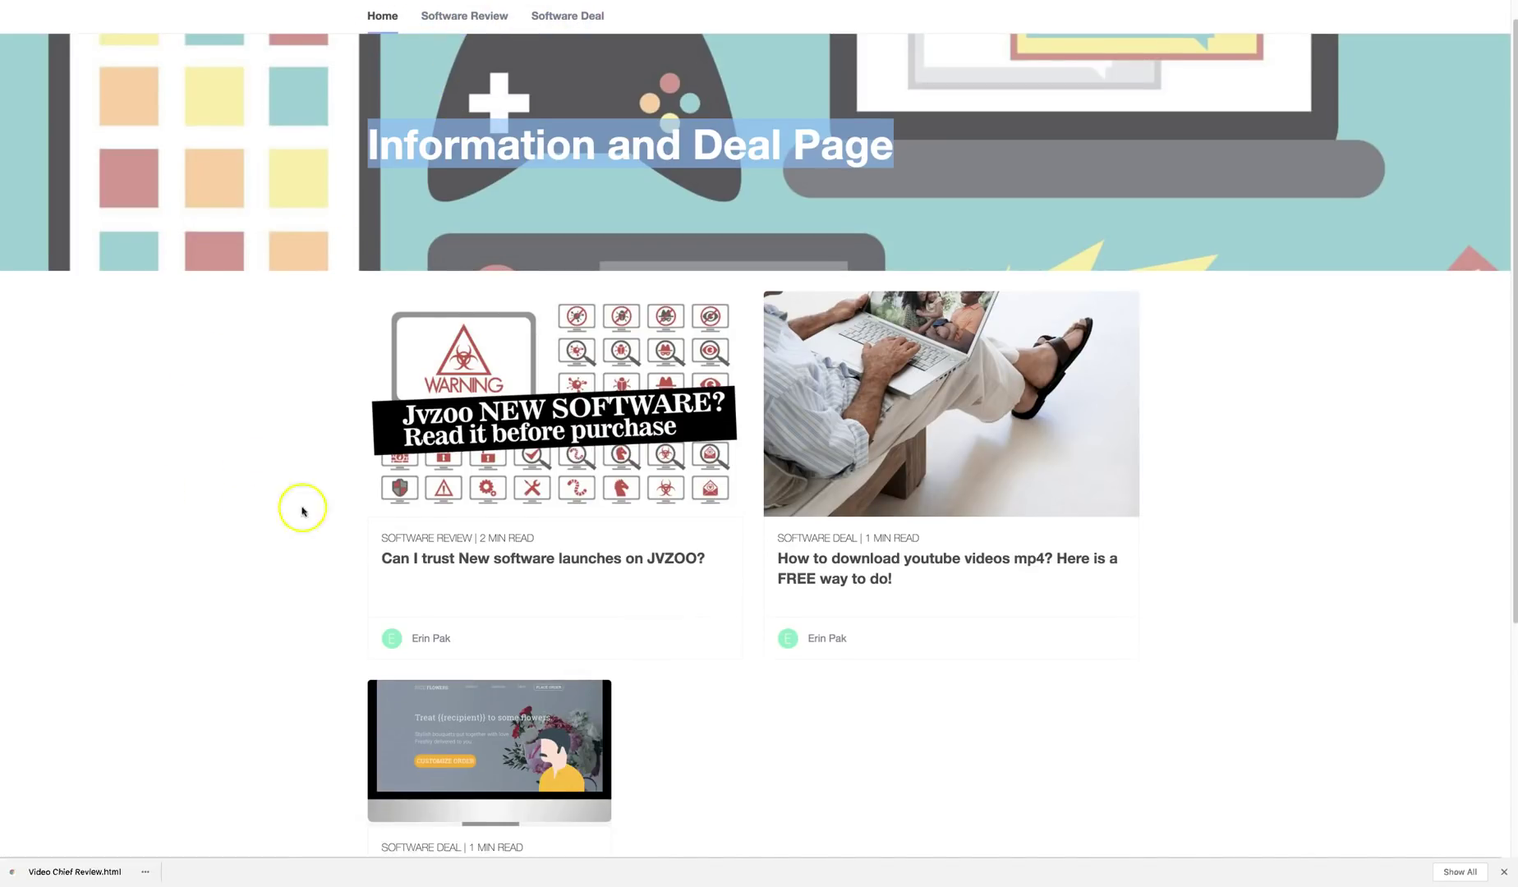
left_click(408, 513)
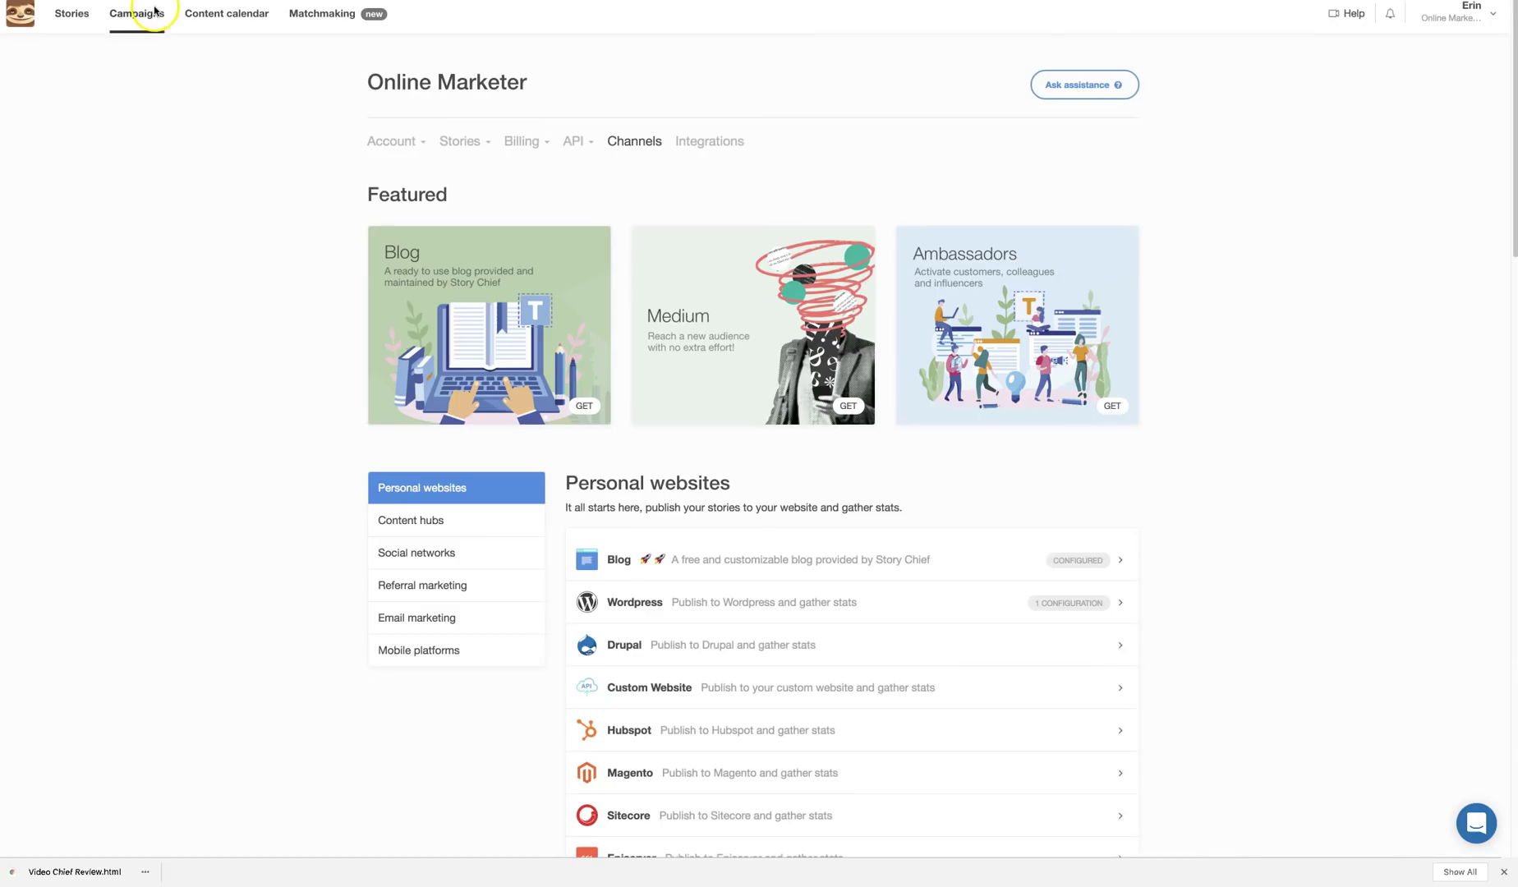
Review the personal website channels available for publishing, from Blog and Wordpress through Shopify and Fork CMS
scroll(188, 570, "down", 1)
scroll(188, 569, "down", 4)
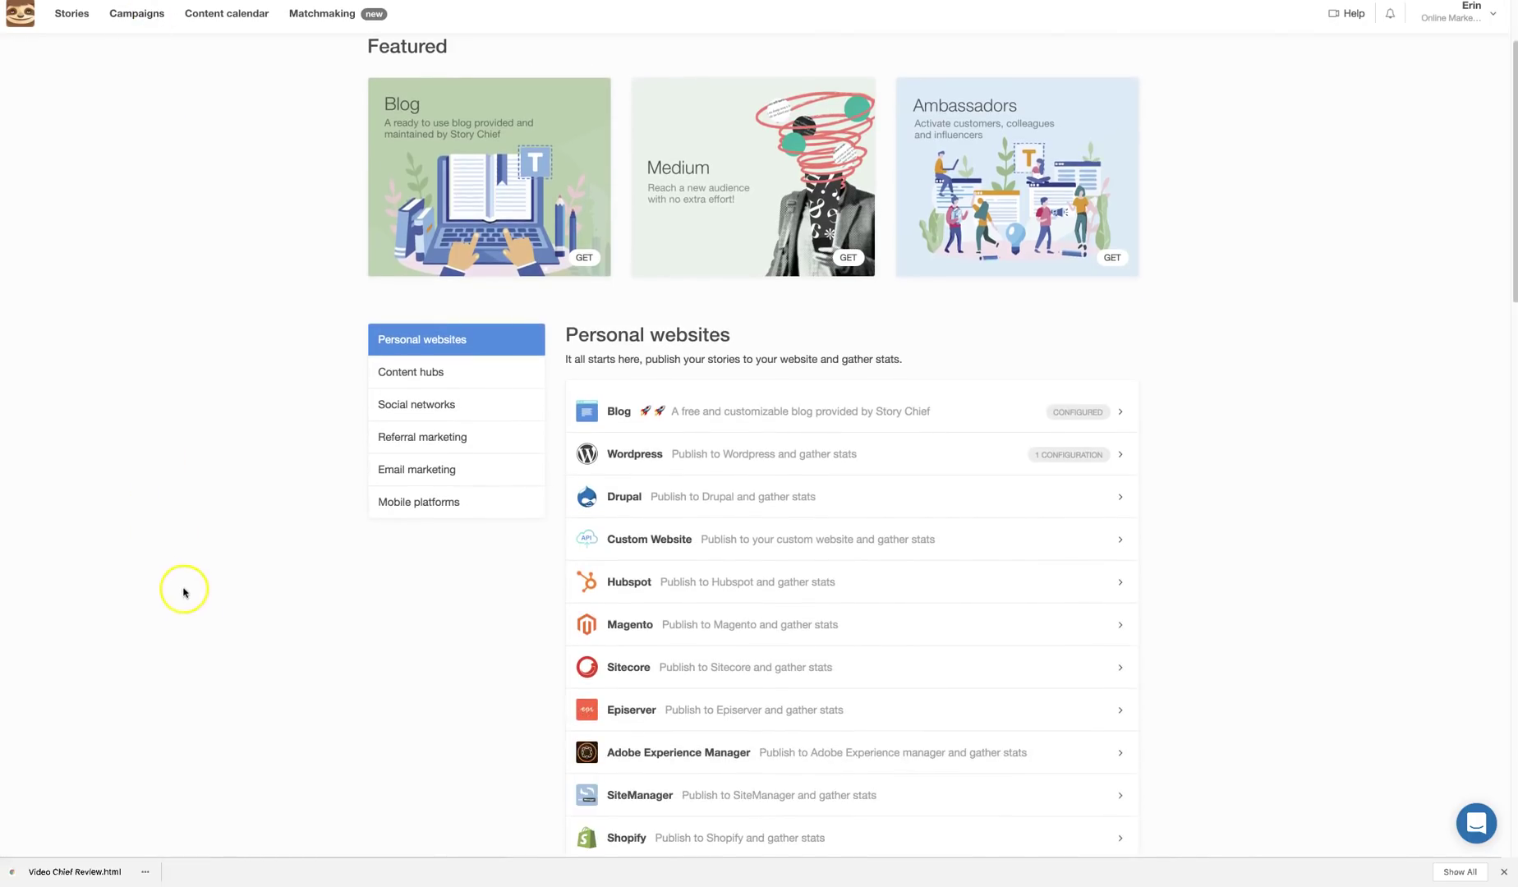
scroll(180, 590, "down", 1)
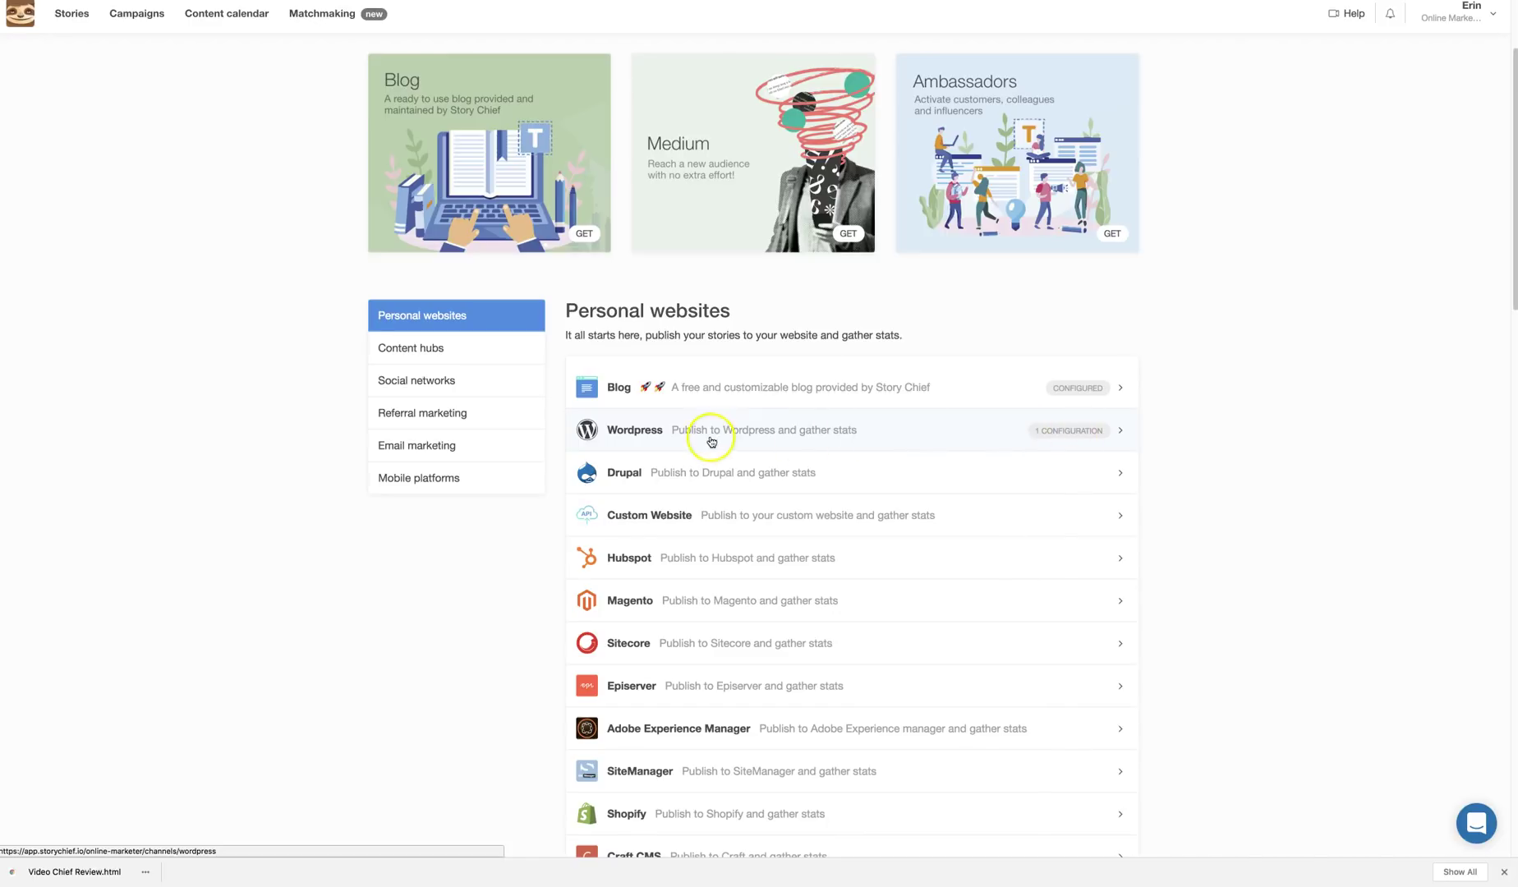
scroll(1180, 428, "down", 3)
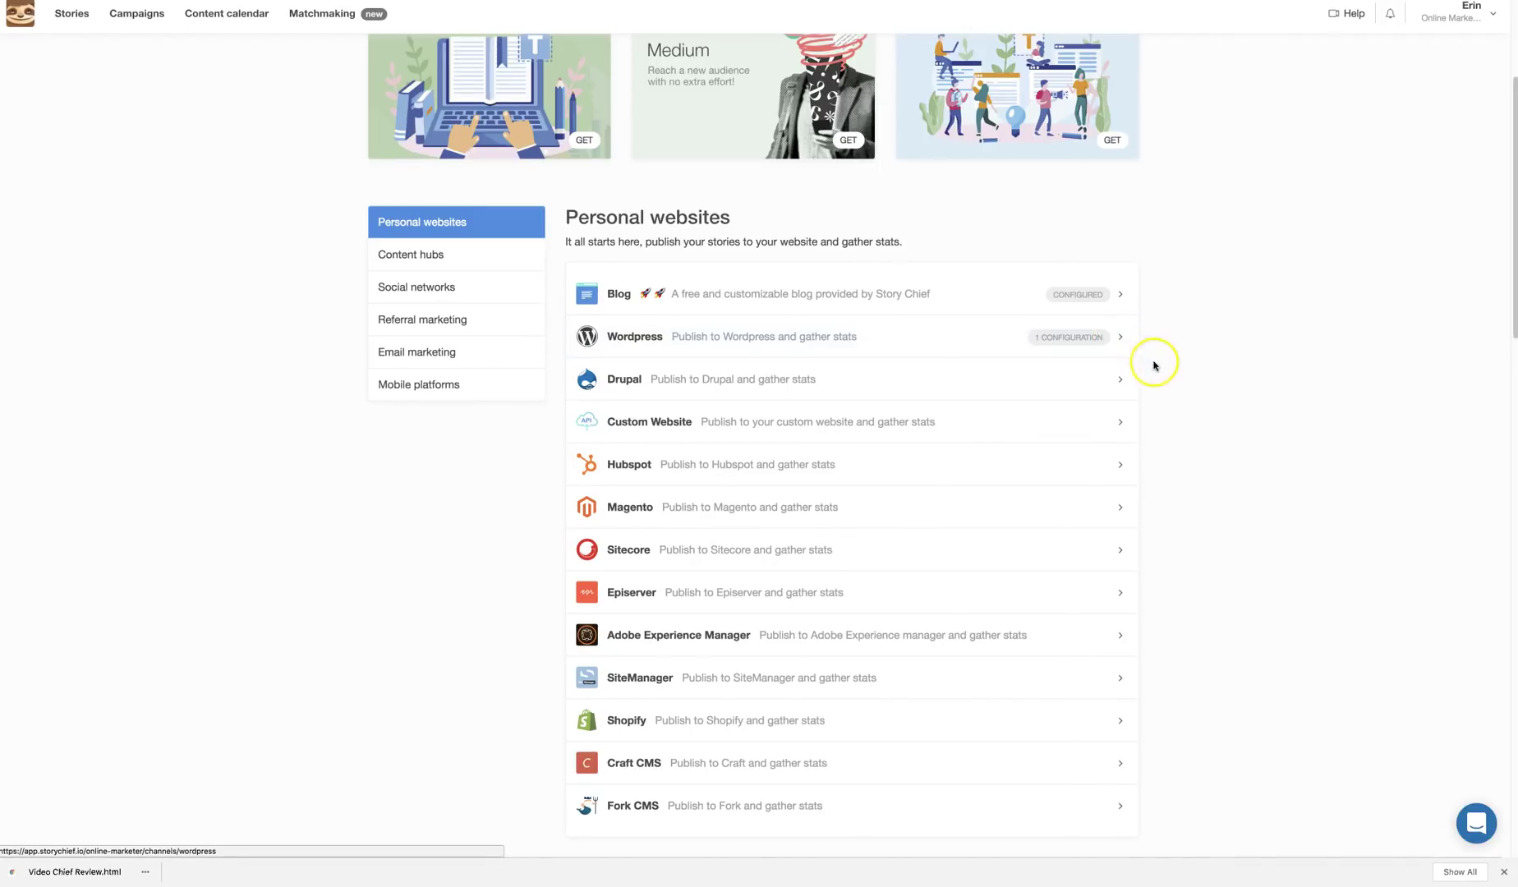
scroll(1154, 366, "down", 1)
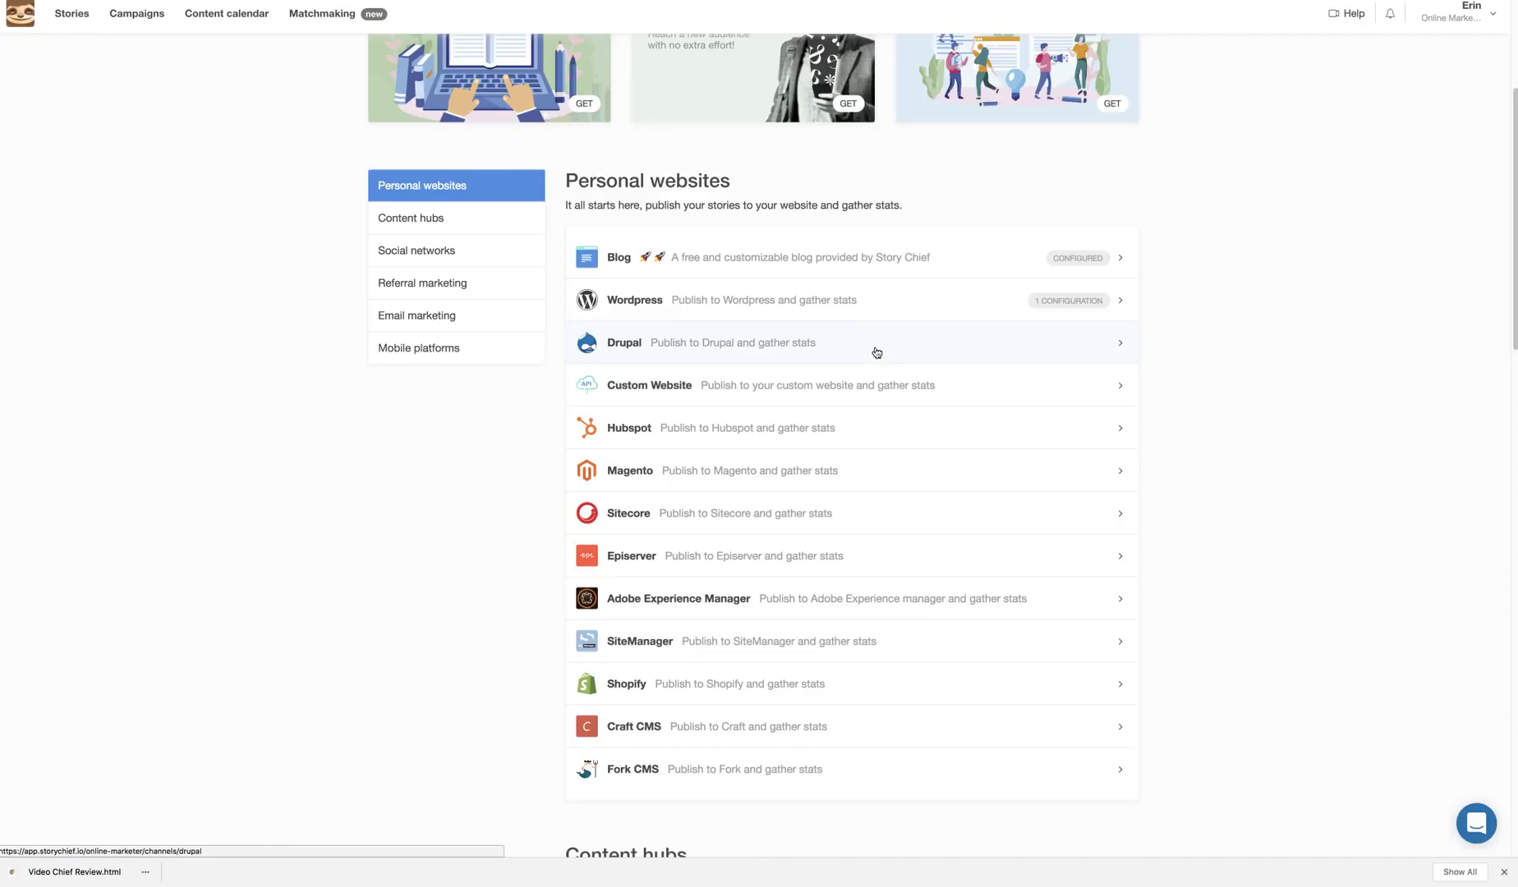
left_click(869, 459)
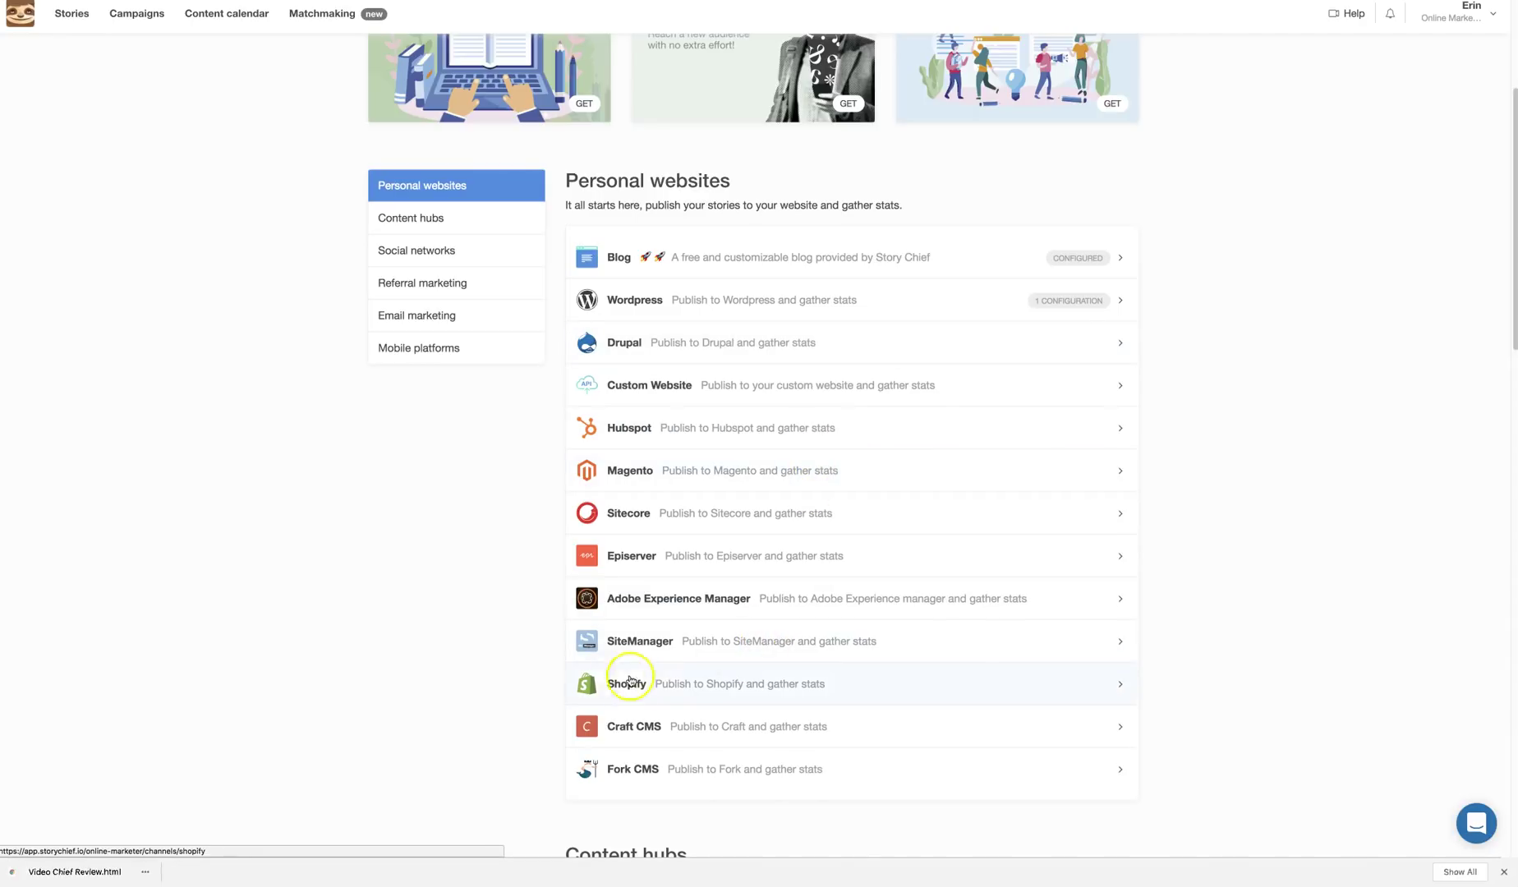
scroll(384, 687, "down", 1)
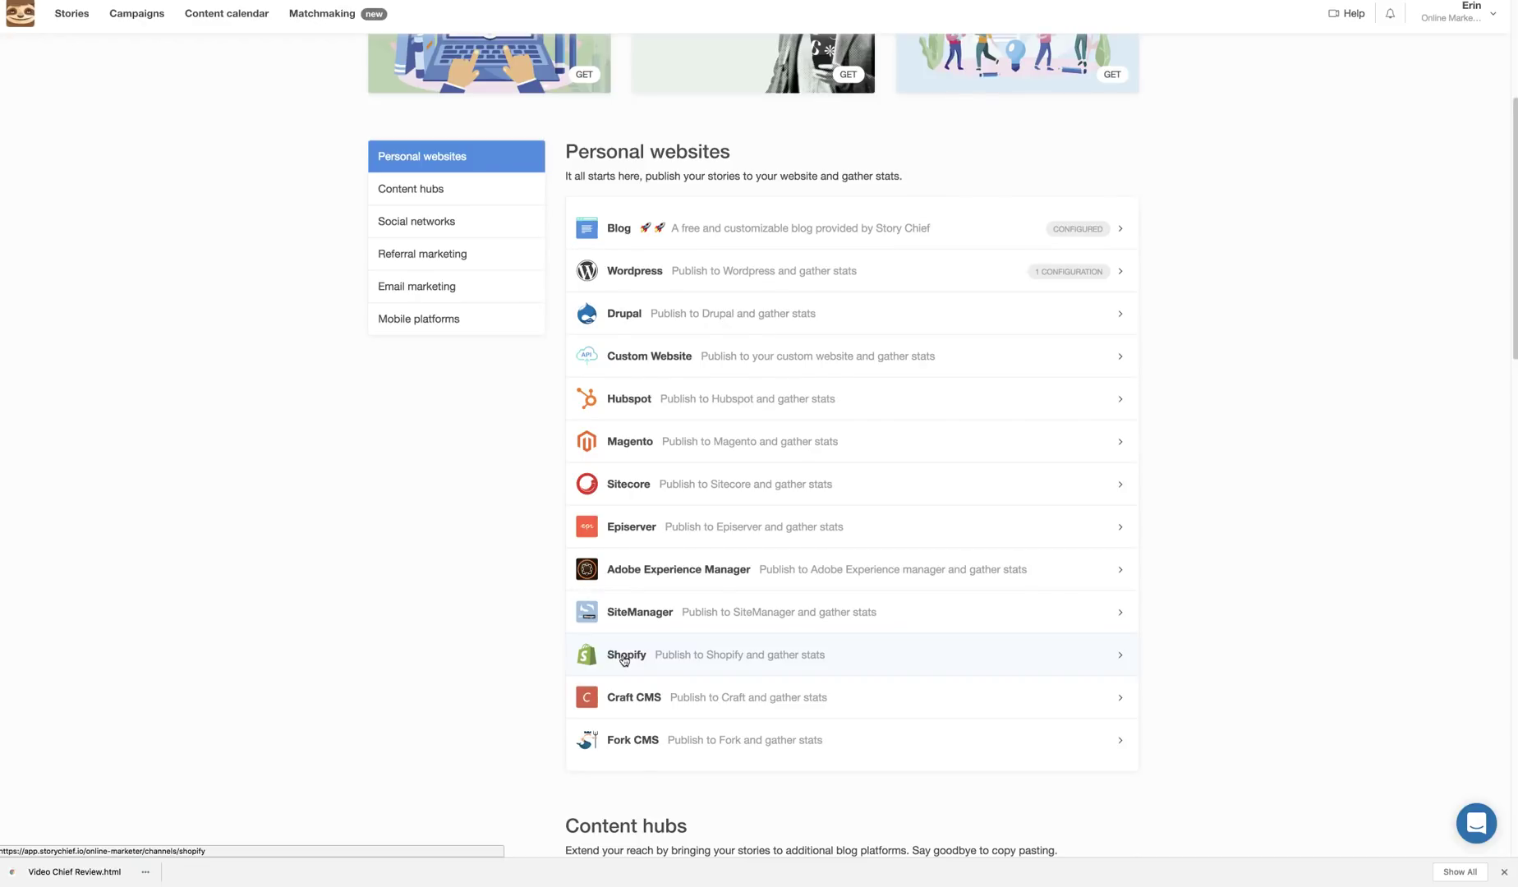
scroll(442, 657, "down", 3)
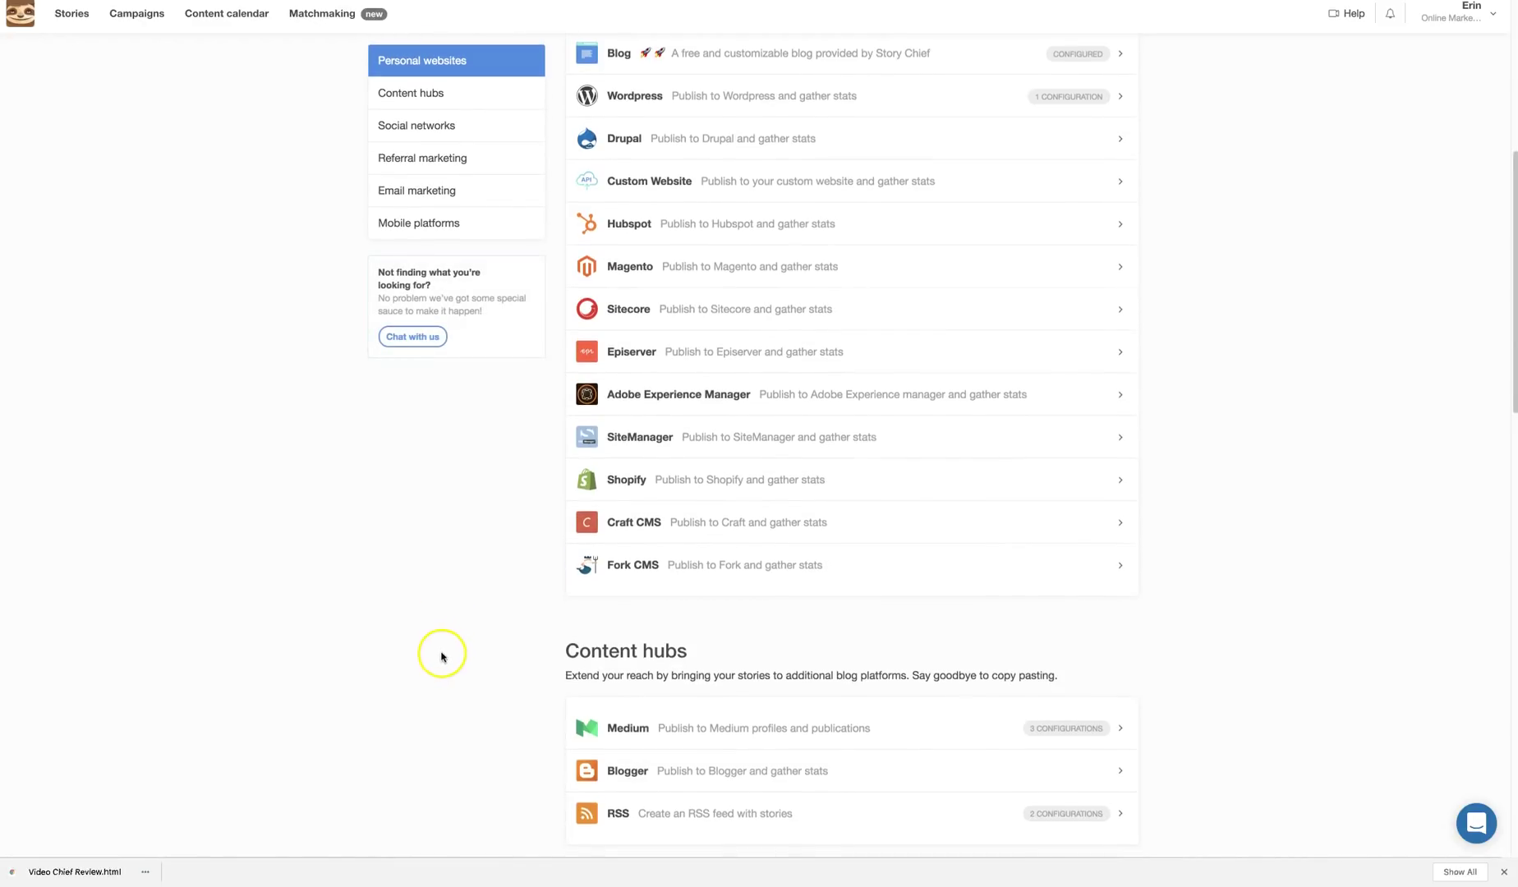
Examine the content hub, social network, referral marketing, email marketing and mobile platform channels
scroll(441, 657, "down", 6)
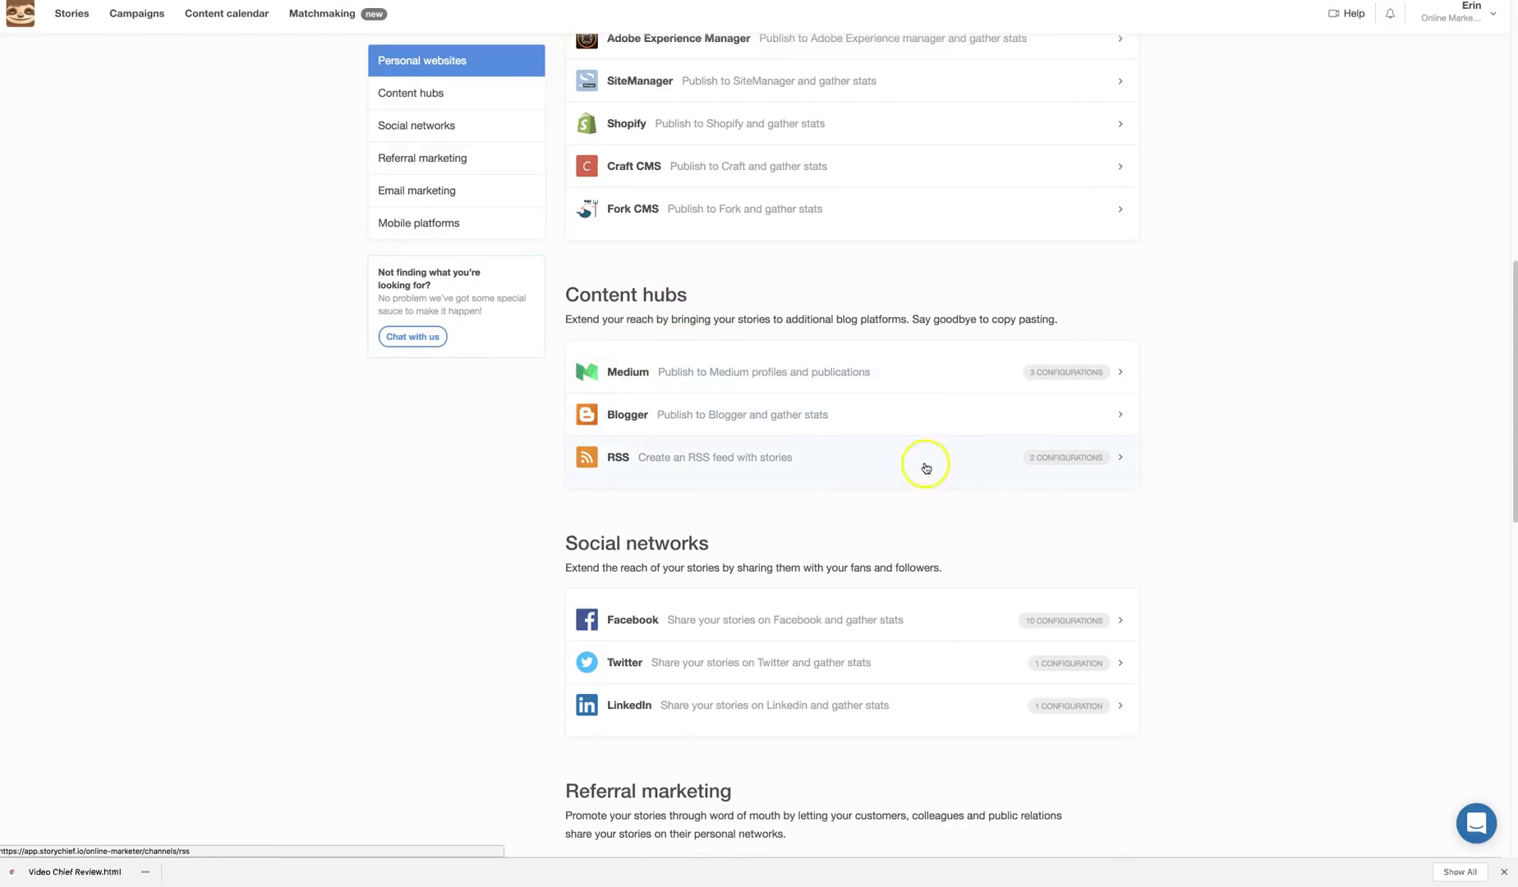
scroll(407, 582, "down", 1)
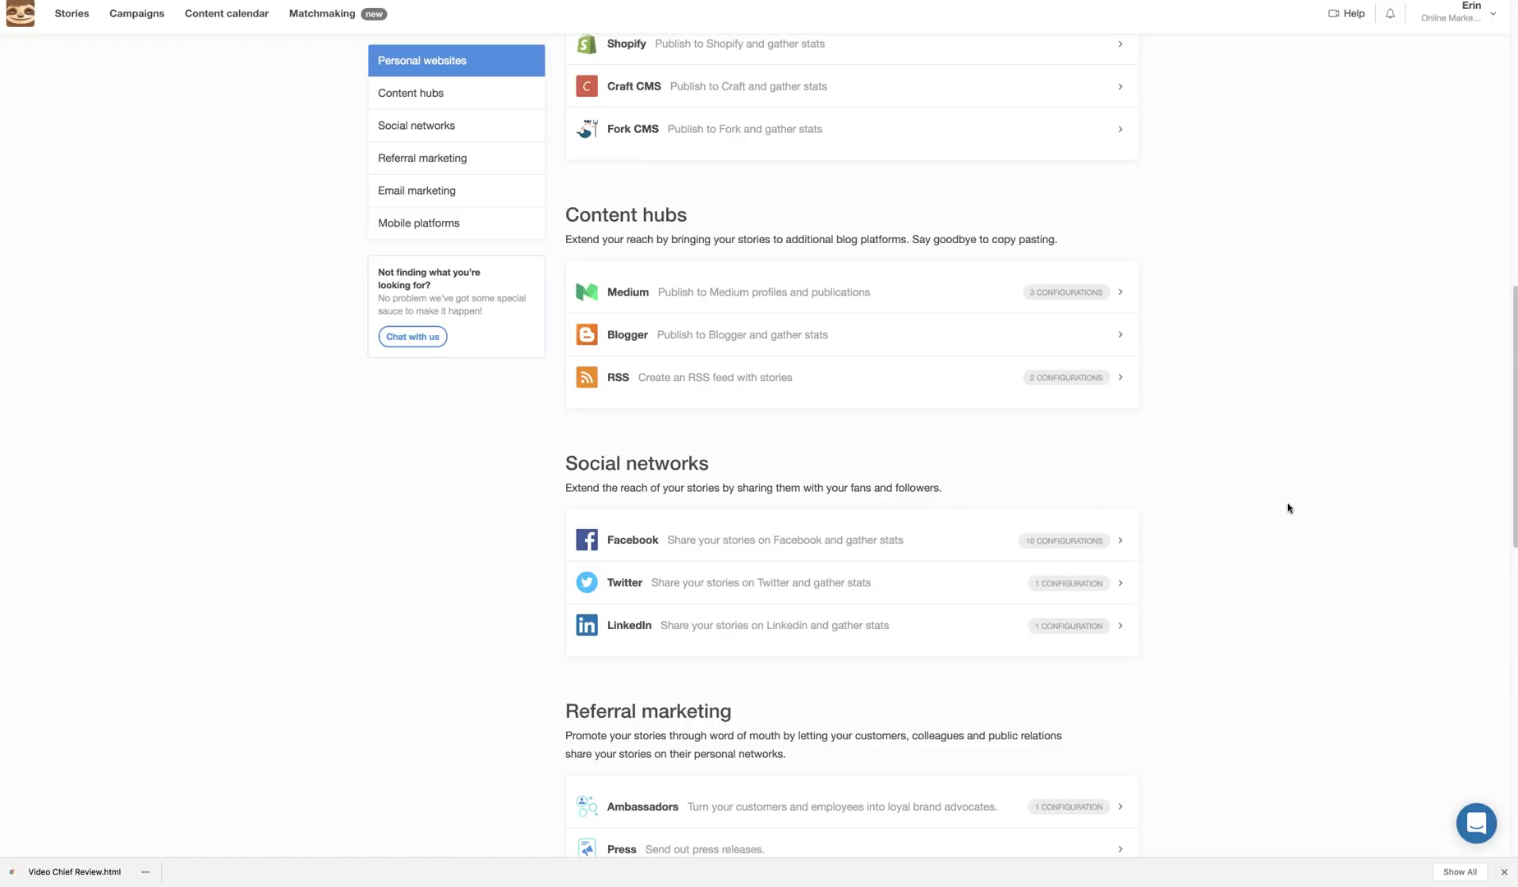
scroll(1236, 552, "down", 5)
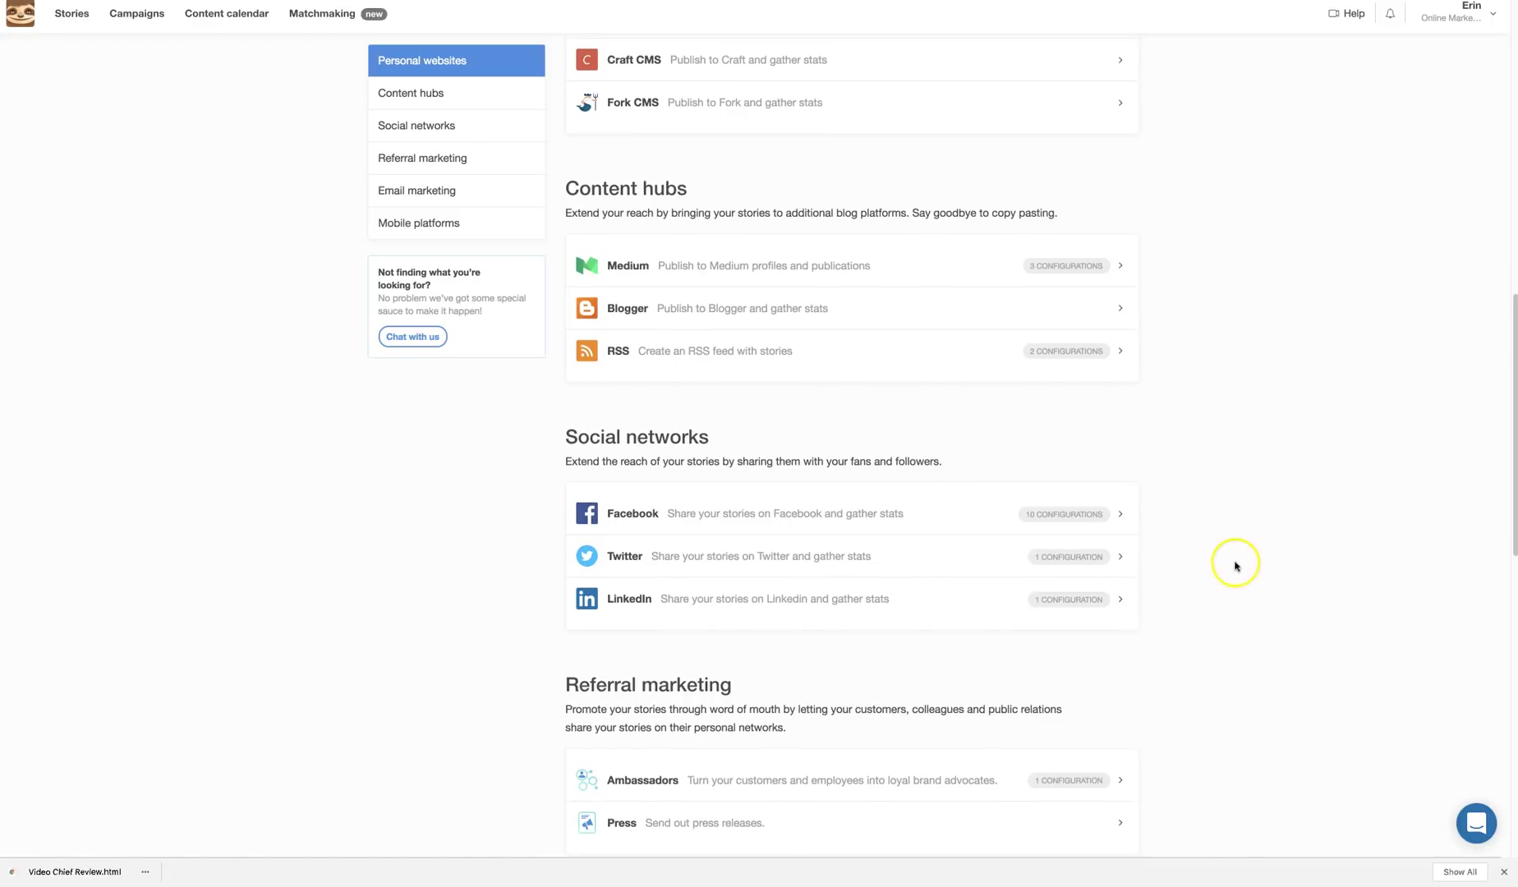
scroll(1232, 567, "down", 1)
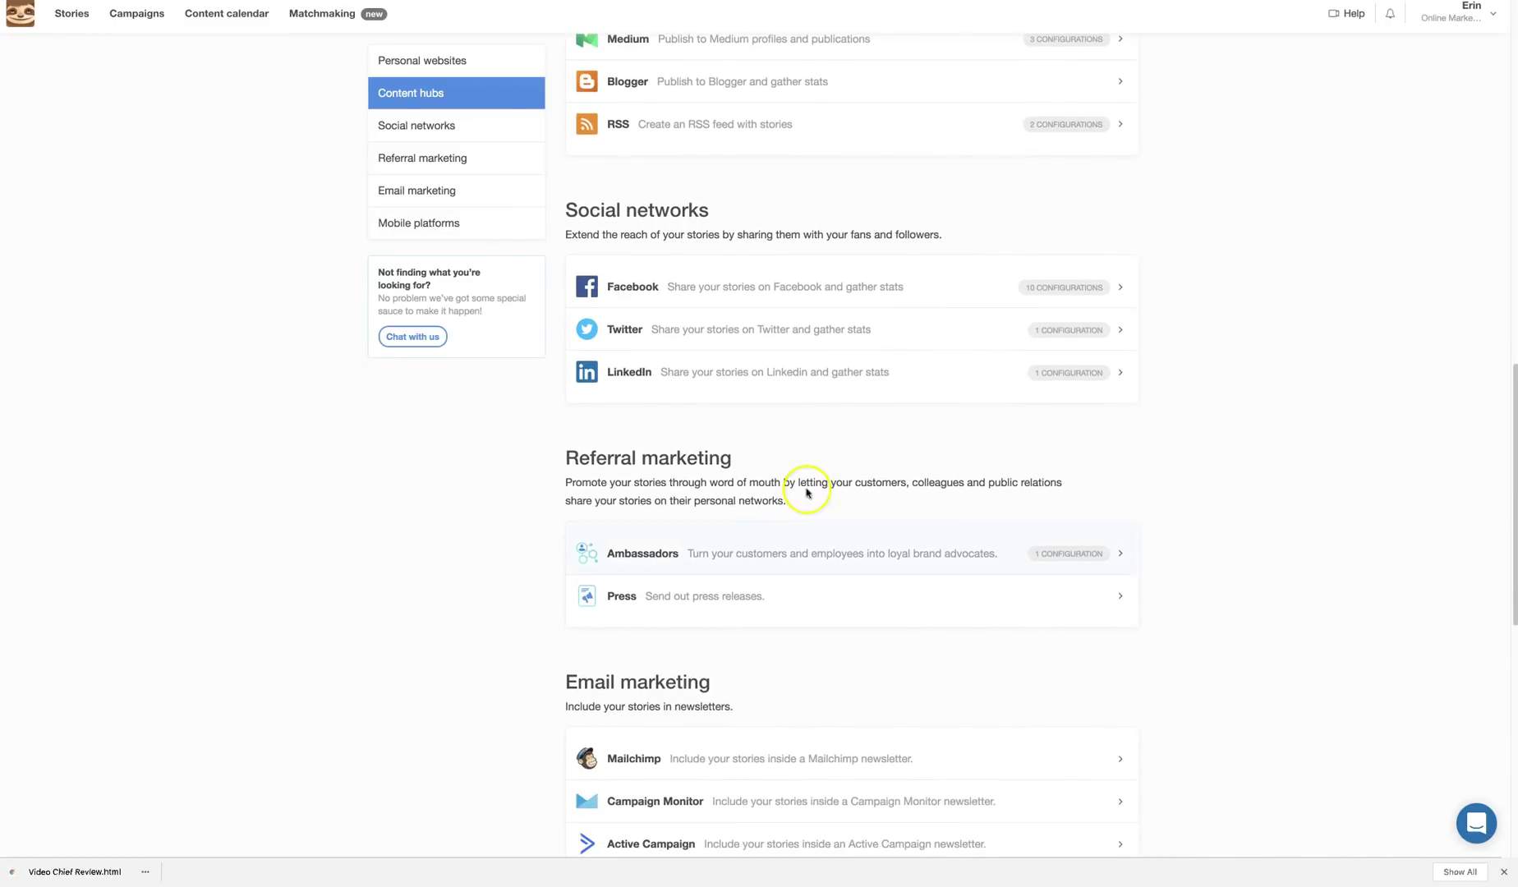
scroll(740, 477, "down", 4)
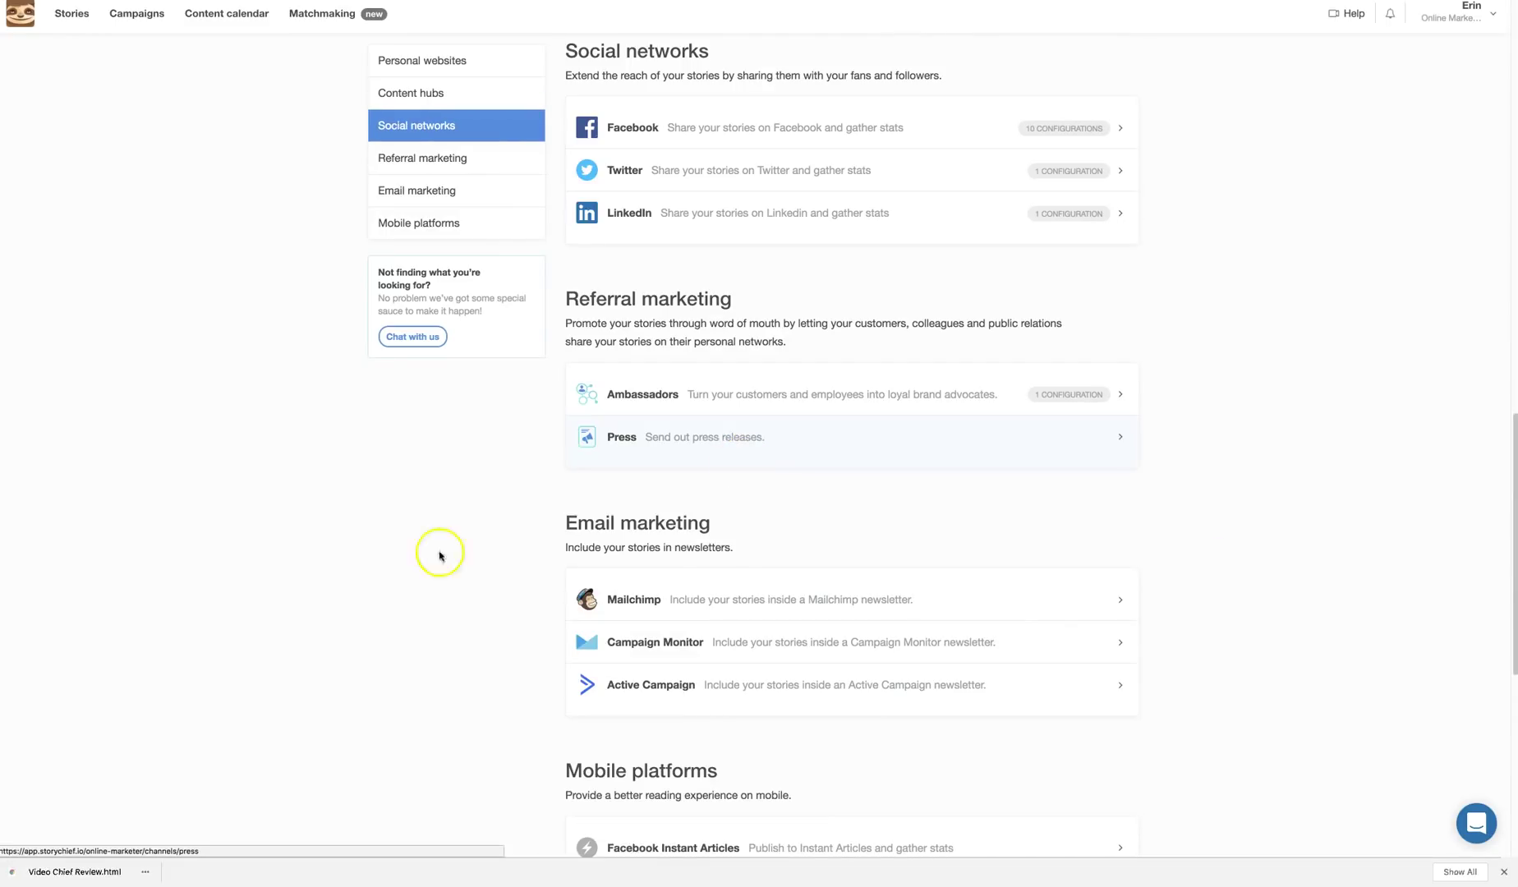
scroll(649, 566, "down", 9)
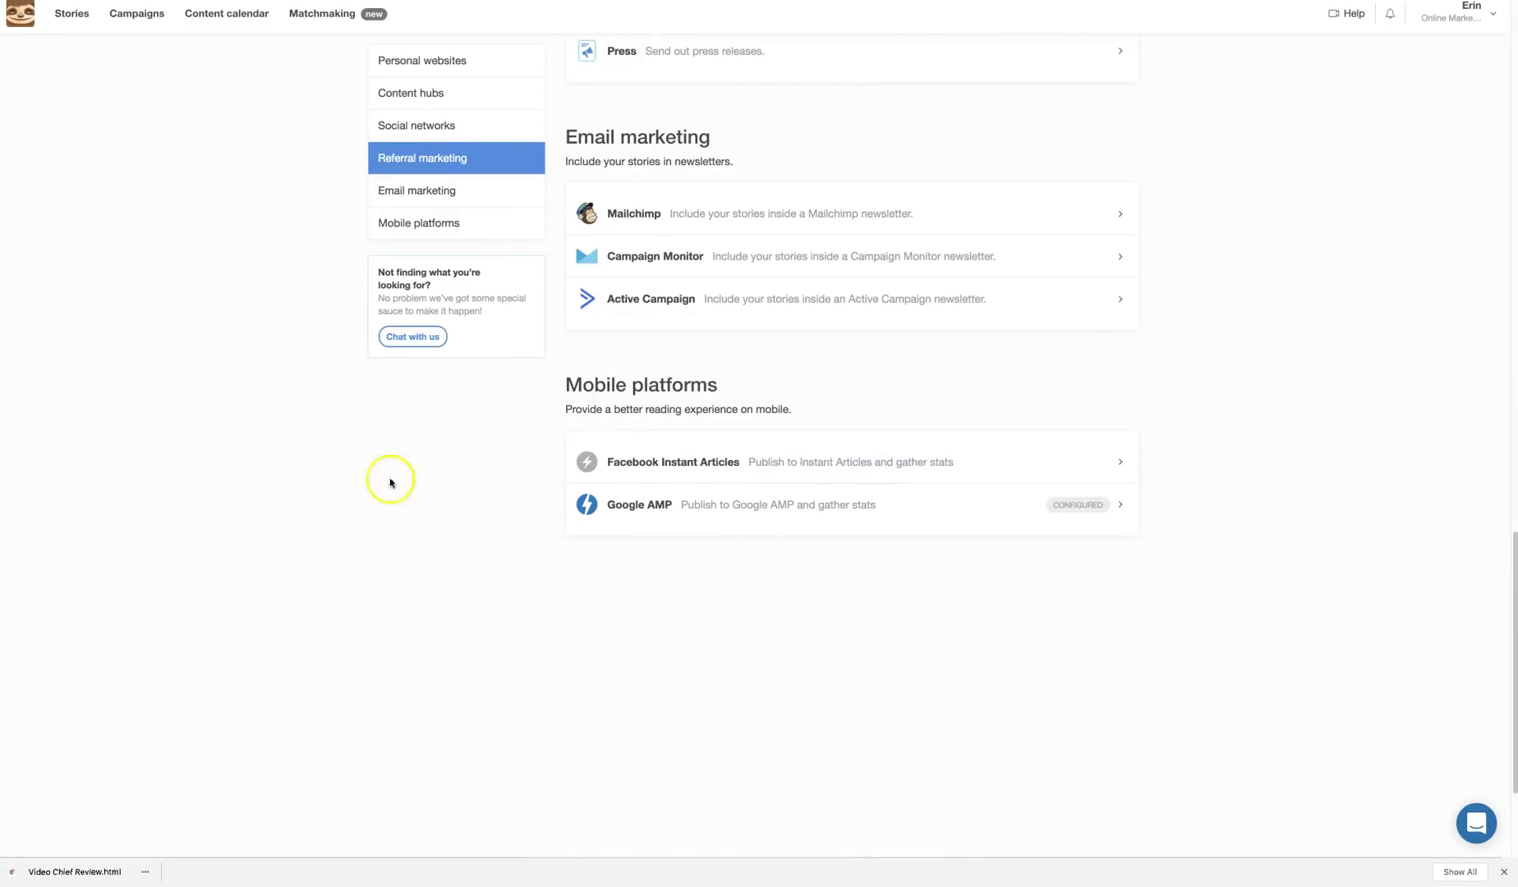
Look again at the Google AMP, Facebook Instant Articles, press and email marketing channels, and return to the start of the channel overview
scroll(251, 543, "up", 3)
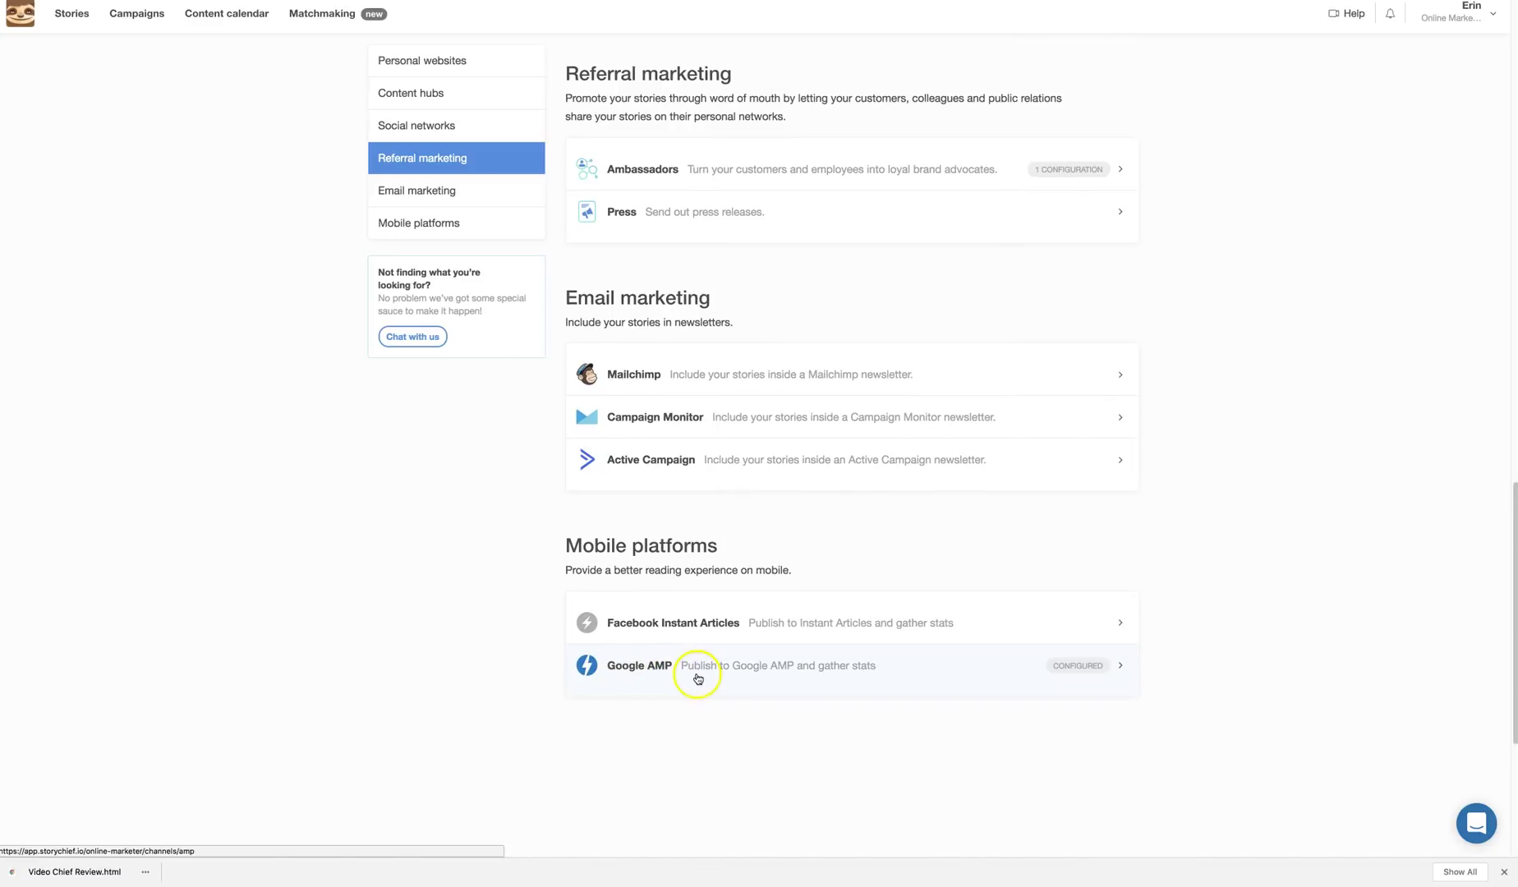
scroll(711, 713, "up", 1)
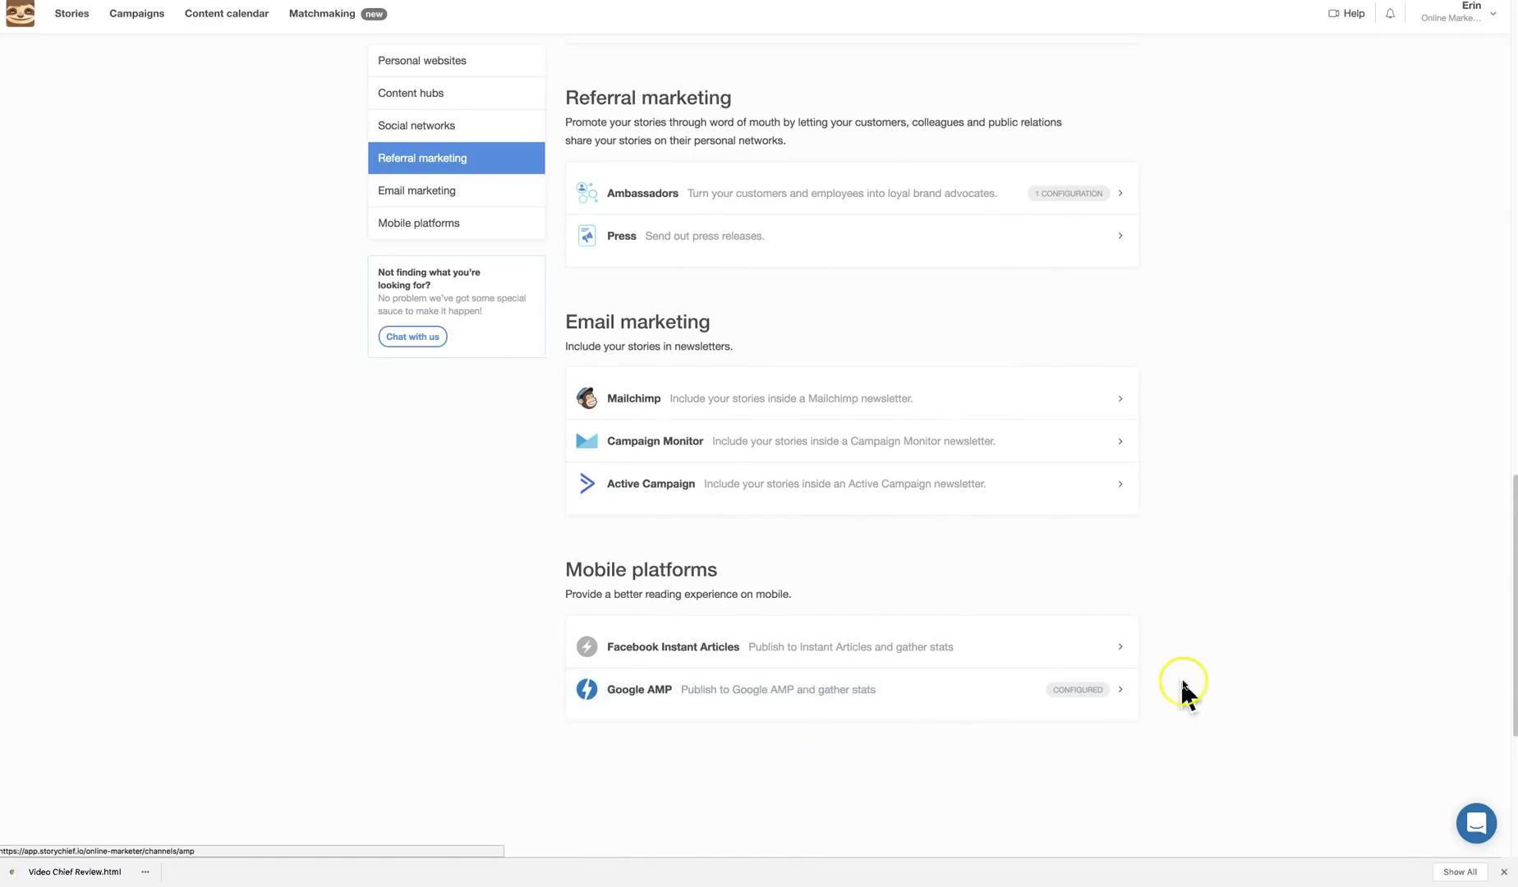
scroll(1247, 661, "up", 3)
scroll(1247, 662, "up", 4)
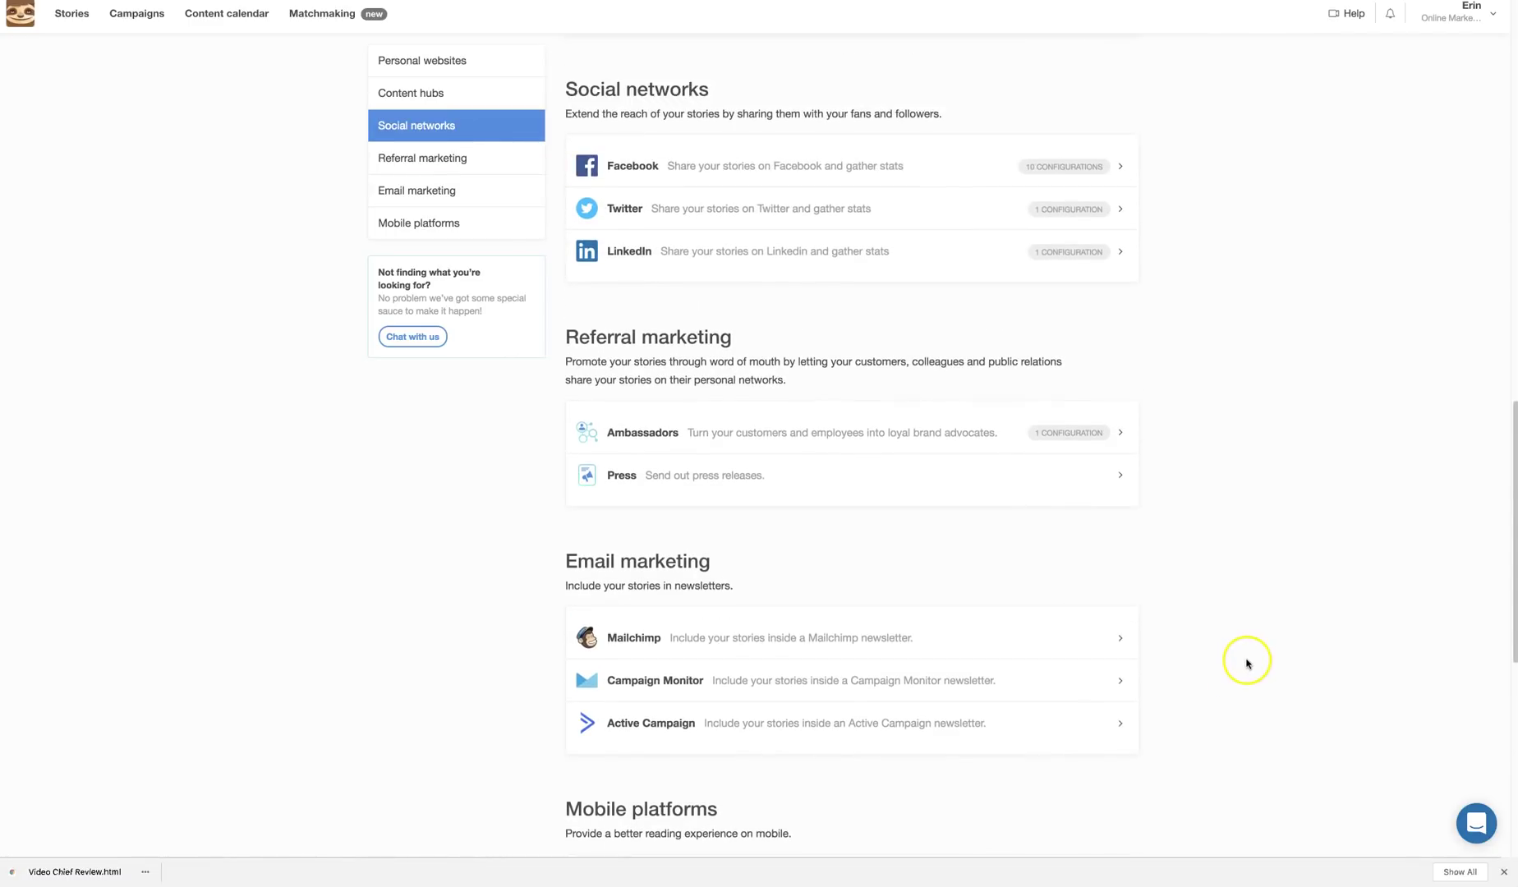
scroll(1247, 662, "down", 3)
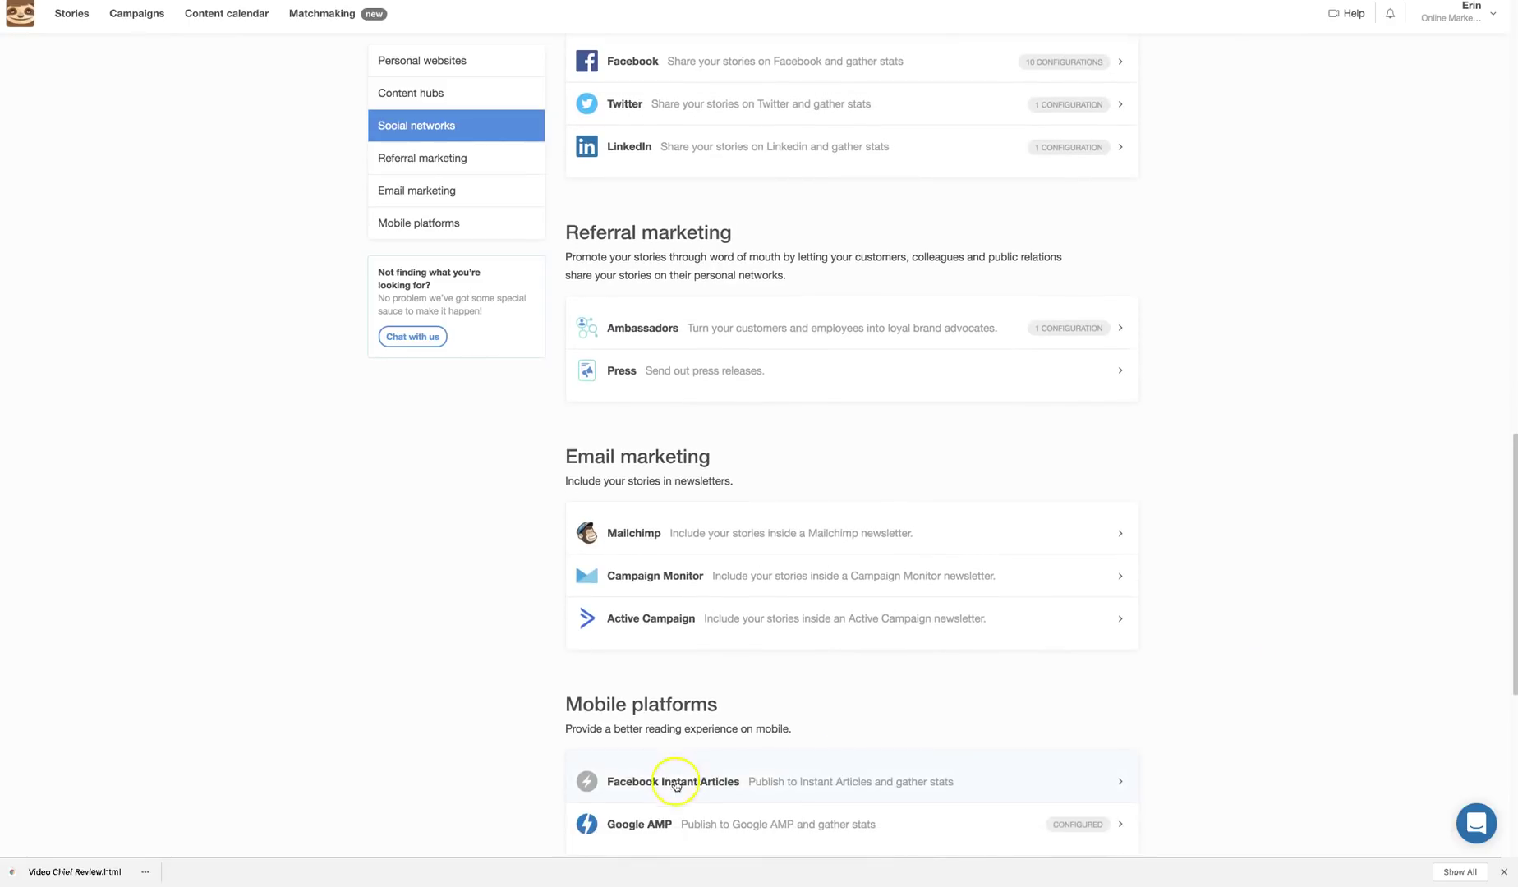
scroll(1175, 713, "up", 1)
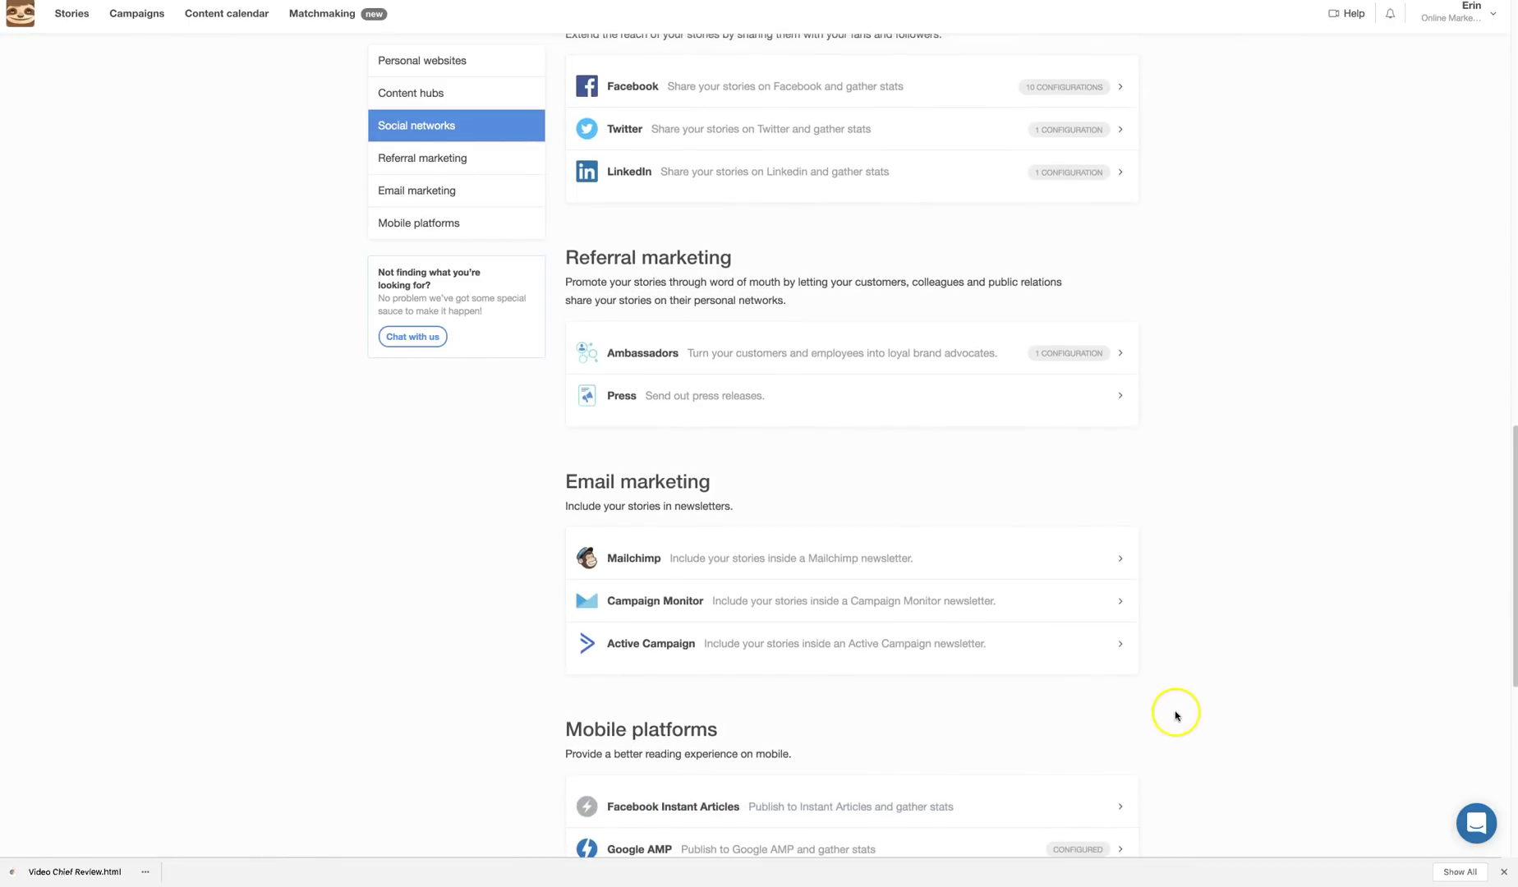
scroll(1175, 713, "up", 4)
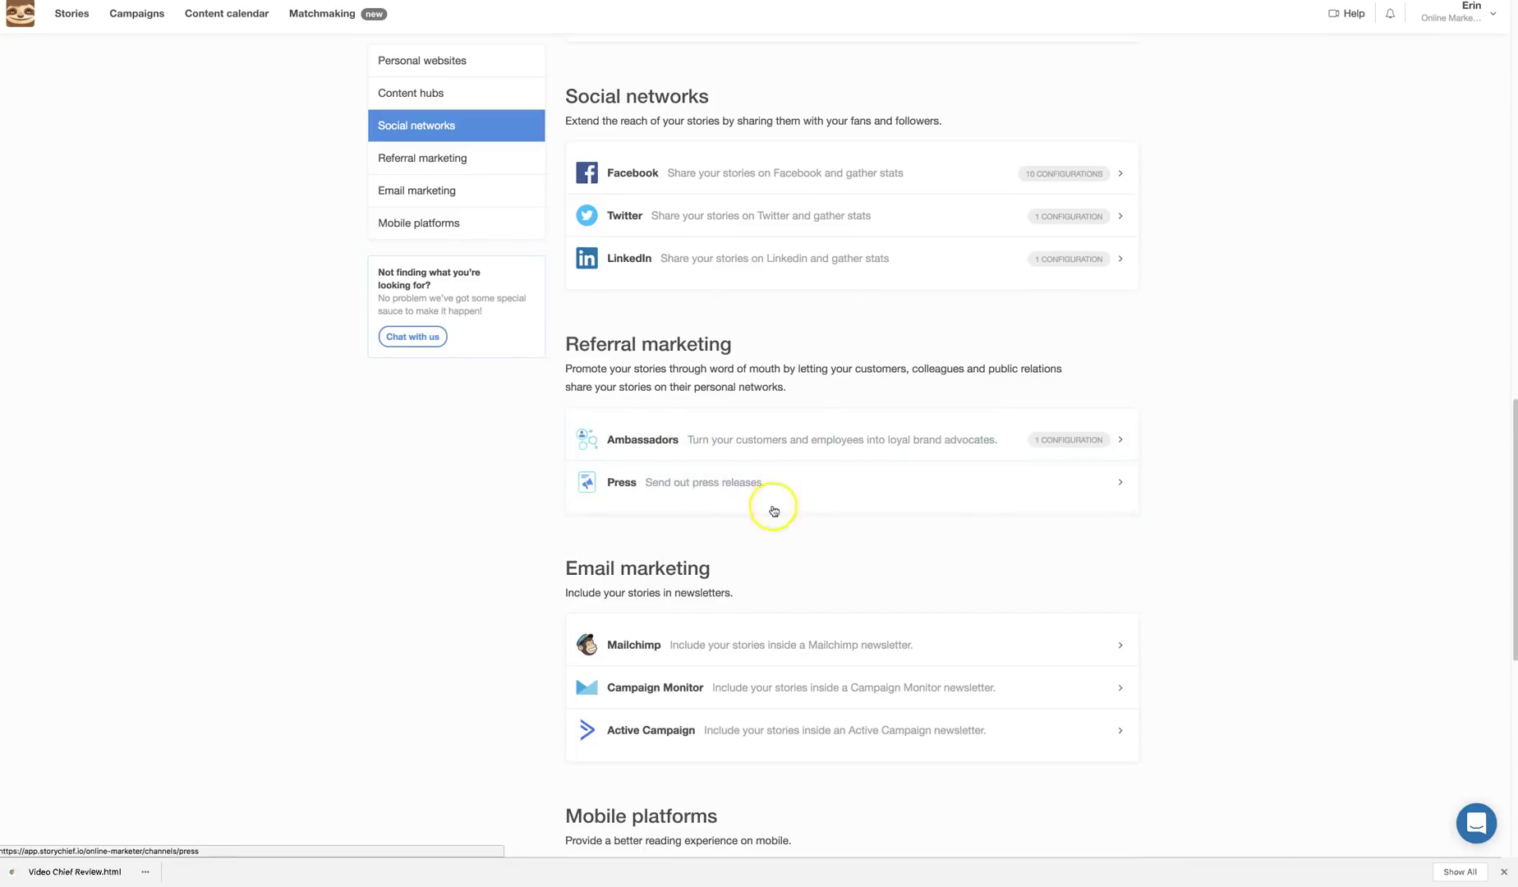
scroll(1257, 623, "down", 8)
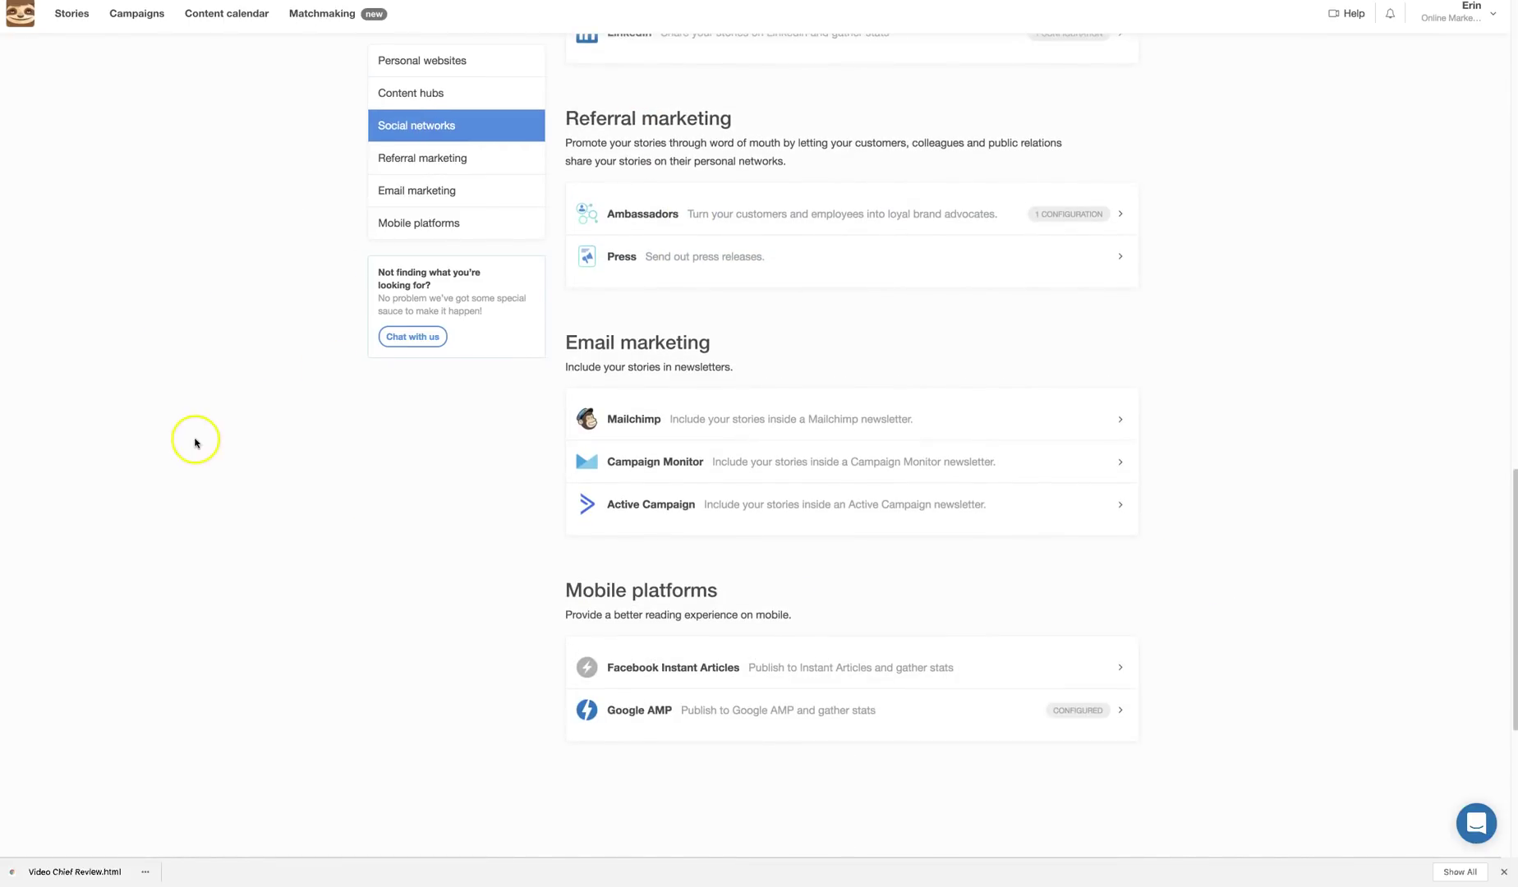
scroll(192, 440, "up", 20)
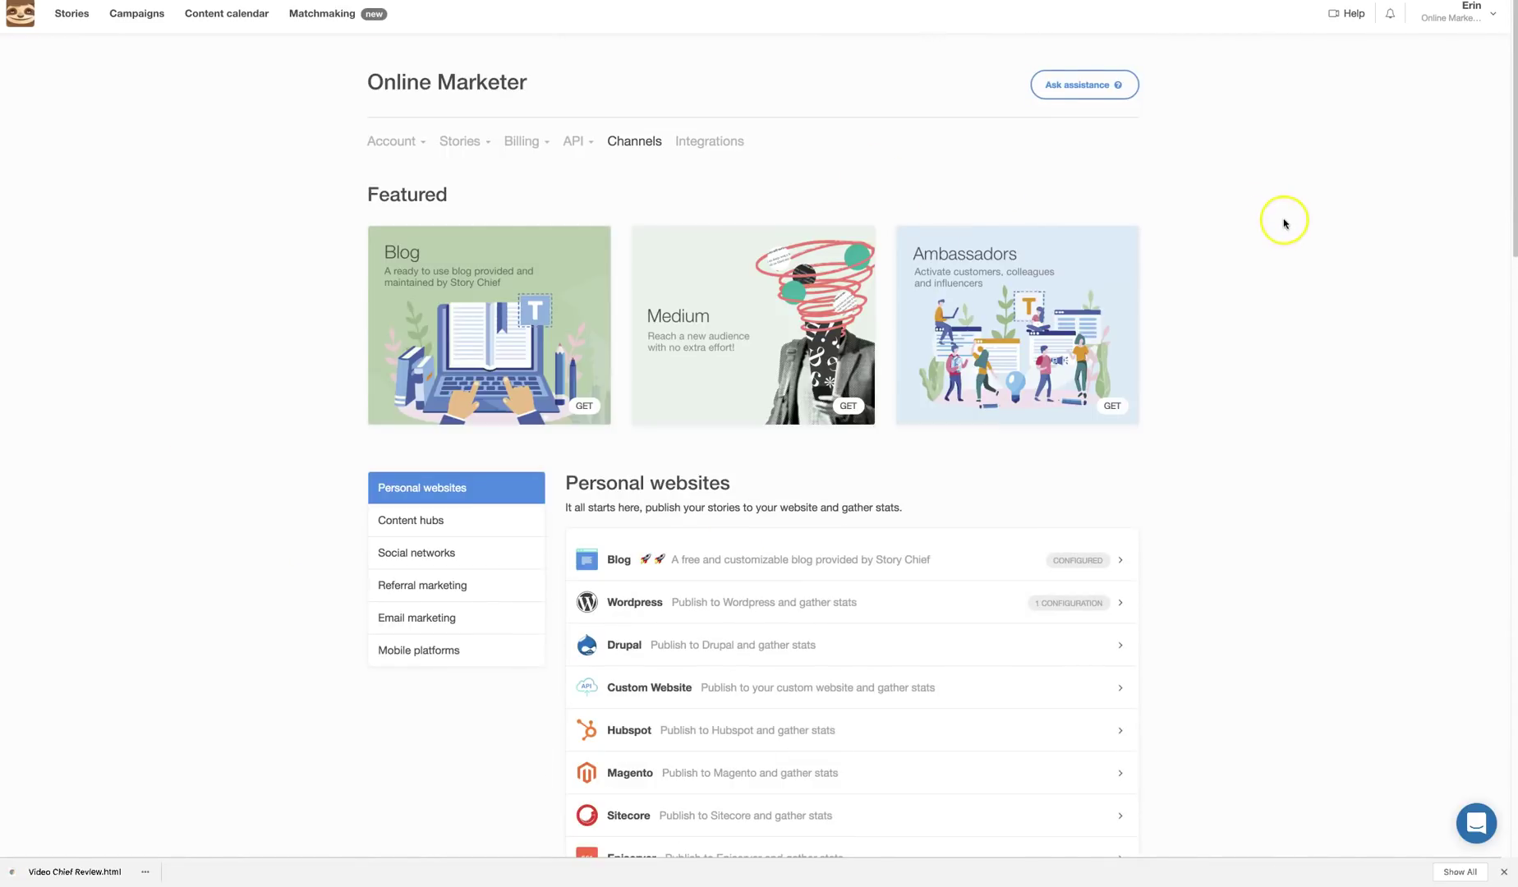
Return to the dashboard, check its statistics and recent stories, and create a new story
left_click(23, 16)
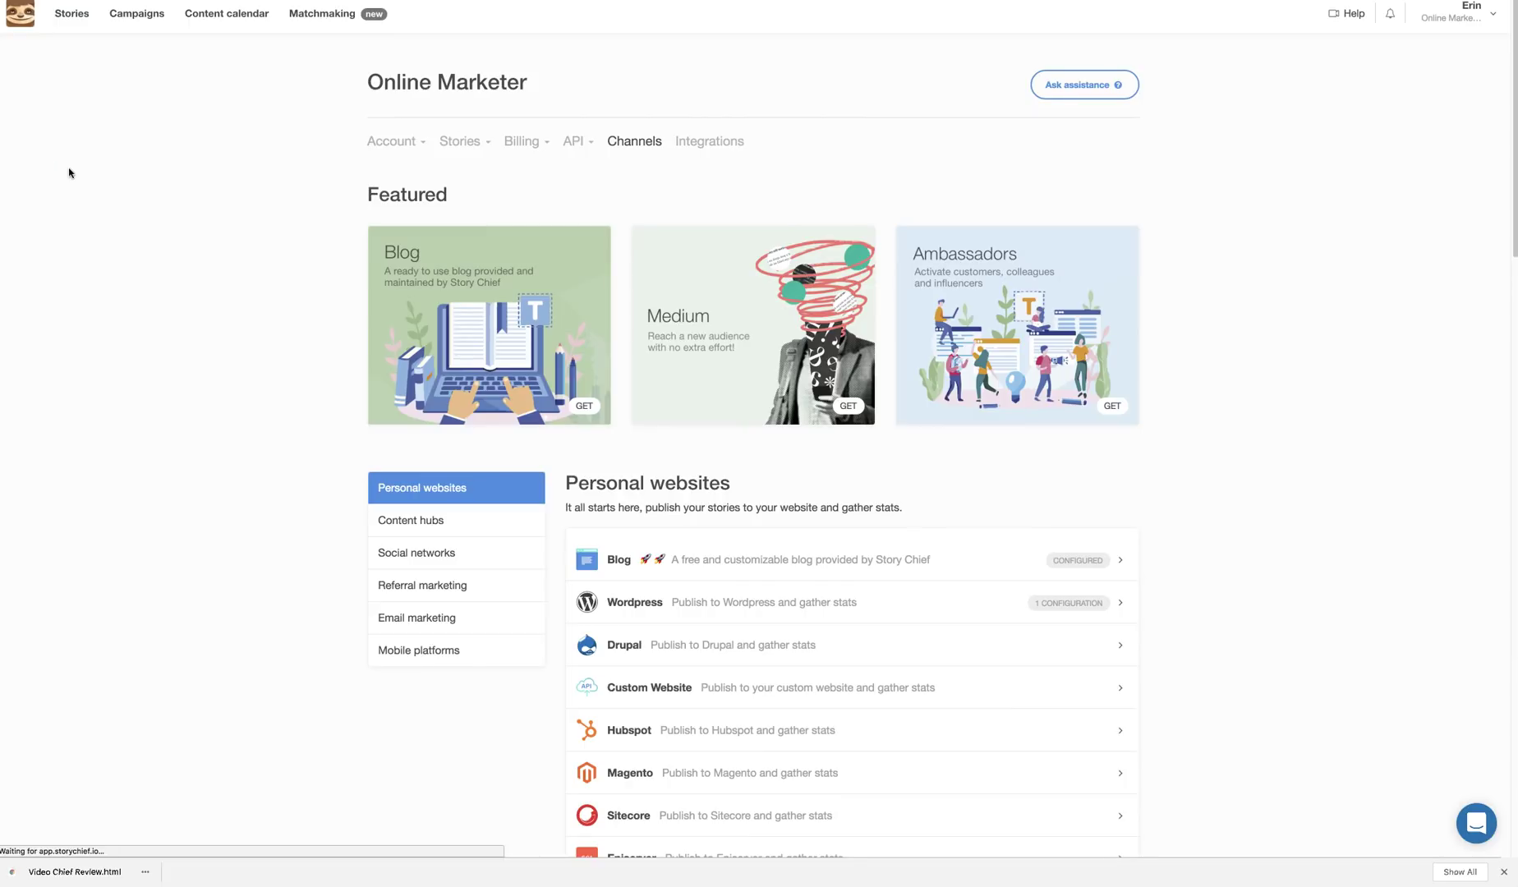
left_click(87, 182)
scroll(104, 228, "down", 3)
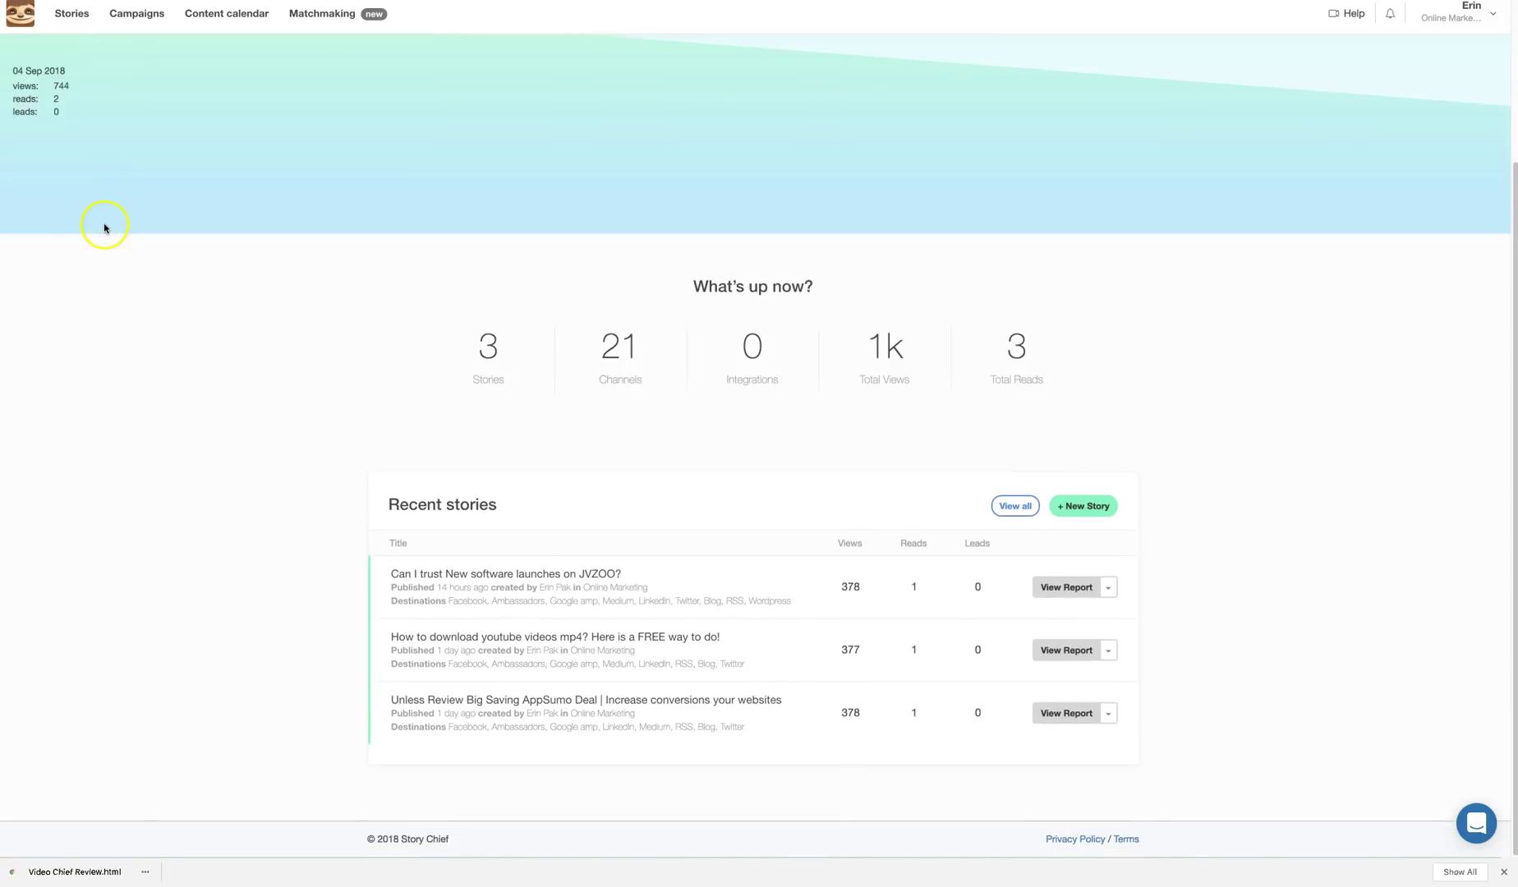
scroll(271, 305, "up", 3)
left_click(742, 139)
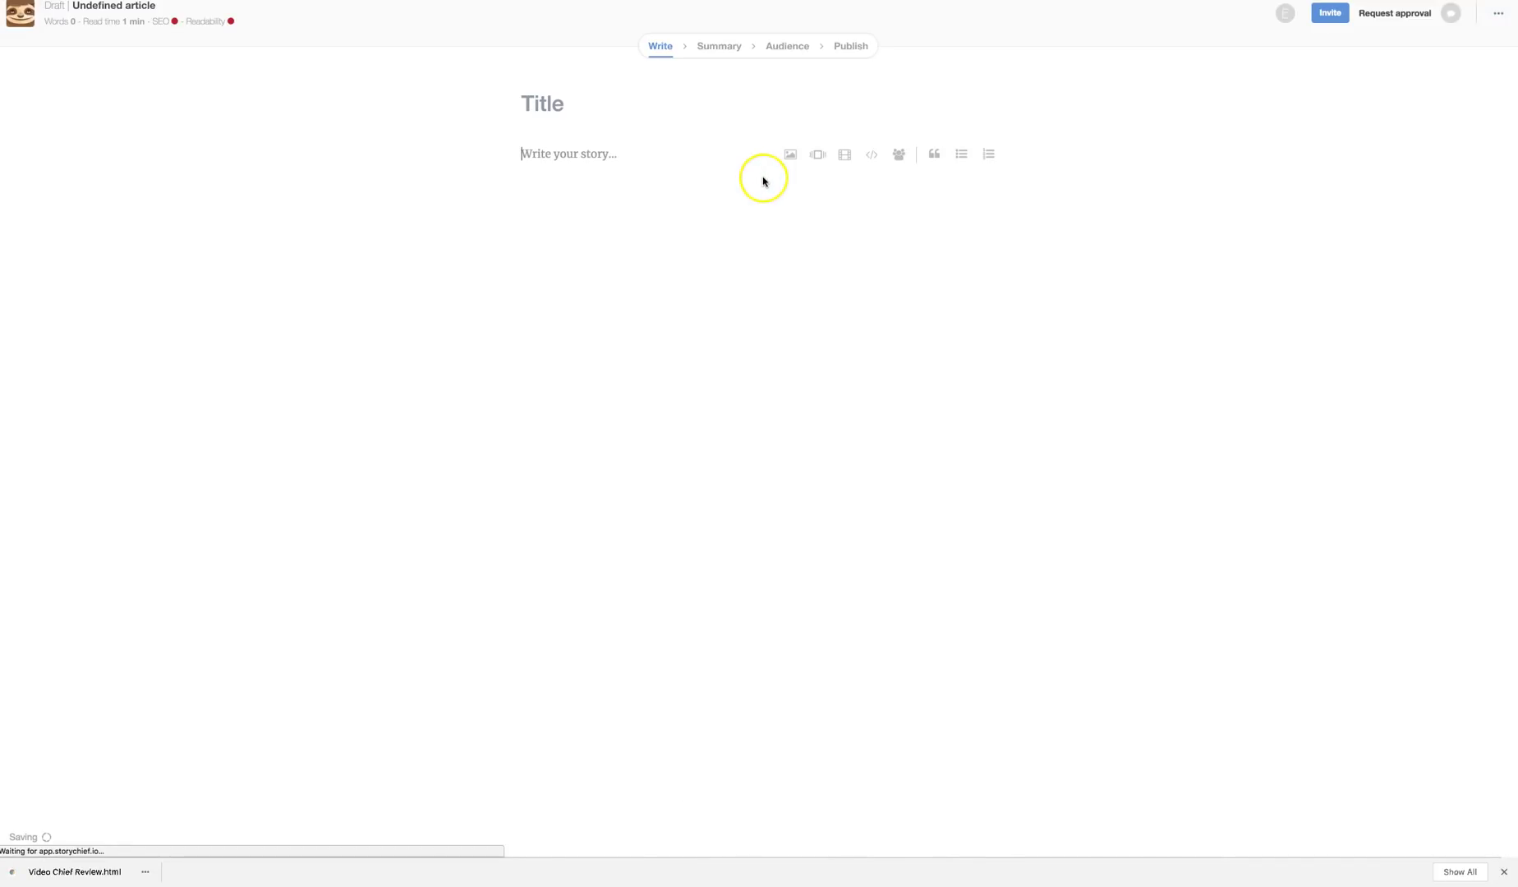
Title the story with a short sentence introducing the author by first name, and copy that sentence into the body
left_click(561, 94)
type("This is Erin")
key("super+a")
key("super+c")
left_click(586, 153)
key("super+v")
End the body's introduction sentence with a period and add a new paragraph reading "Thank you for watching my video!"
left_click_drag(609, 154, 487, 145)
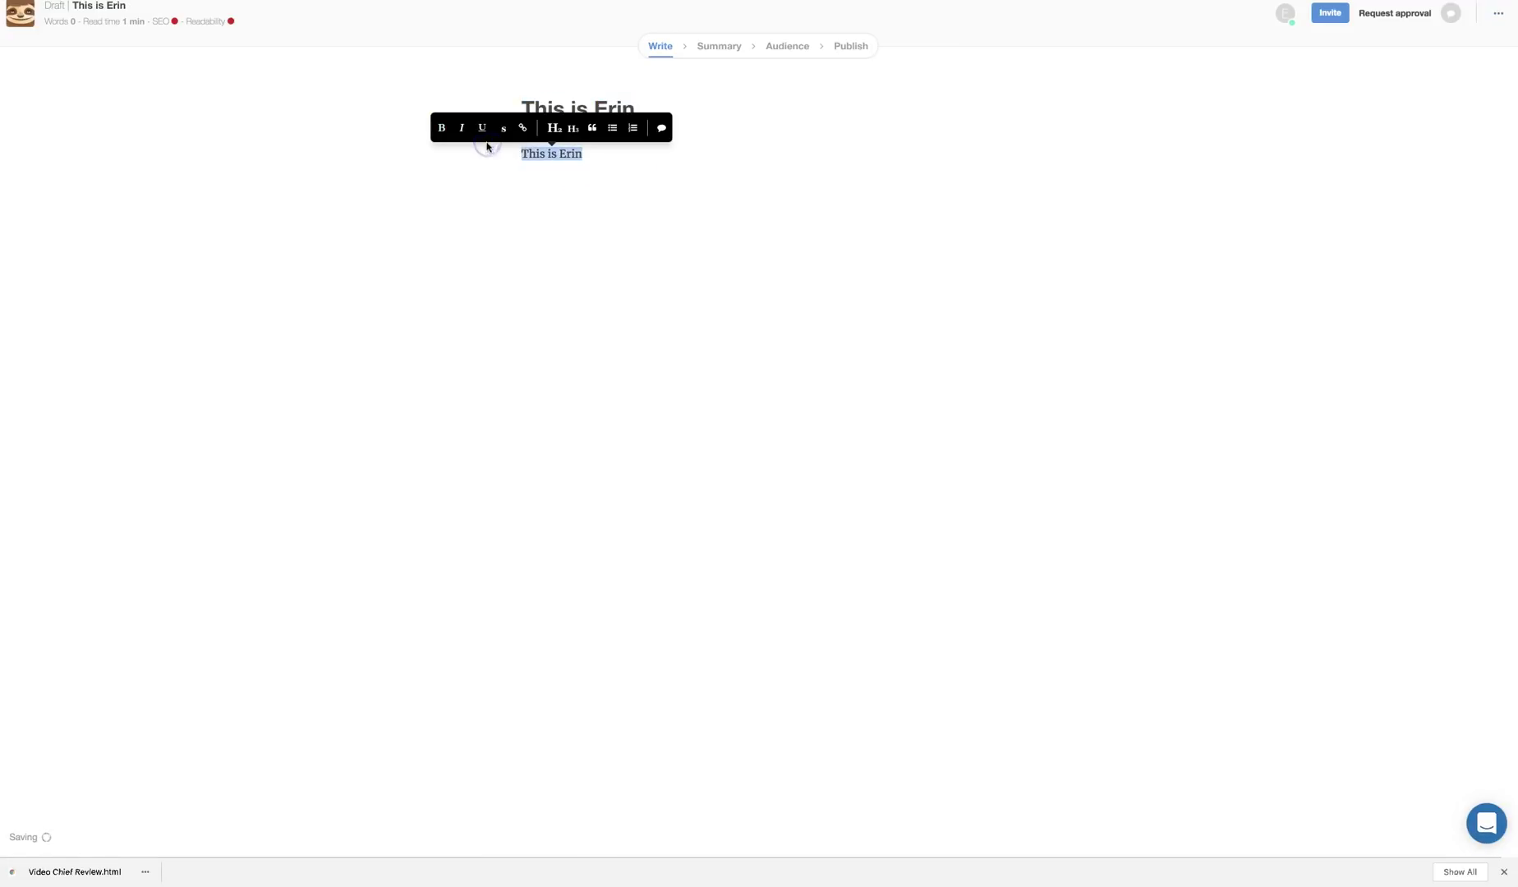
left_click(604, 154)
type(".")
key("Return")
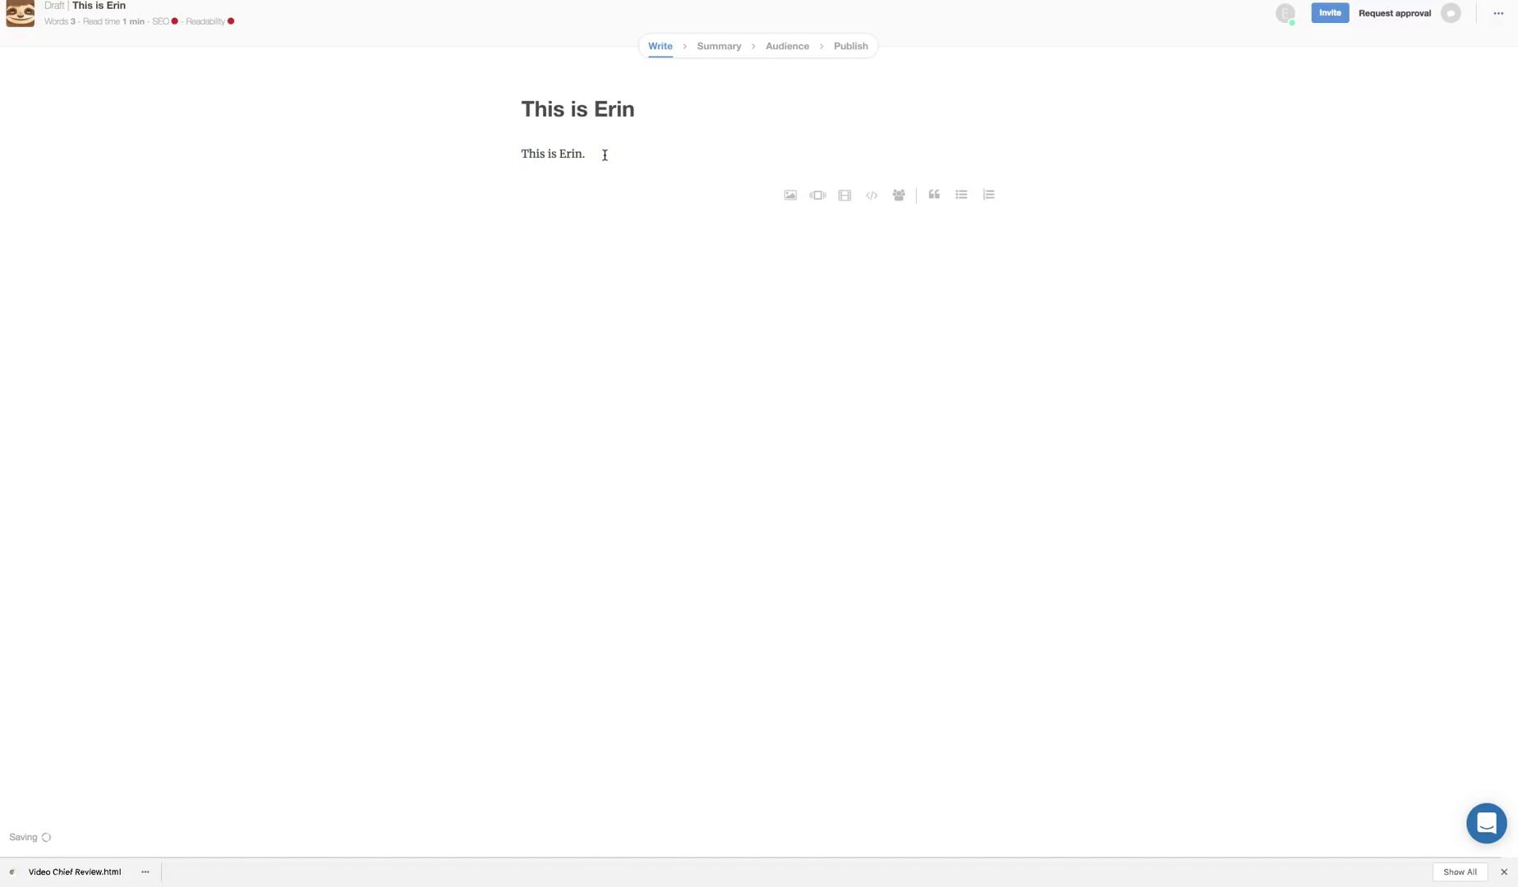
type("Thank you for watching my video!")
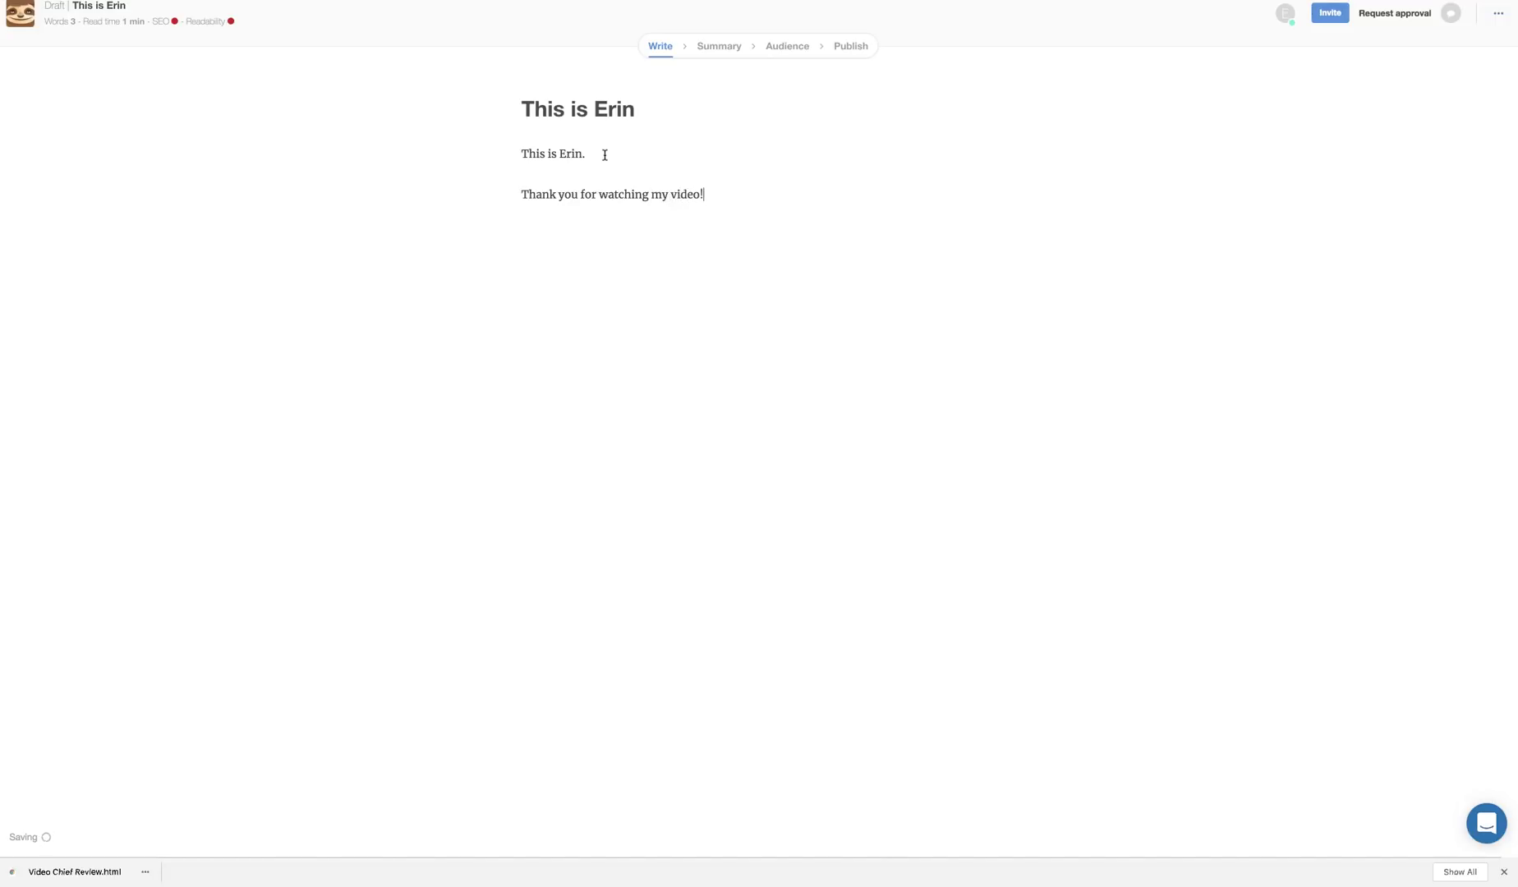
Add the comment "Please fix it." to the words "my video!" in the second paragraph
key("ctrl+a")
left_click_drag(717, 190, 653, 201)
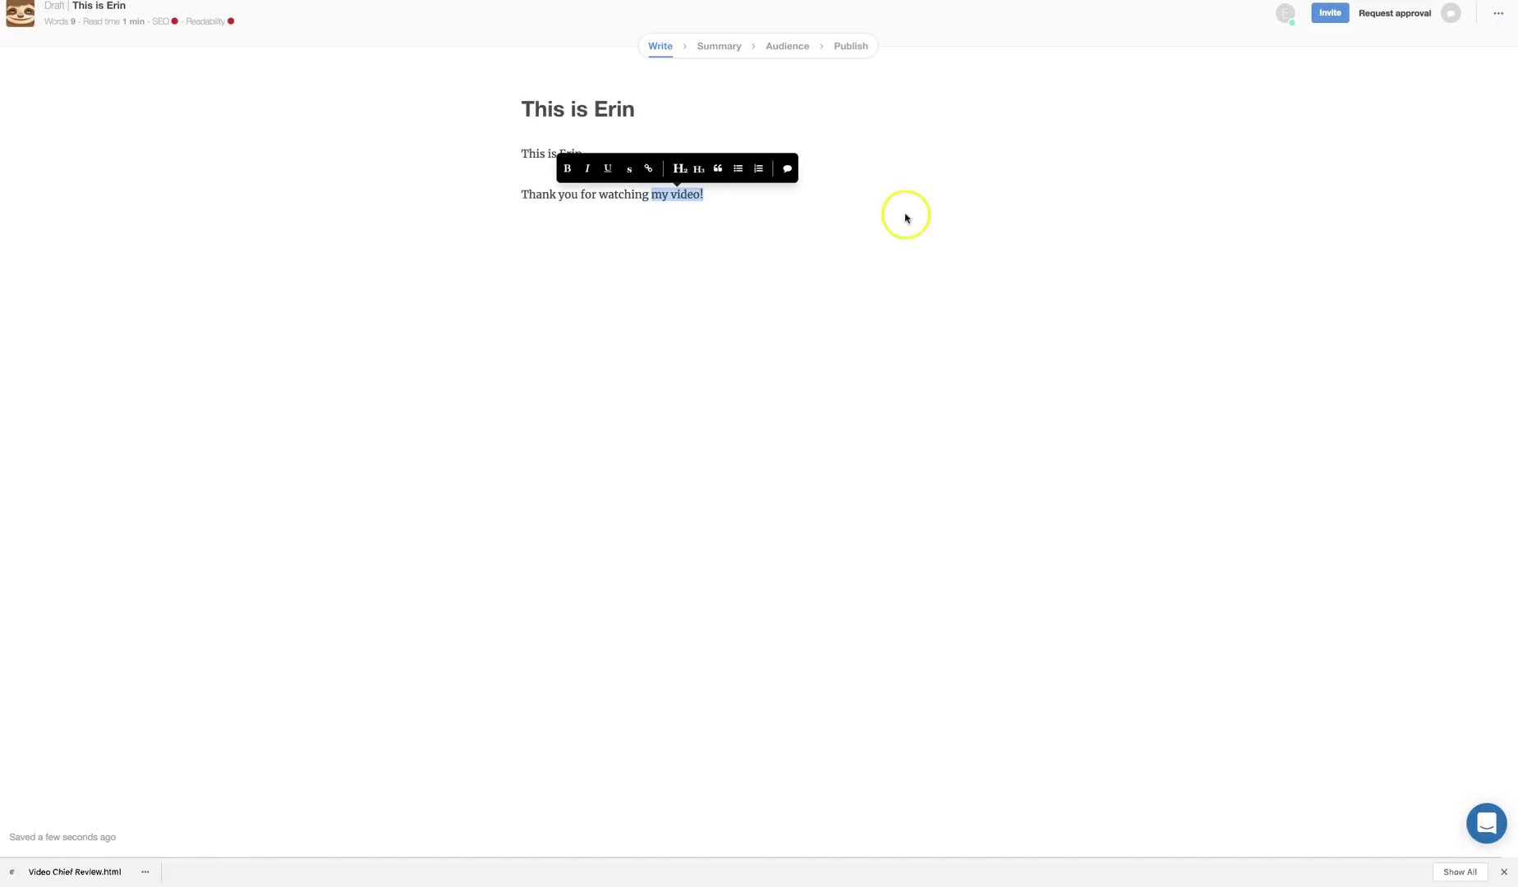
left_click(787, 169)
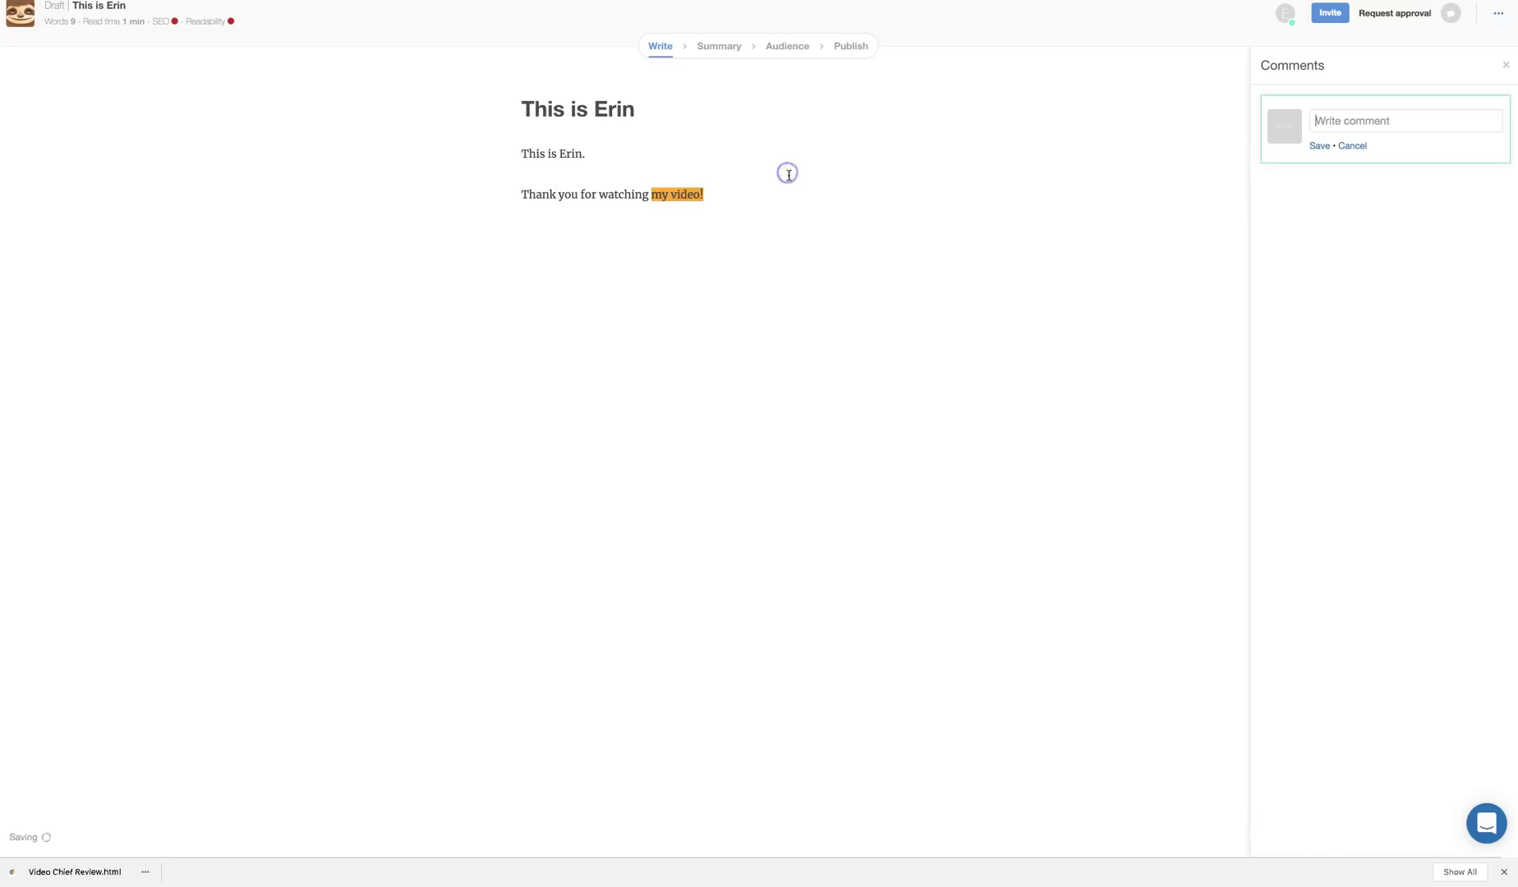
left_click(1438, 122)
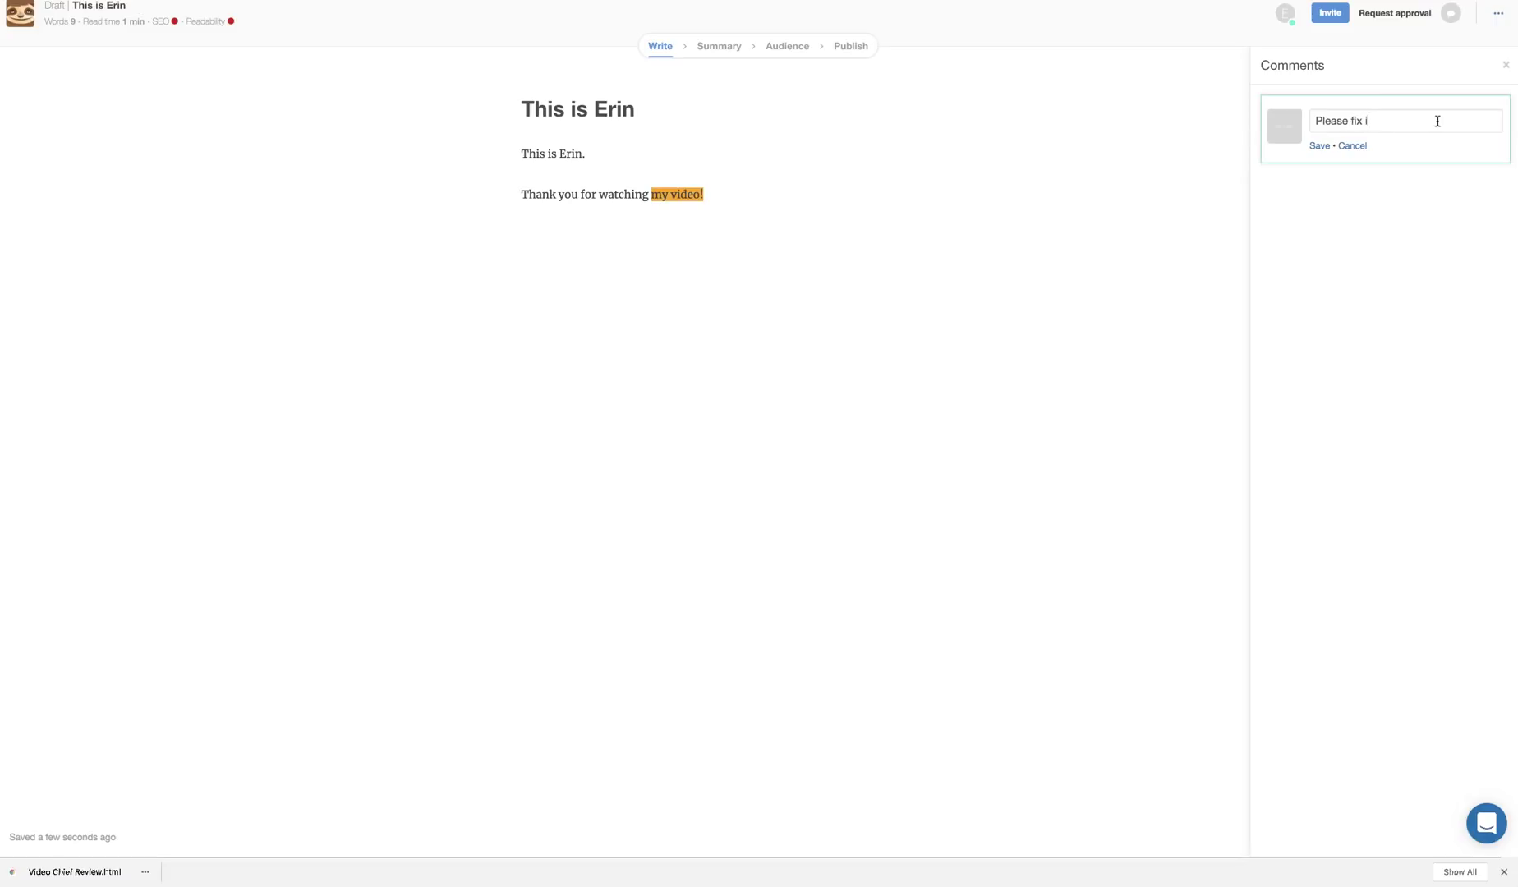
key("Return")
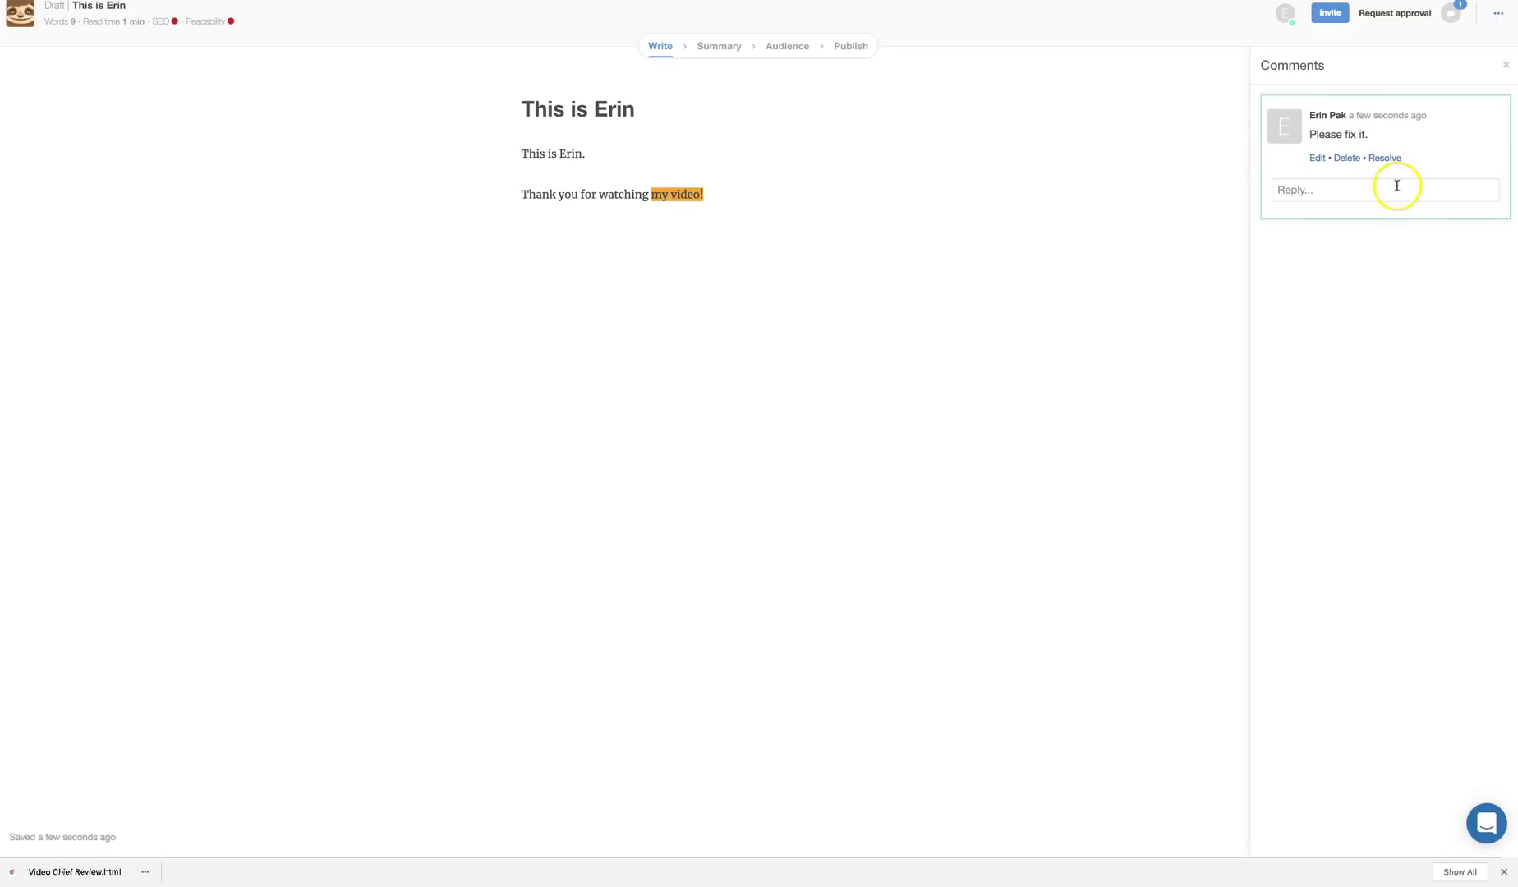
Check the story's invite option, and resolve and reopen the "Please fix it." comment
left_click(1333, 14)
left_click(955, 35)
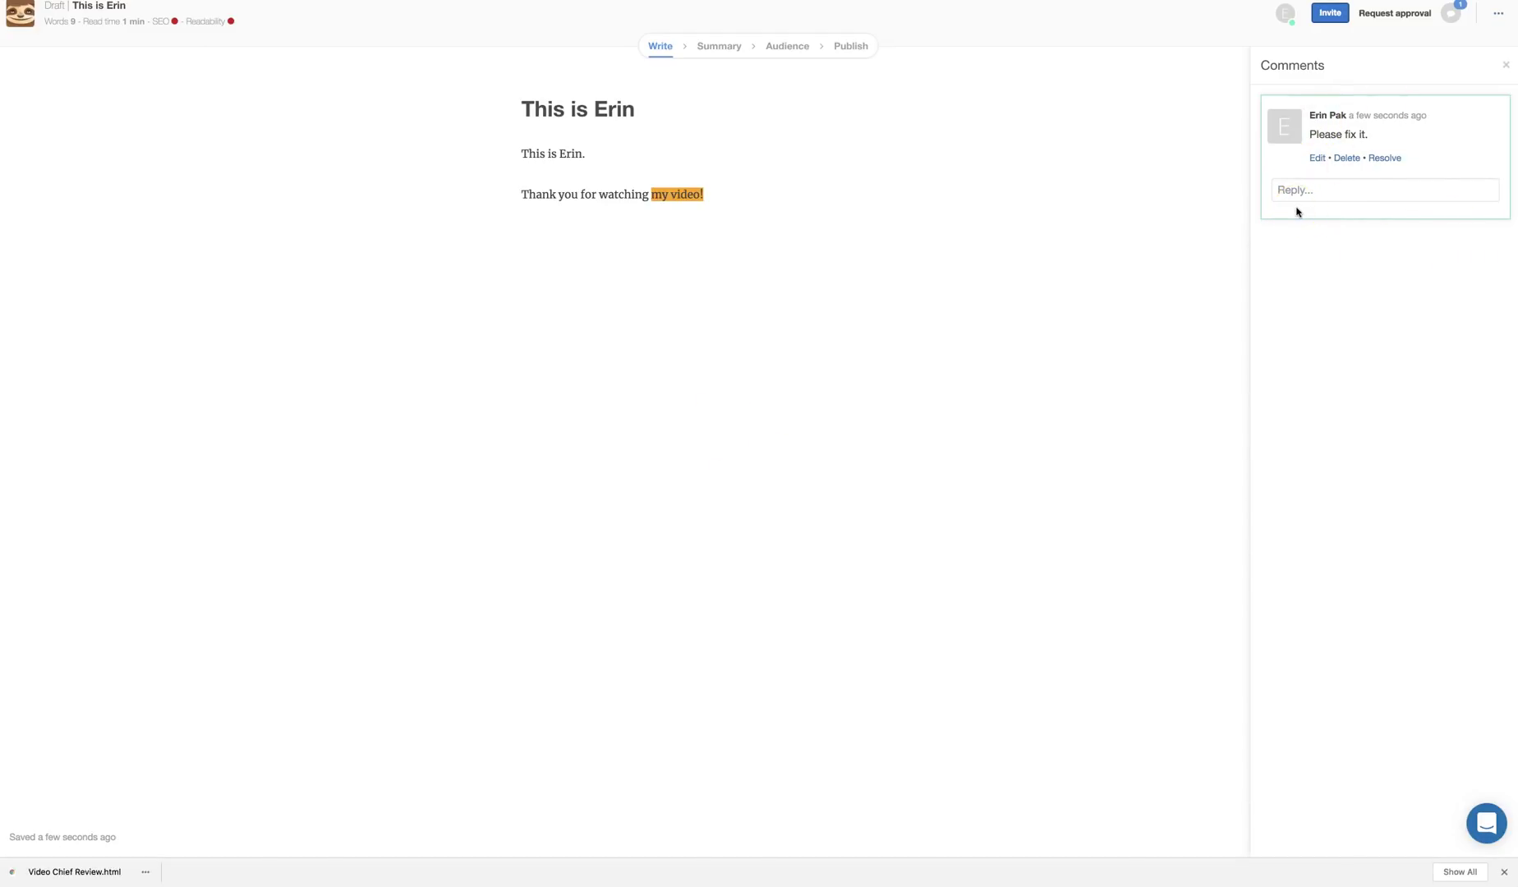
left_click(1387, 158)
left_click(1356, 159)
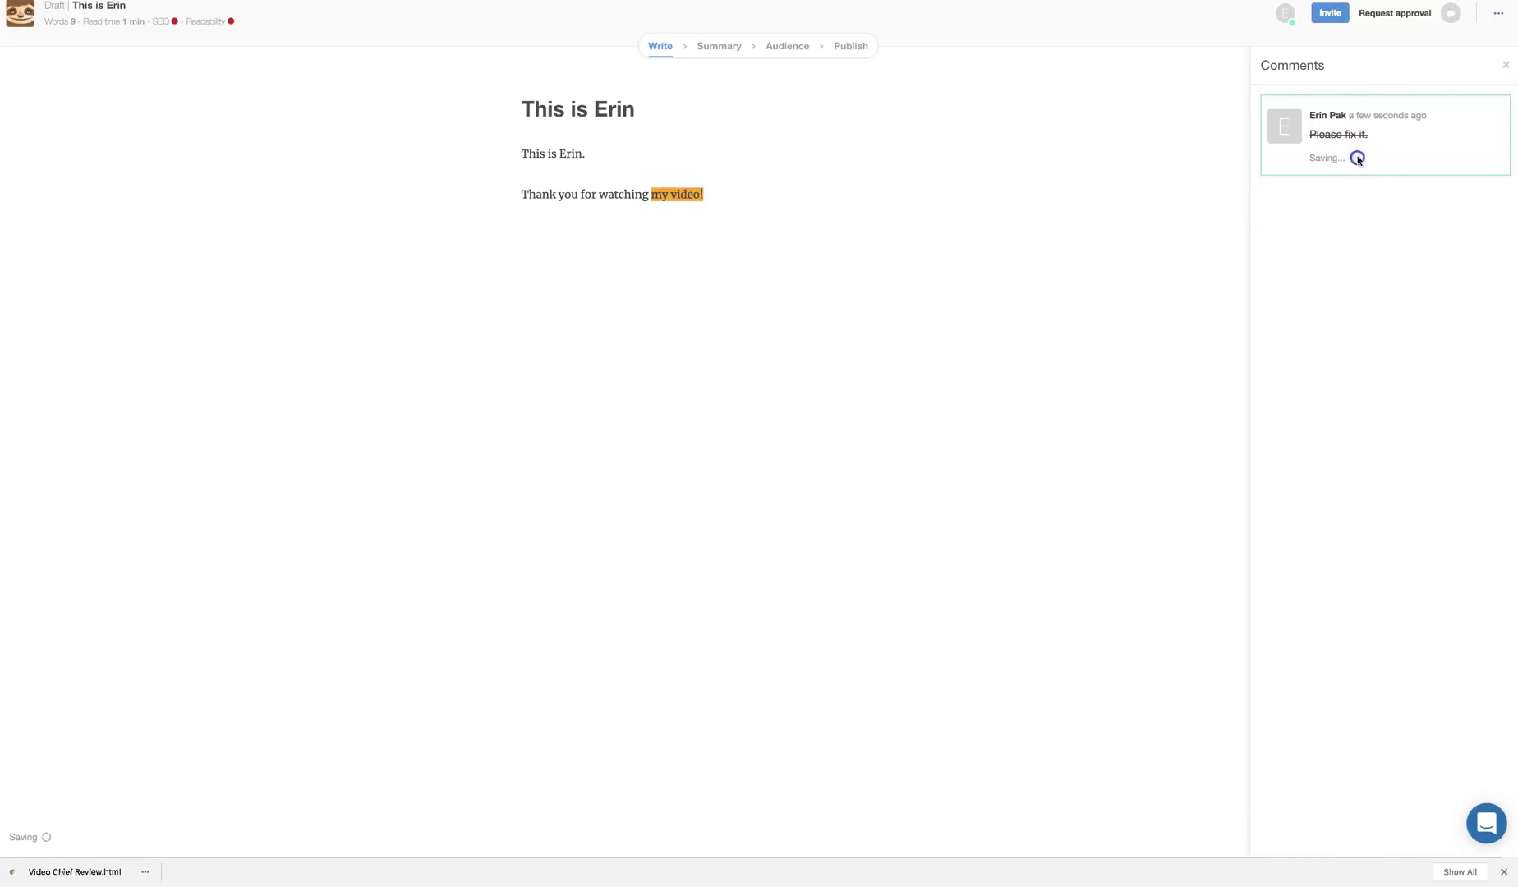
Reply to the "Please fix it." comment with "Nope. I want something else."
left_click(1327, 189)
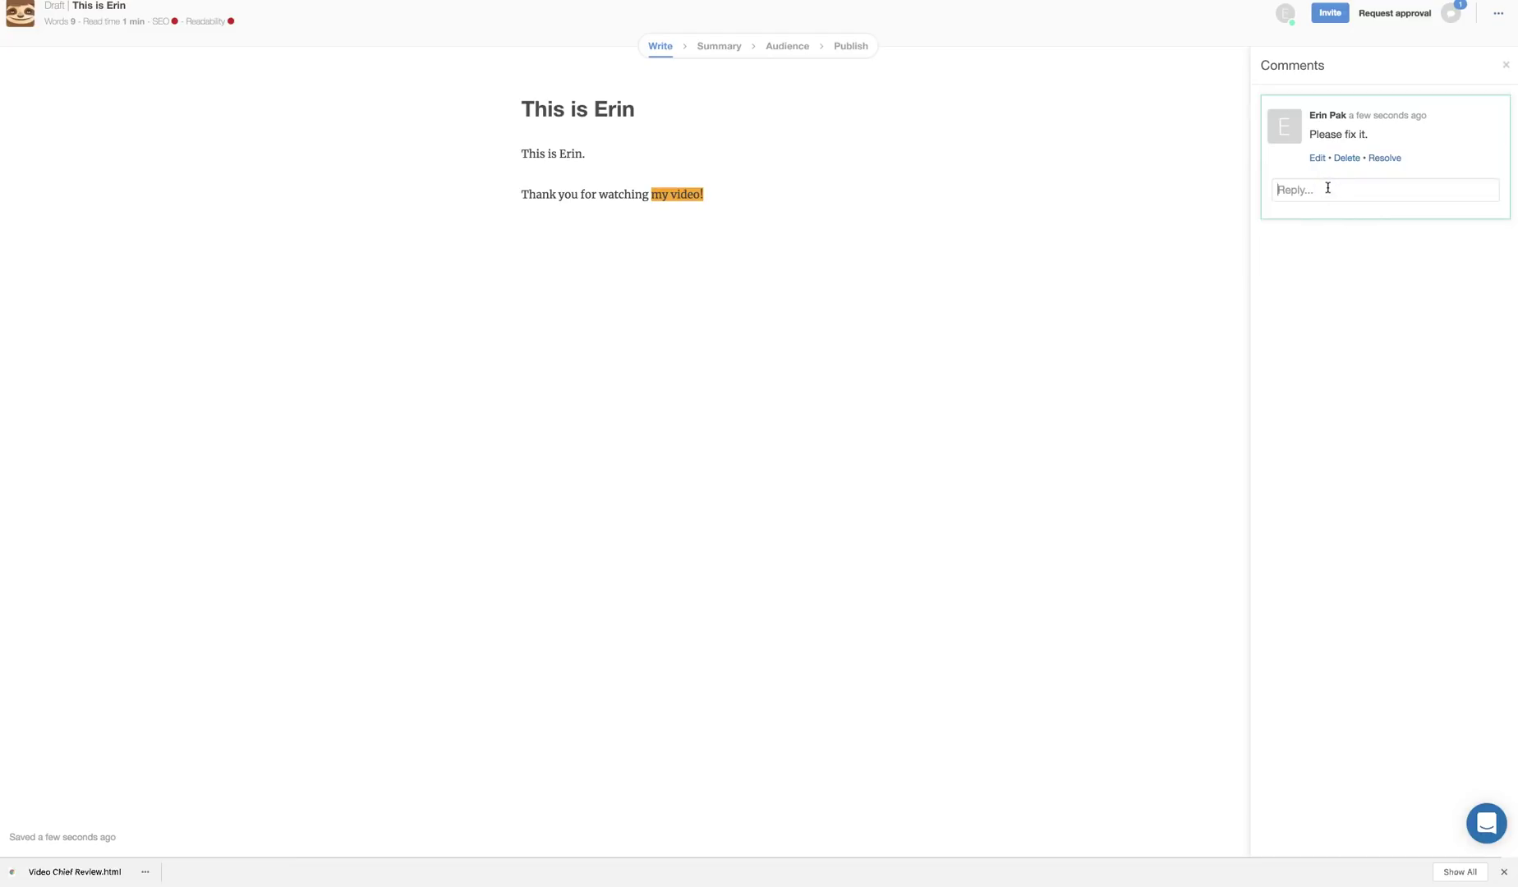
type("N")
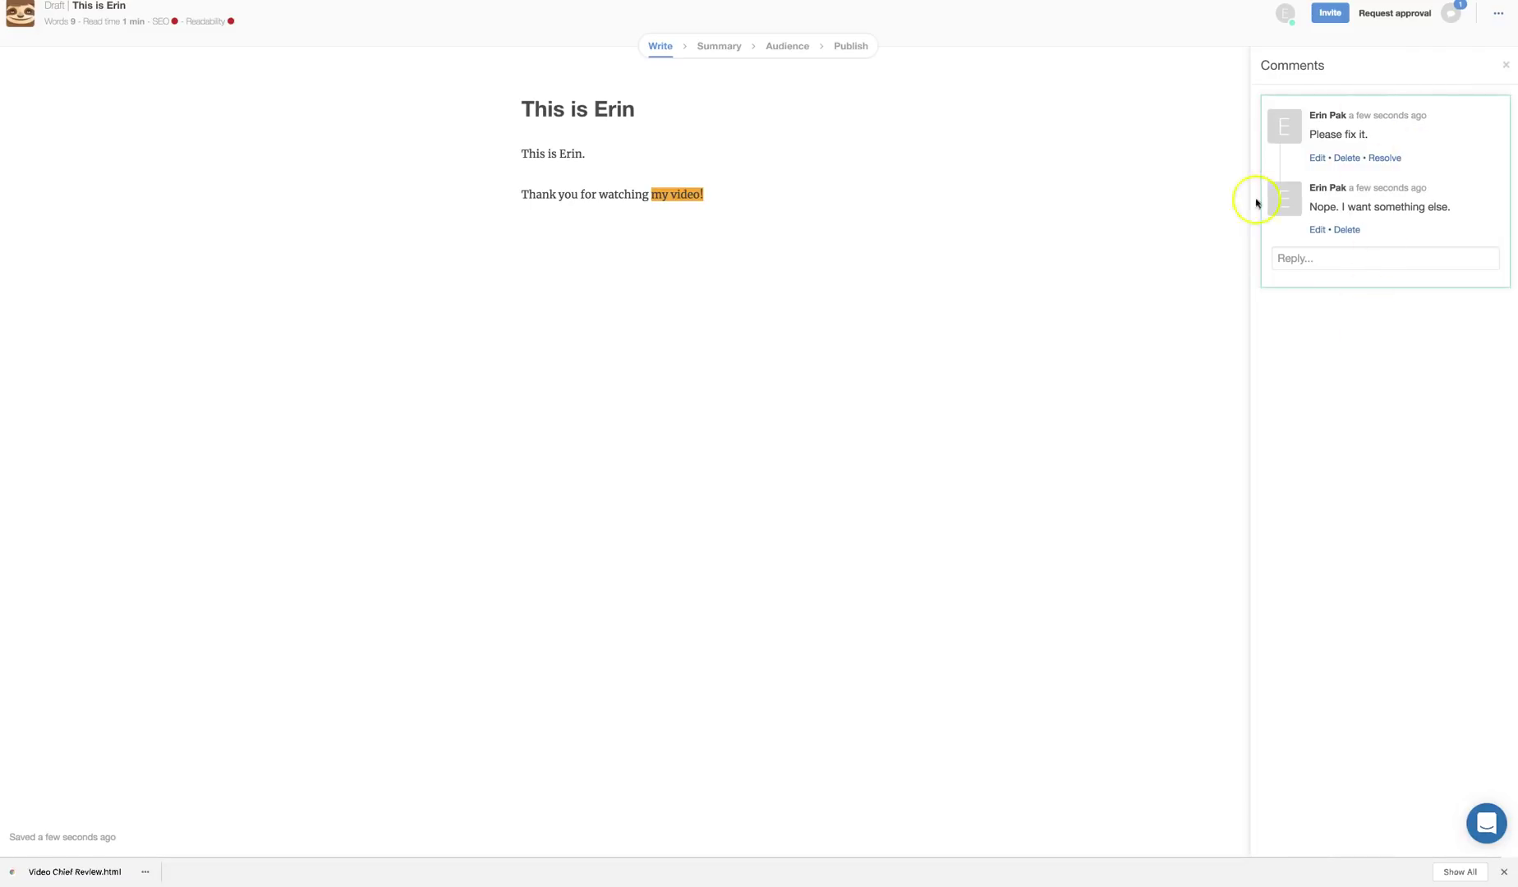
Delete the reply and the "Please fix it." comment, and start an empty paragraph below the story's last line
left_click(1346, 230)
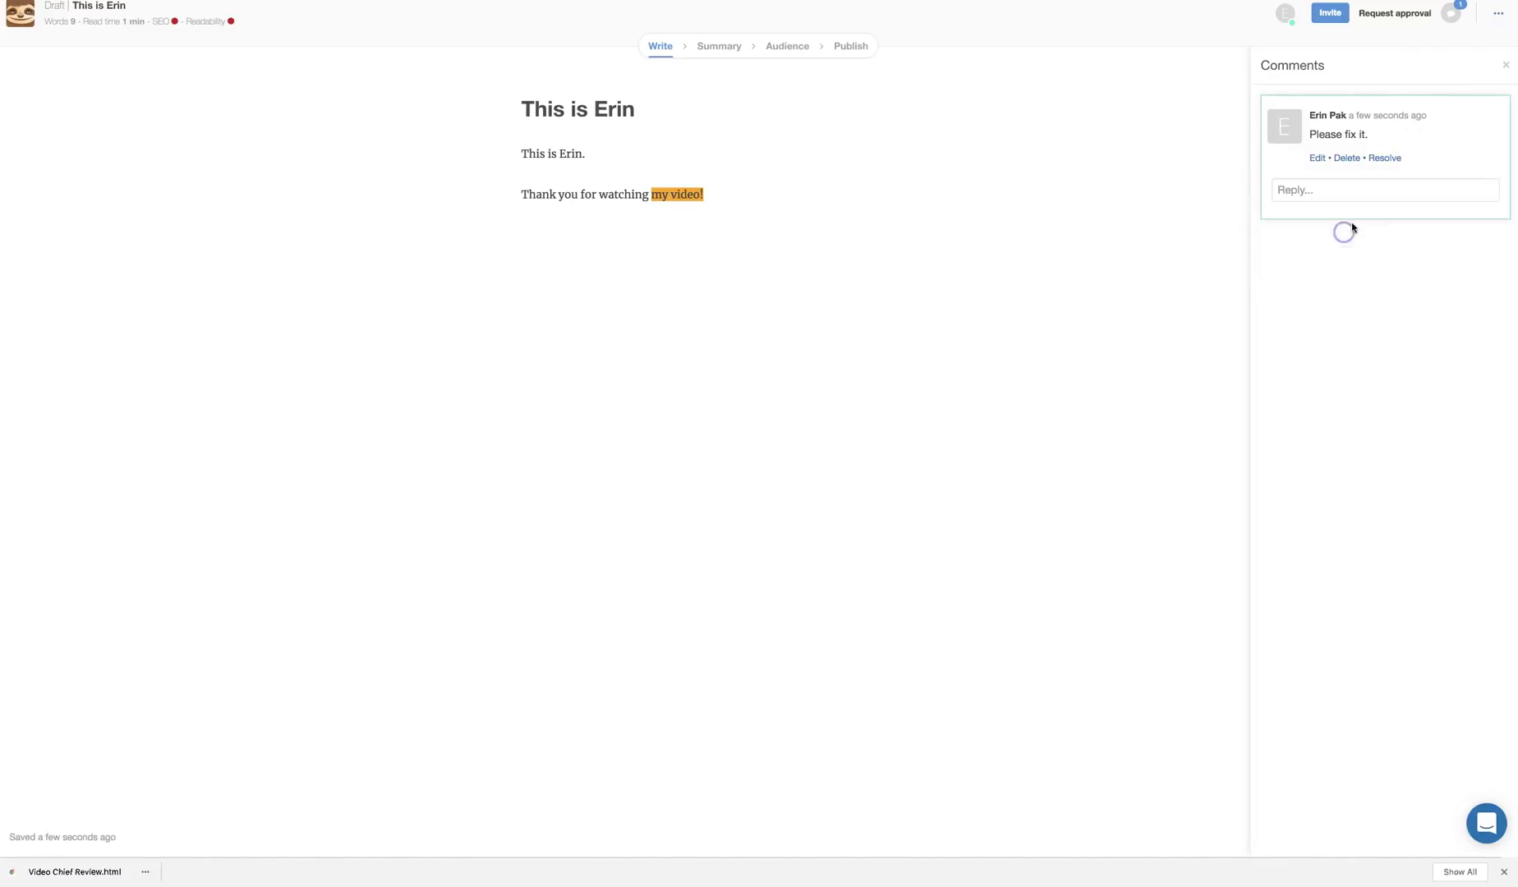
left_click(1346, 158)
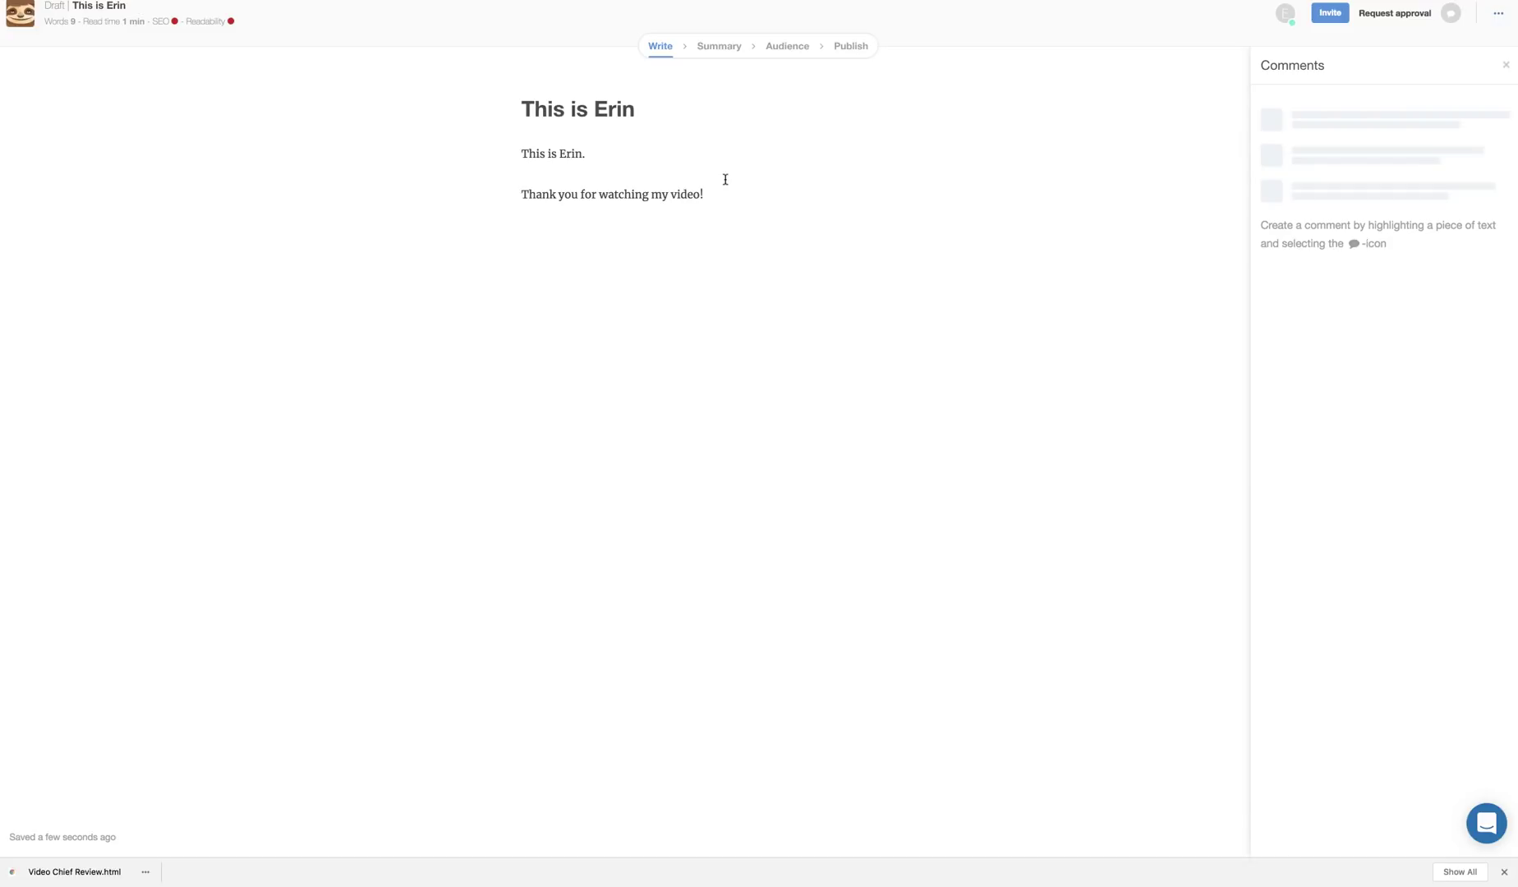
left_click(782, 194)
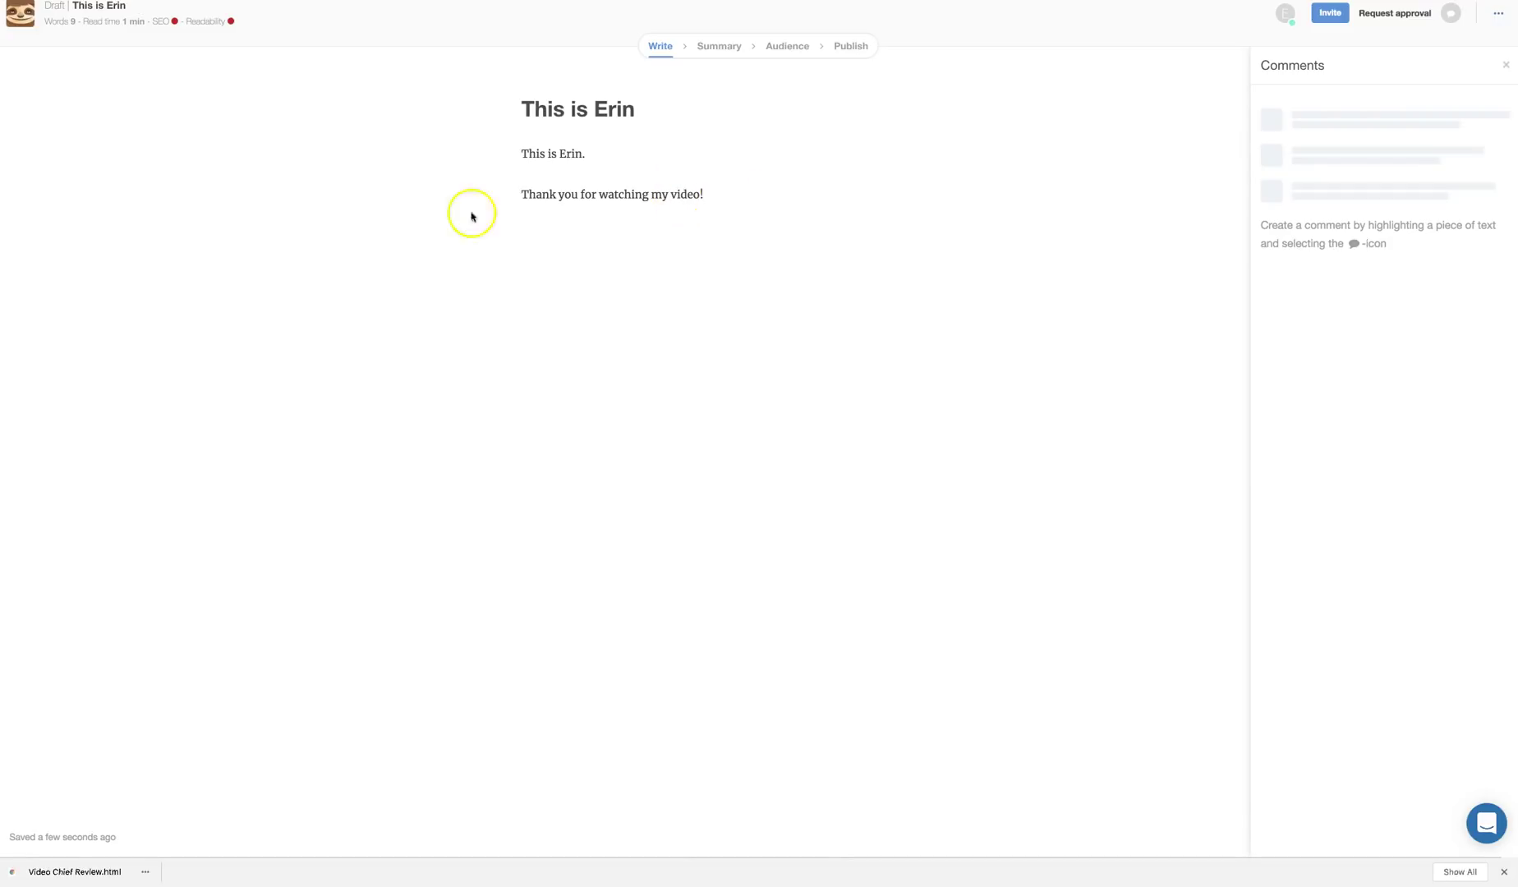
left_click(766, 196)
key("Return")
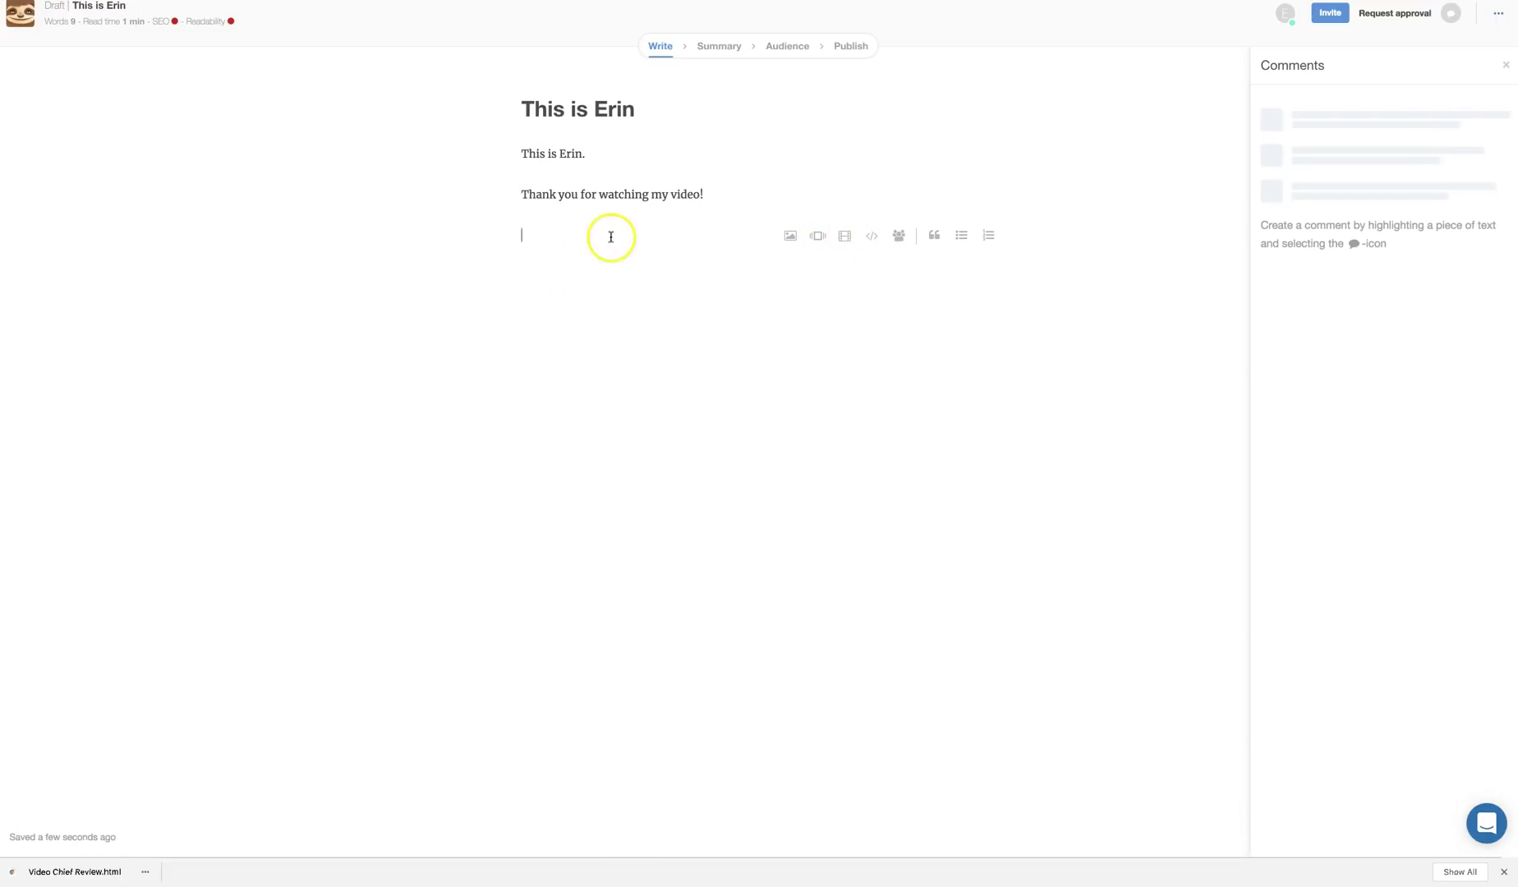
Set the story's SEO focus keyword to the first name copied from the title
left_click(198, 22)
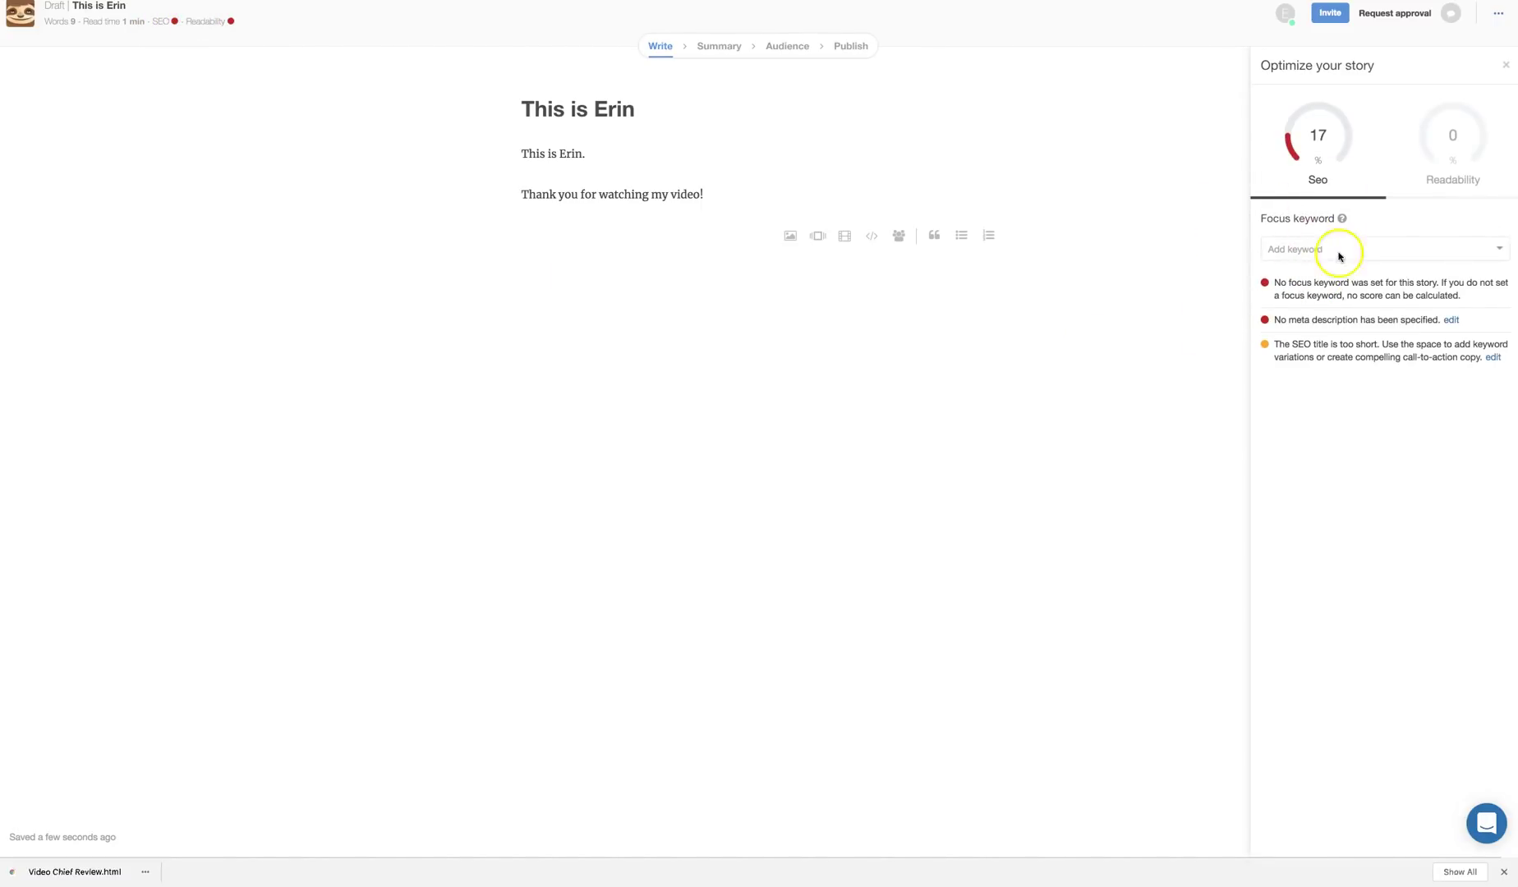
double_click(611, 114)
key("ctrl+c")
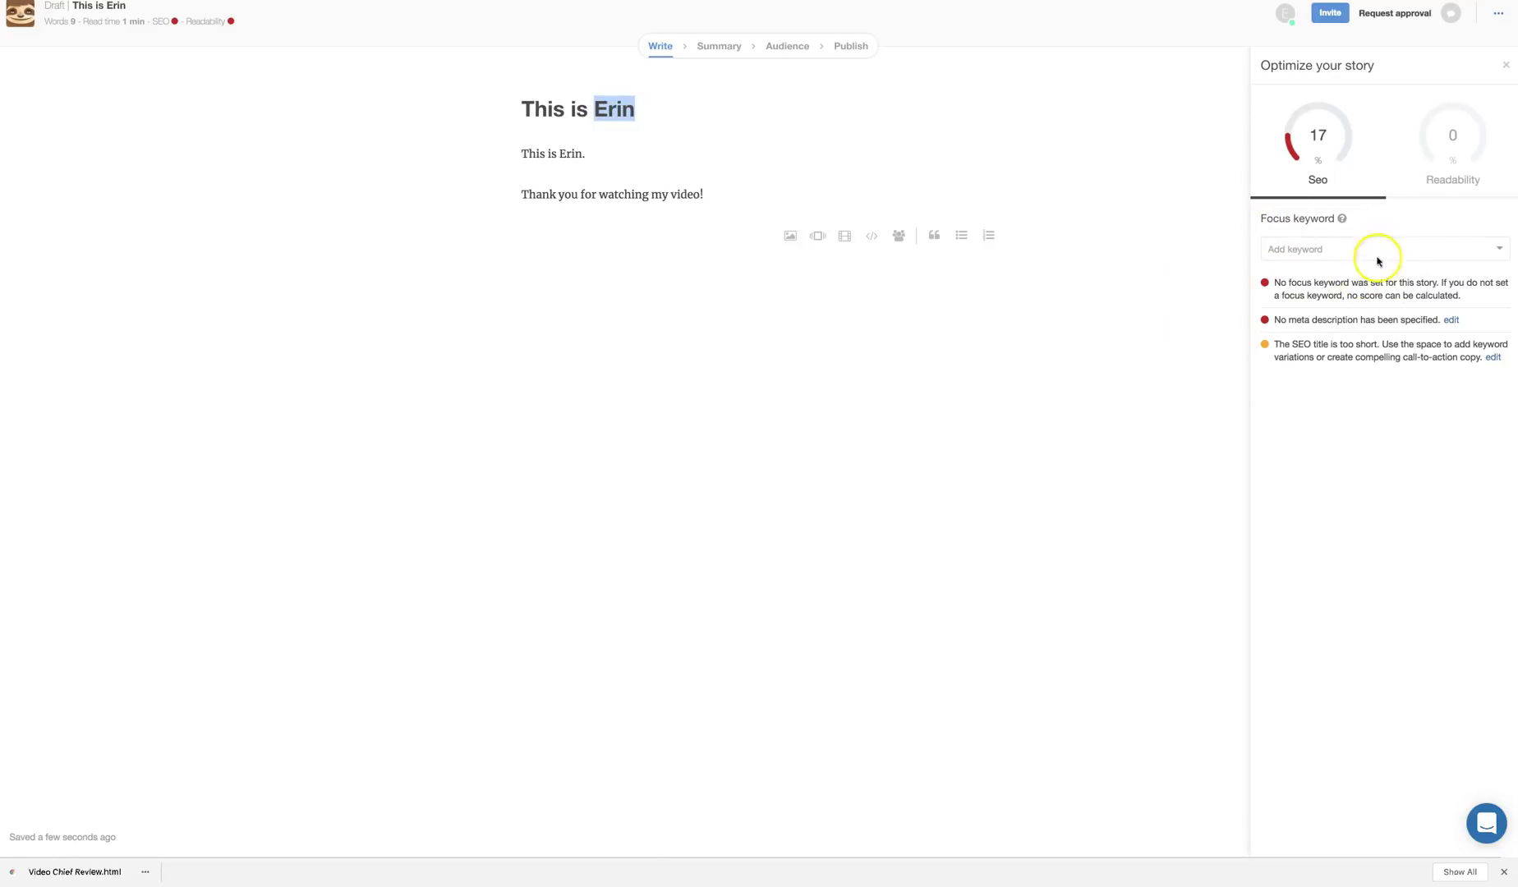
left_click(1321, 248)
key("ctrl+v")
key("Return")
left_click(1304, 400)
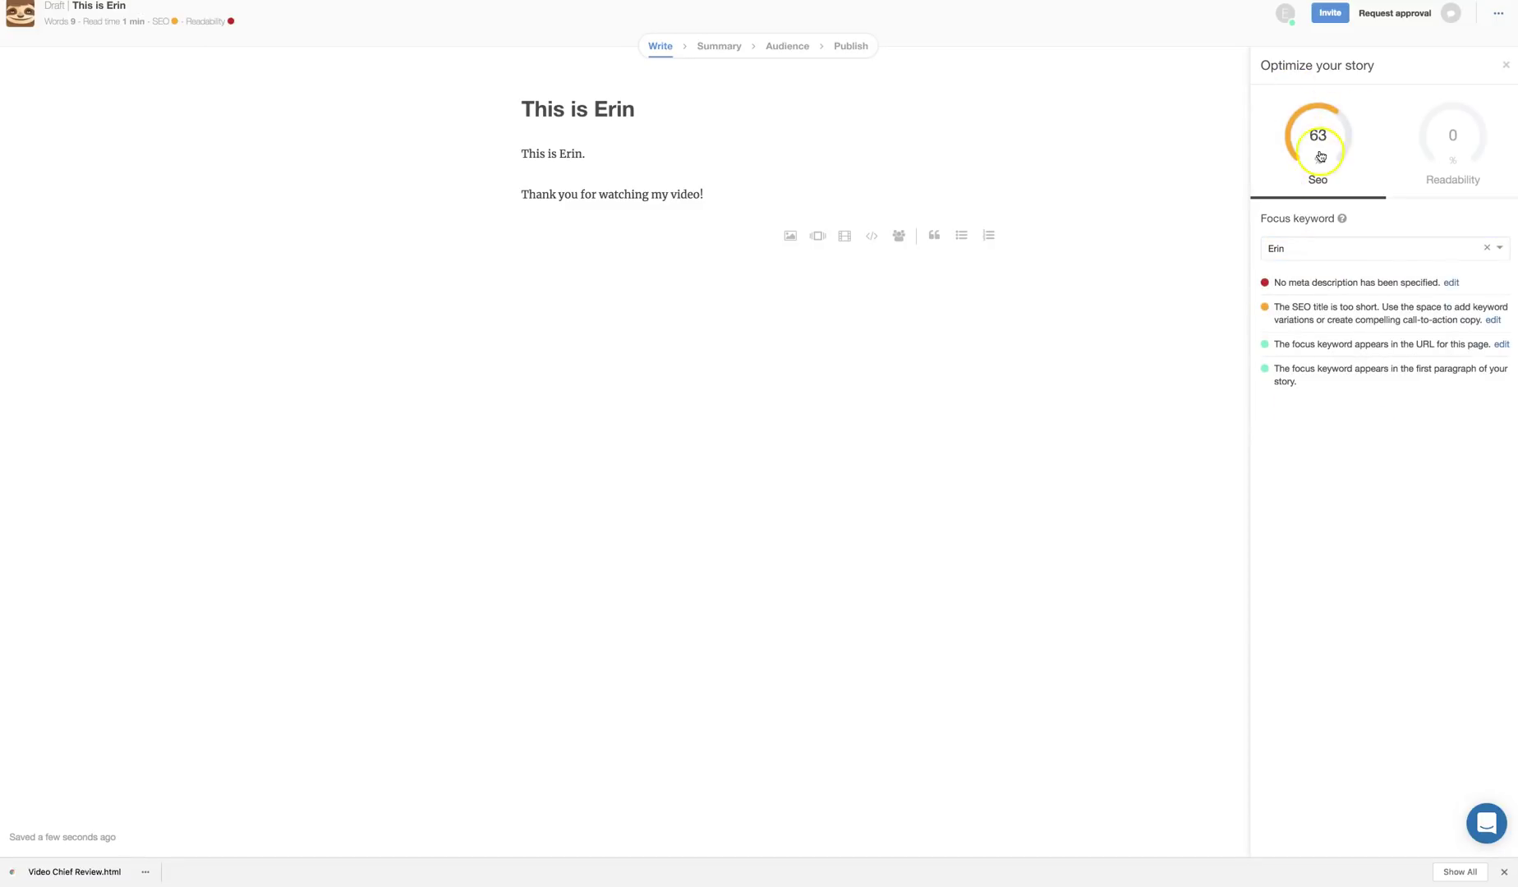
Check the story's readability analysis and return to its SEO analysis
left_click(1448, 147)
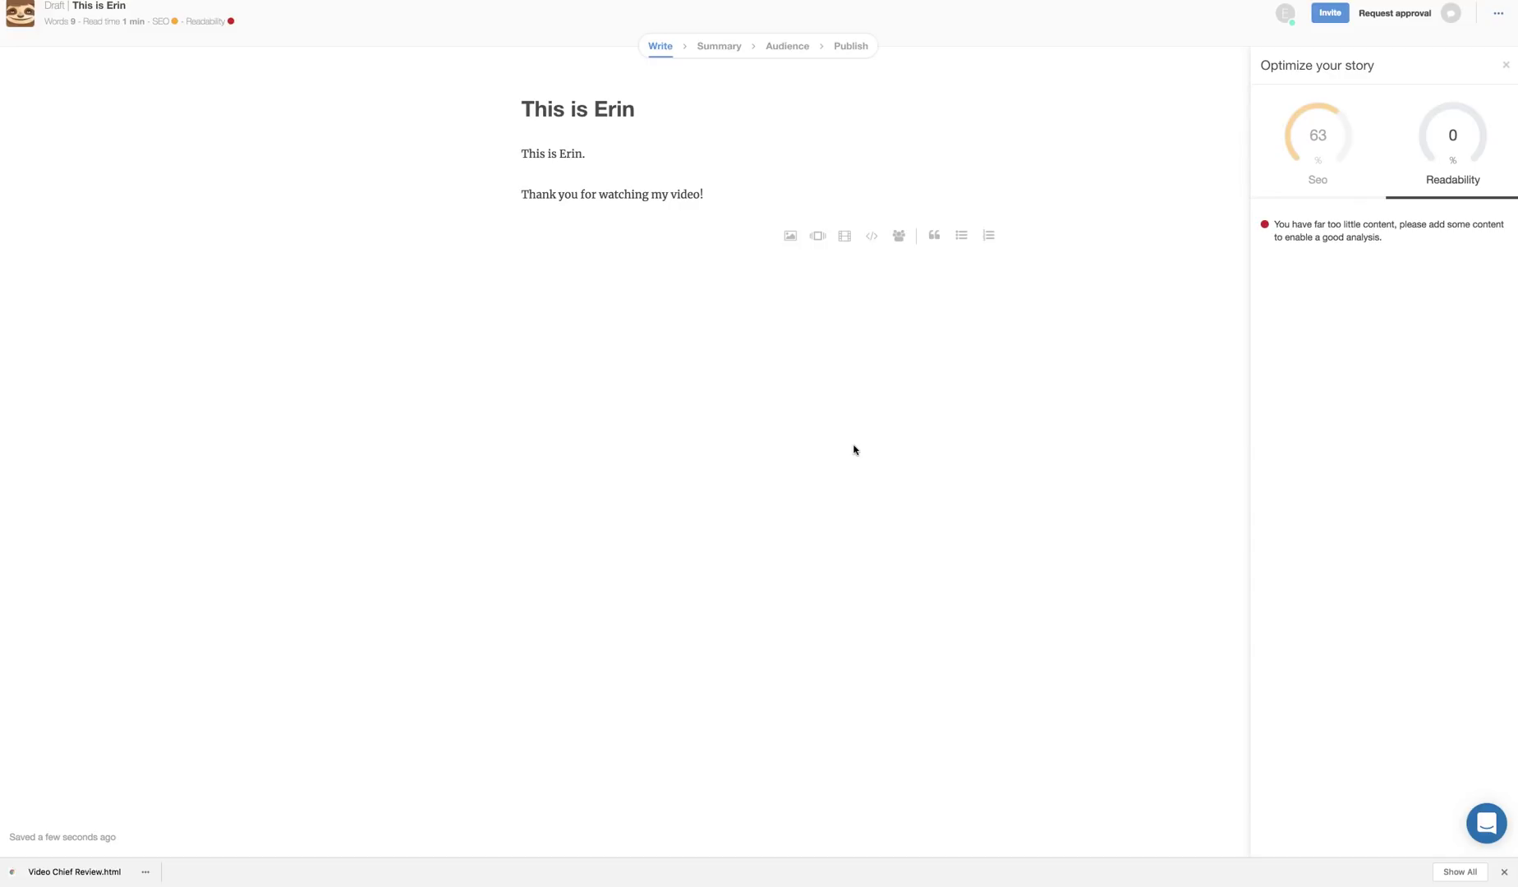
left_click(1317, 131)
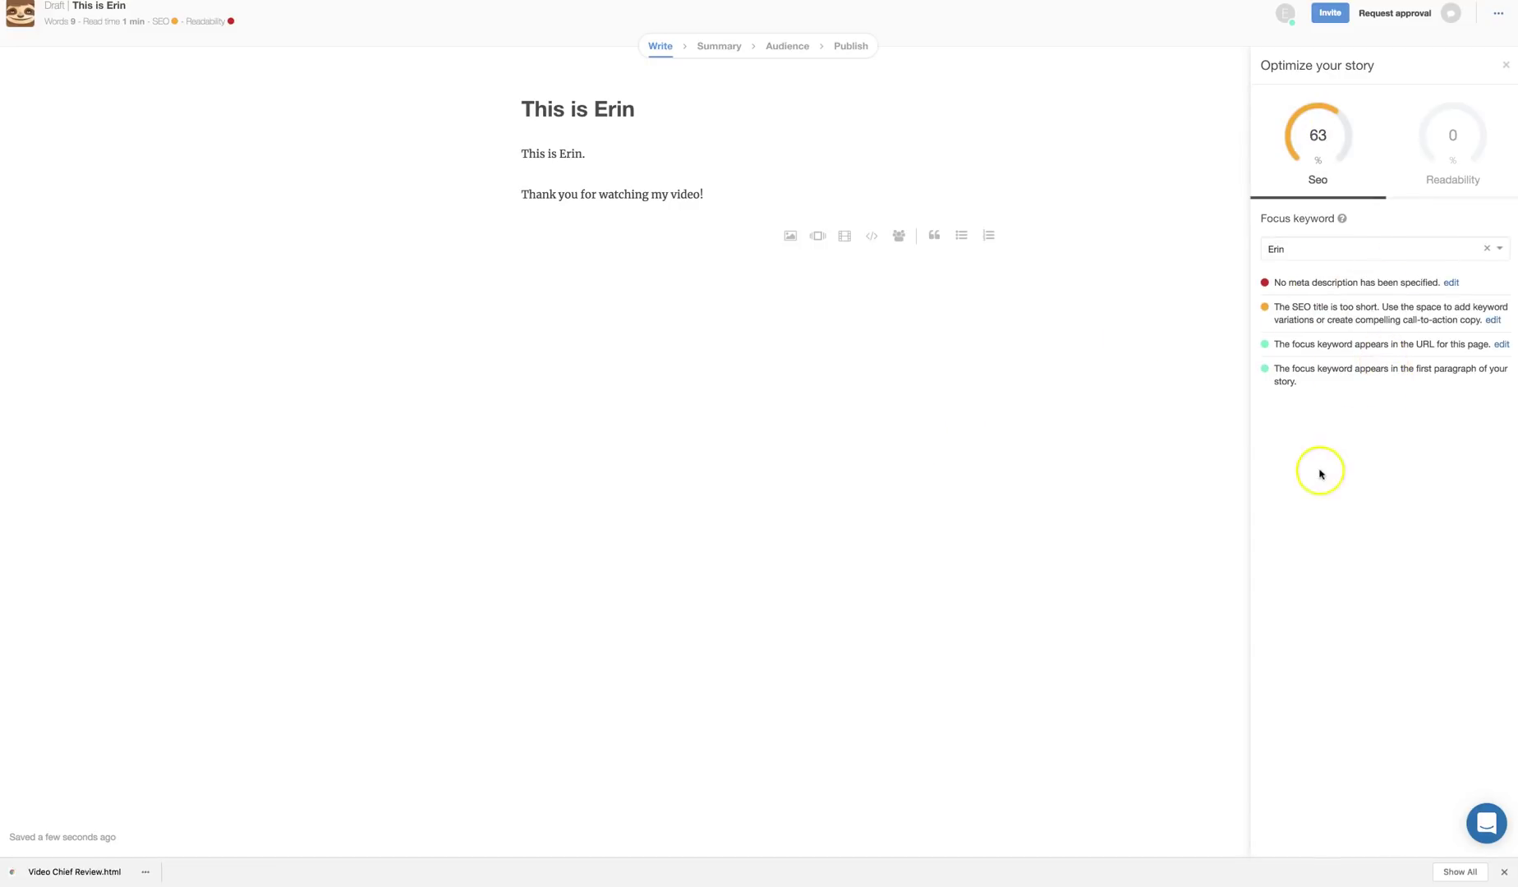
left_click(1365, 448)
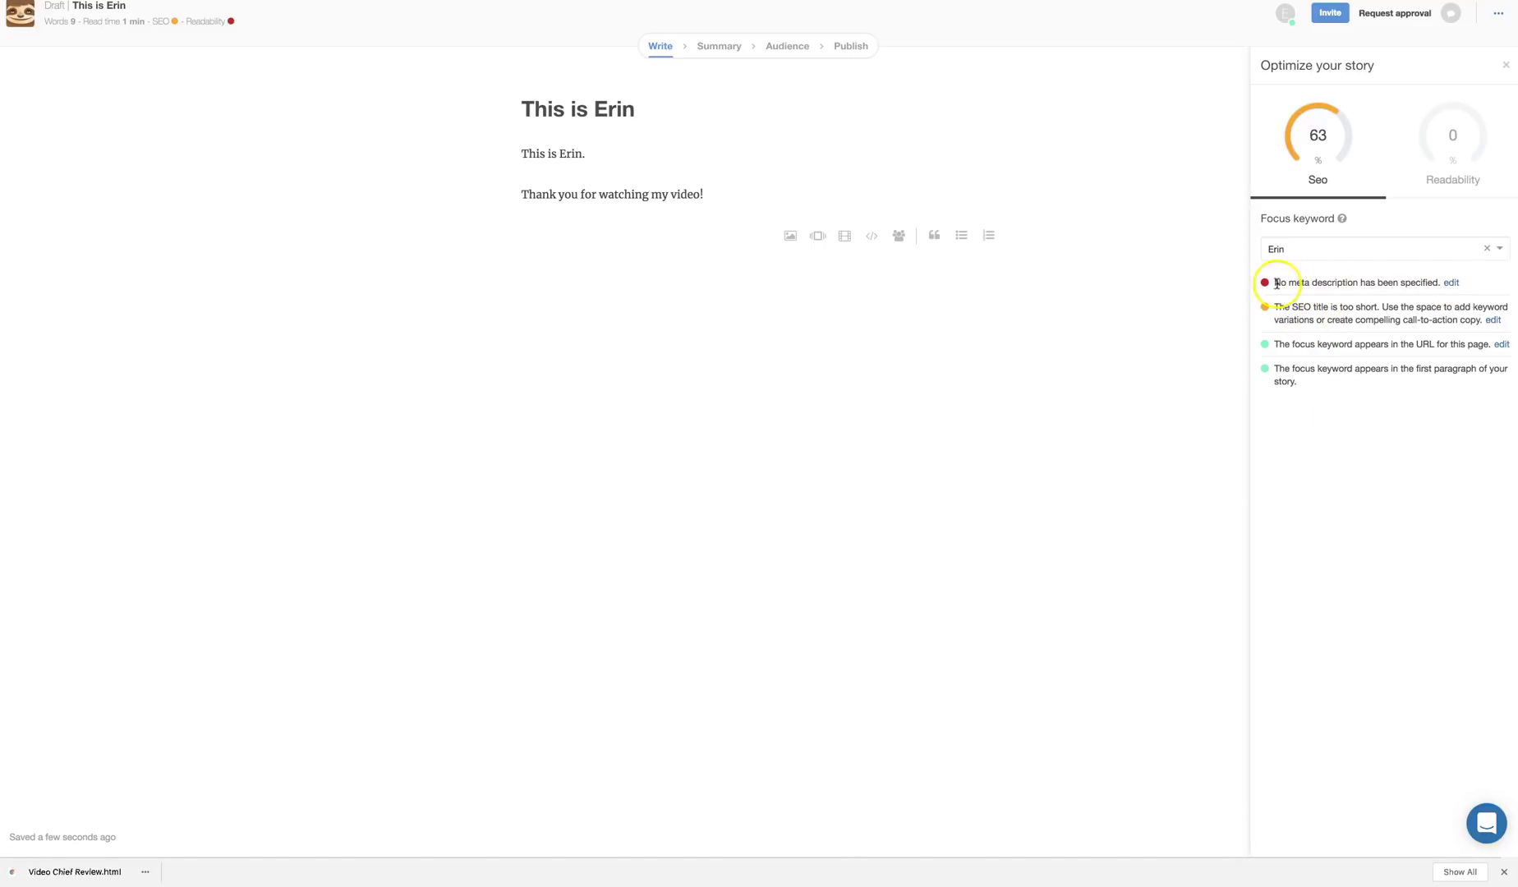
Fill in the story's meta description with the introduction sentence from the body
left_click(1451, 283)
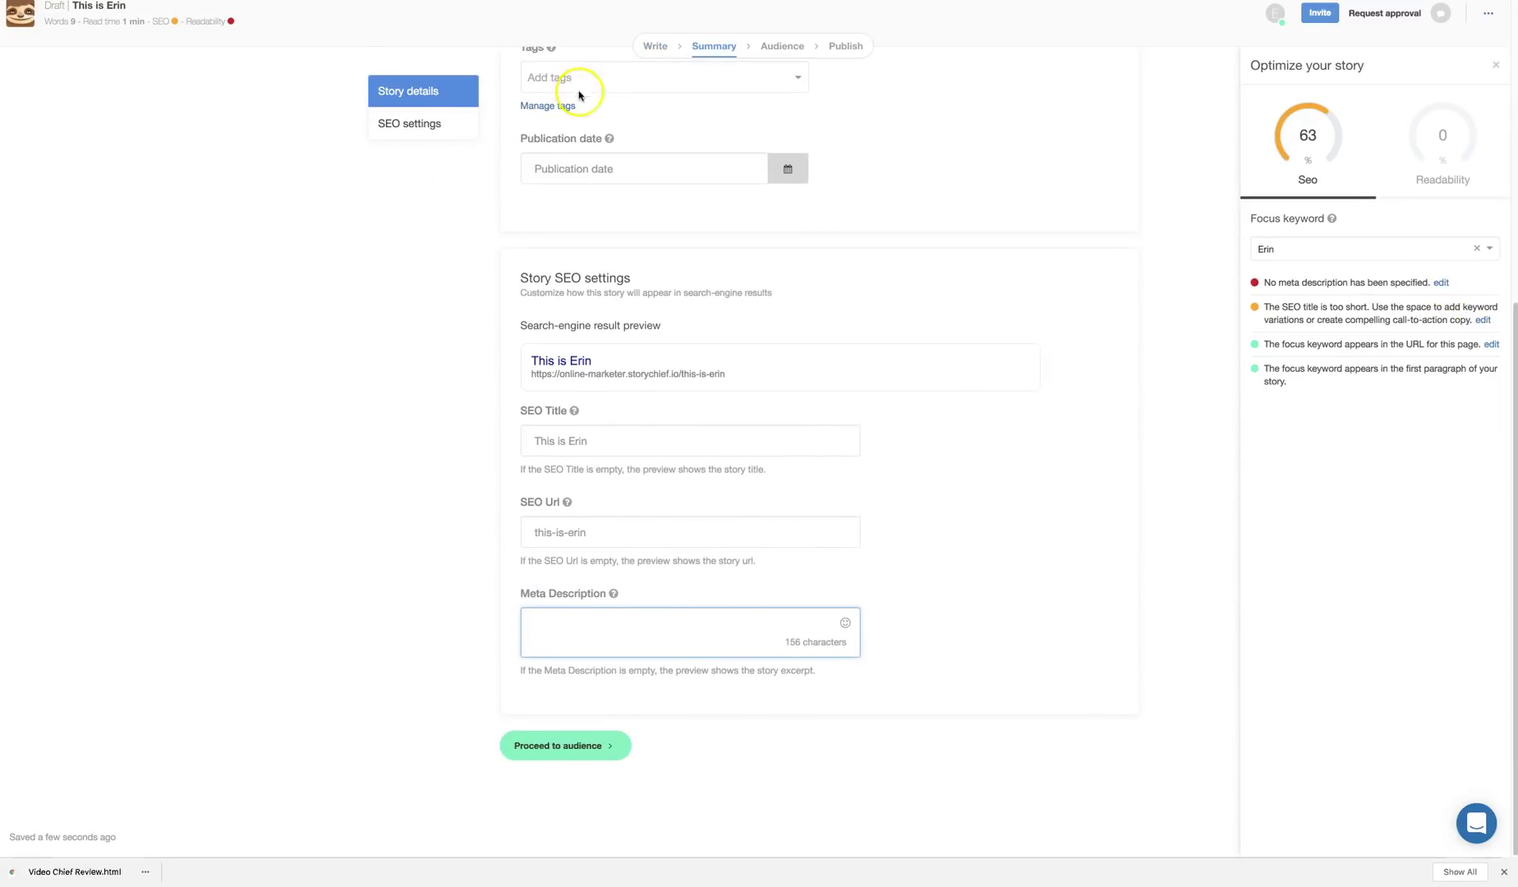
scroll(744, 459, "up", 6)
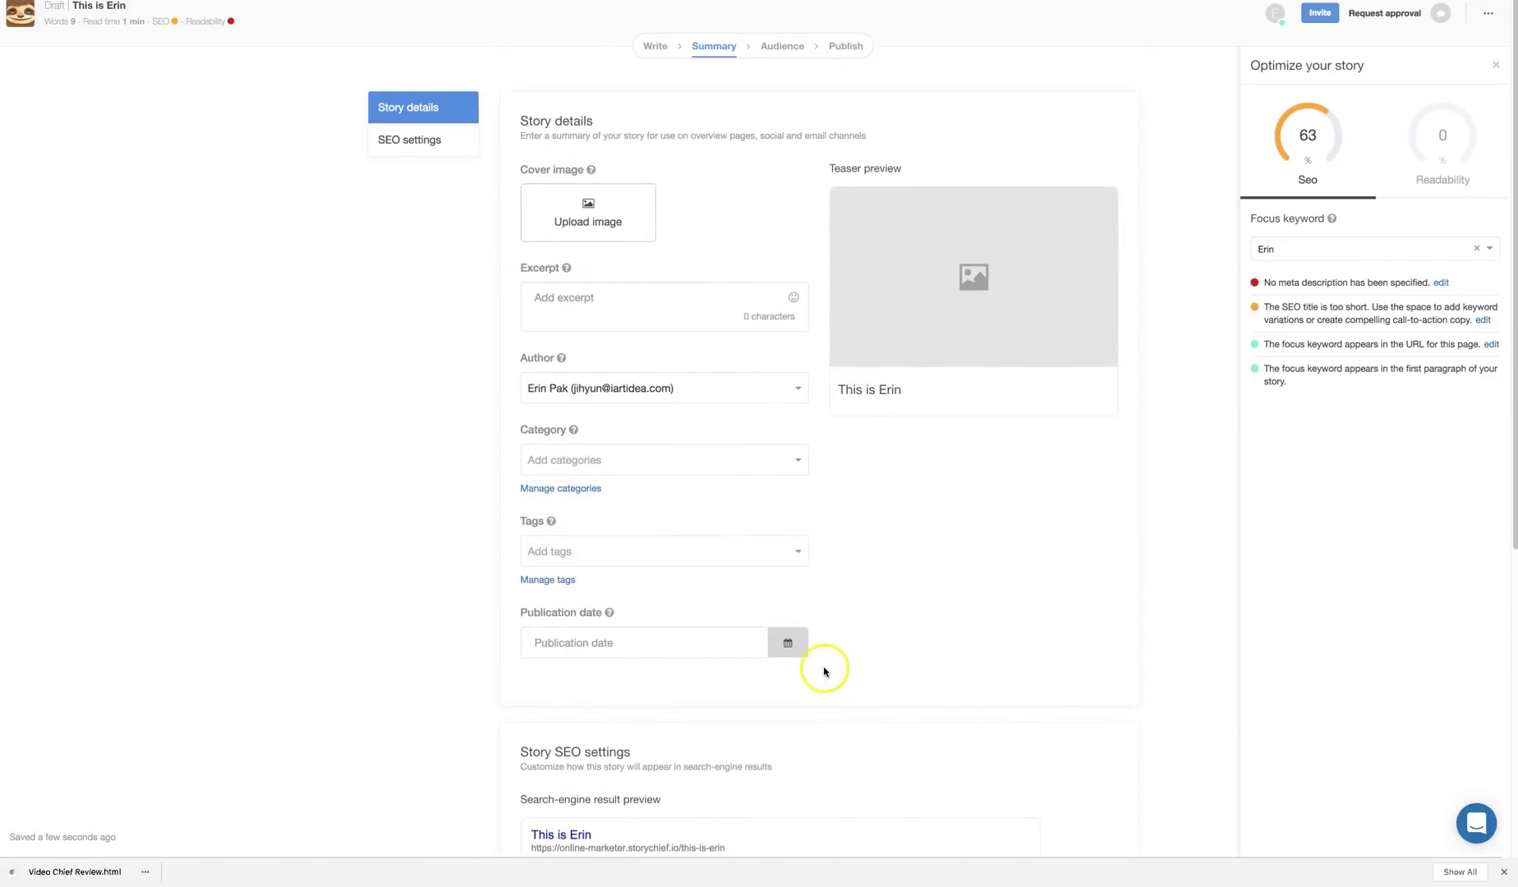
scroll(823, 668, "down", 1)
scroll(901, 538, "down", 5)
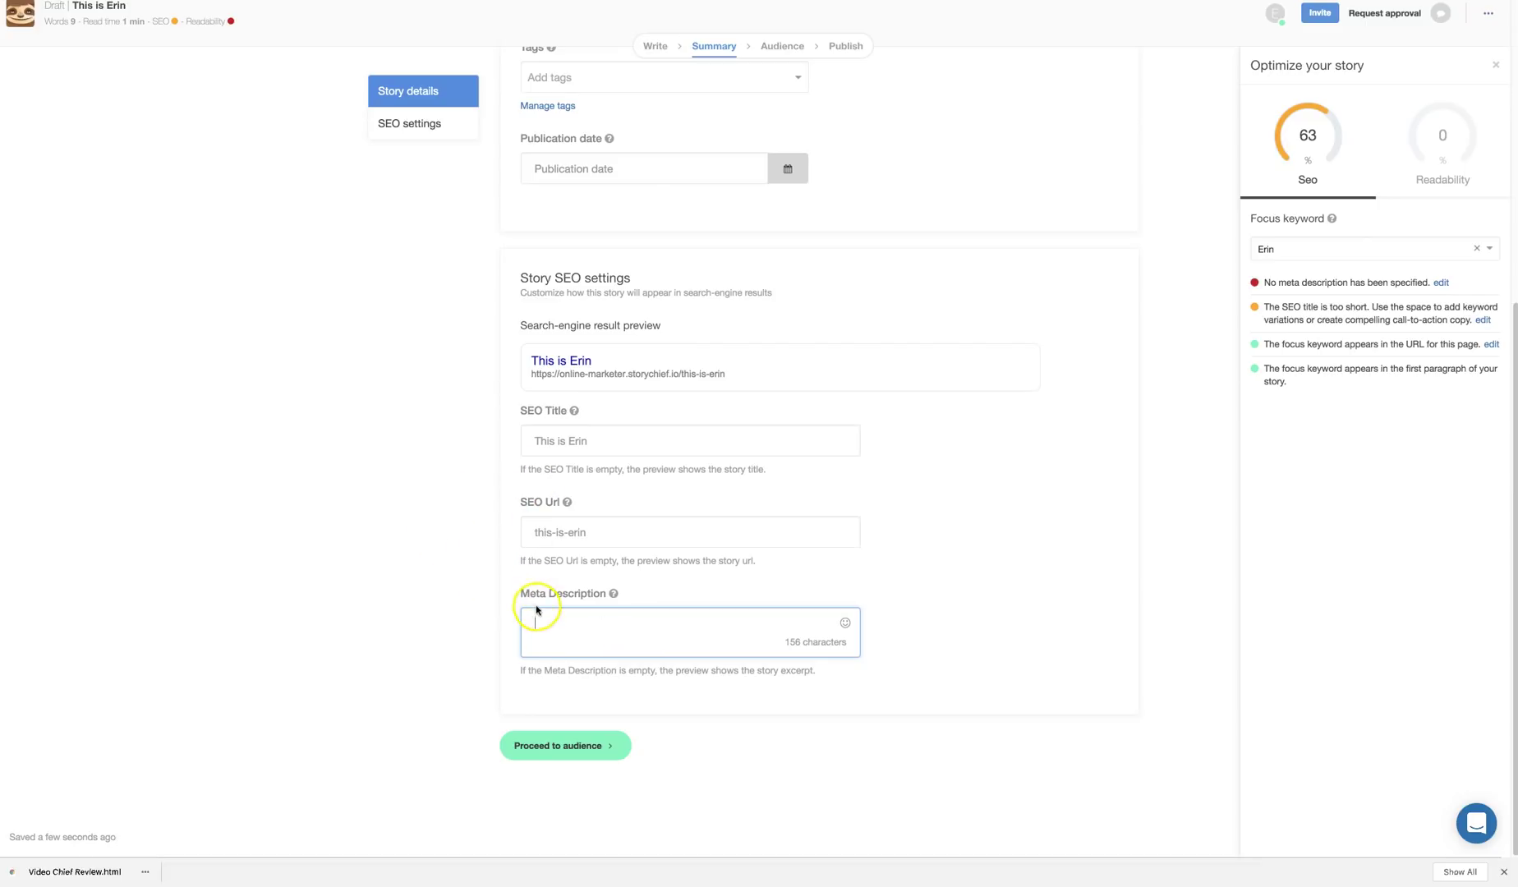
key("BackSpace")
left_click(522, 441)
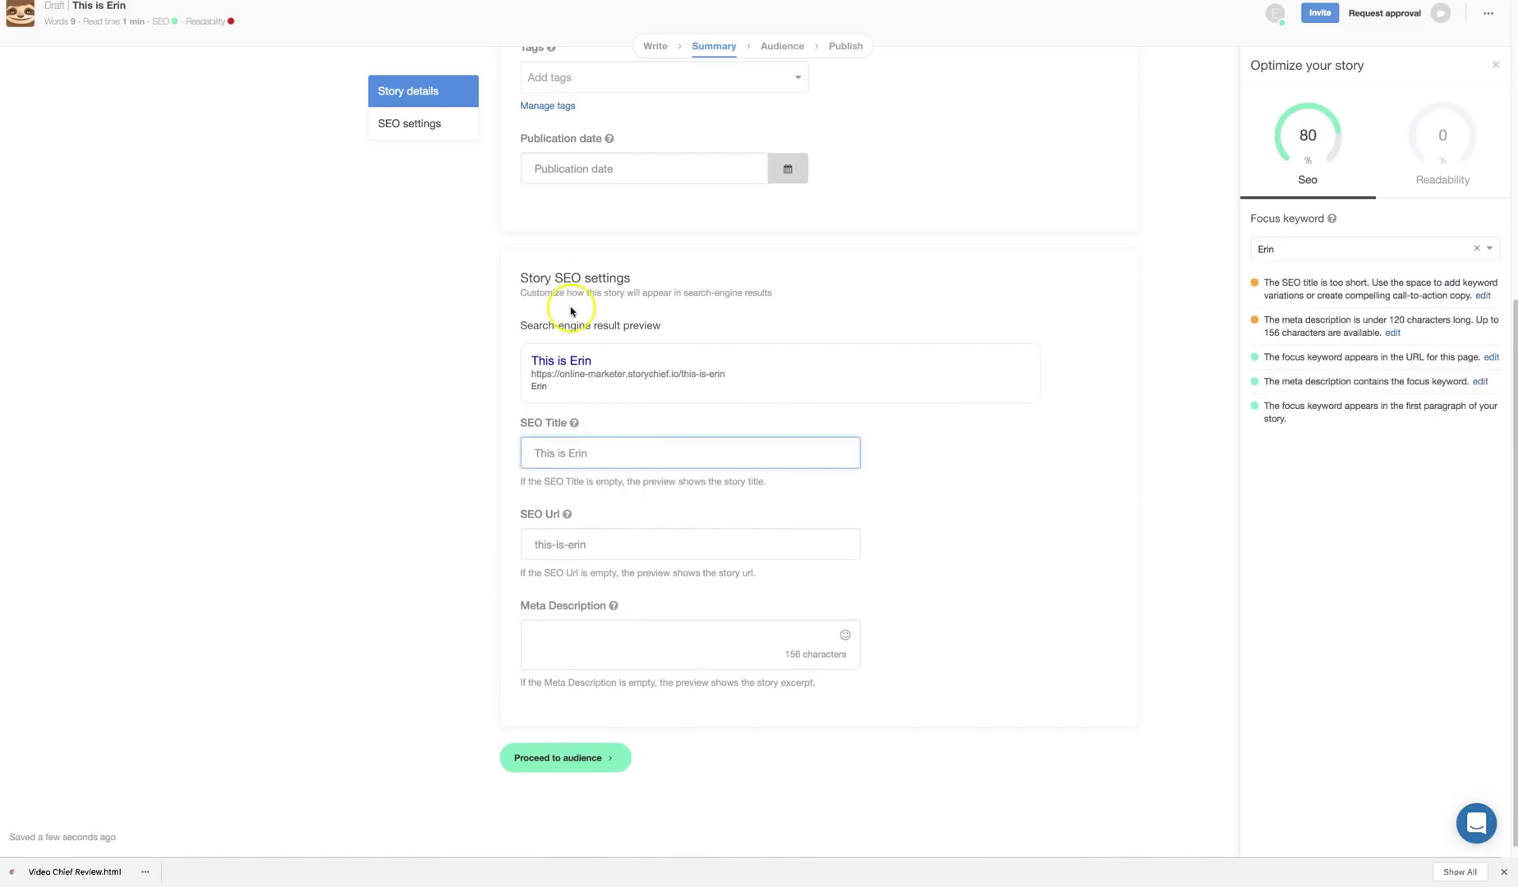
left_click_drag(593, 361, 530, 362)
left_click(588, 649)
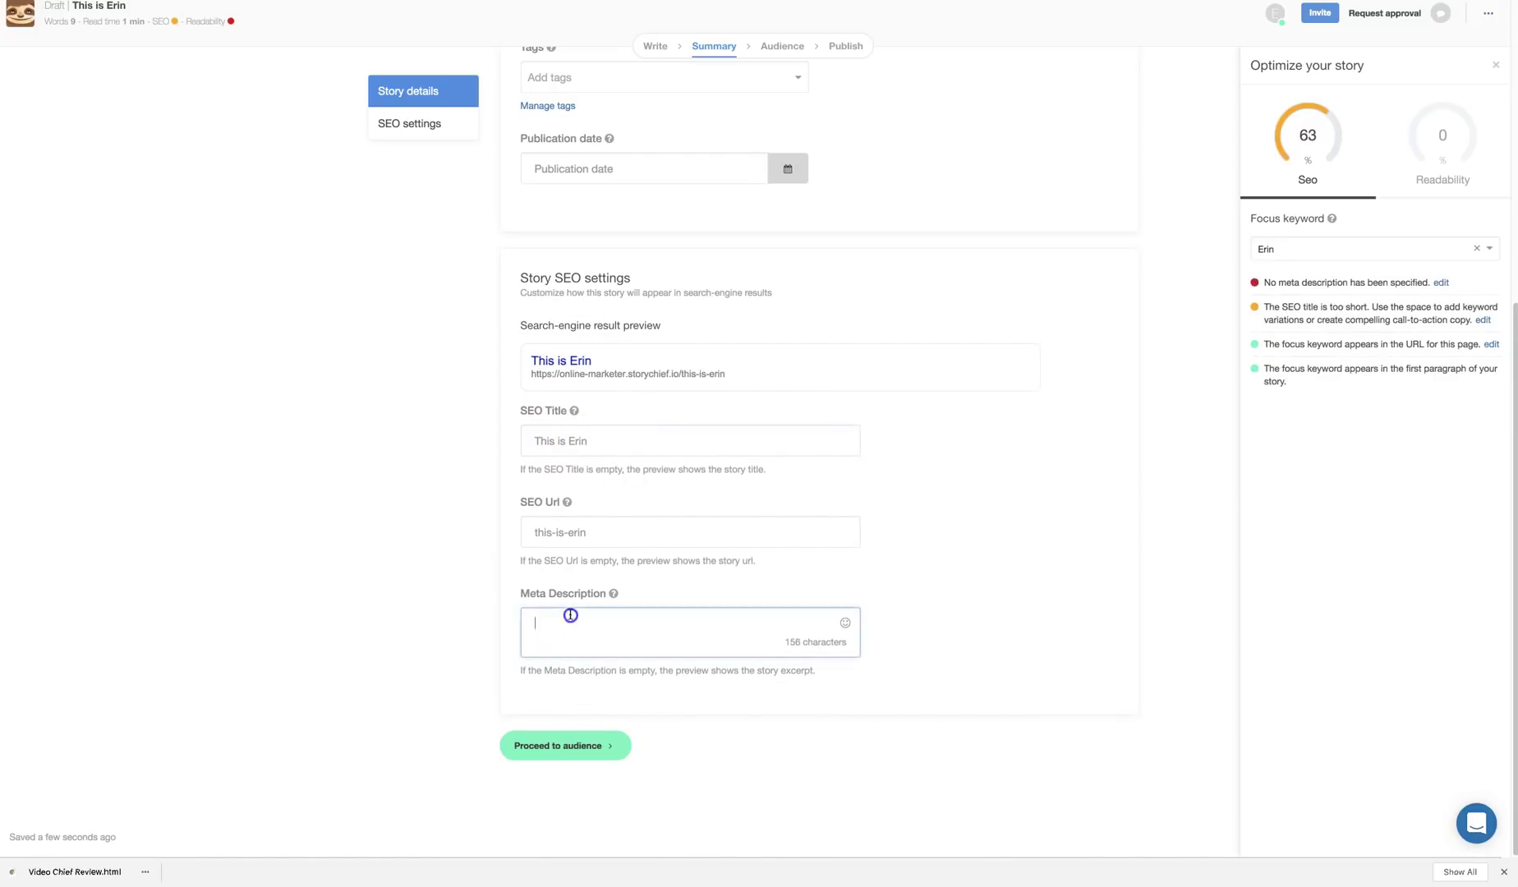
left_click(966, 497)
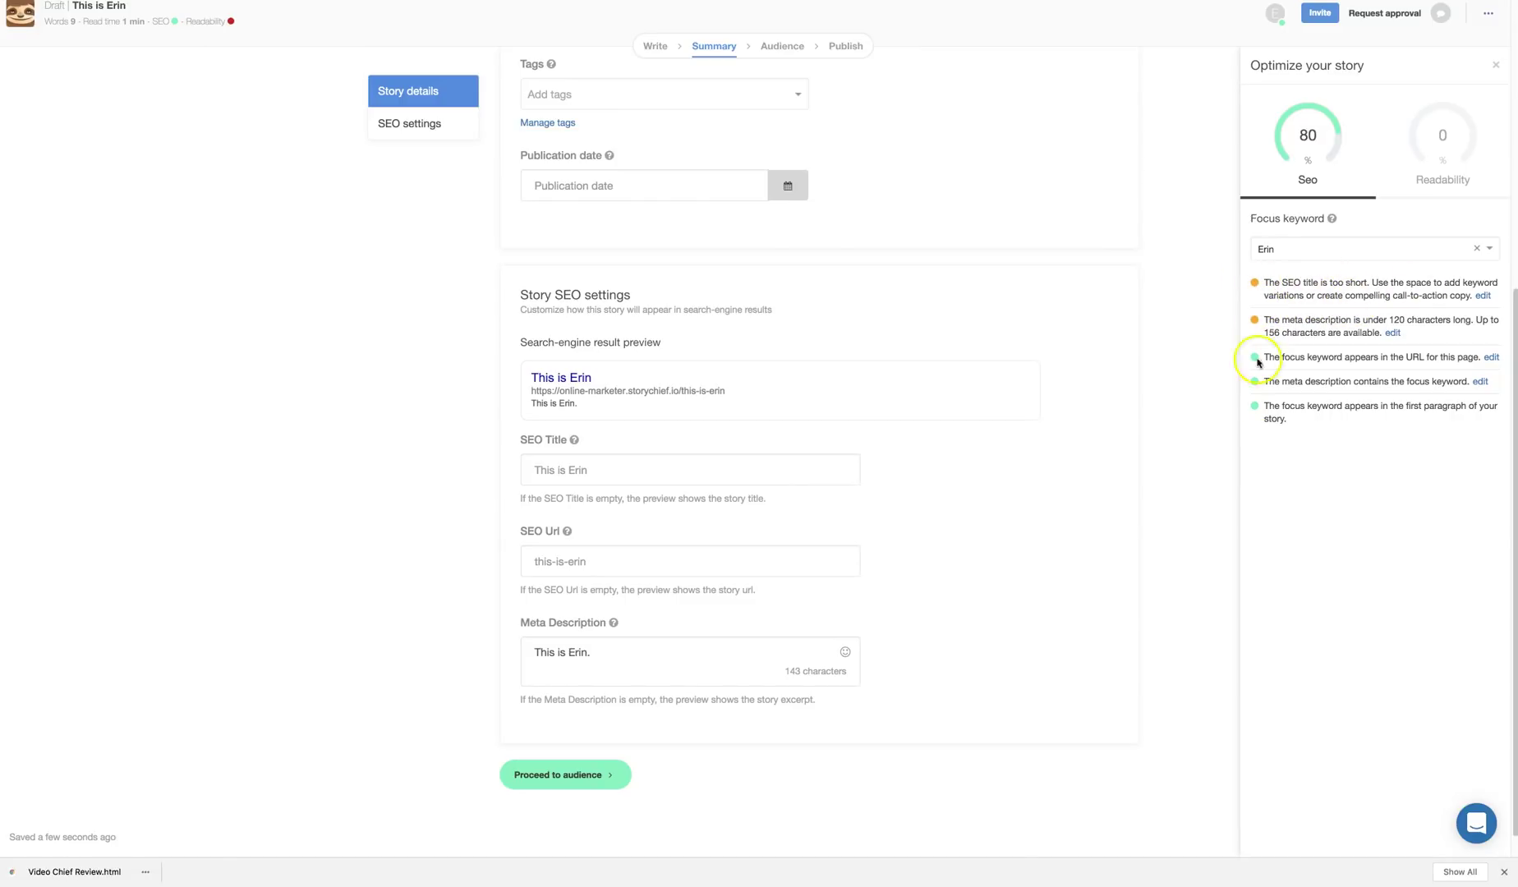
In the story's audience settings, make the Story Chief blog the primary website, and switch the primary to the Wordpress site
scroll(886, 431, "up", 3)
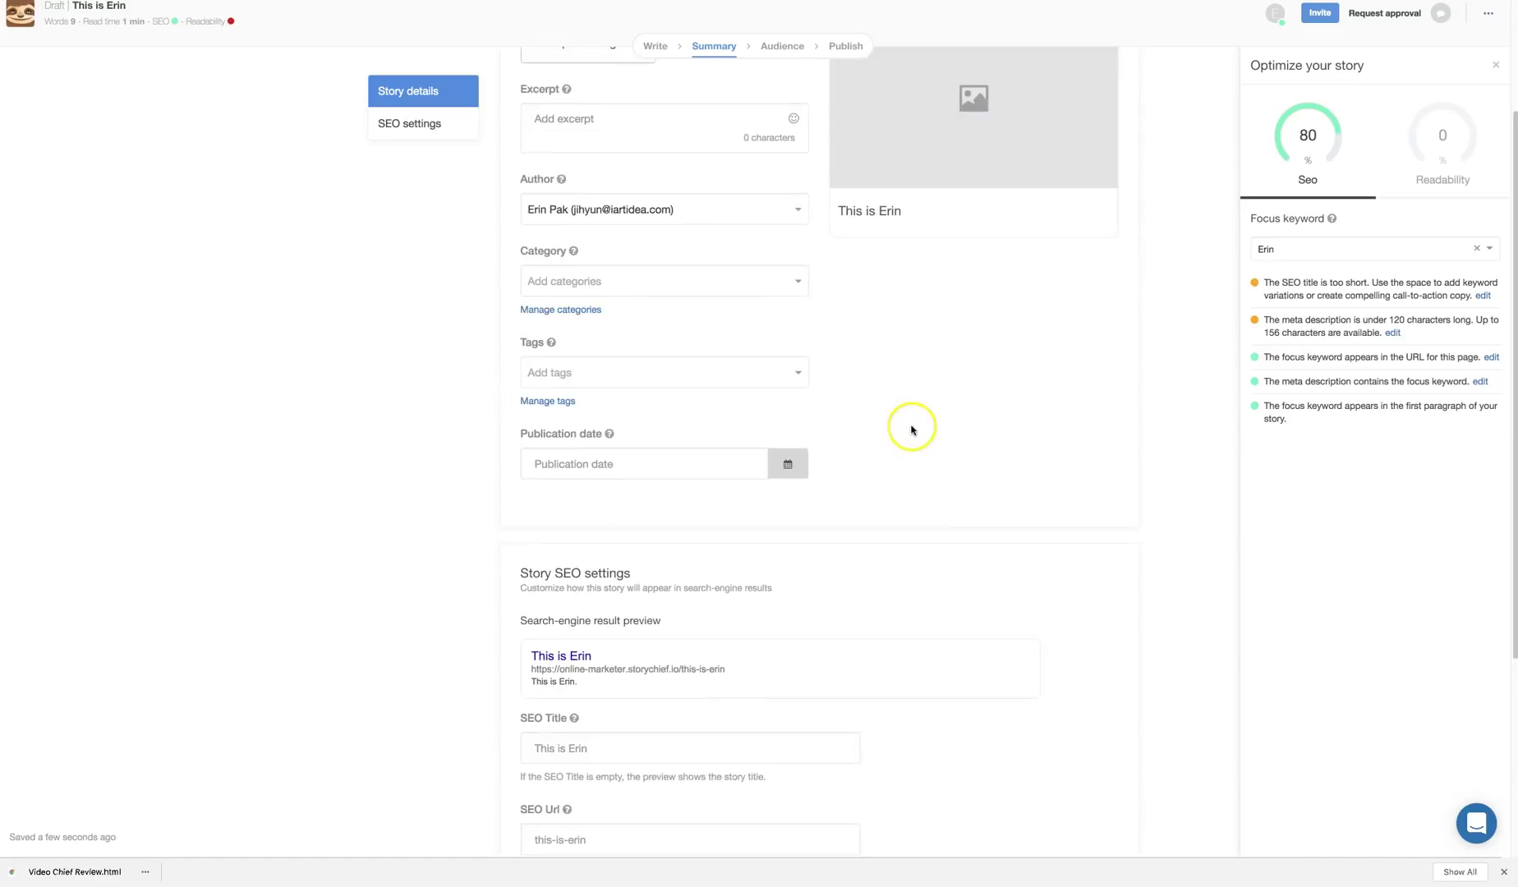
scroll(912, 429, "up", 2)
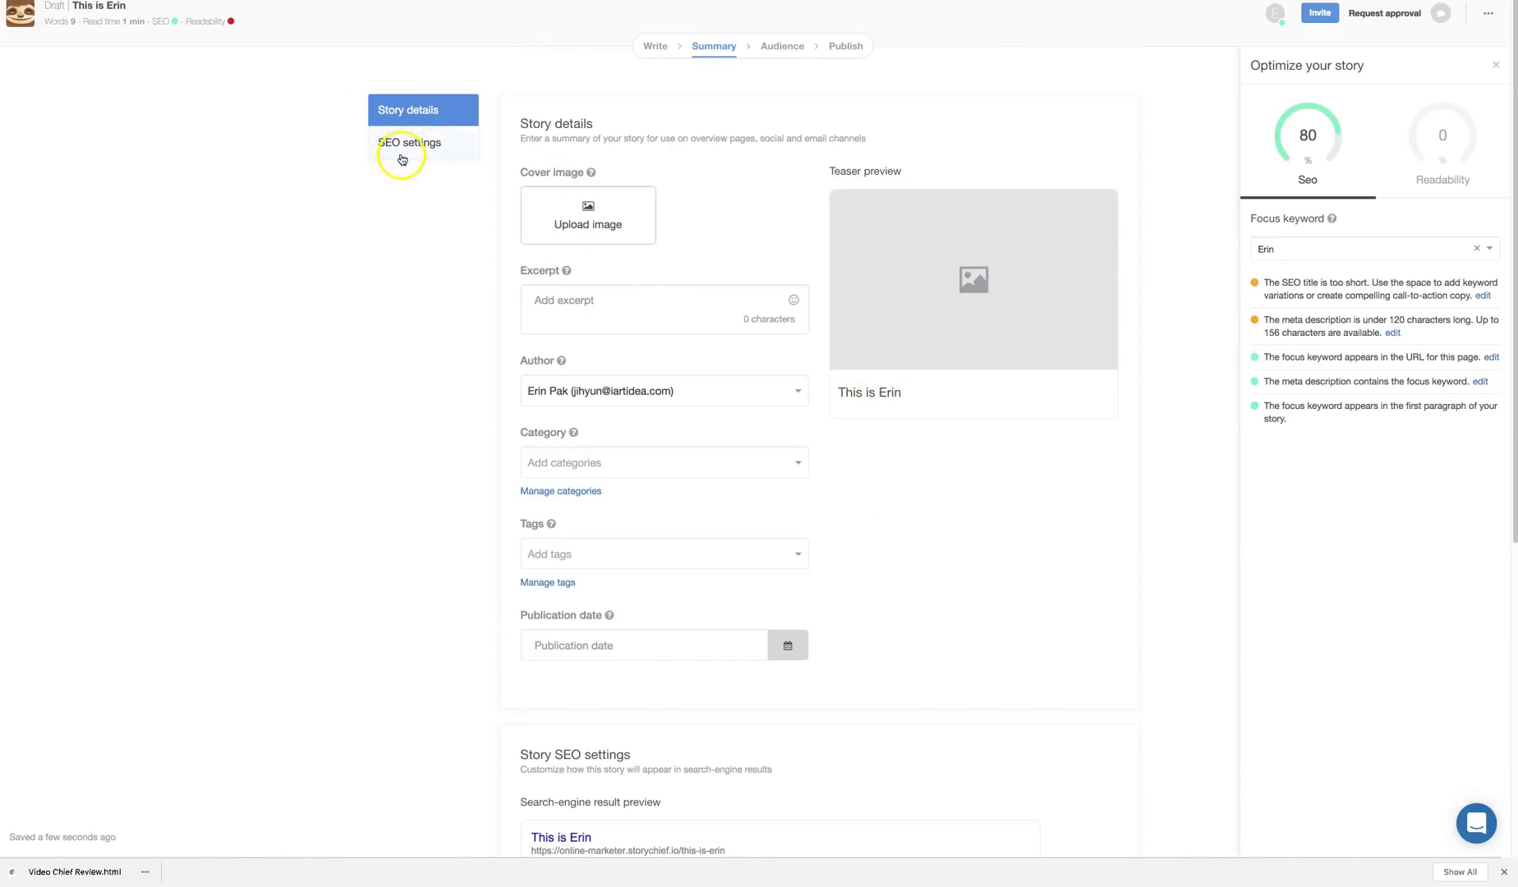
scroll(772, 532, "down", 1)
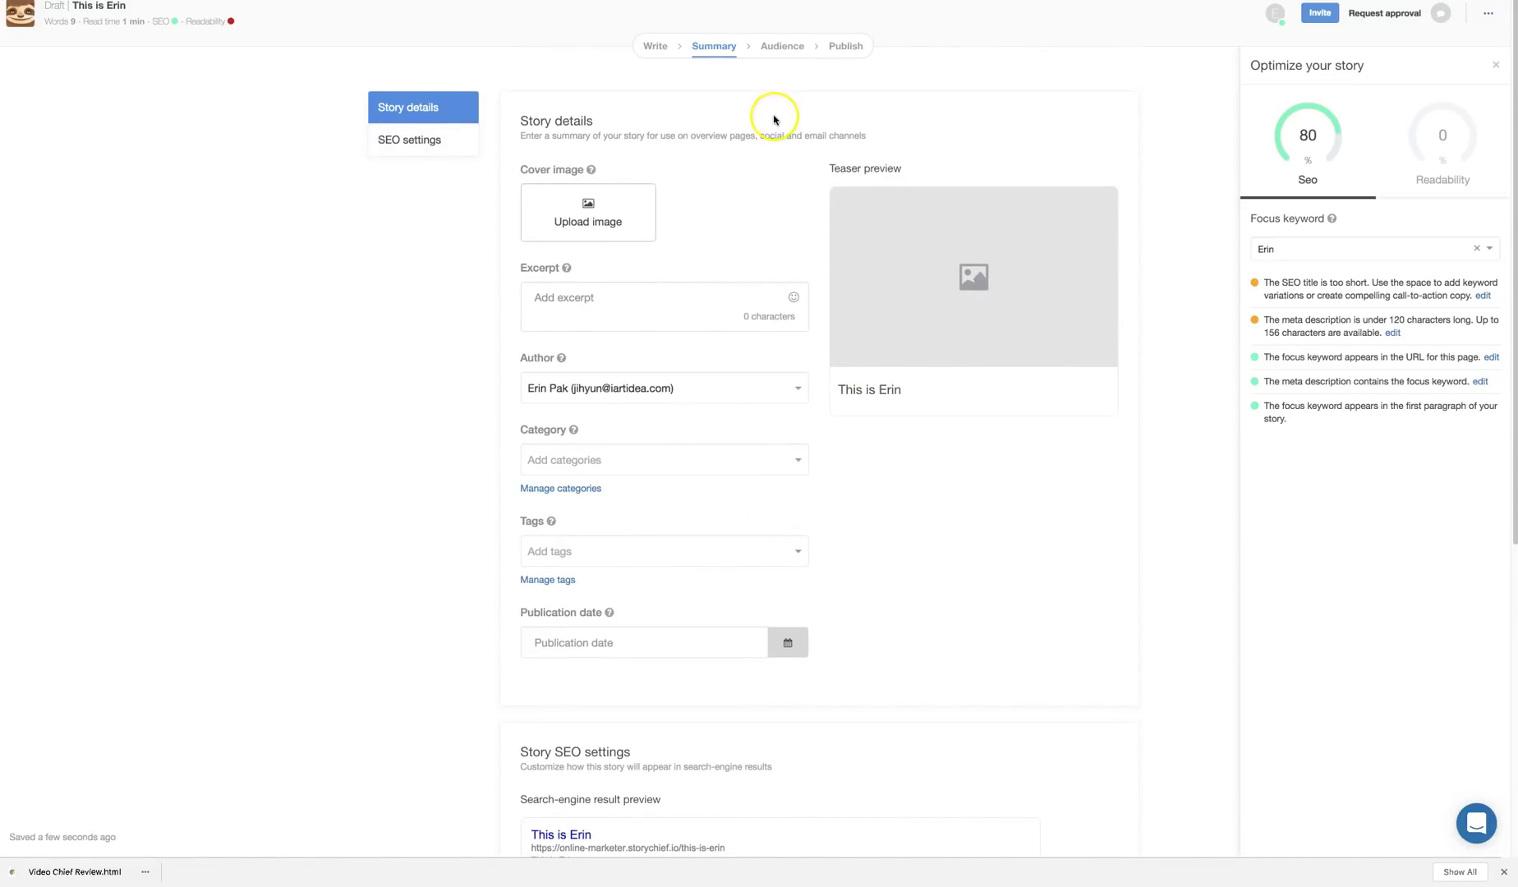
left_click(784, 46)
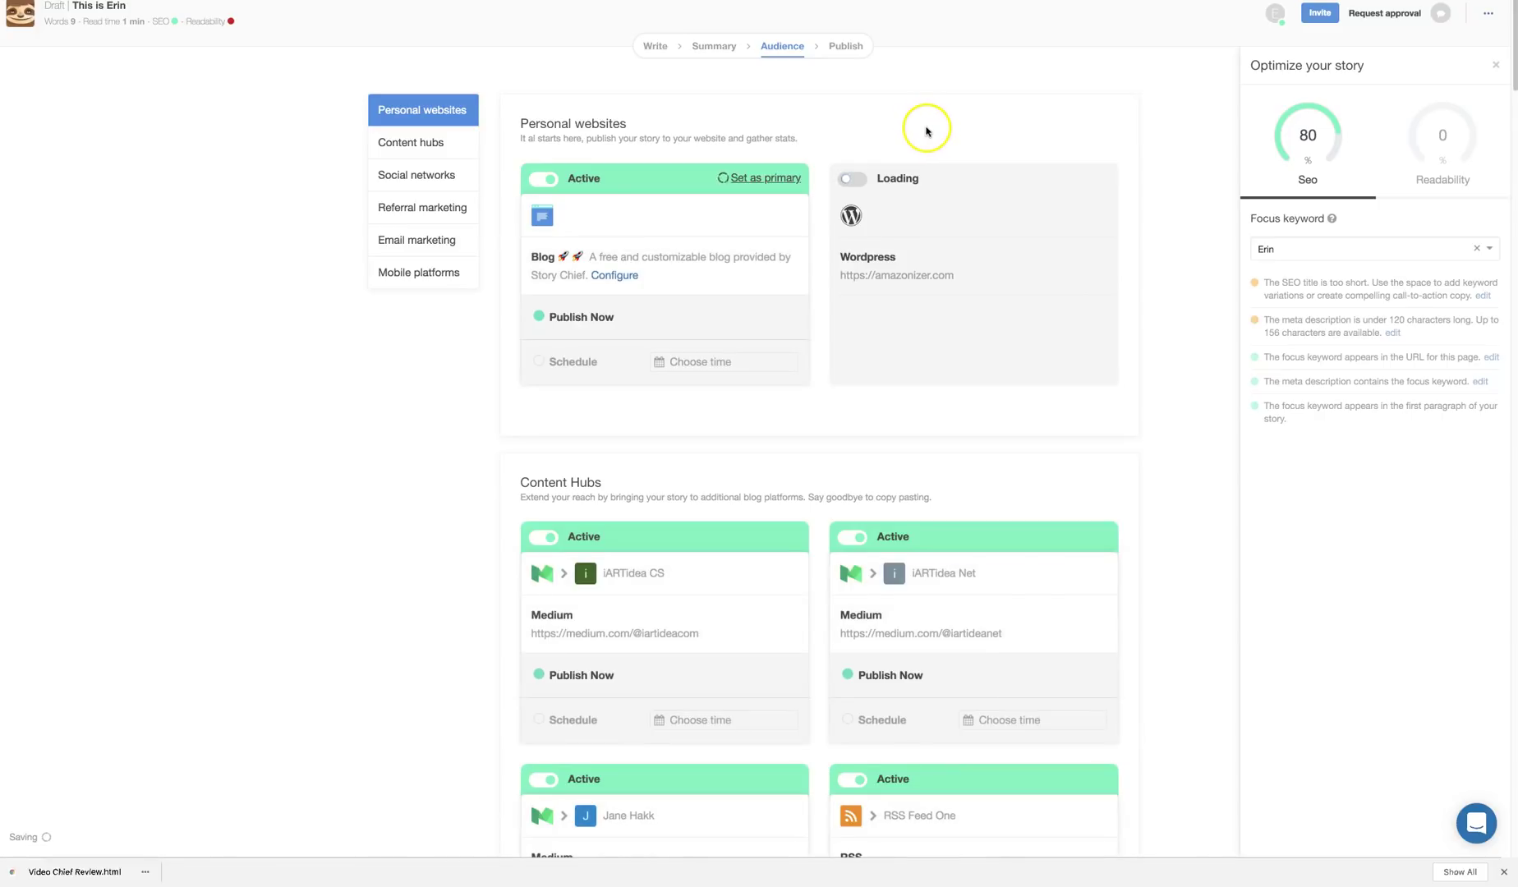
left_click(751, 177)
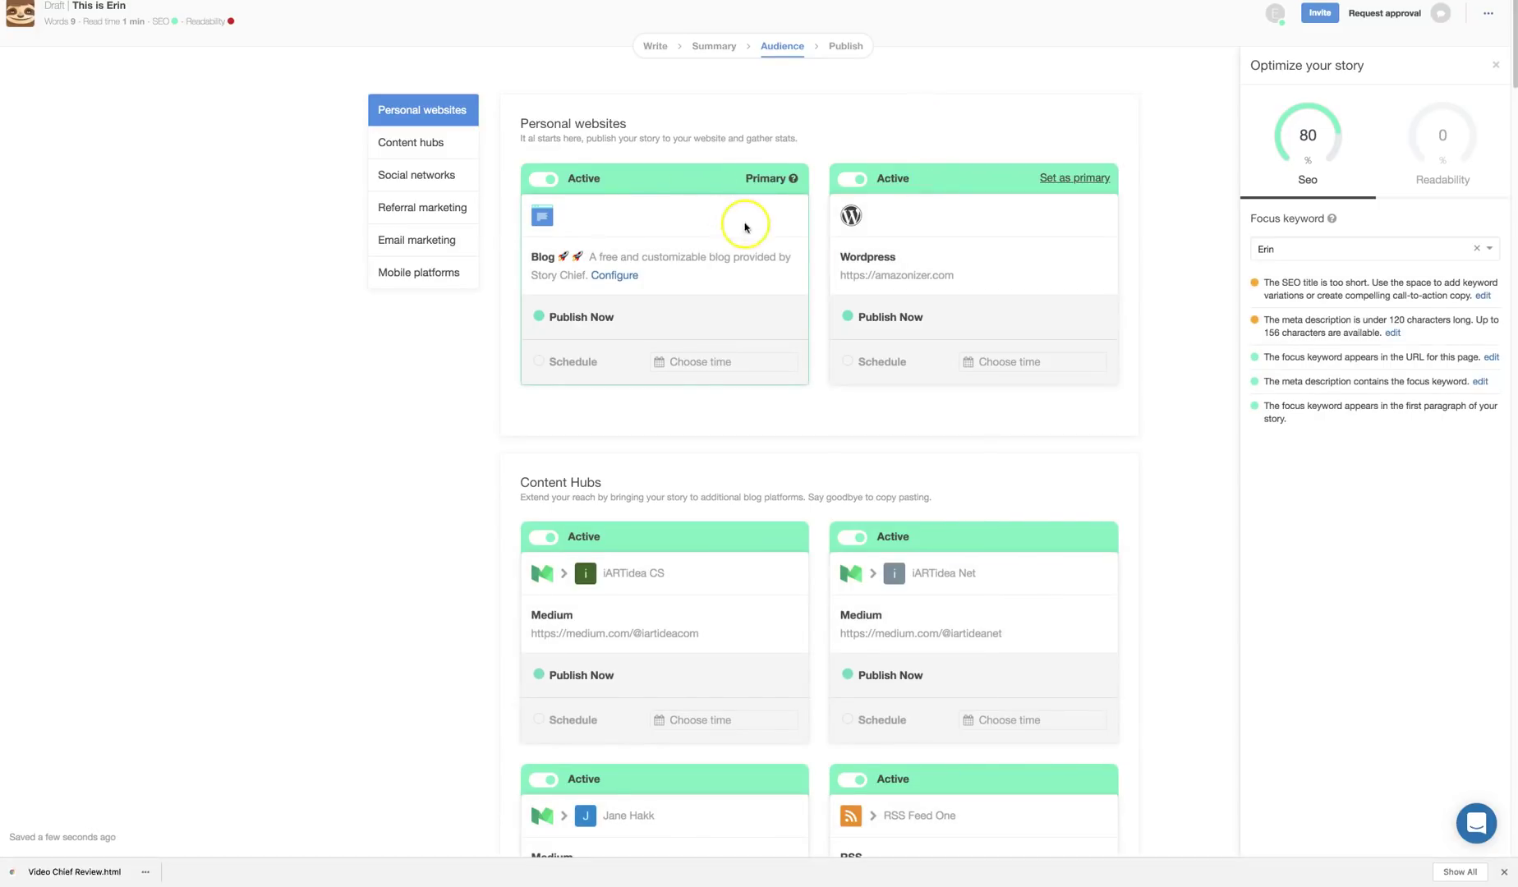
left_click(1083, 178)
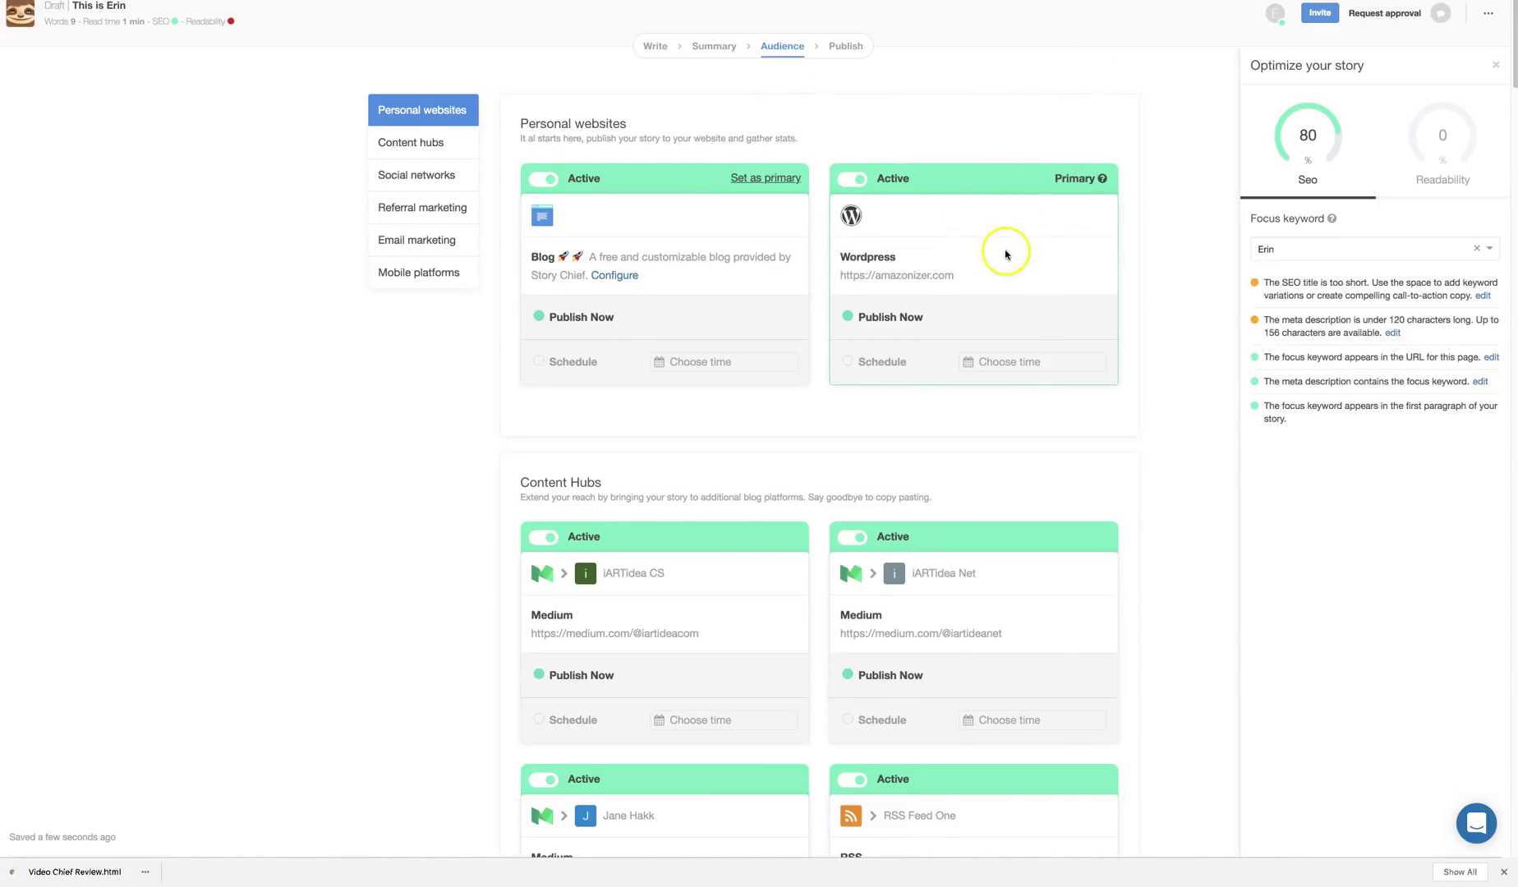
Deactivate the Story Chief blog as a publishing destination and activate it again
scroll(1005, 255, "down", 1)
left_click(549, 165)
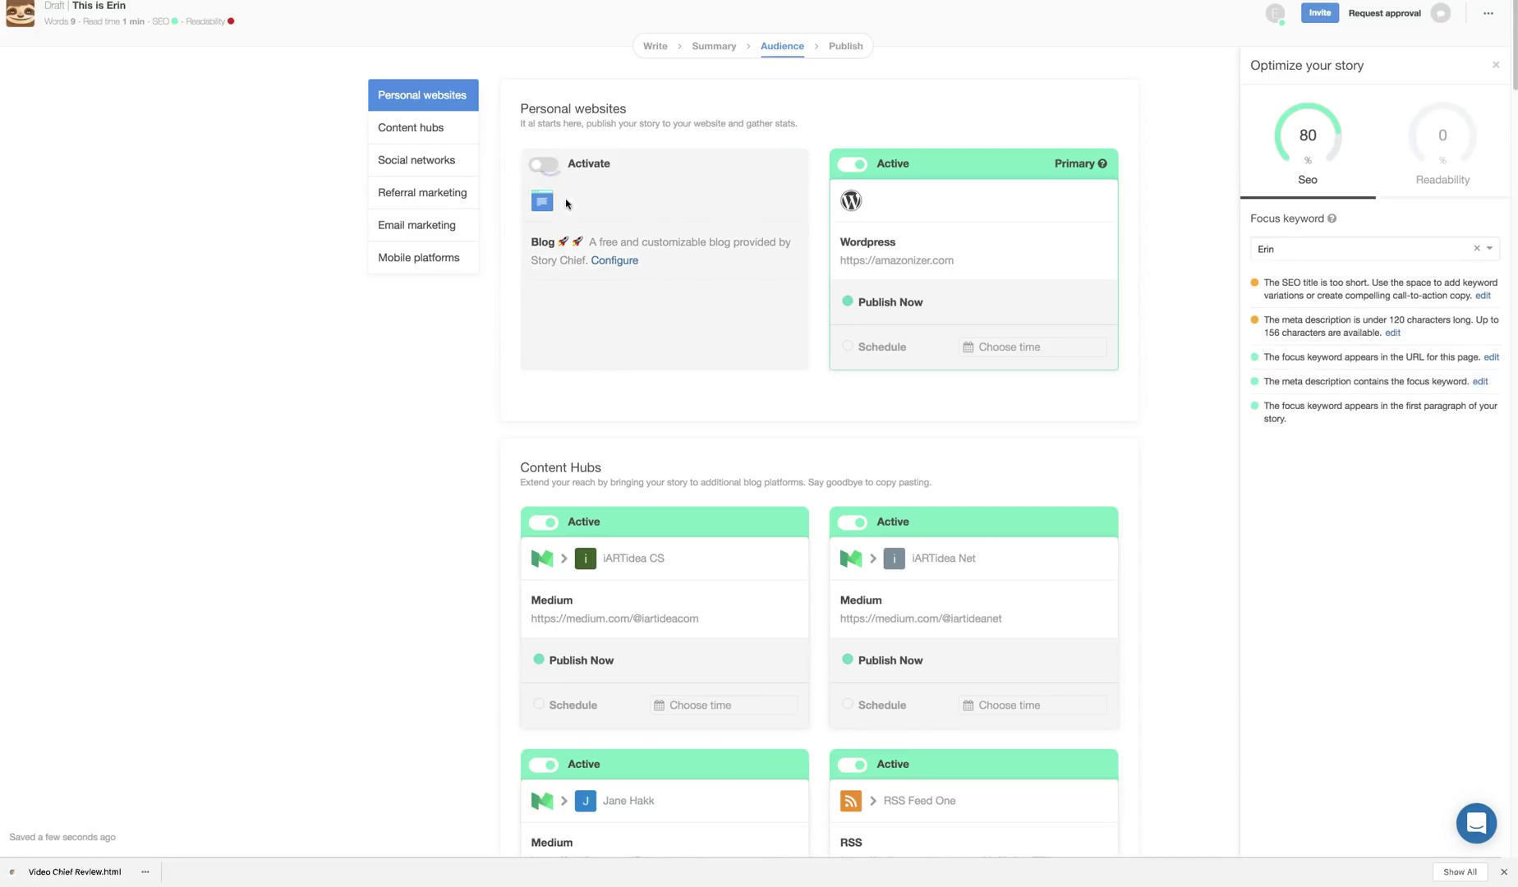
left_click(547, 166)
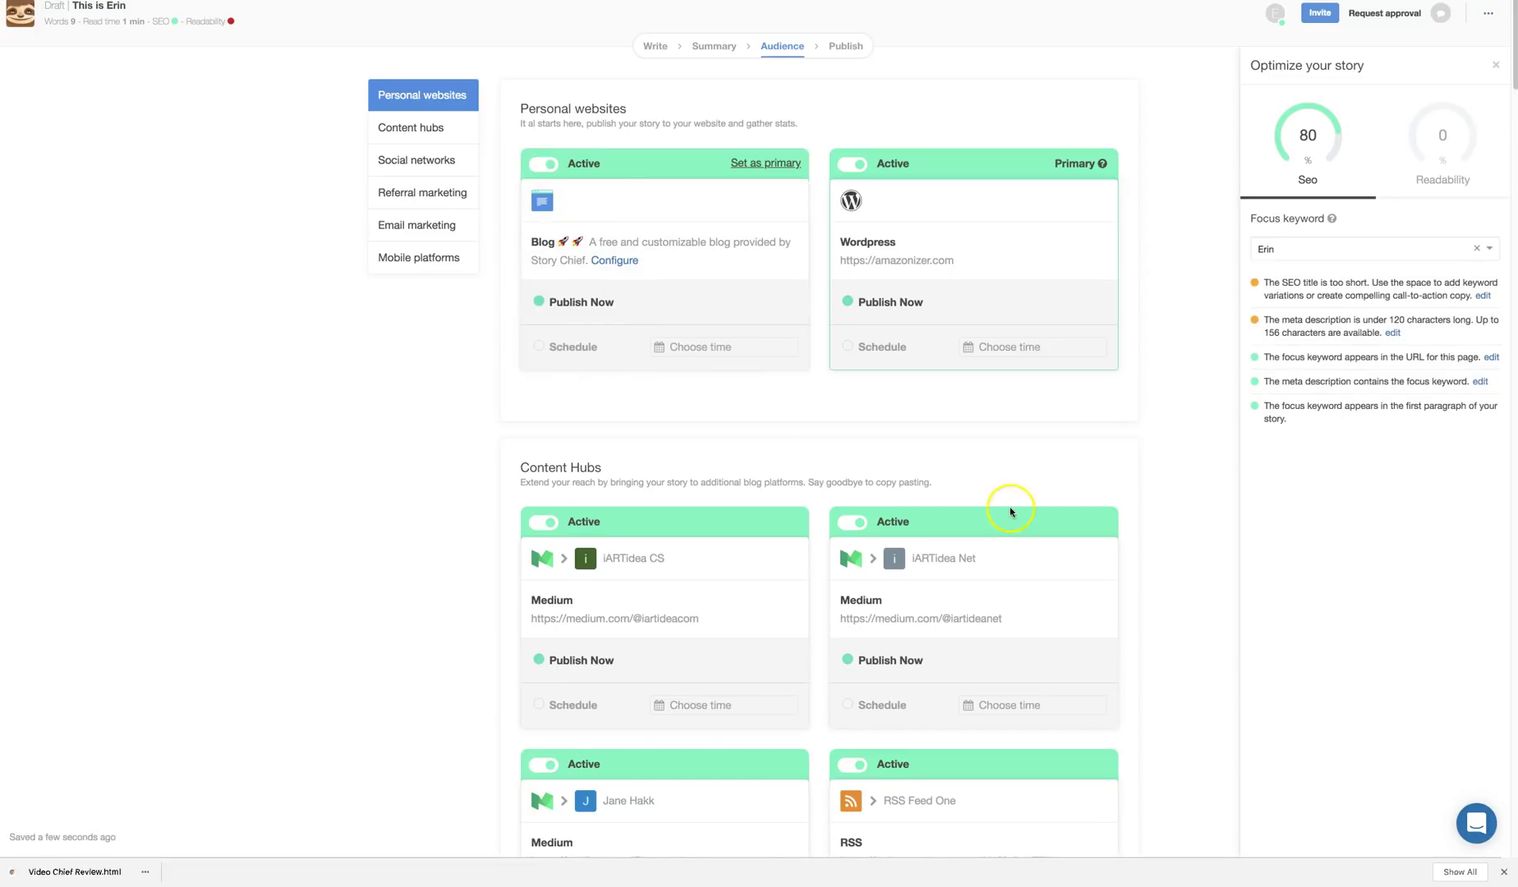
Review the story's publishing destinations and the publish confirmation, and cancel publishing
scroll(1010, 511, "down", 15)
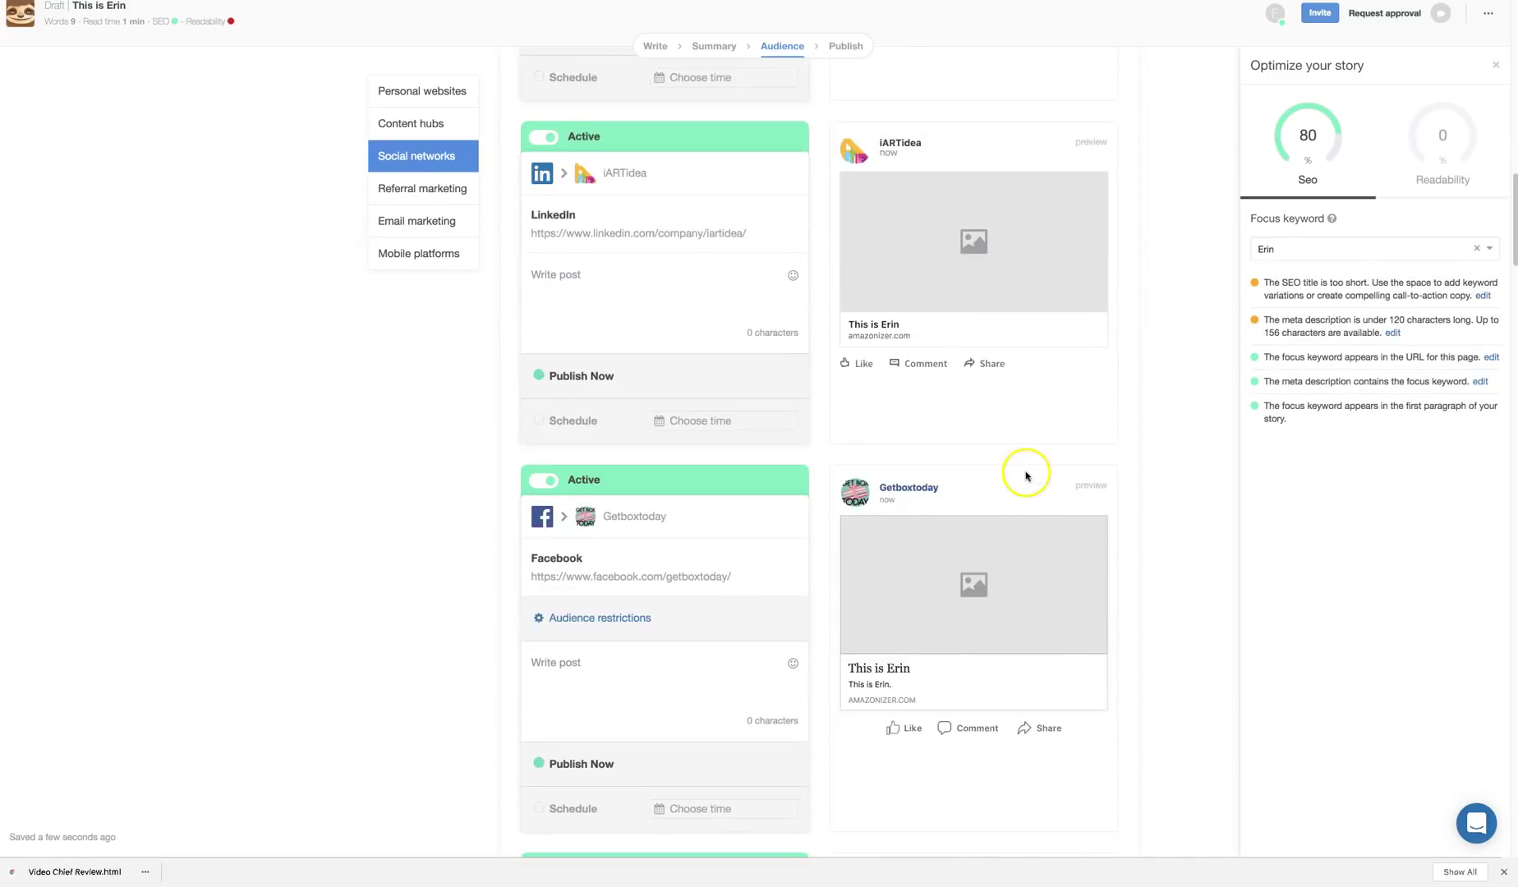
scroll(1025, 475, "down", 15)
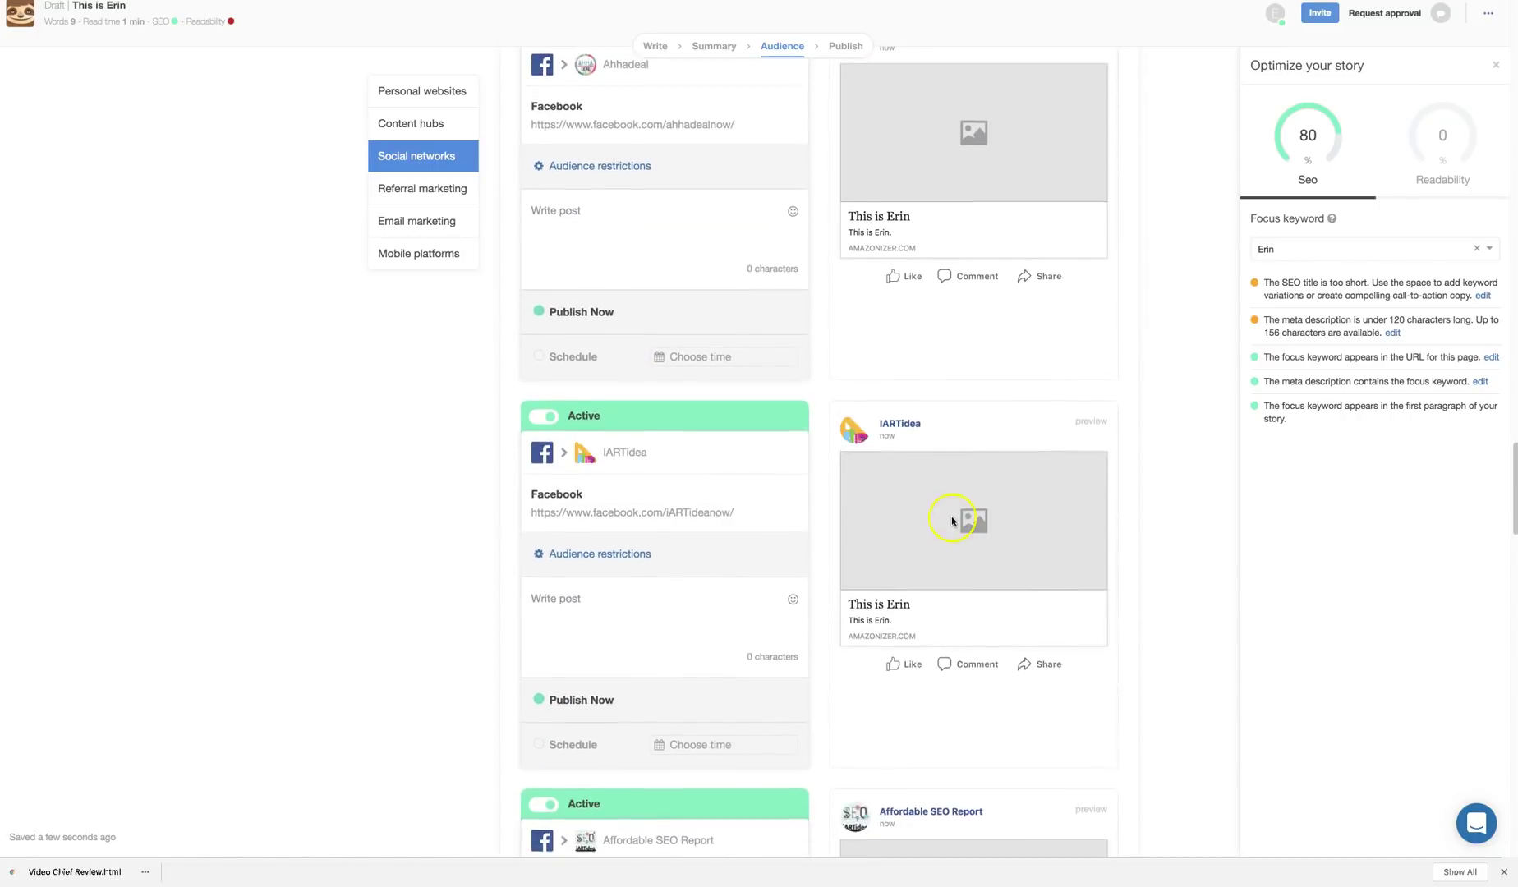
scroll(952, 521, "down", 15)
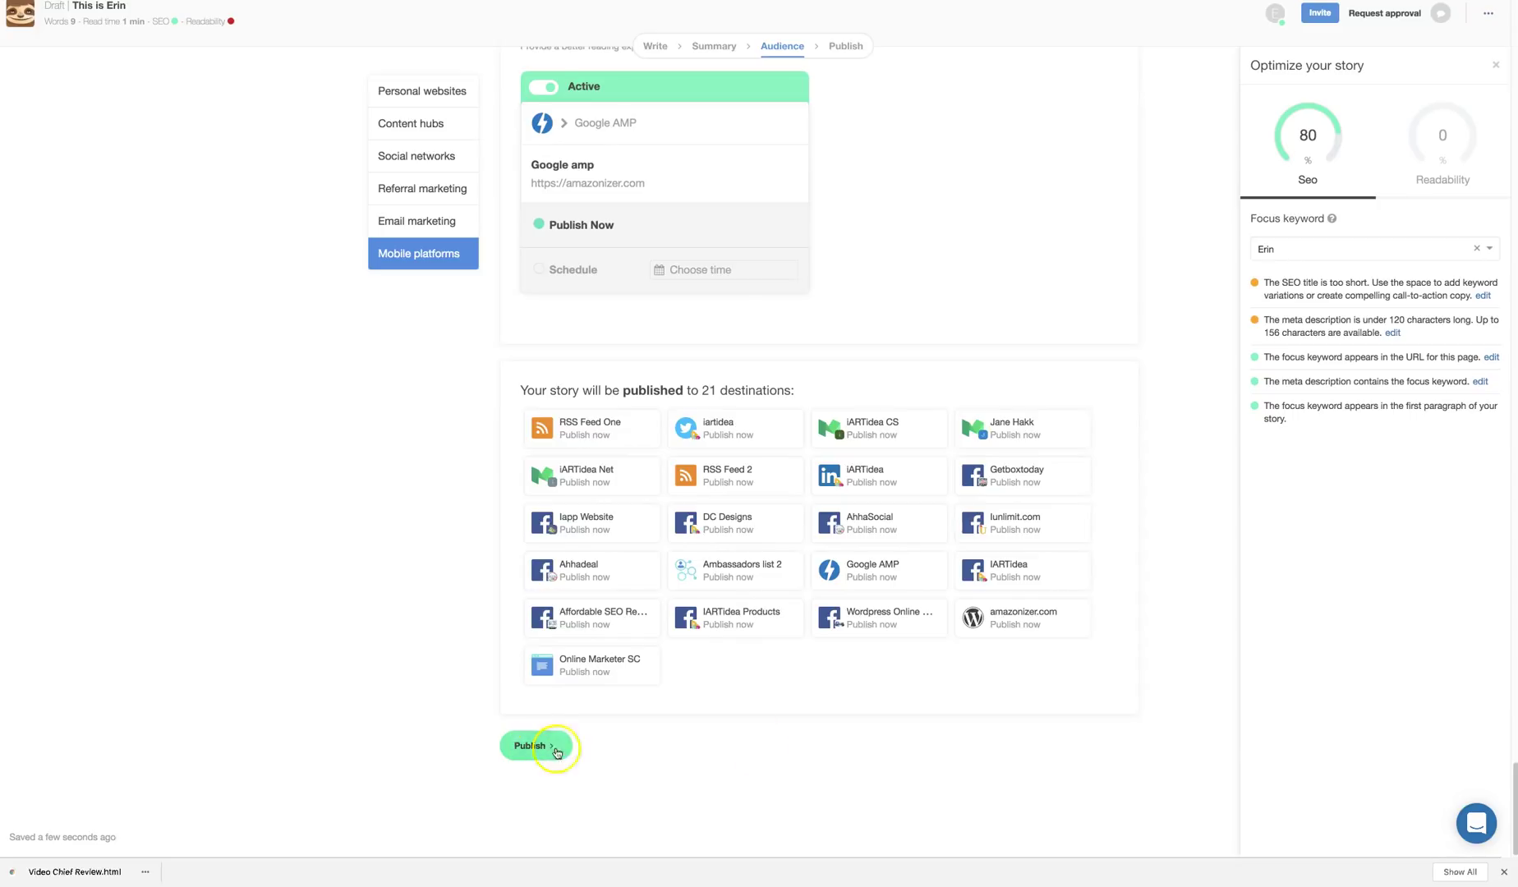
scroll(961, 683, "up", 20)
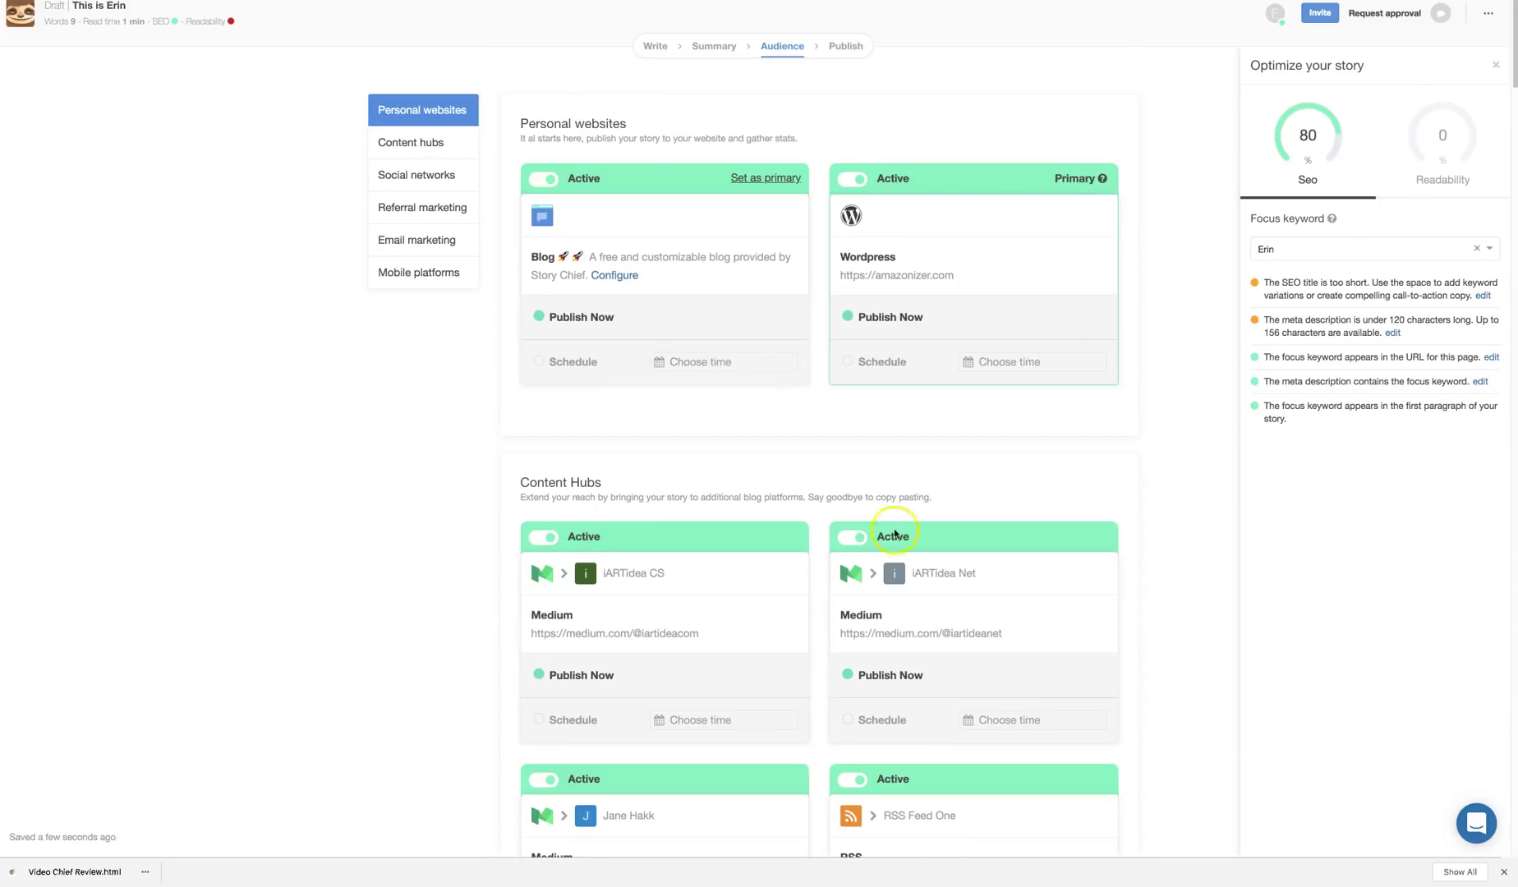
left_click(845, 49)
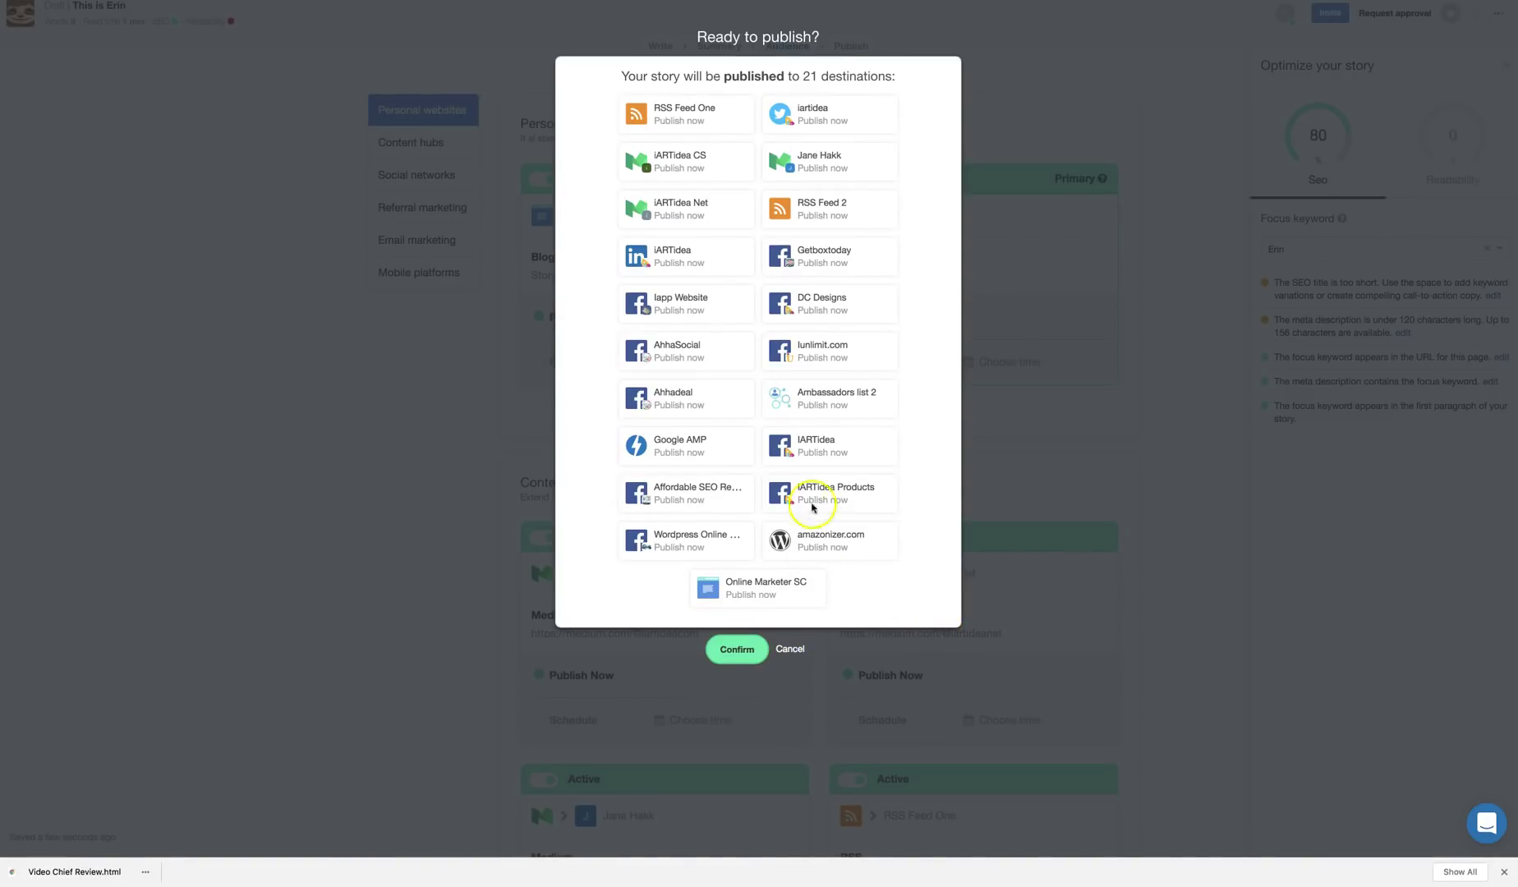
left_click(790, 649)
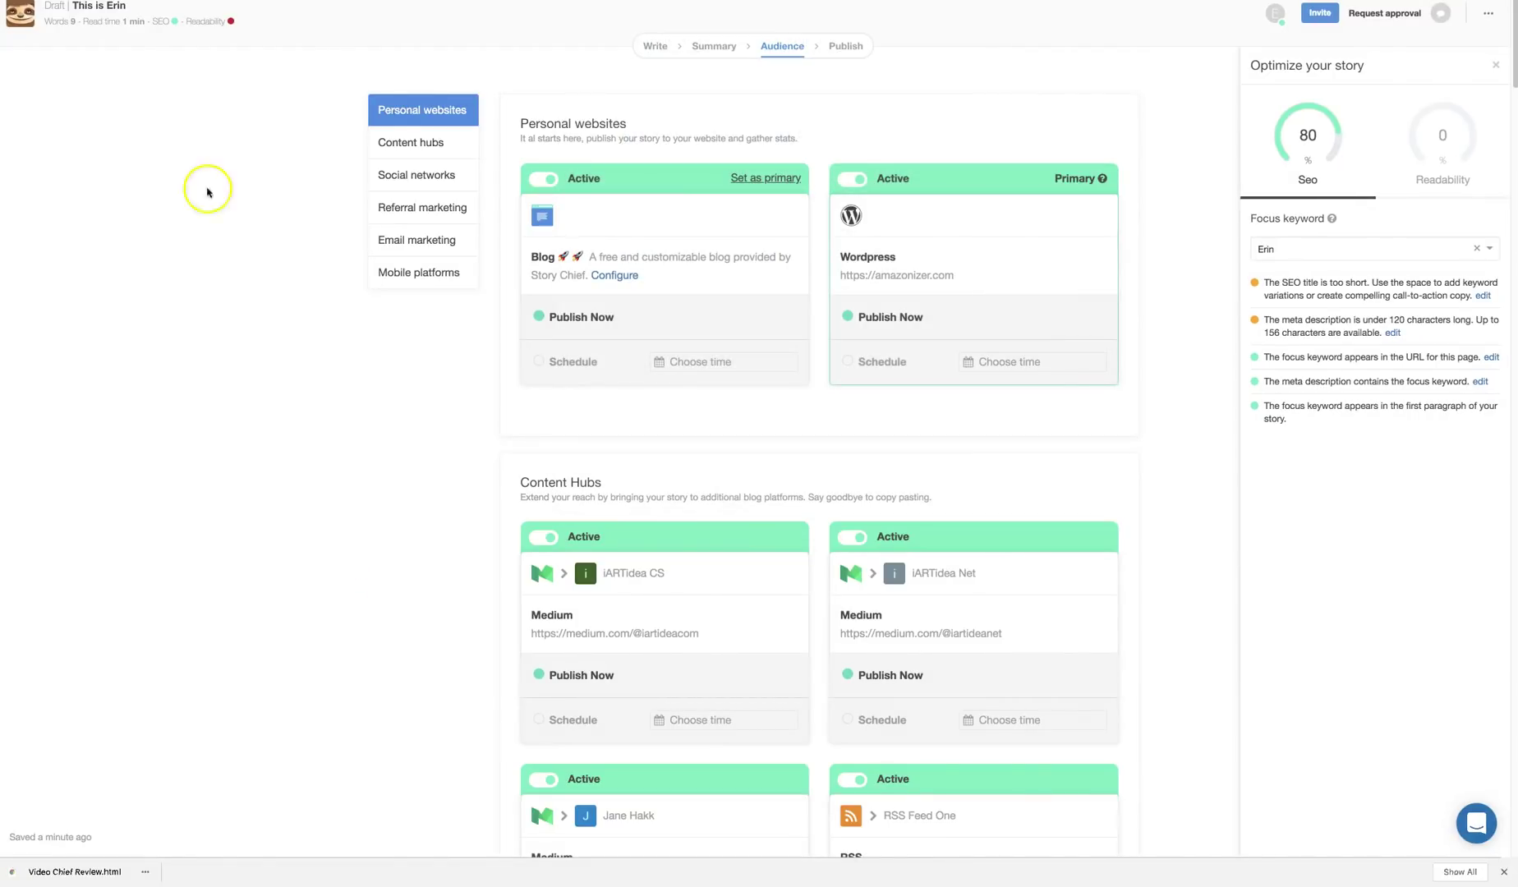
Return to the dashboard and delete the draft story from the recent stories
left_click(19, 13)
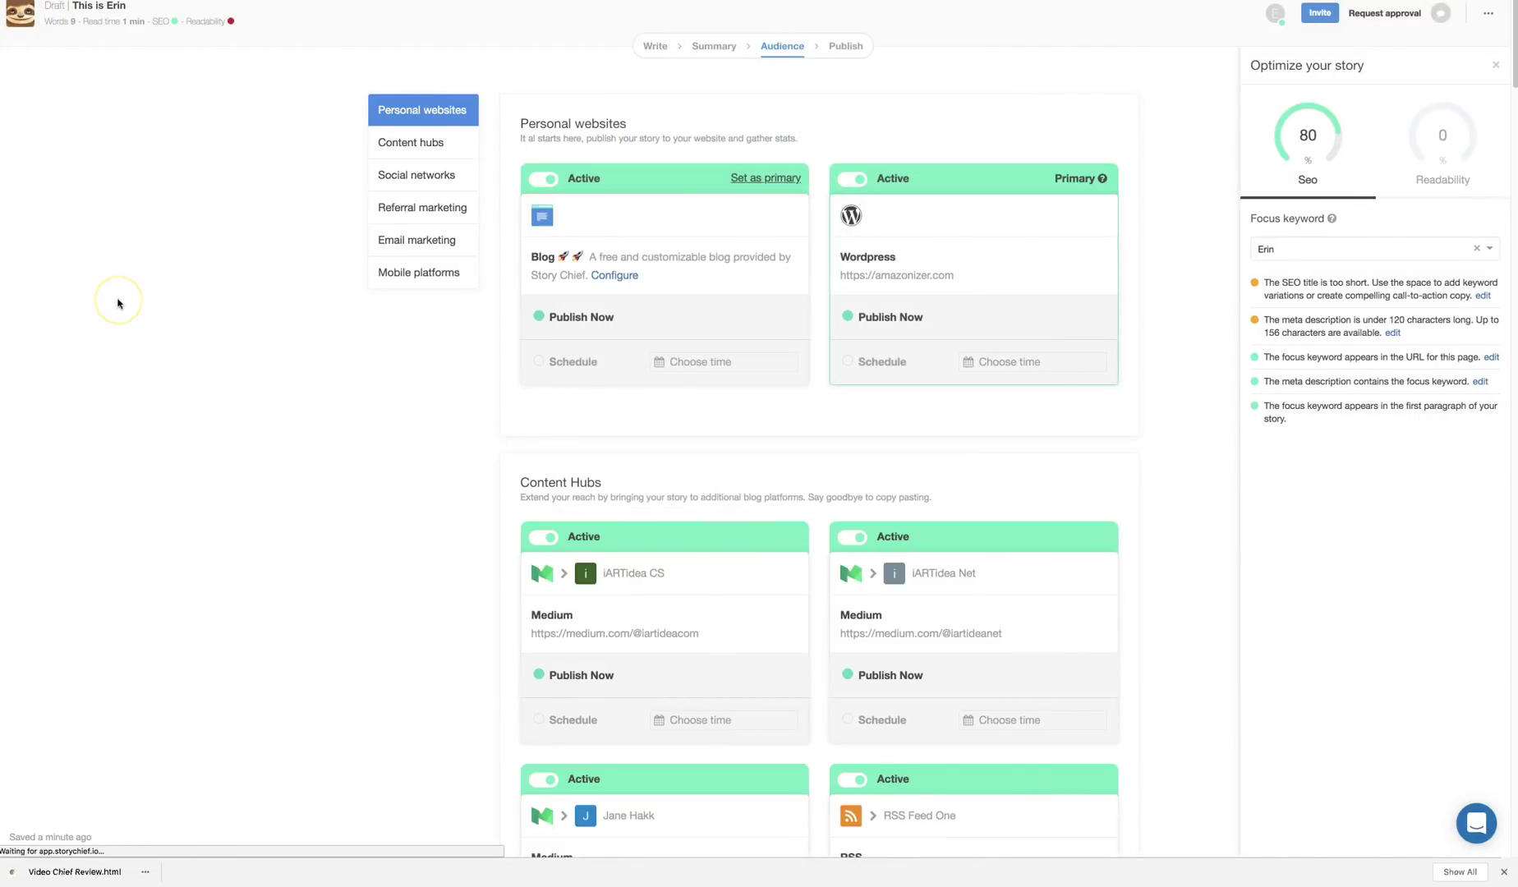
scroll(118, 305, "down", 3)
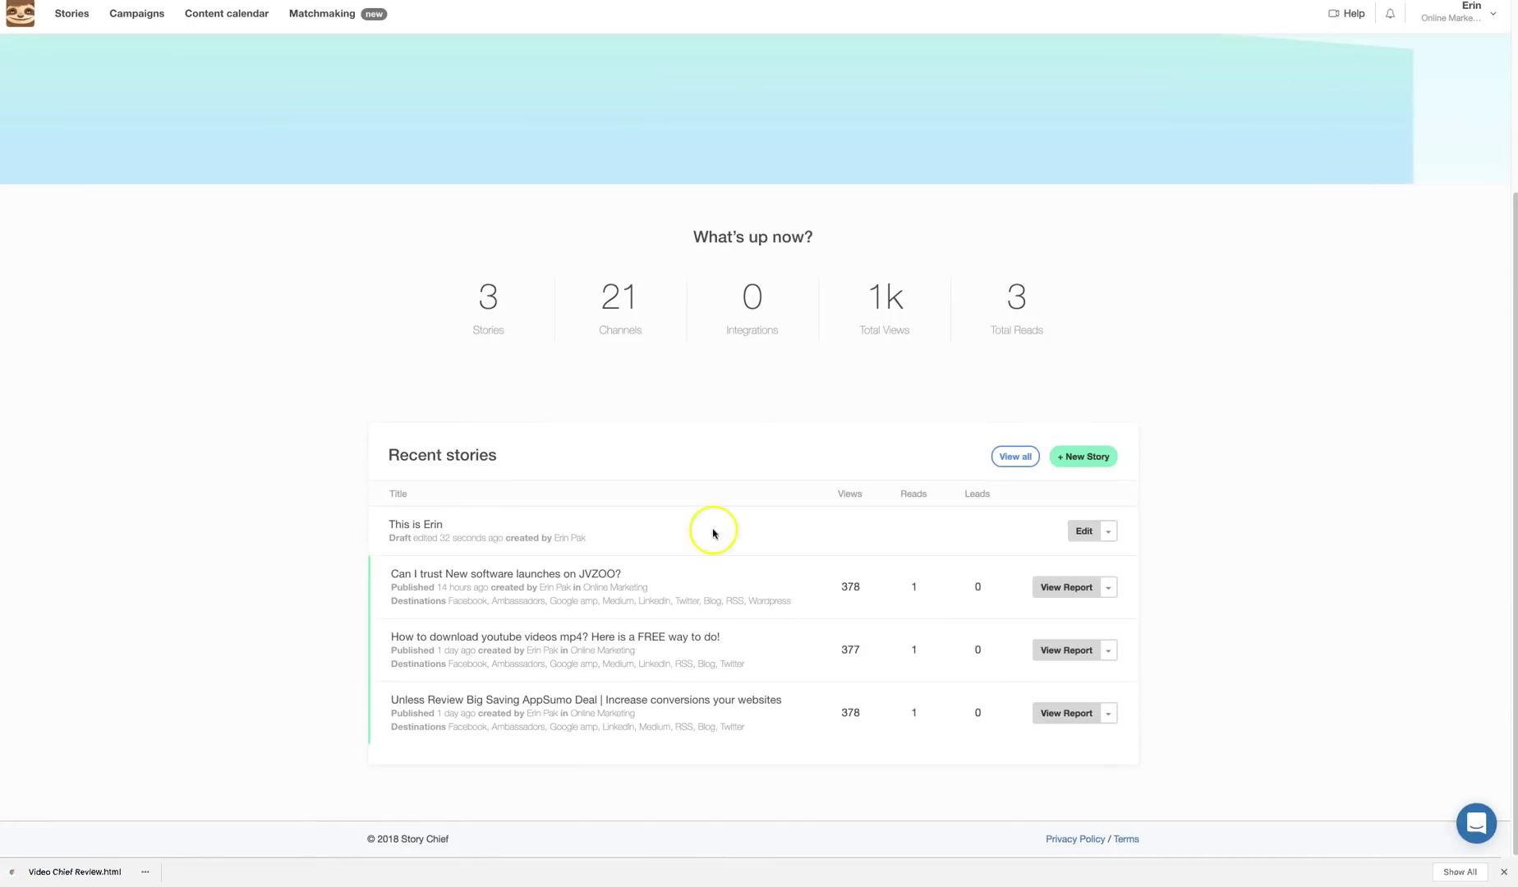
left_click(1106, 531)
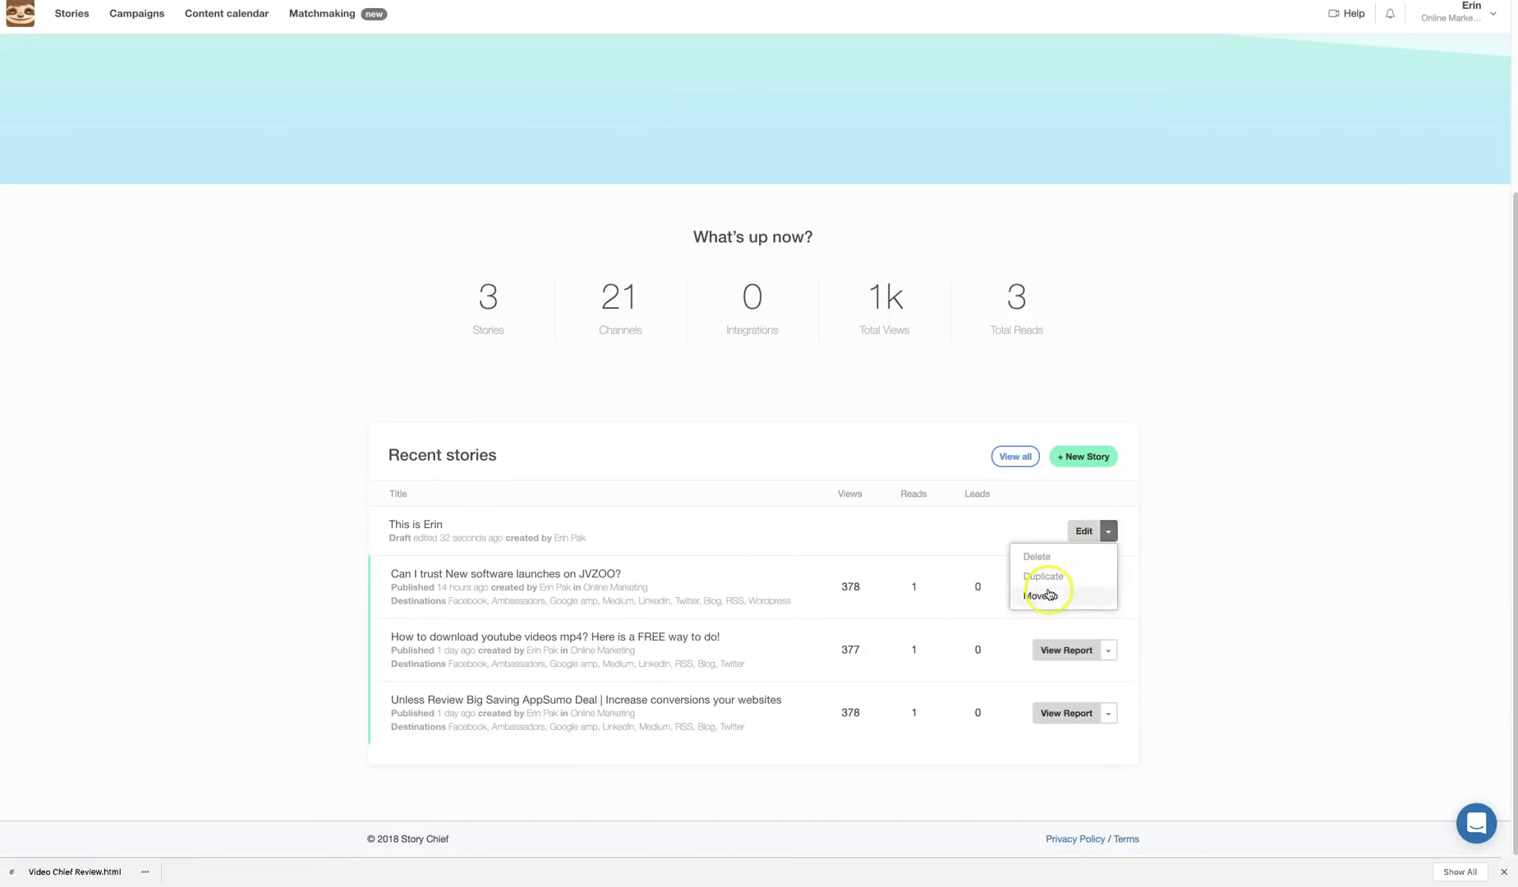
left_click(1037, 557)
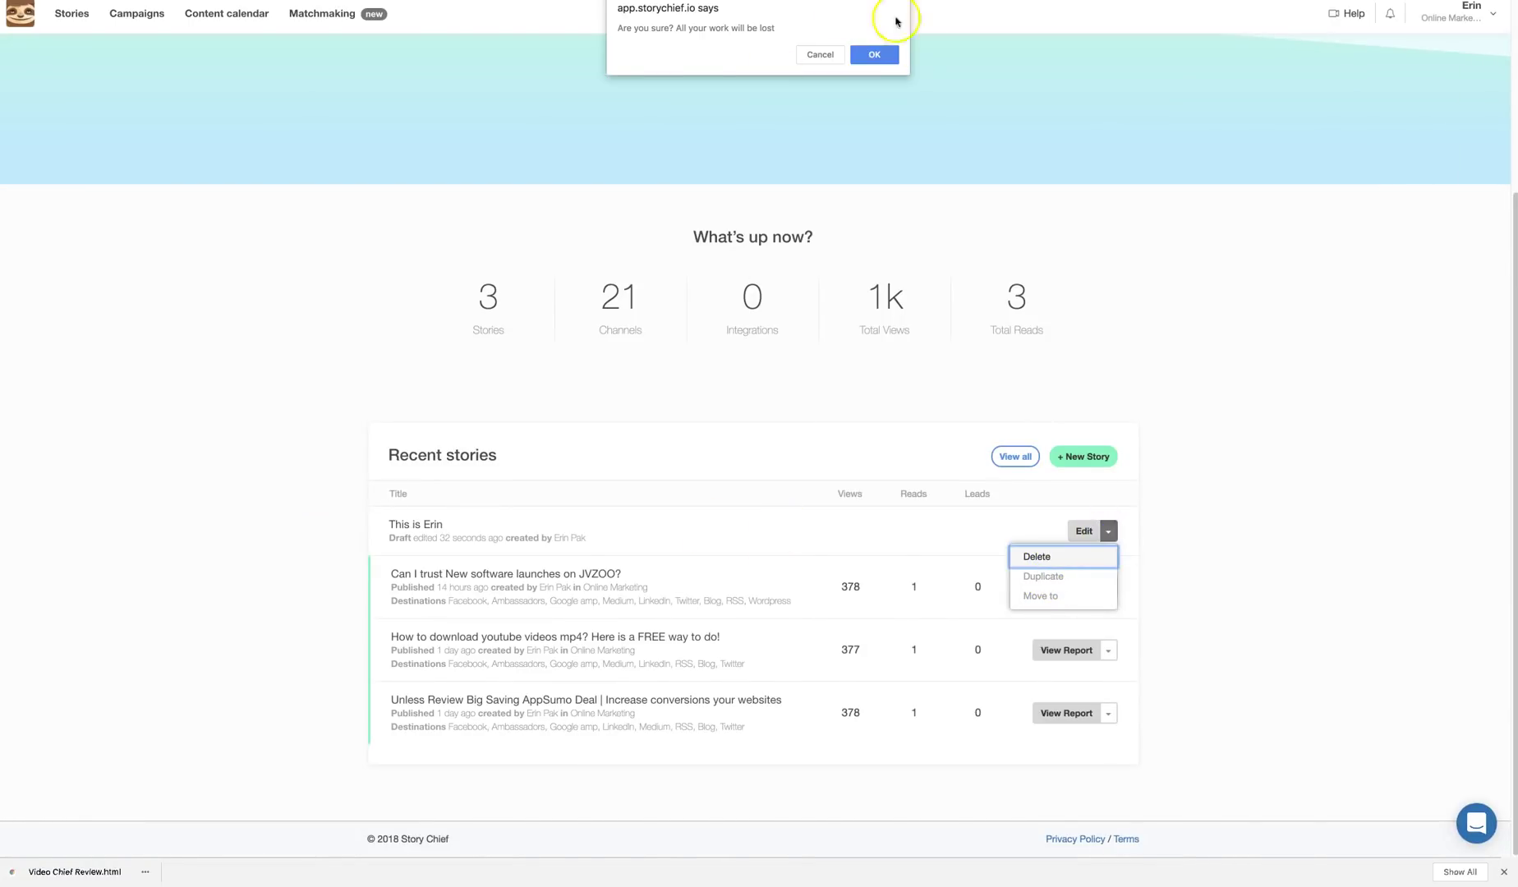
left_click(891, 51)
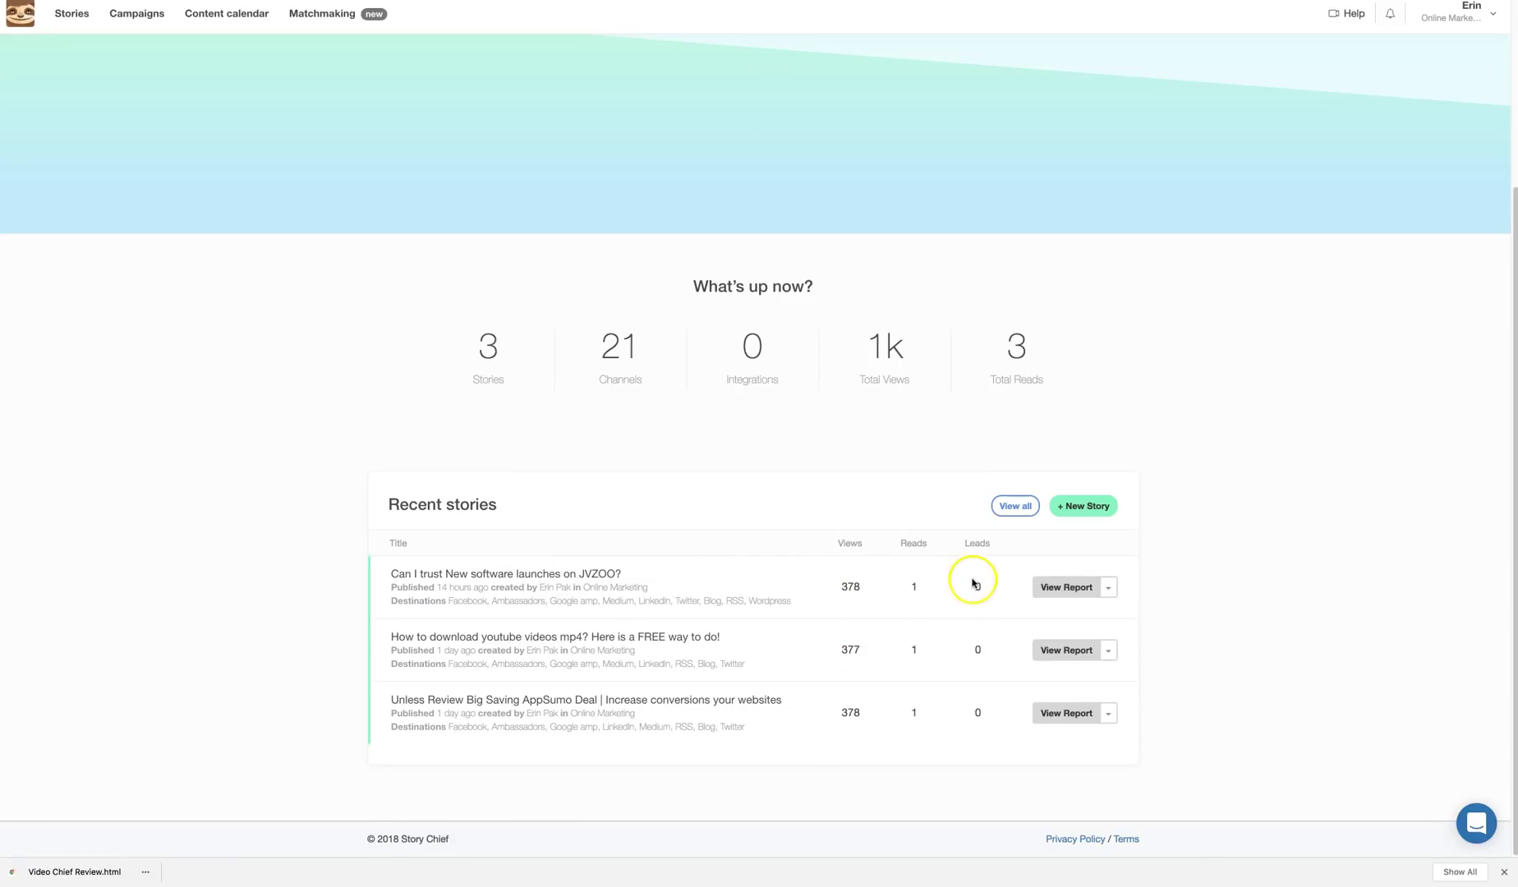
Open the published story "Can I trust New software launches on JVZOO?" for editing and look through its content
left_click(1109, 587)
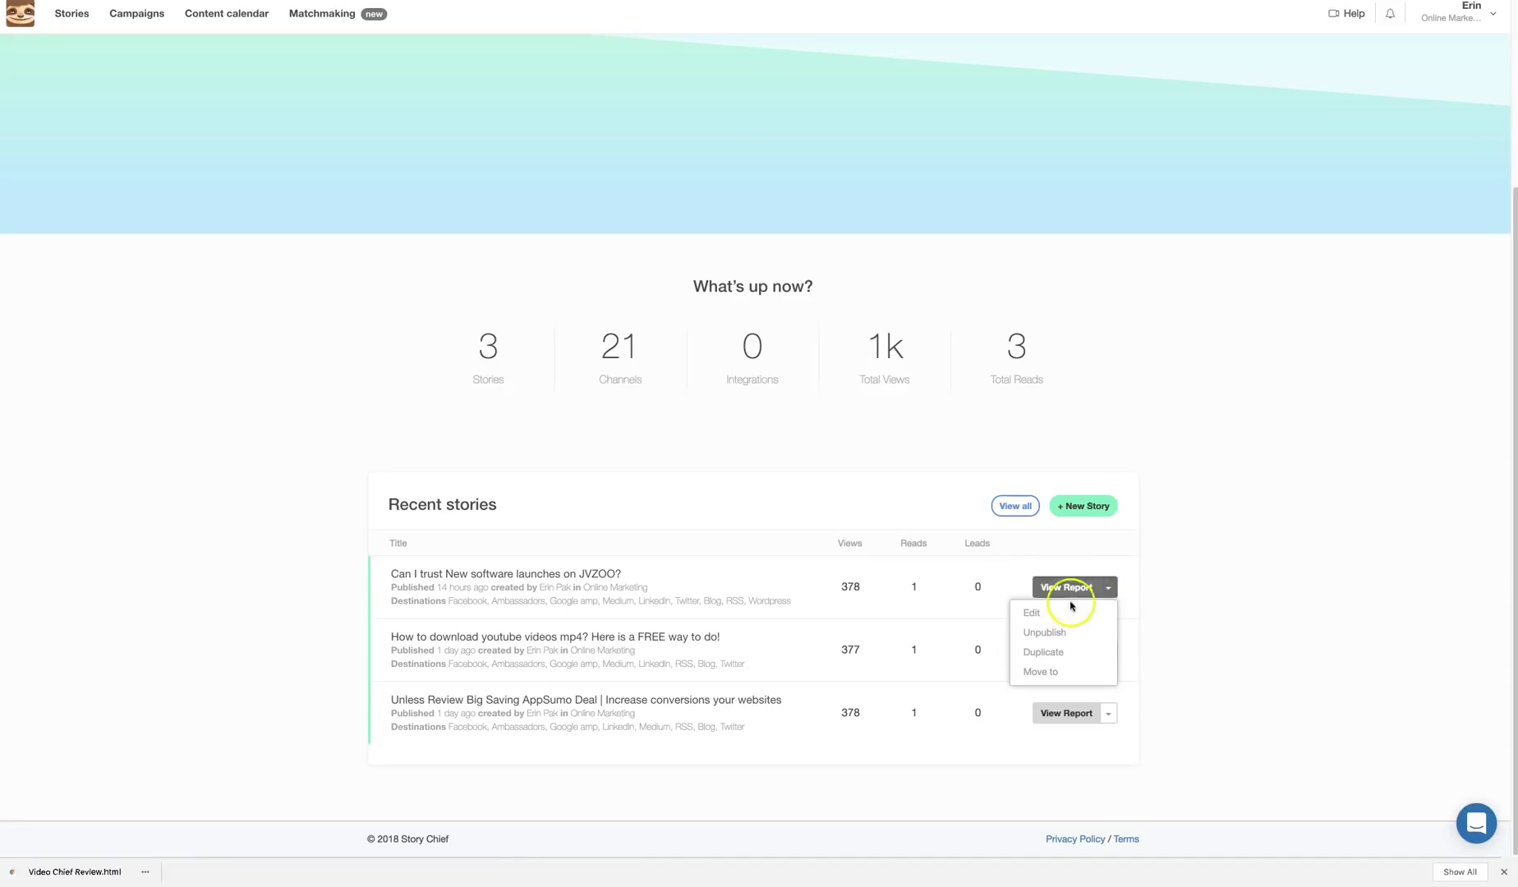
left_click(1036, 616)
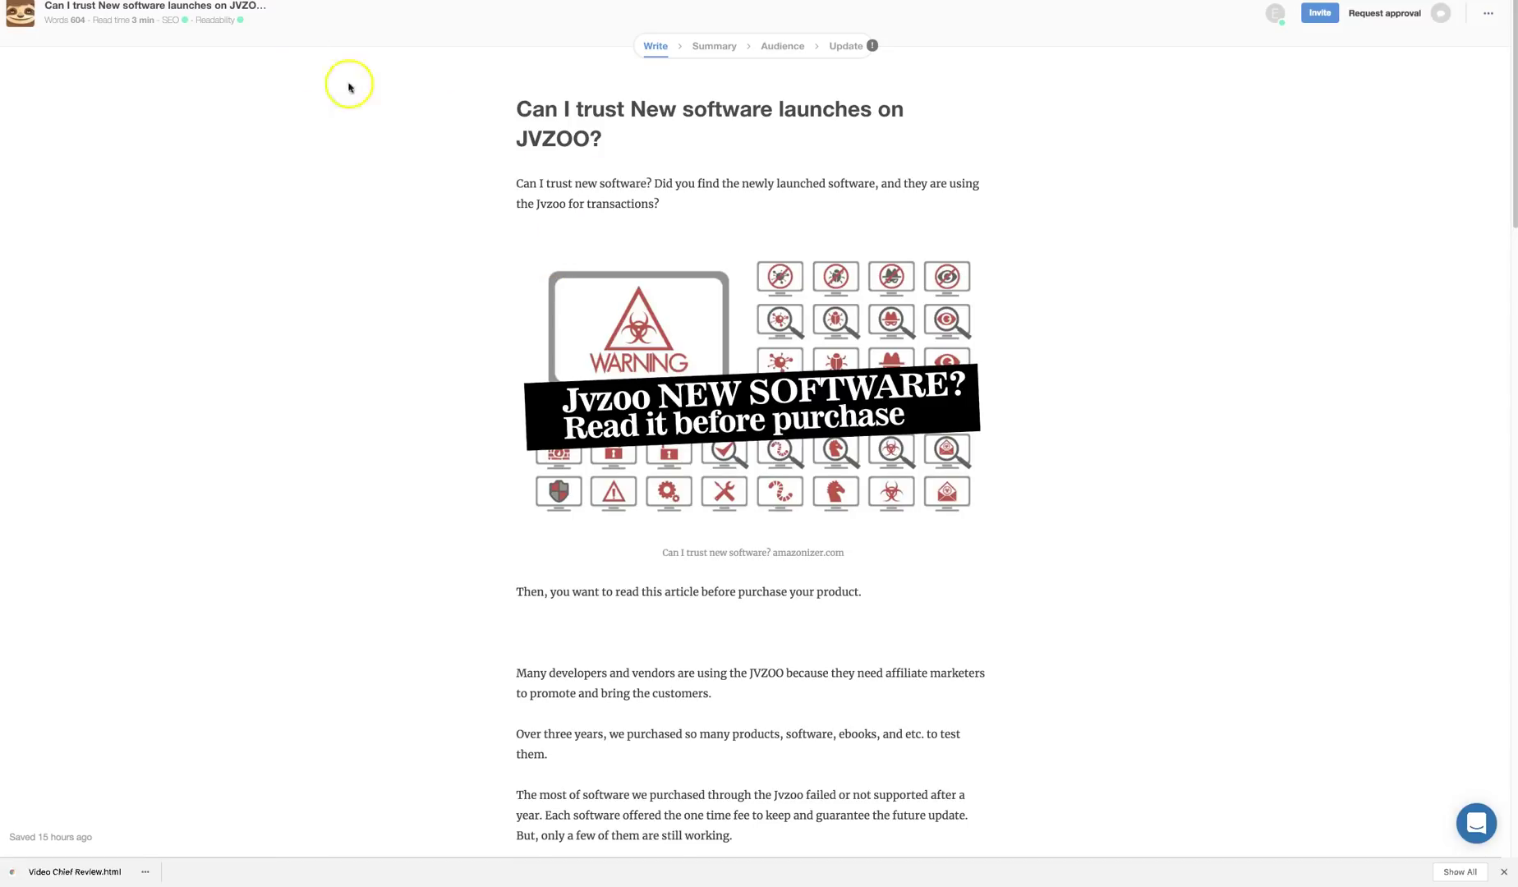
scroll(575, 515, "down", 8)
scroll(575, 515, "down", 7)
scroll(574, 515, "up", 15)
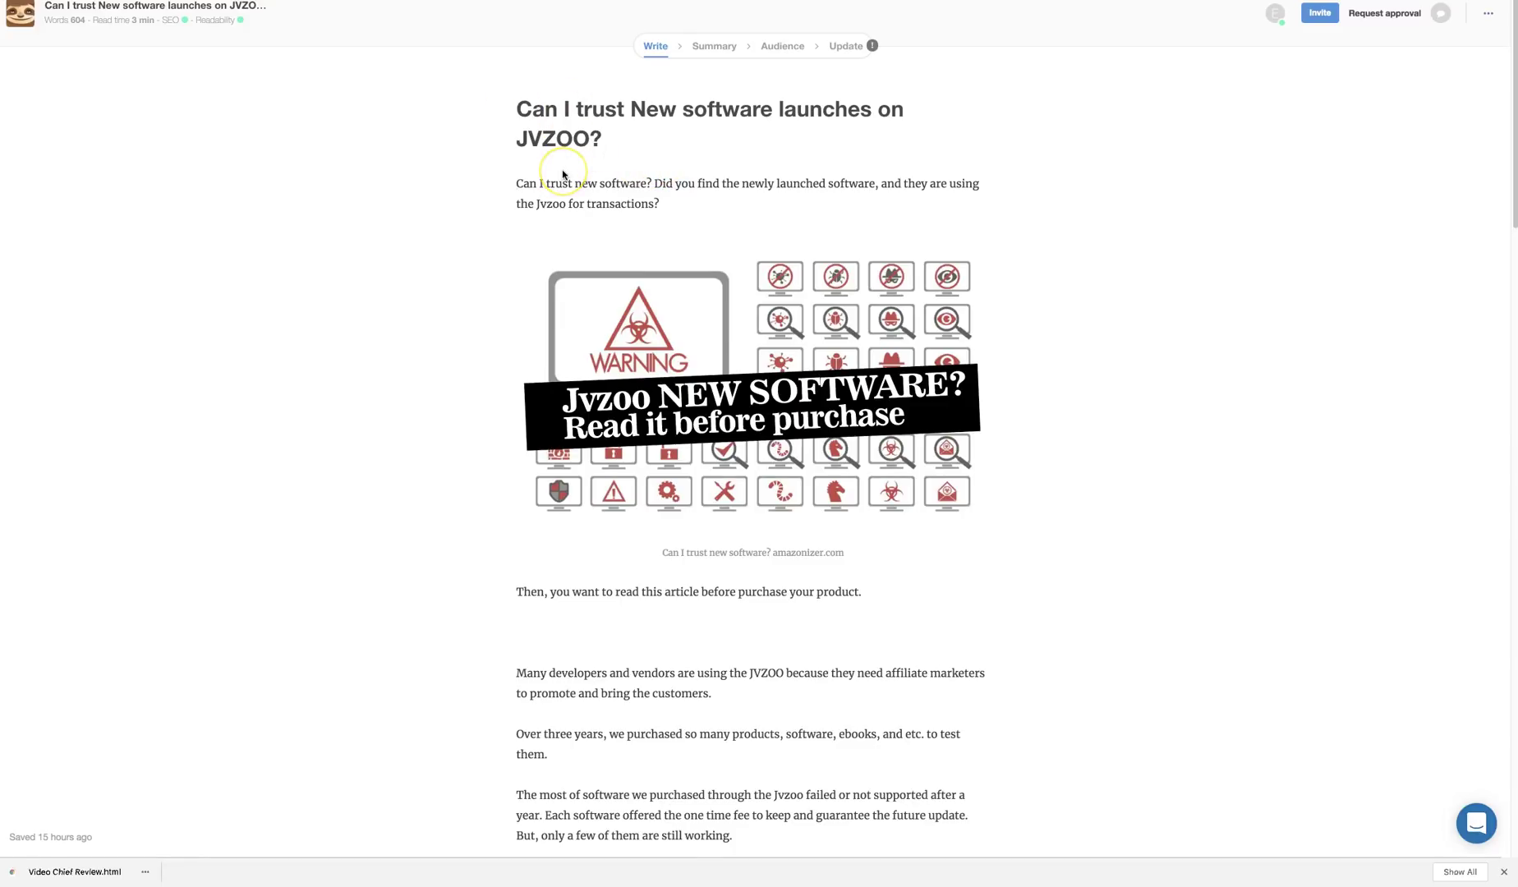
Review the story's SEO checks, focus keyword and readability checks
left_click(170, 21)
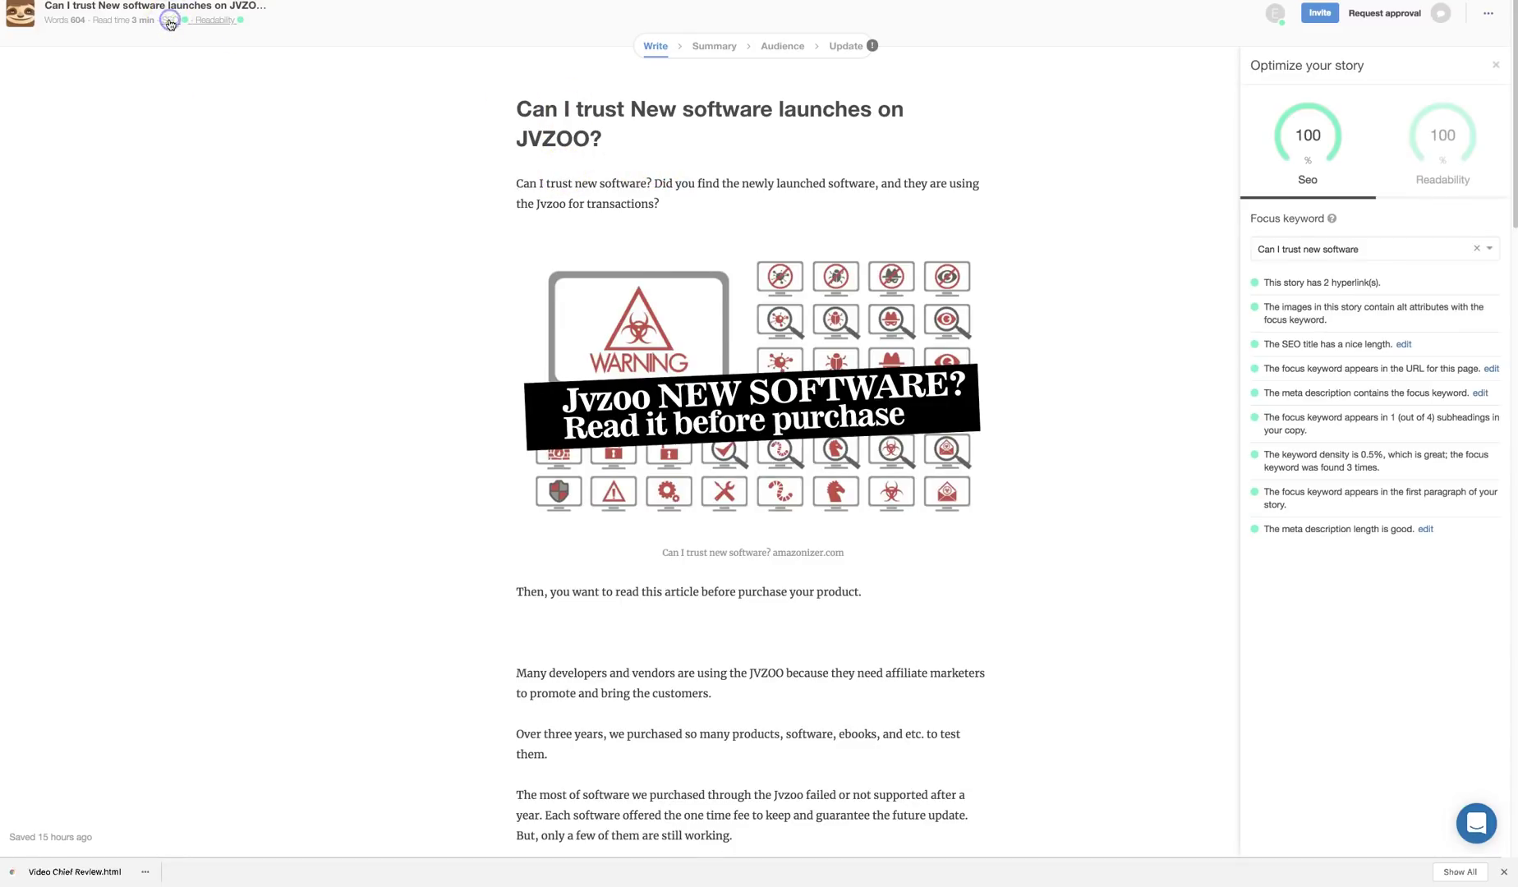
left_click(1309, 256)
left_click(1443, 144)
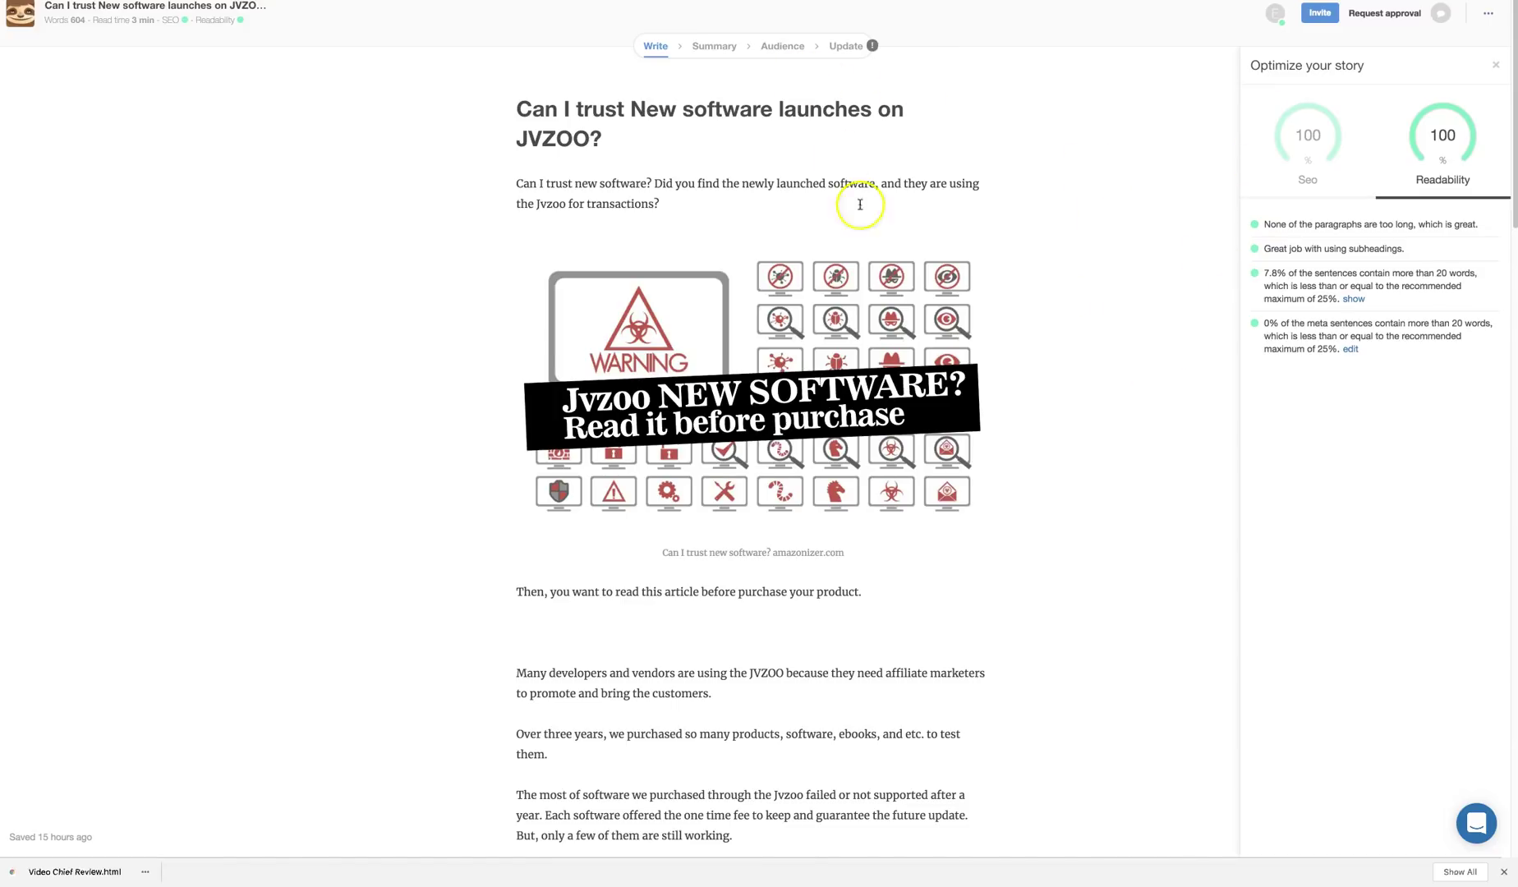
scroll(885, 444, "down", 6)
scroll(772, 254, "up", 5)
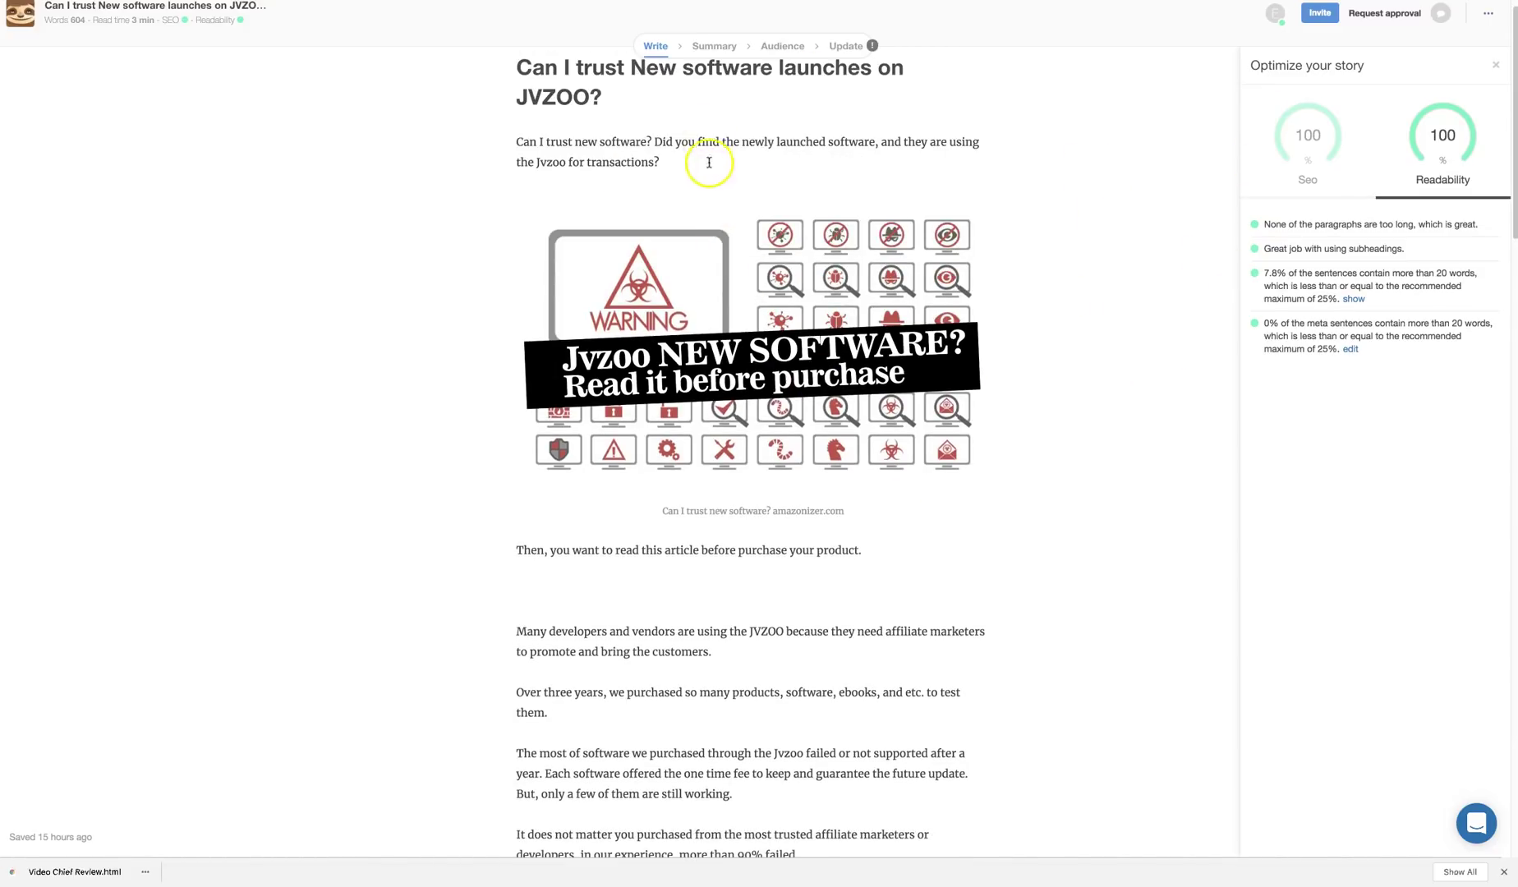
Review the story's summary, including cover image, category, tags, SEO title, SEO URL and meta description
left_click(709, 51)
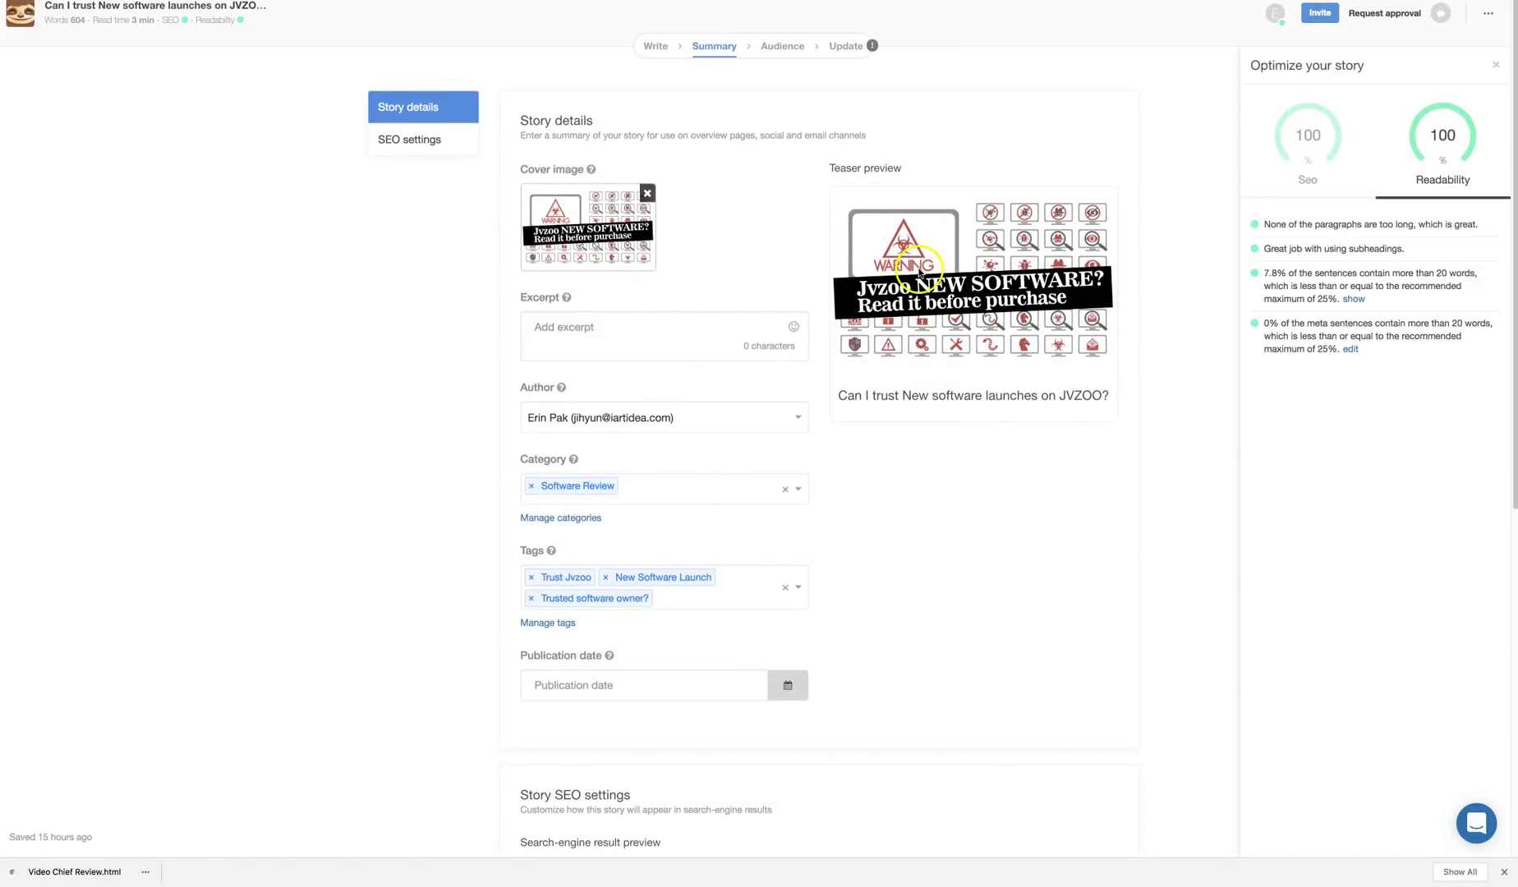
left_click(656, 47)
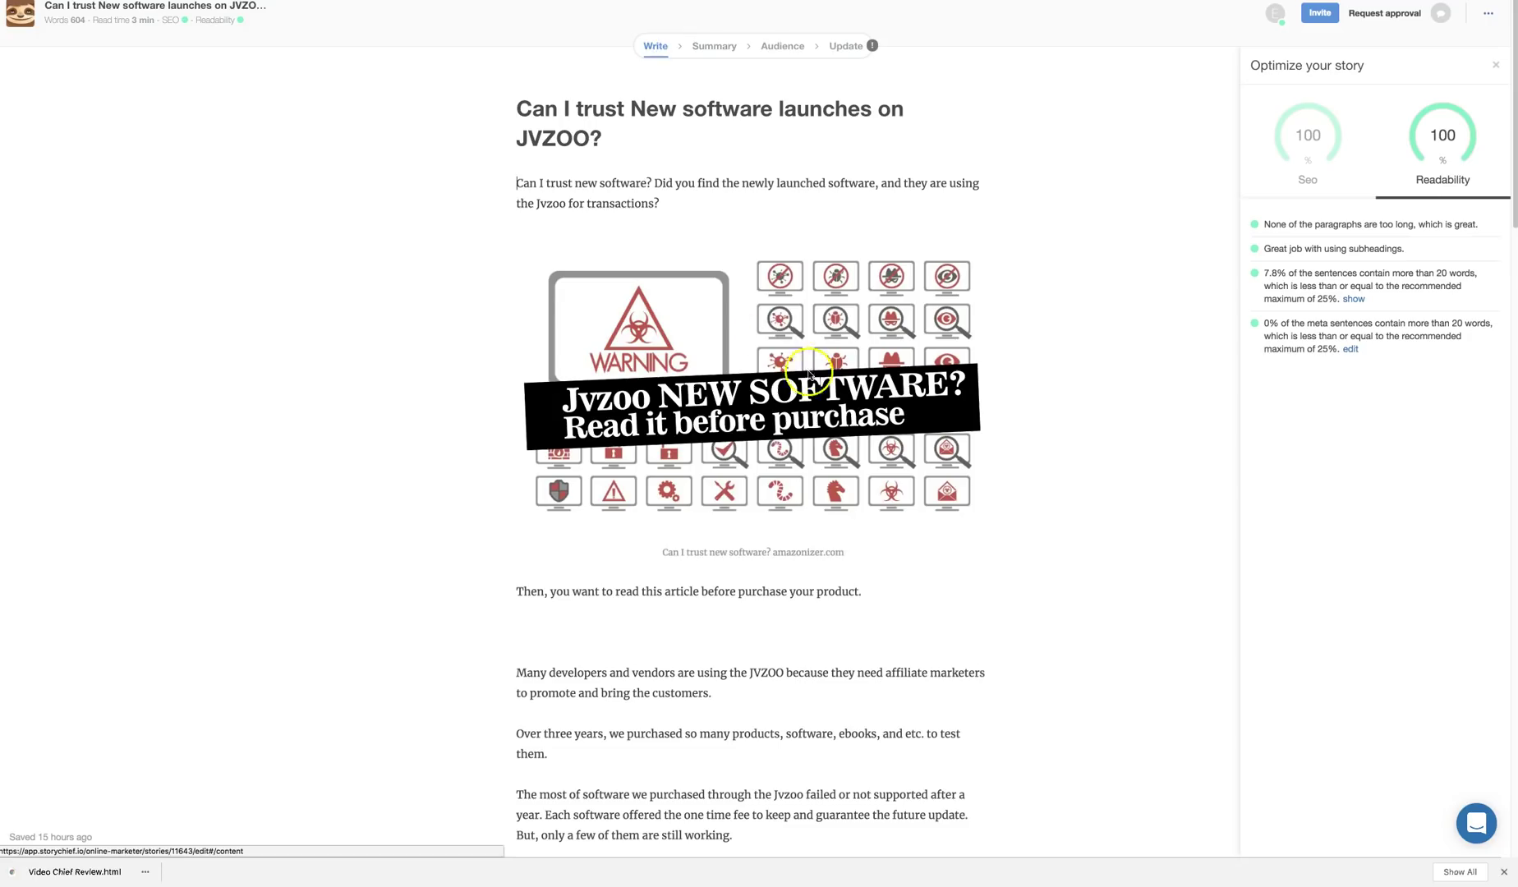
left_click(708, 46)
scroll(912, 435, "down", 3)
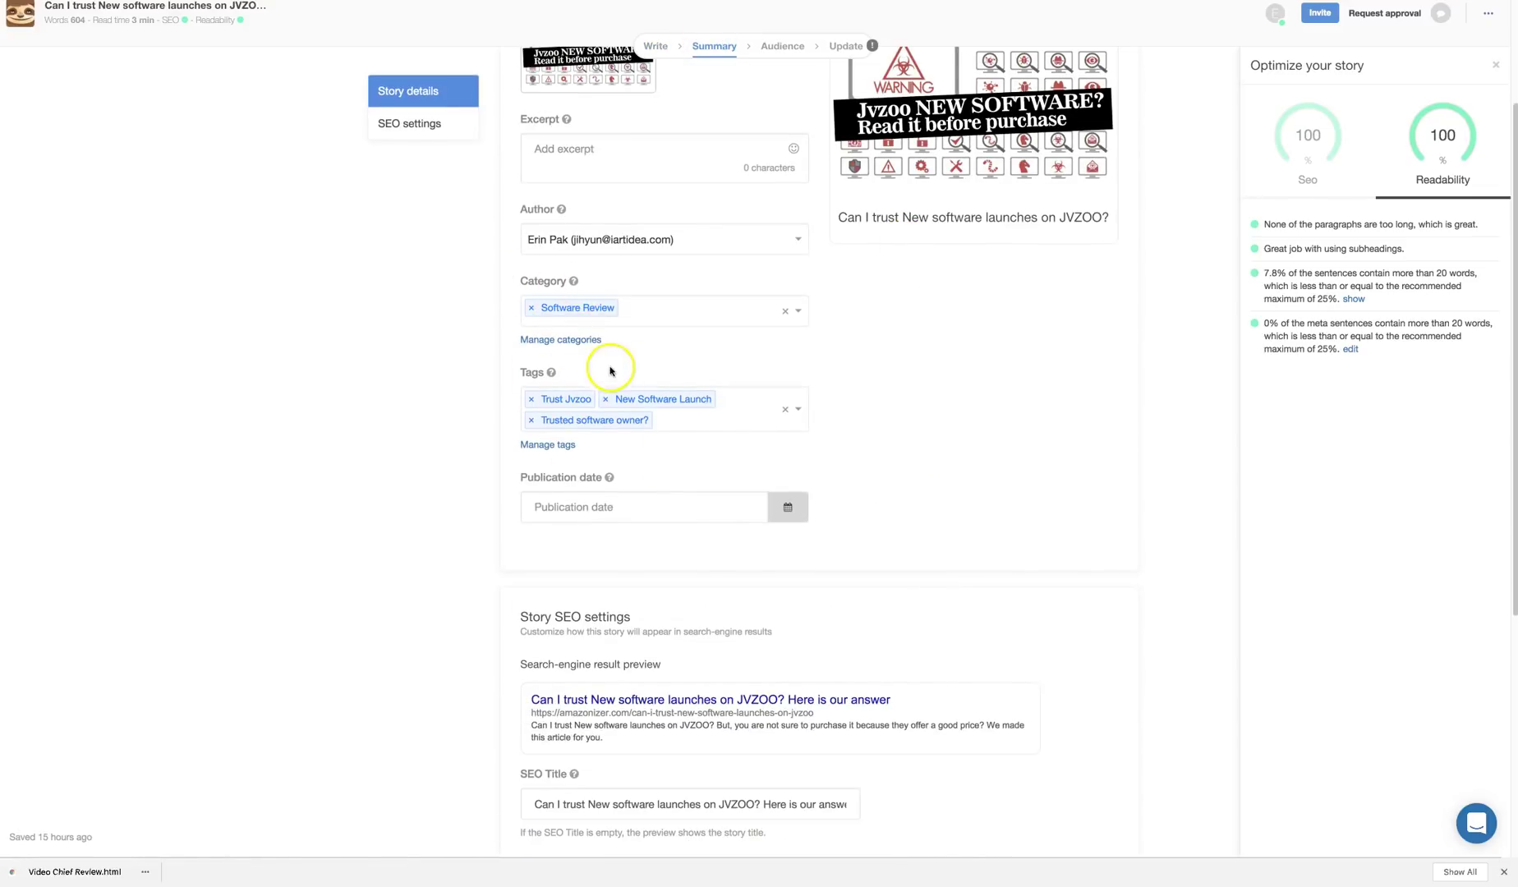
scroll(926, 481, "down", 5)
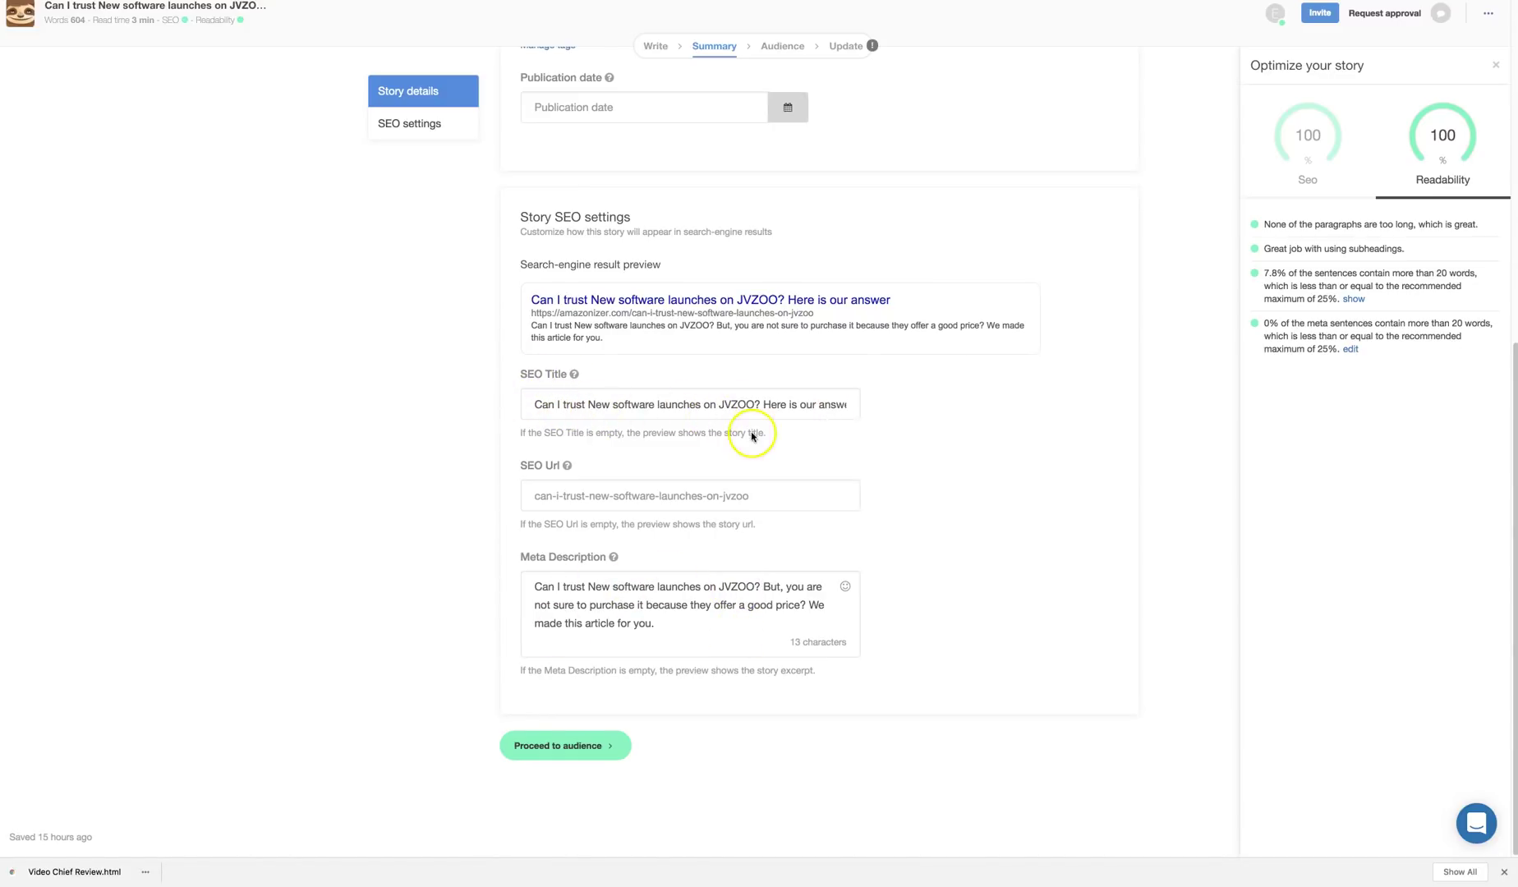
scroll(752, 435, "up", 7)
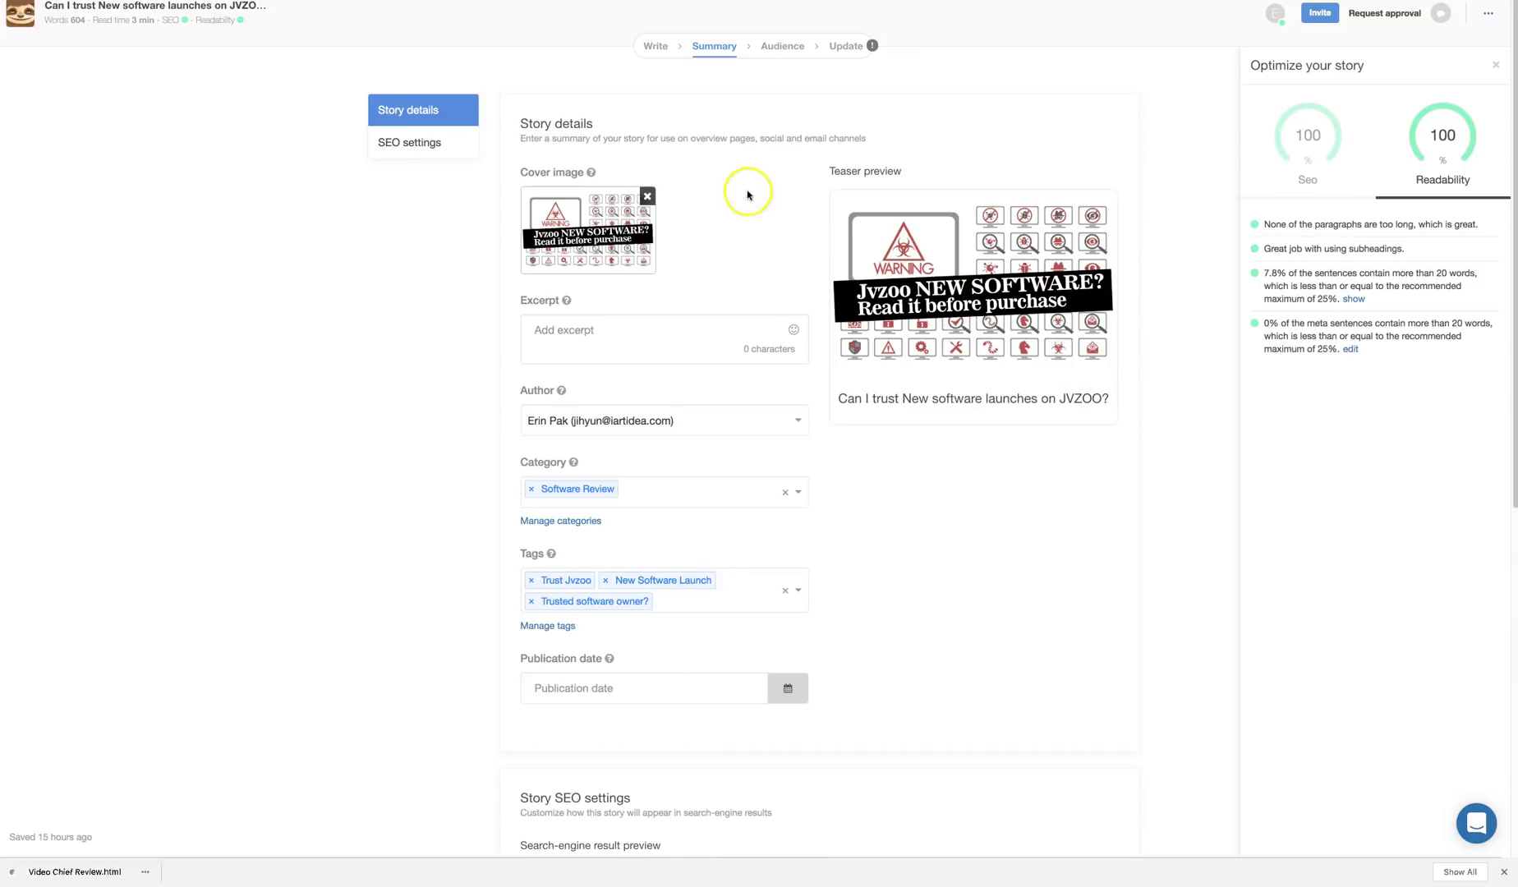
Review the story's audience destinations and the update confirmation, and cancel the update
left_click(785, 51)
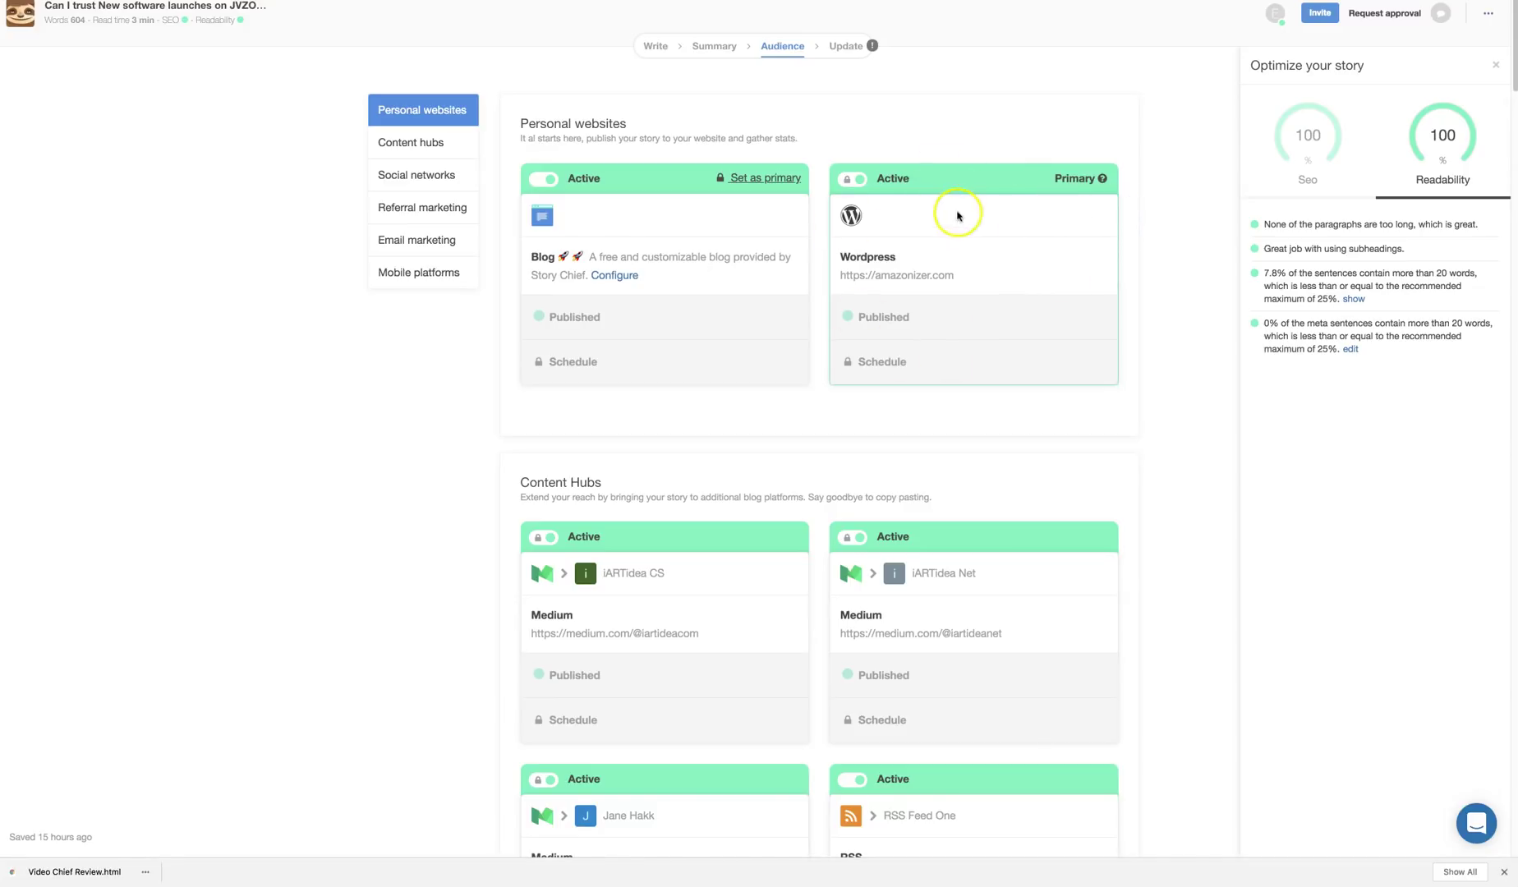
scroll(989, 193, "down", 2)
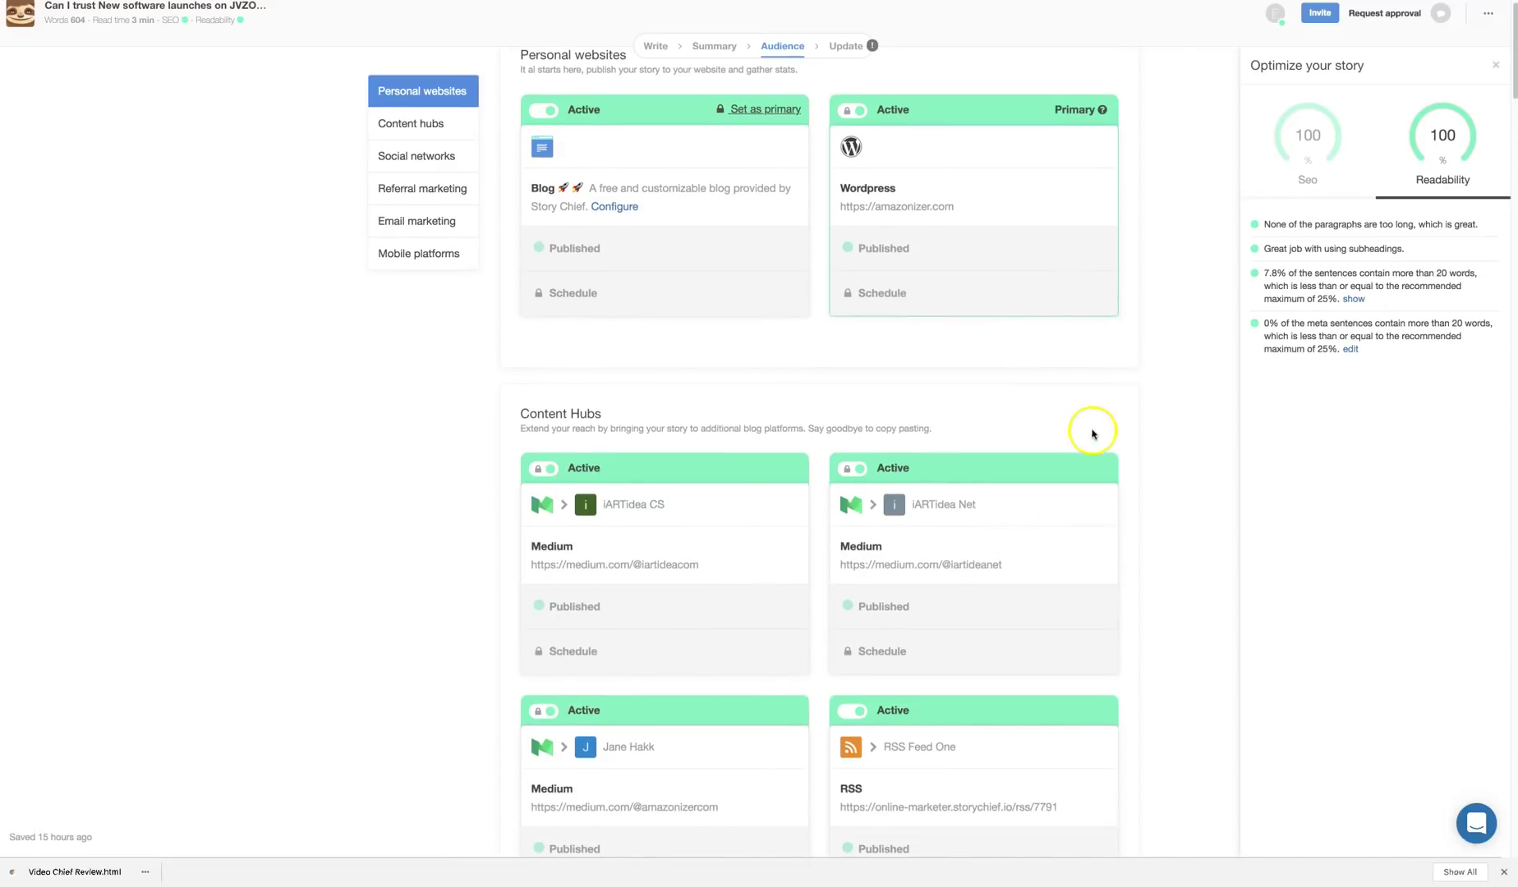
scroll(1060, 386, "up", 2)
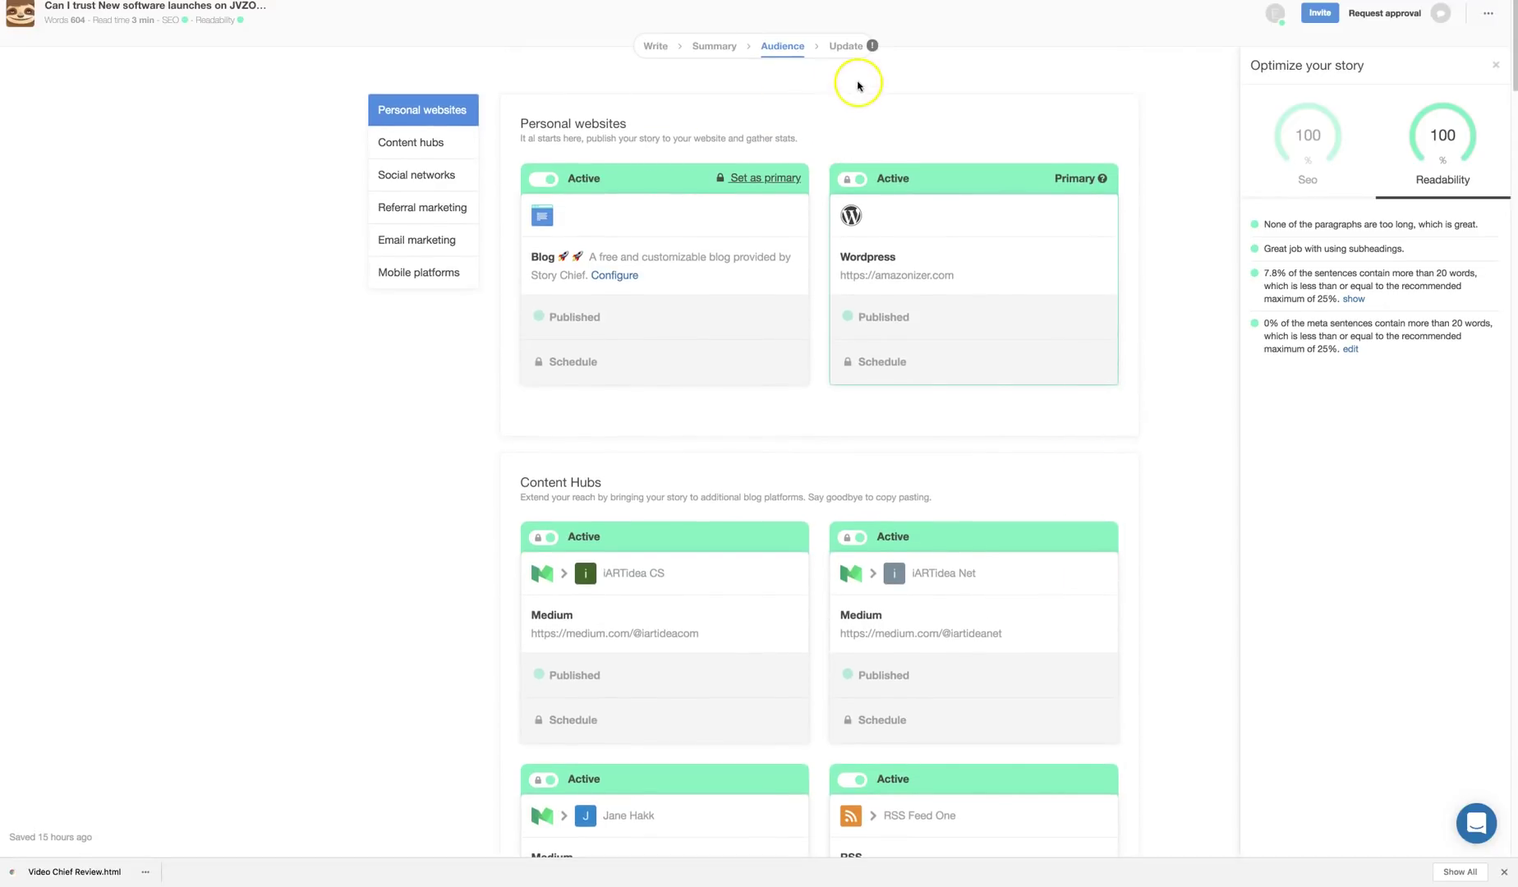
left_click(838, 49)
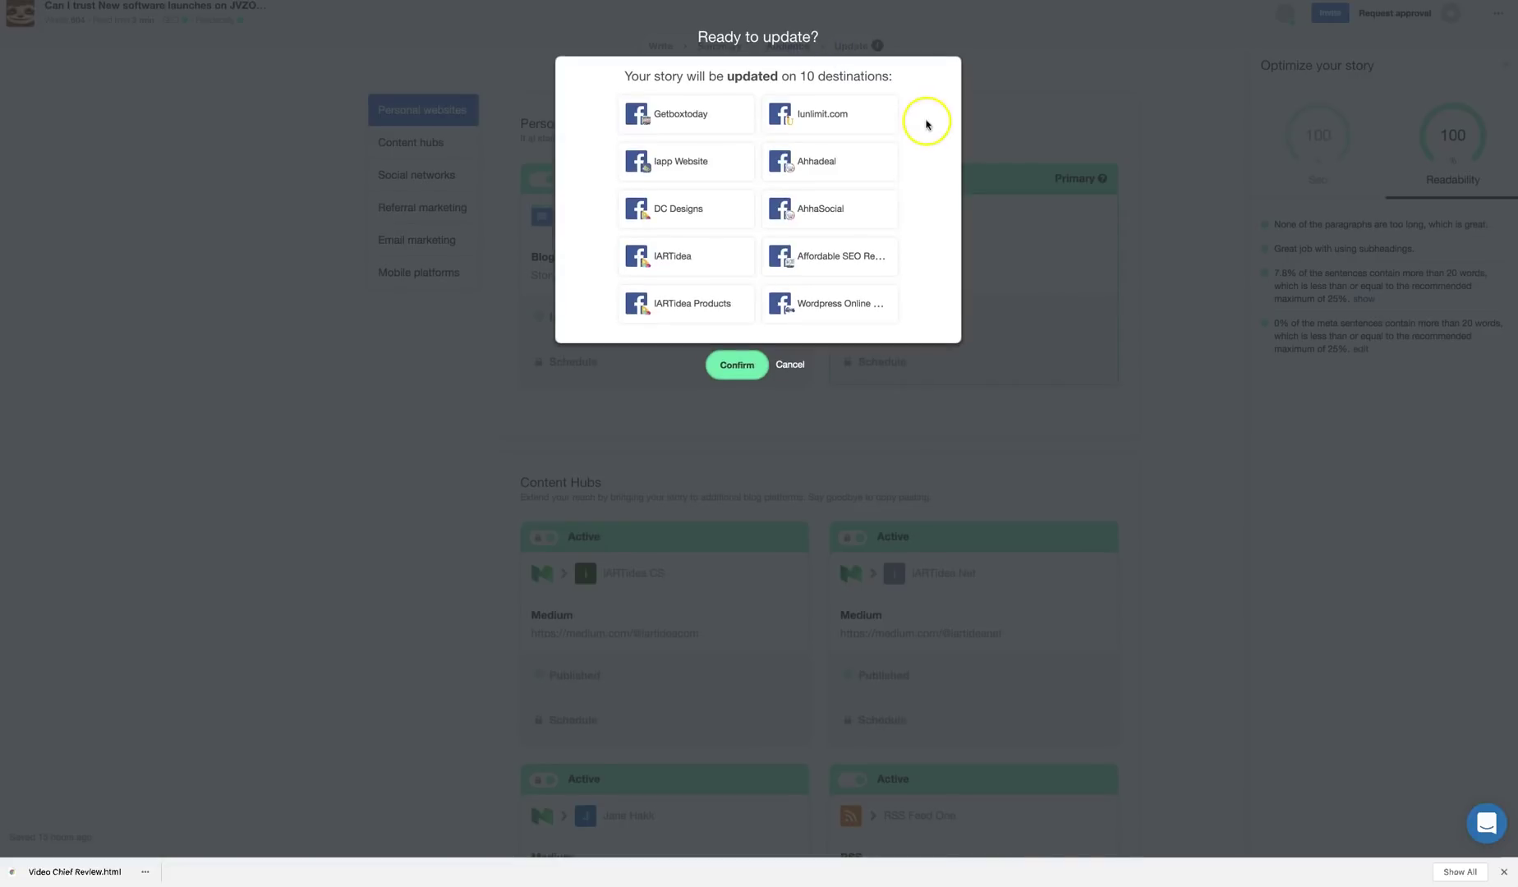
left_click(800, 368)
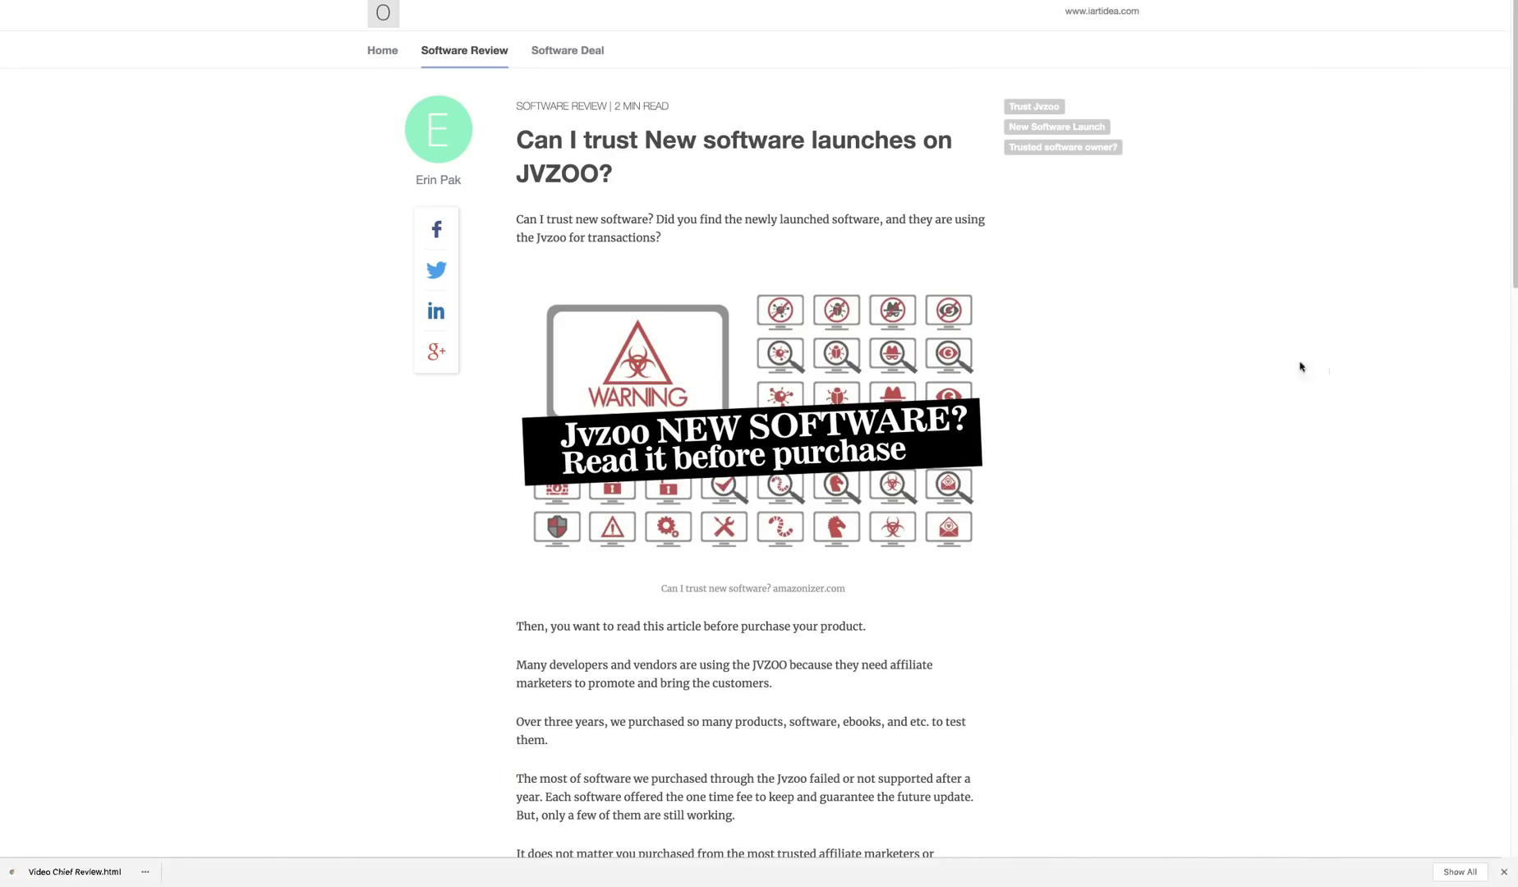
Read through the published JVZOO article on the Story Chief blog, and go back to the blog's home page
scroll(248, 379, "down", 5)
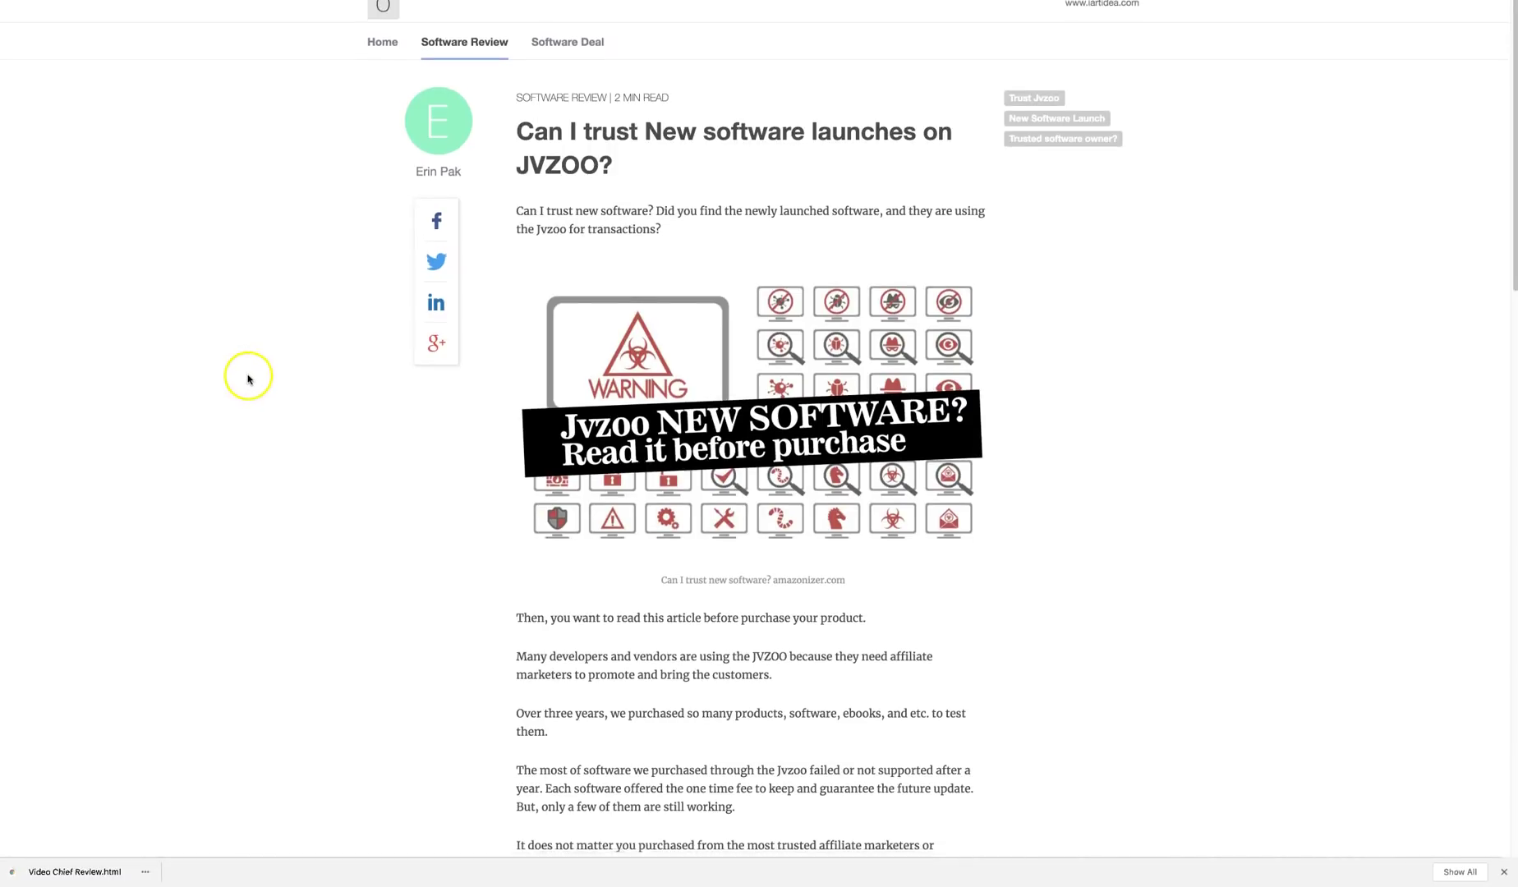
scroll(248, 379, "up", 5)
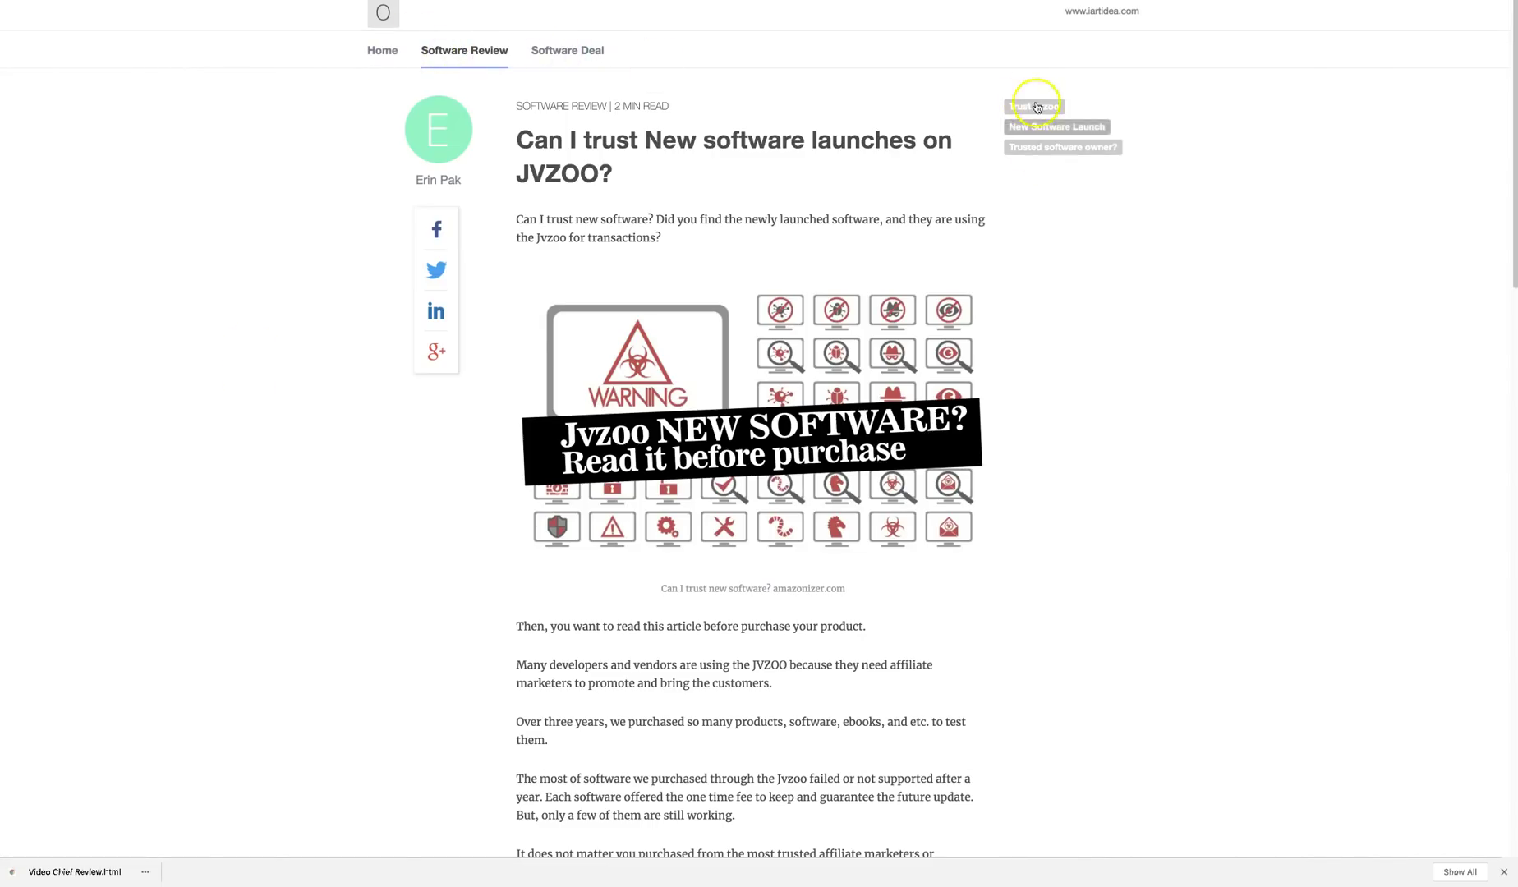
scroll(1108, 264, "down", 3)
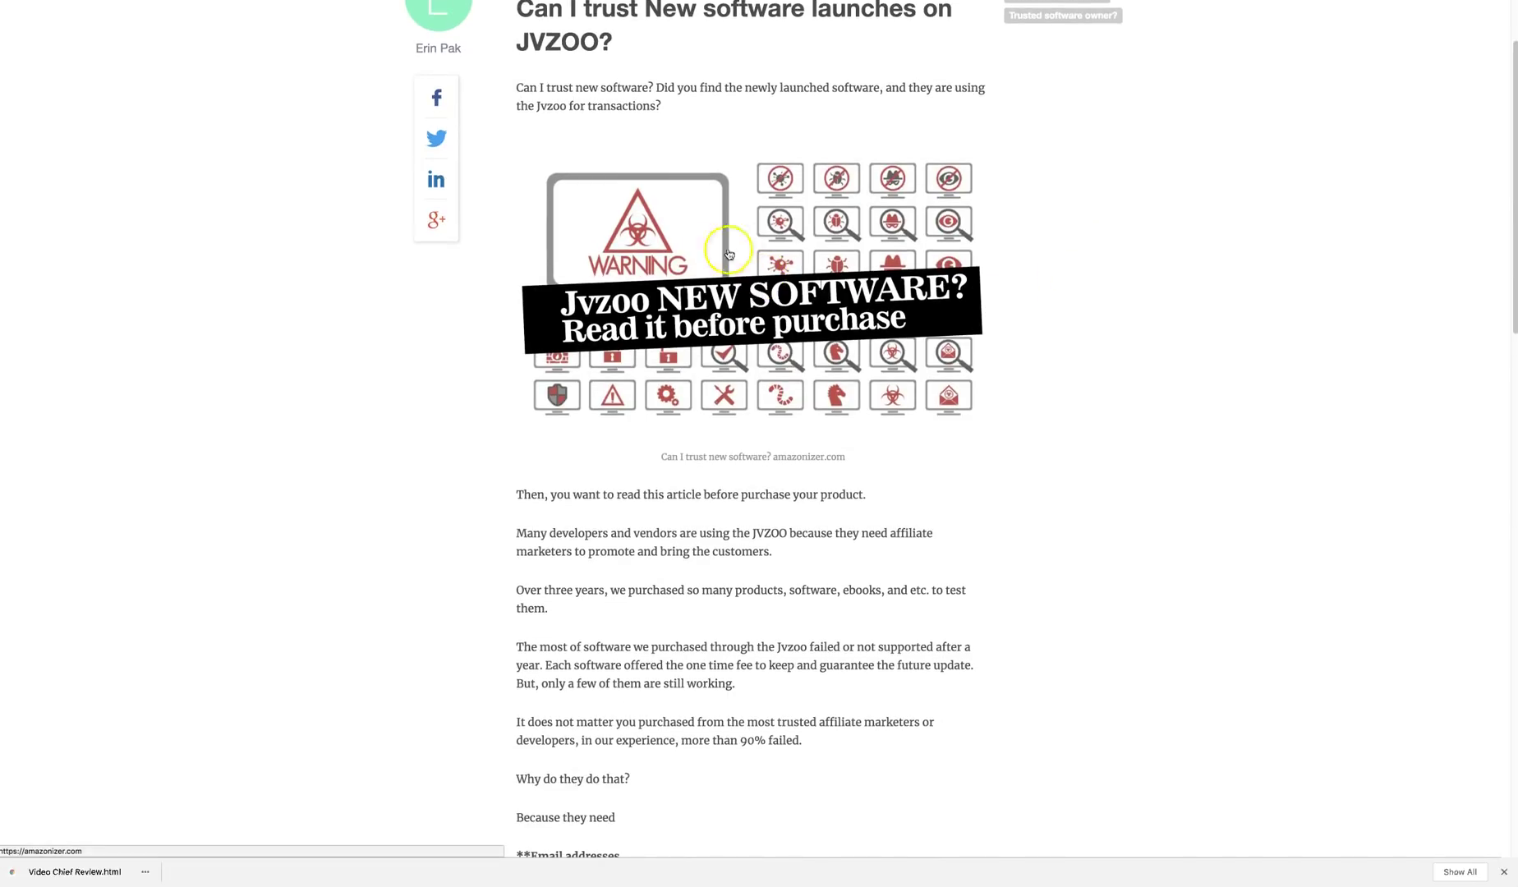
scroll(1150, 315, "down", 8)
left_click_drag(780, 323, 503, 329)
scroll(491, 363, "down", 5)
left_click_drag(507, 206, 604, 285)
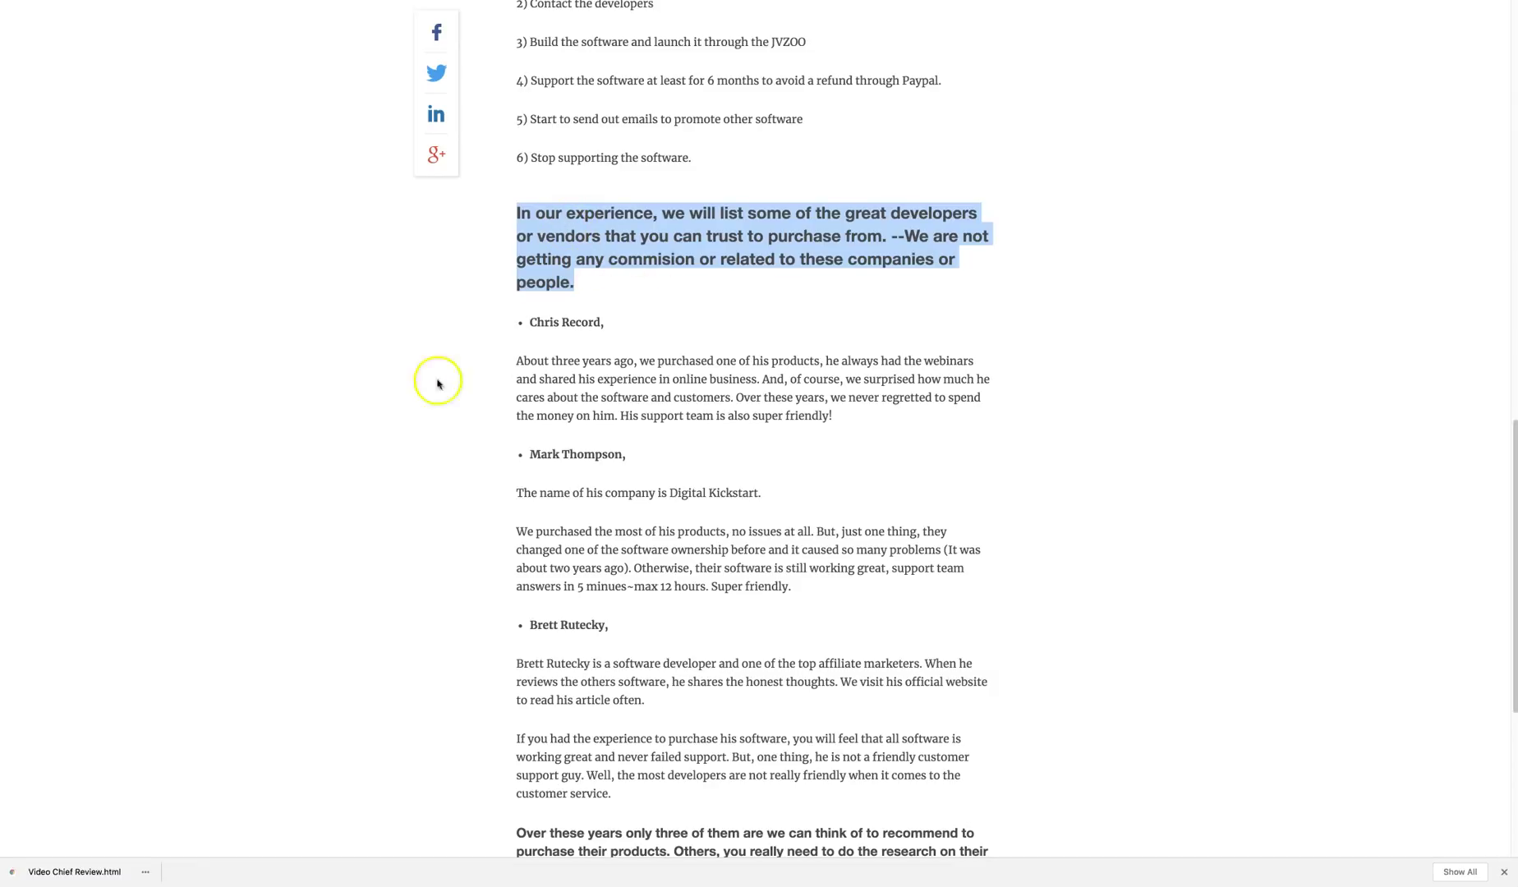
scroll(411, 453, "down", 5)
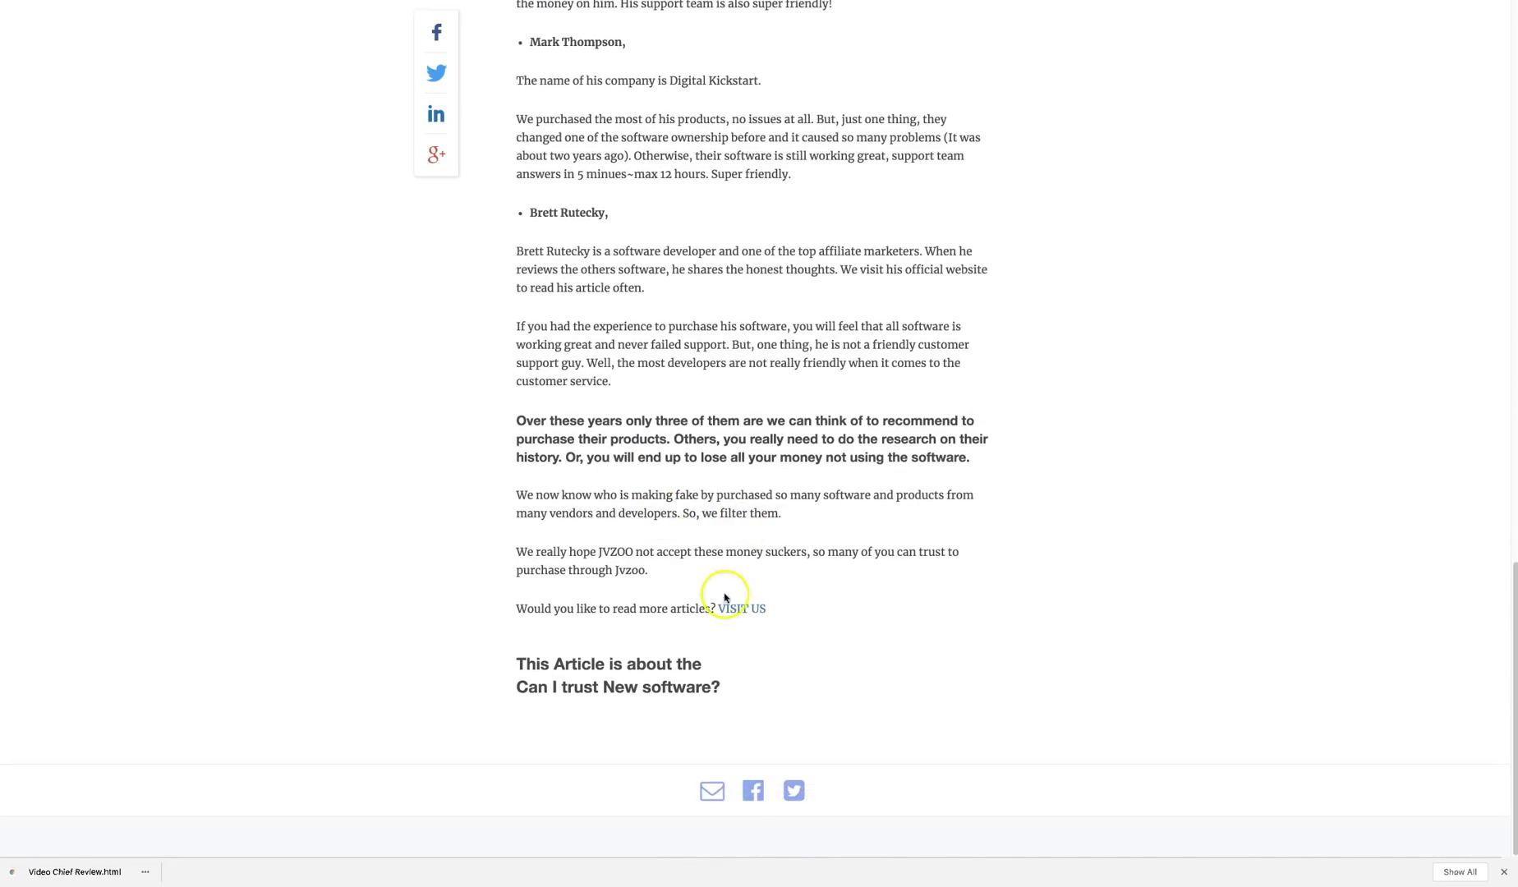
scroll(813, 515, "up", 15)
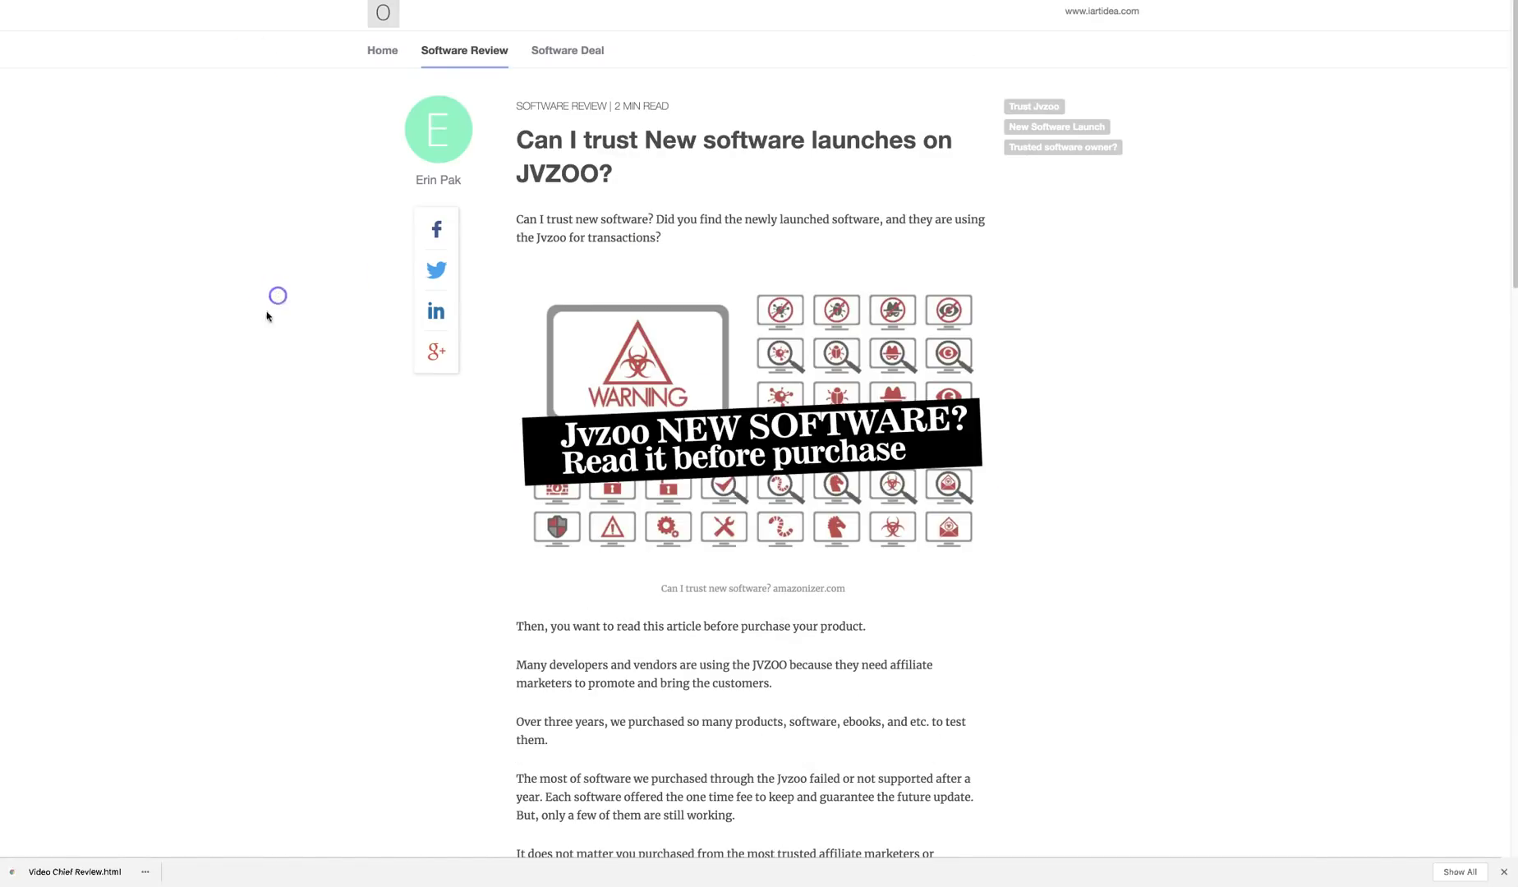
key("alt+Left")
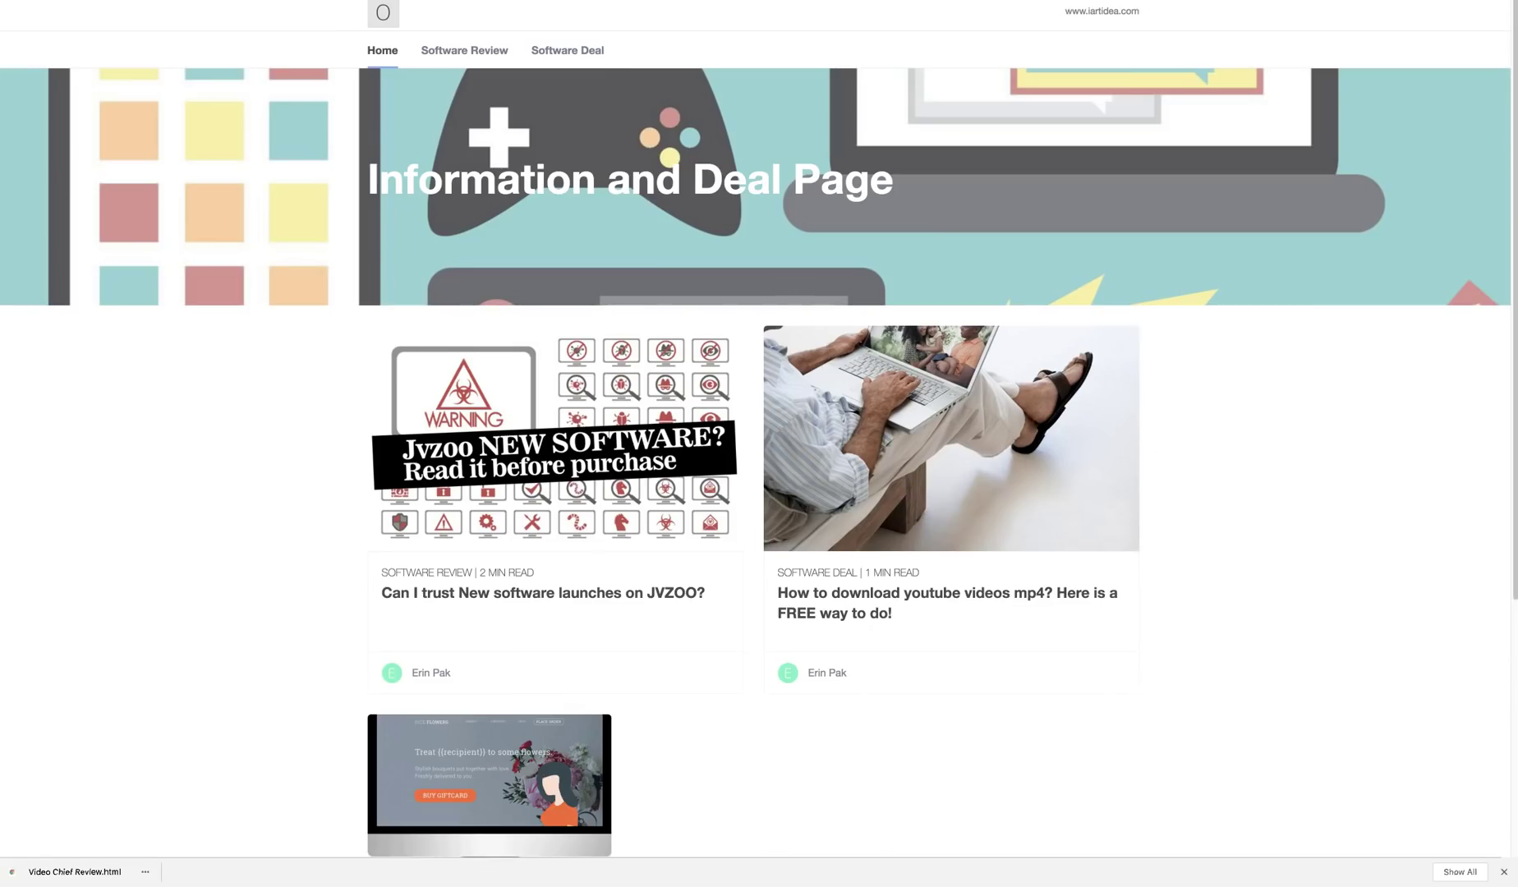
Switch to the WordPress editor with the same JVZOO post and view the post on the live site
key("ctrl+shift+Tab")
scroll(597, 281, "up", 5)
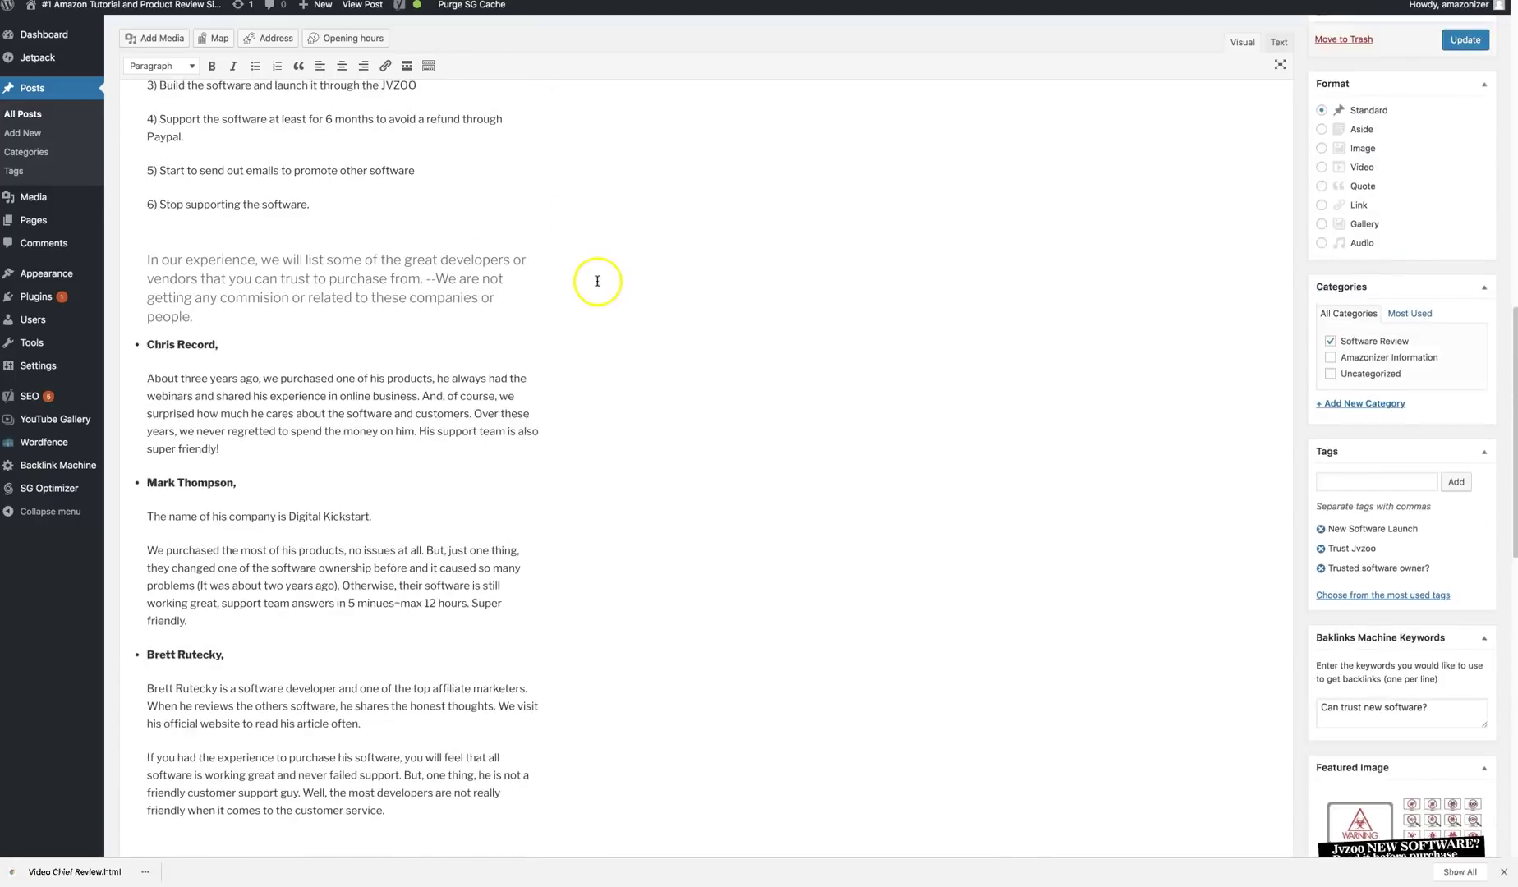
scroll(597, 281, "up", 15)
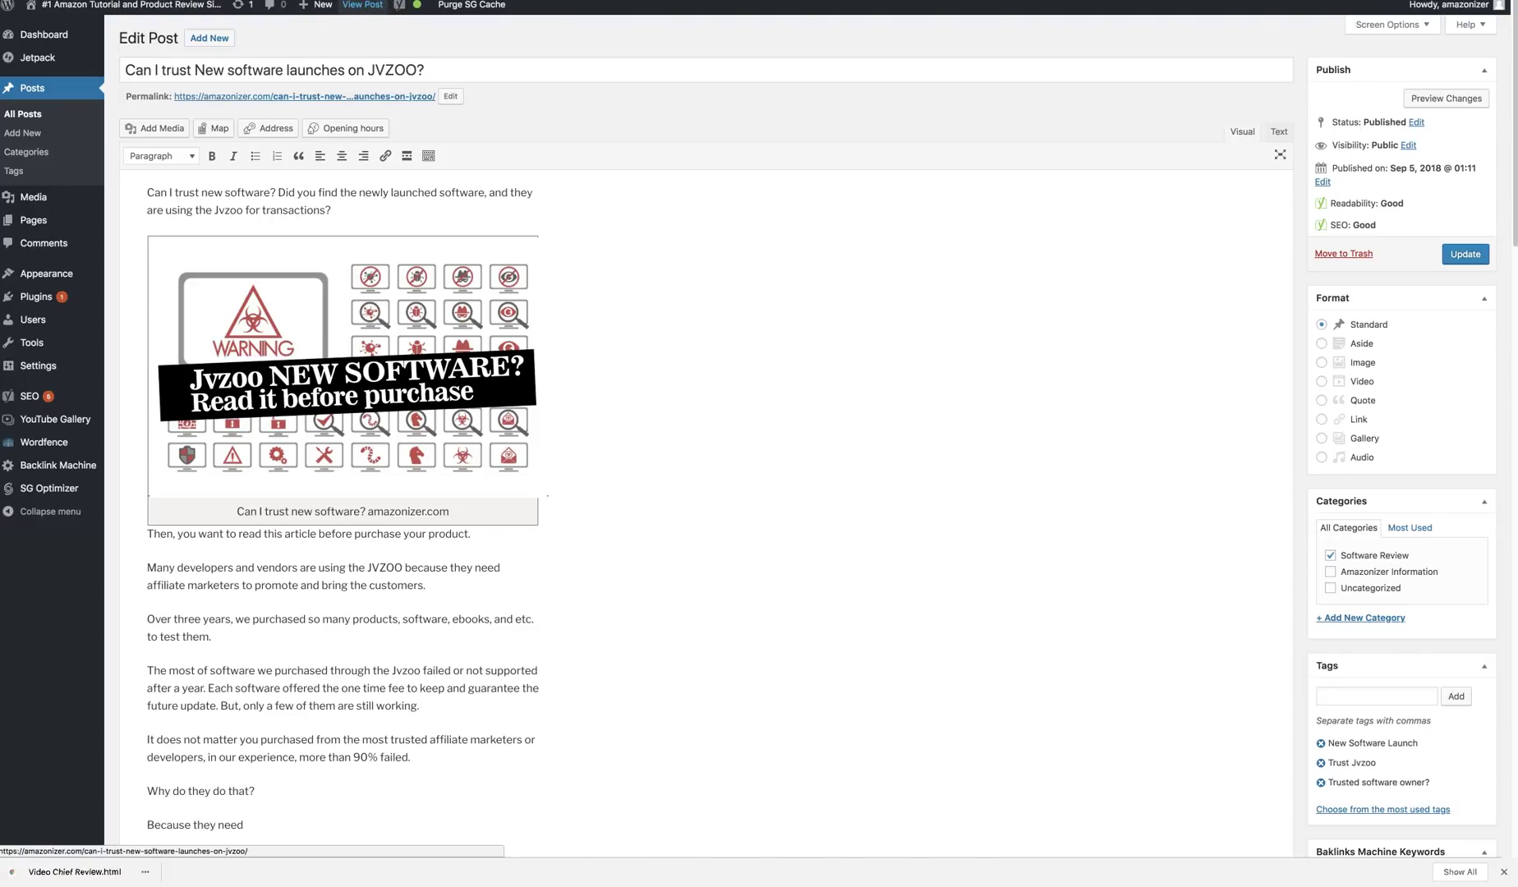
left_click(362, 5)
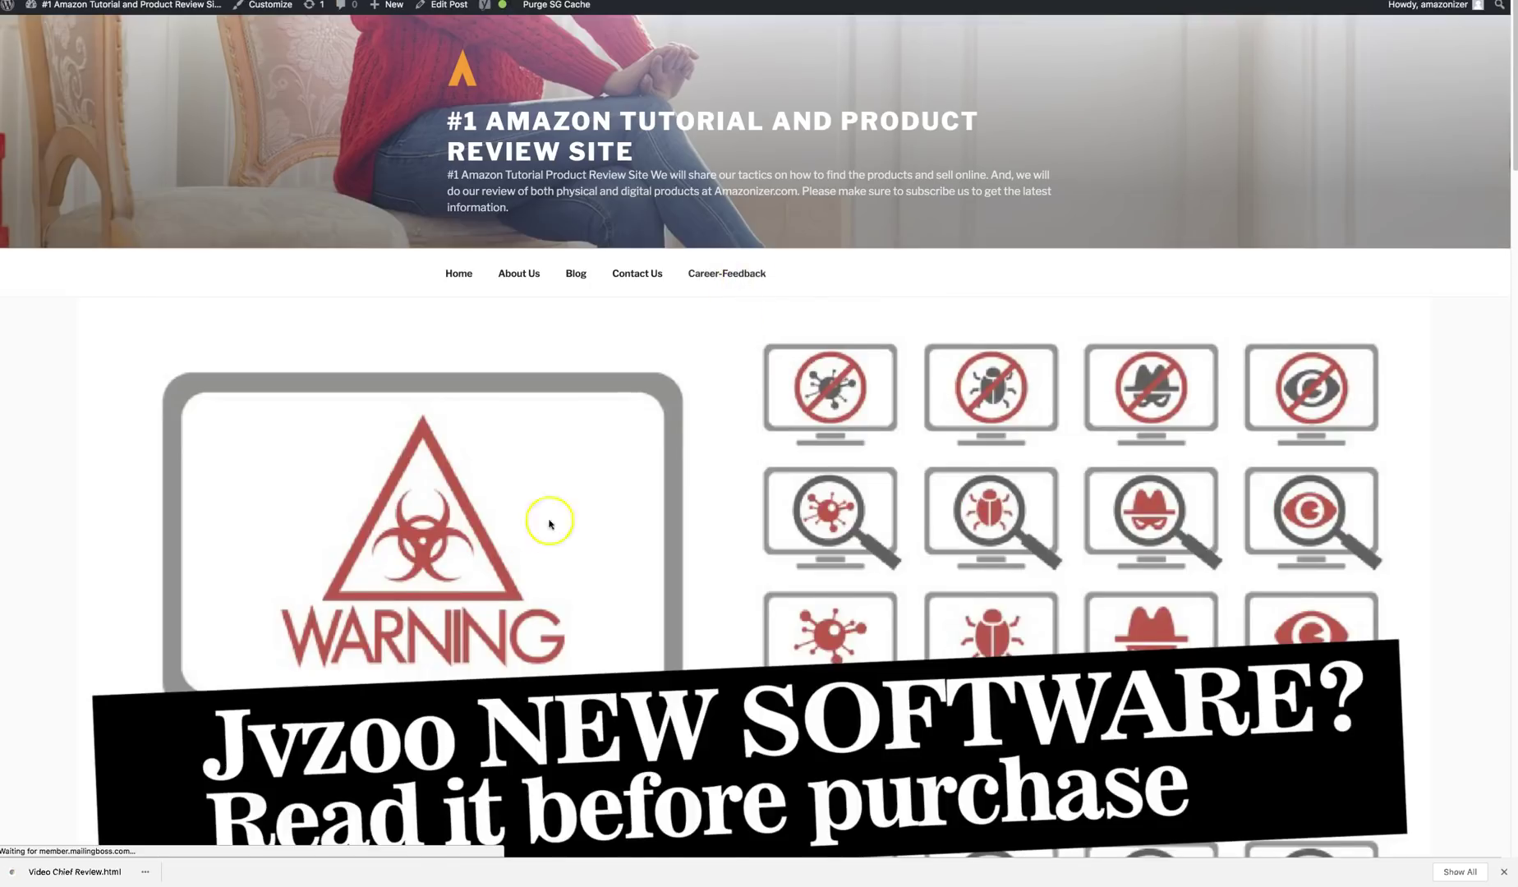
Examine the live WordPress post's layout, headings and text down to its closing category and tags, and return to the post editor
scroll(549, 523, "down", 10)
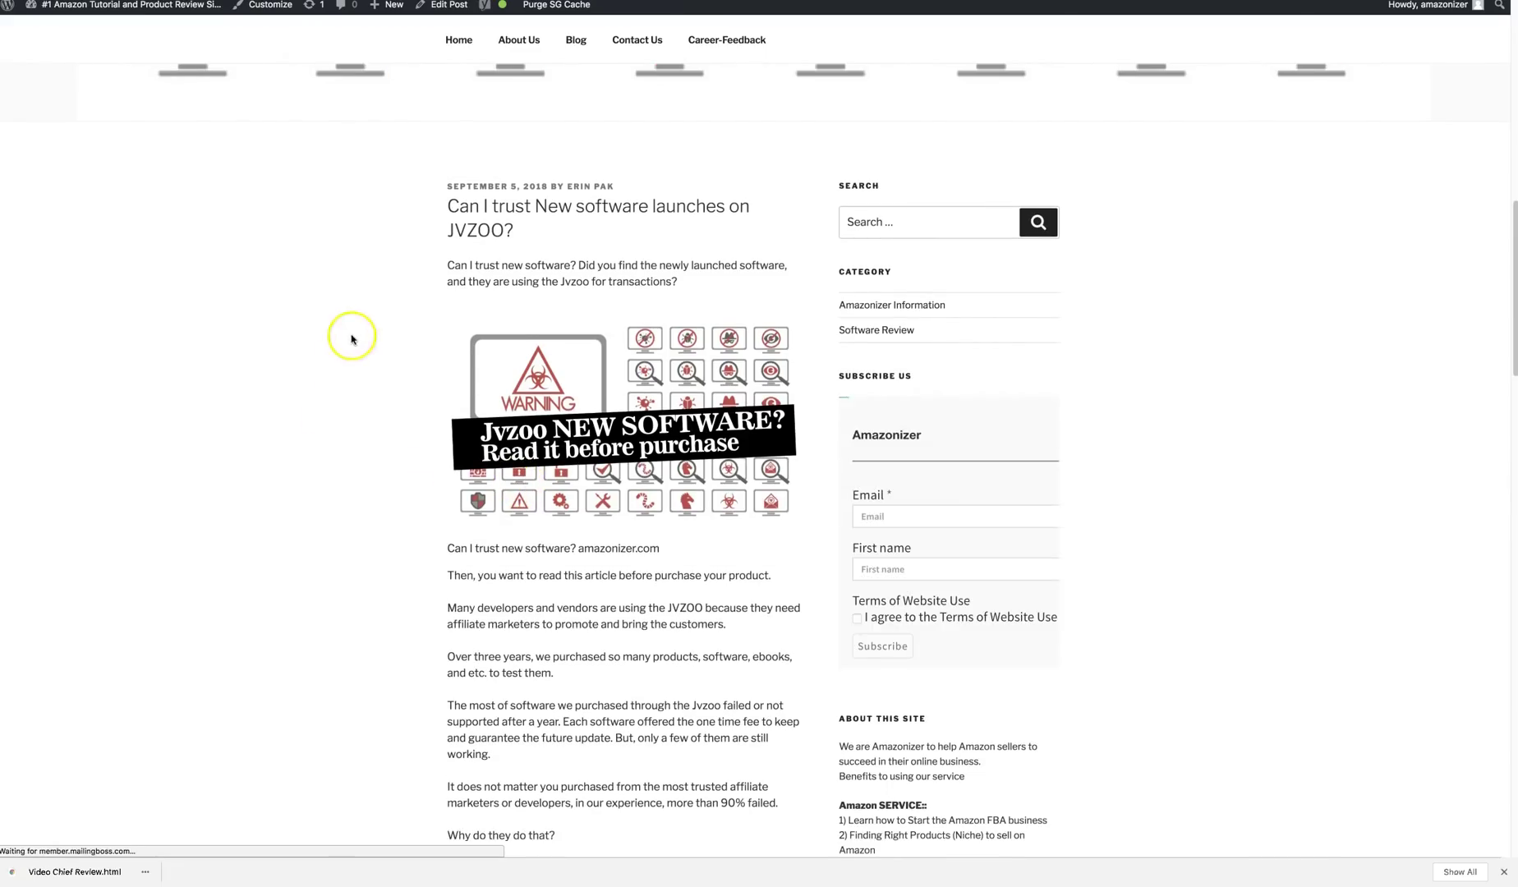
scroll(333, 384, "down", 3)
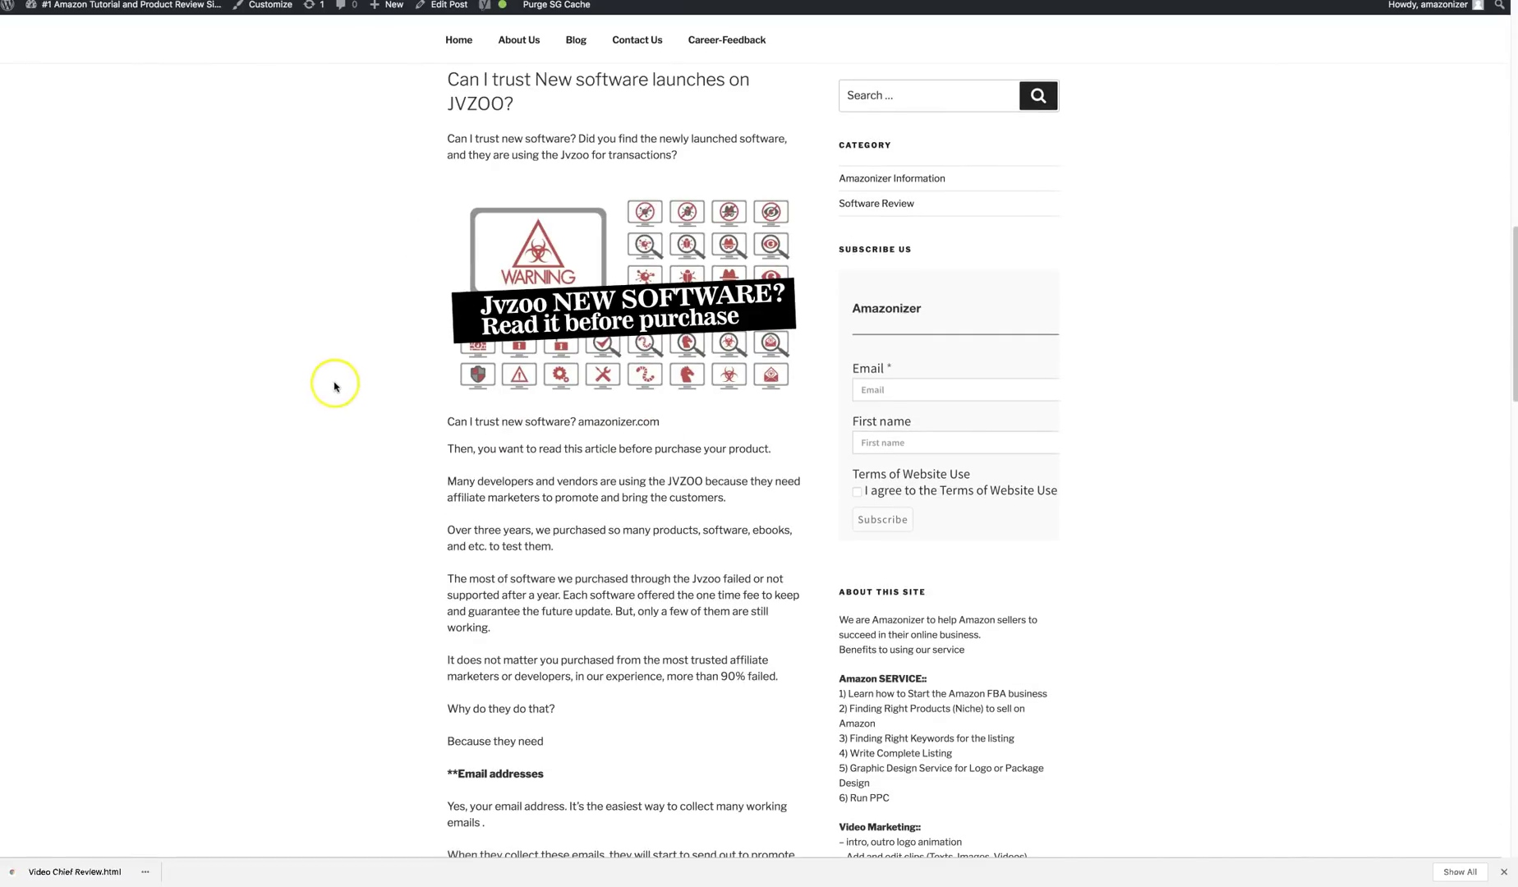
scroll(334, 386, "down", 3)
scroll(333, 384, "up", 4)
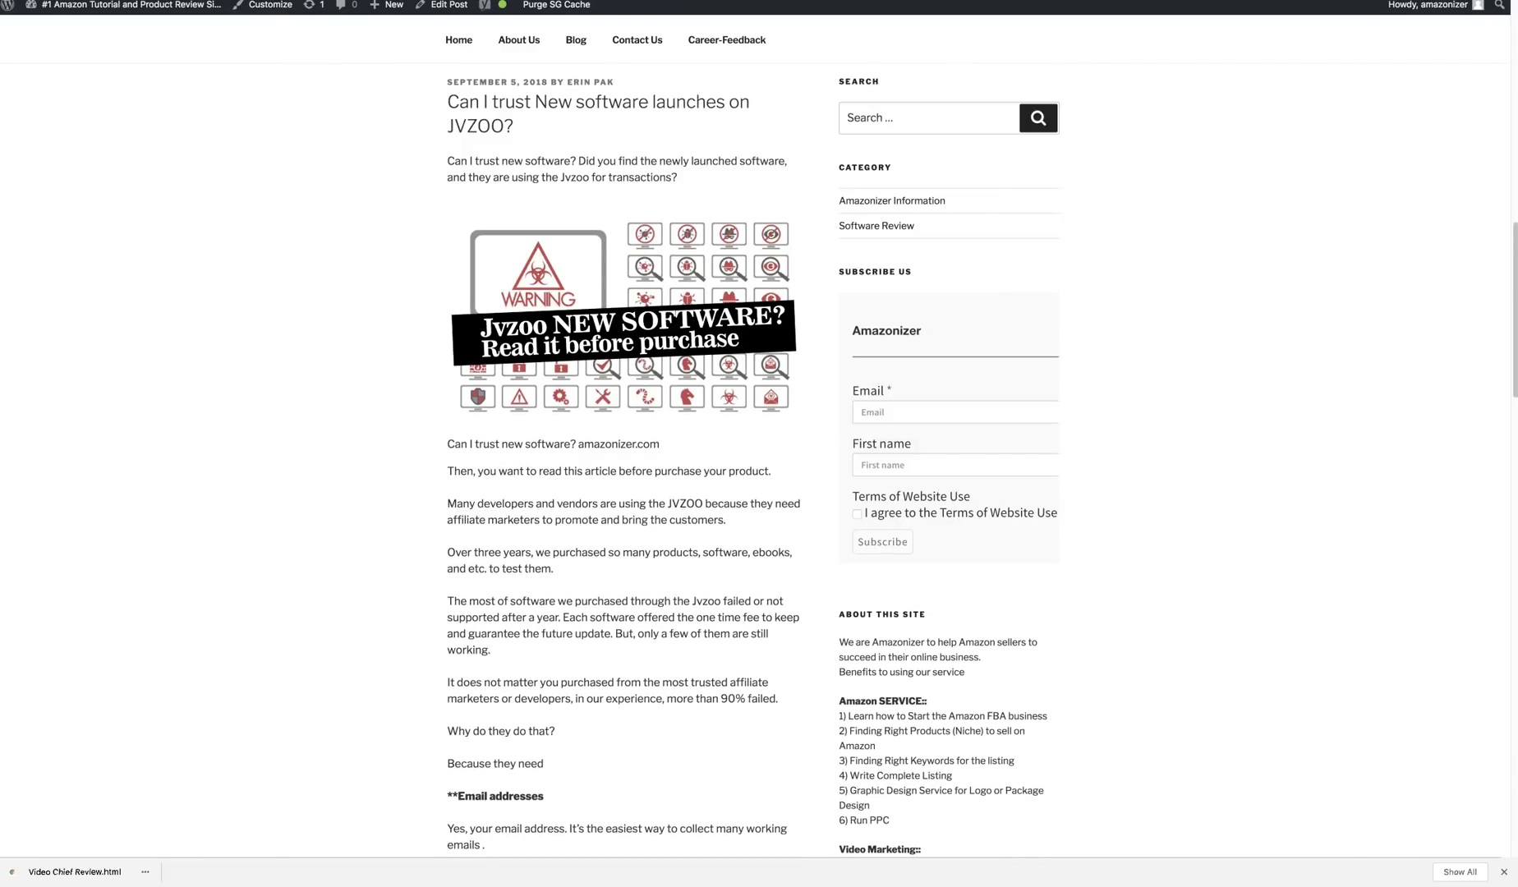
scroll(345, 466, "up", 5)
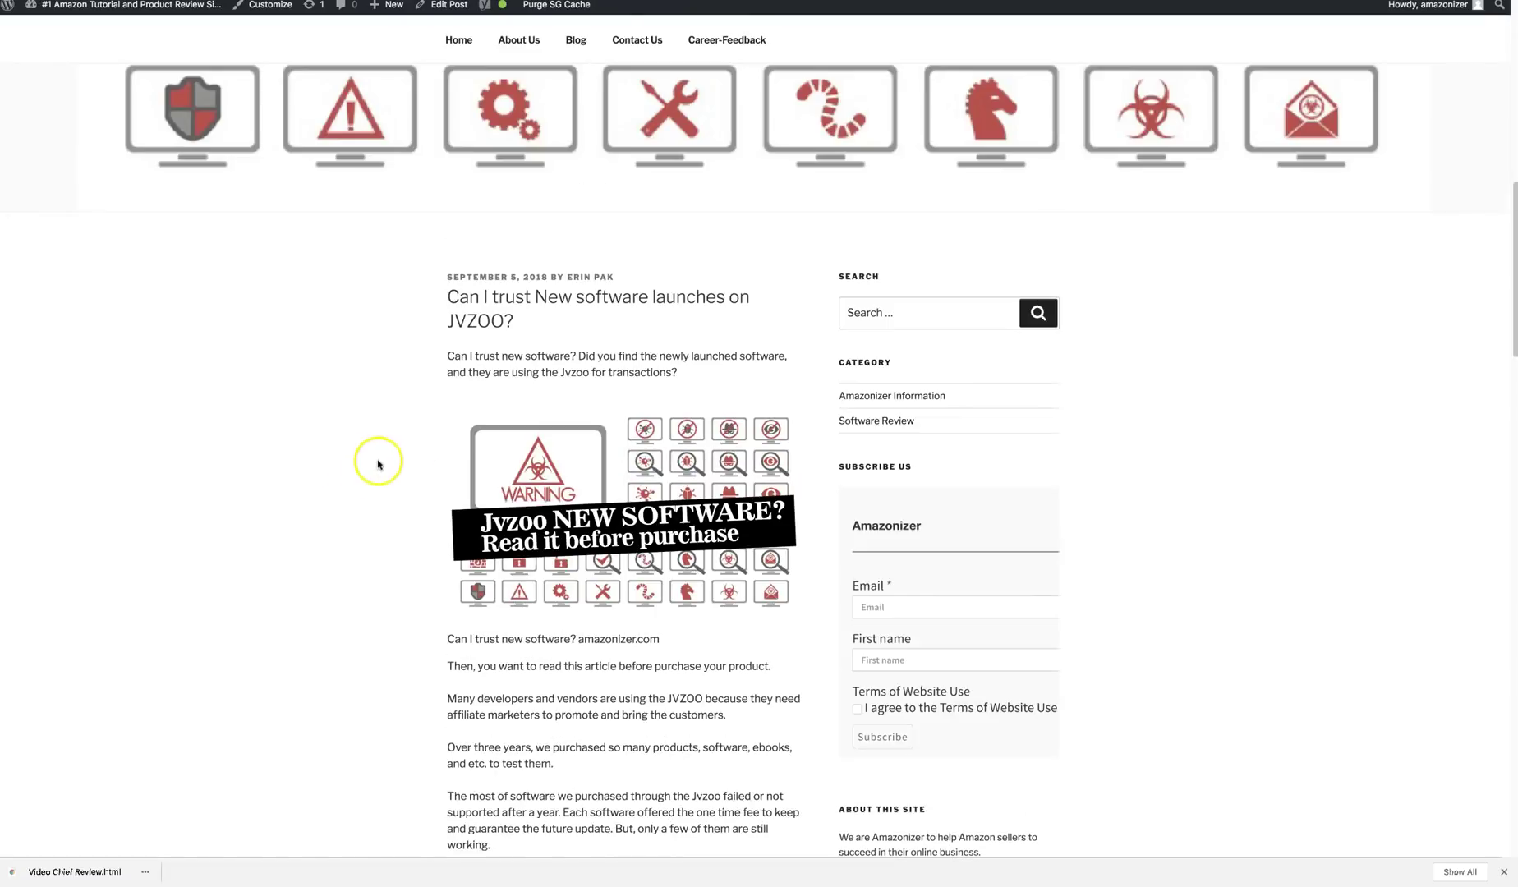
scroll(403, 398, "down", 4)
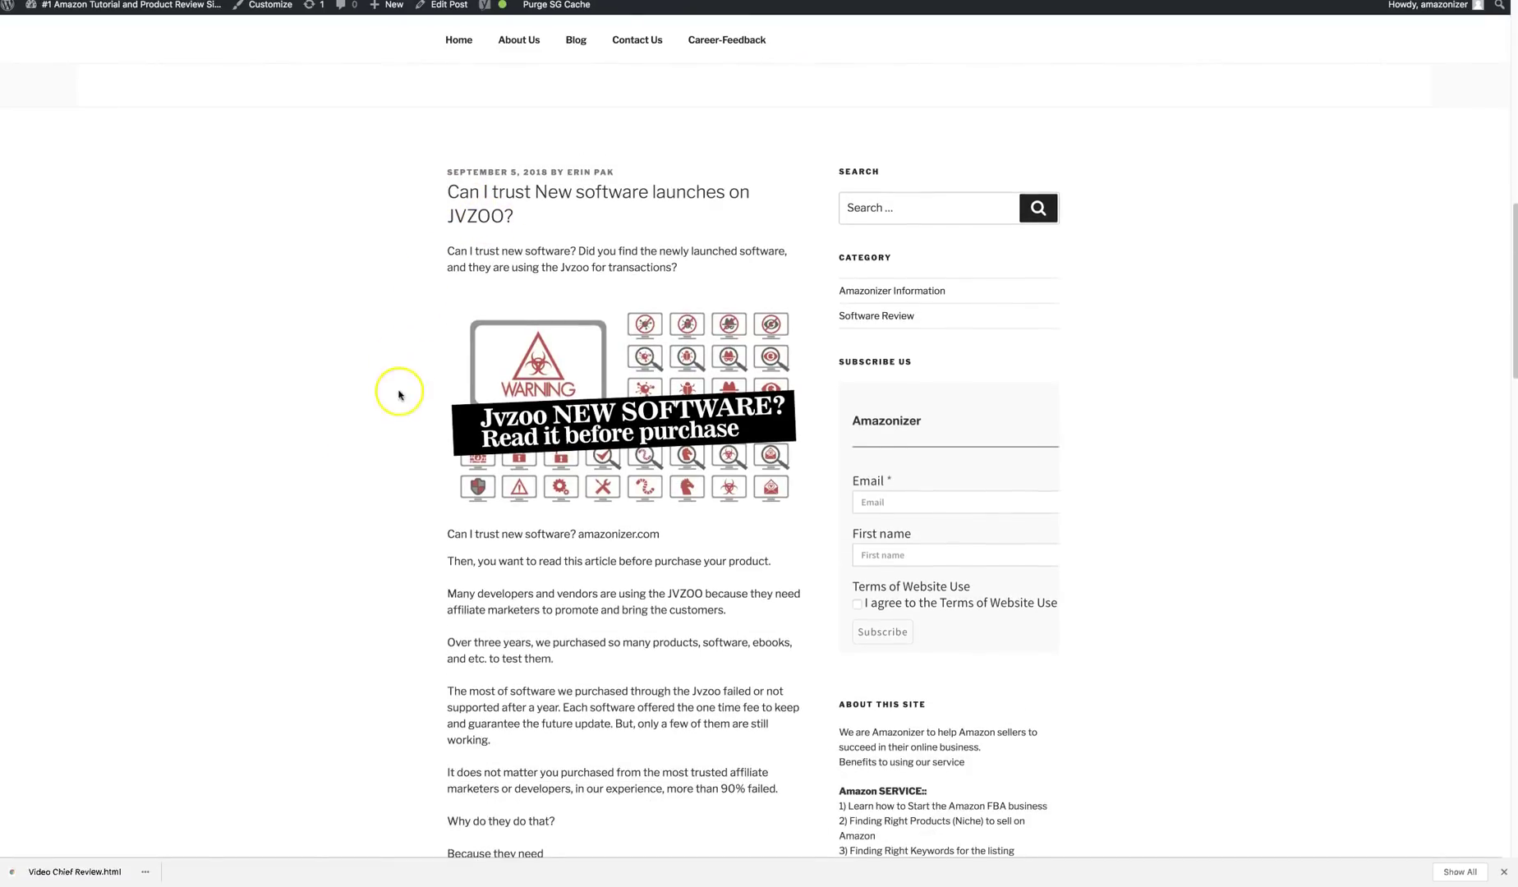
scroll(413, 408, "down", 4)
scroll(481, 467, "down", 3)
left_click_drag(415, 550, 408, 541)
scroll(408, 540, "down", 8)
left_click(413, 542)
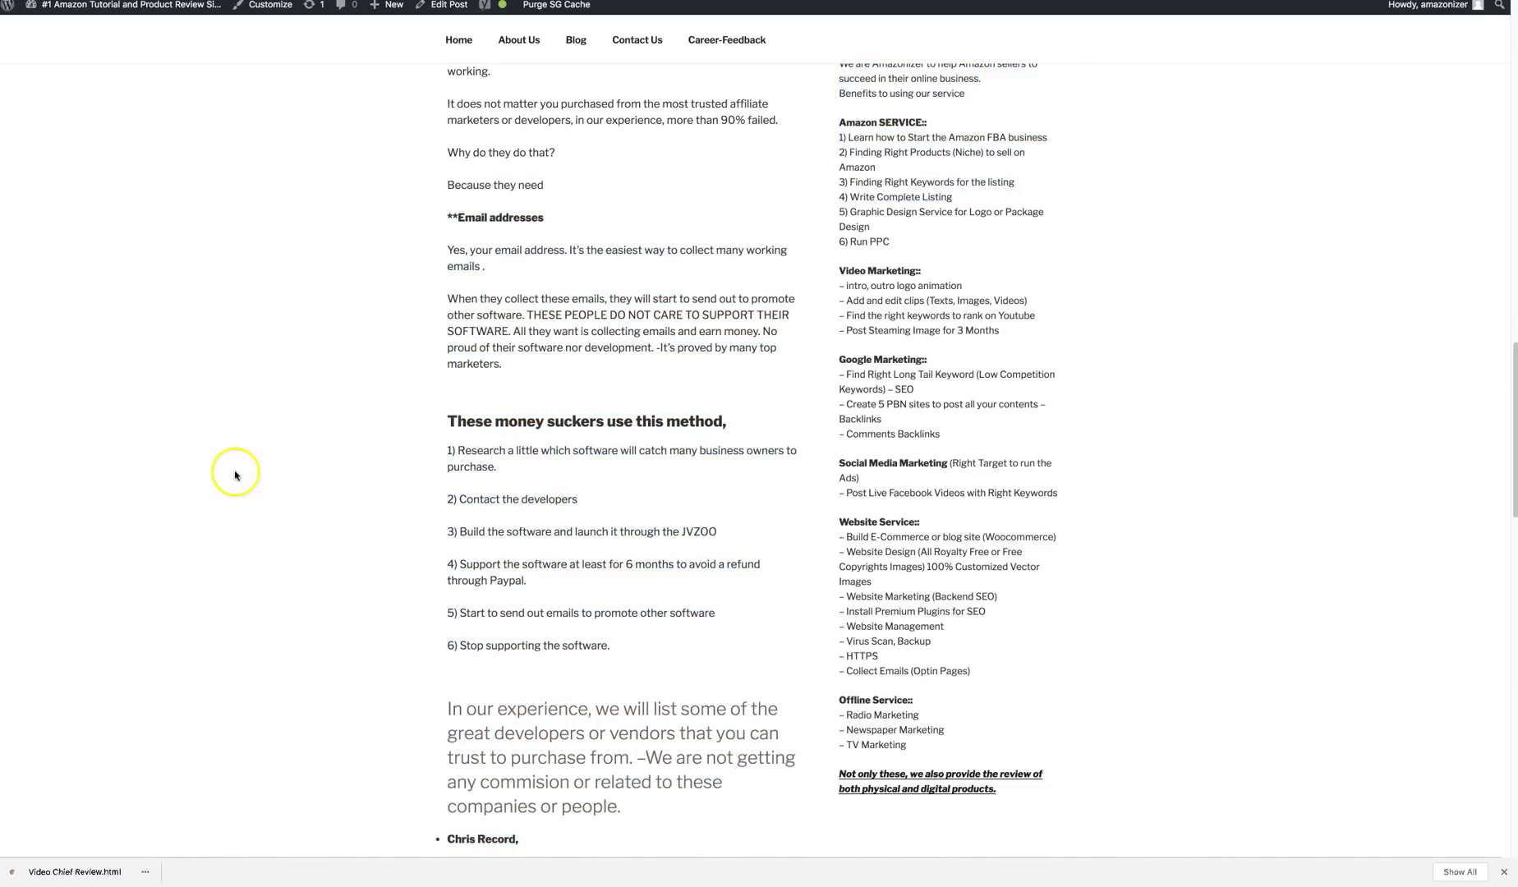
scroll(246, 477, "down", 4)
left_click_drag(493, 240, 735, 242)
left_click(395, 377)
scroll(376, 400, "down", 15)
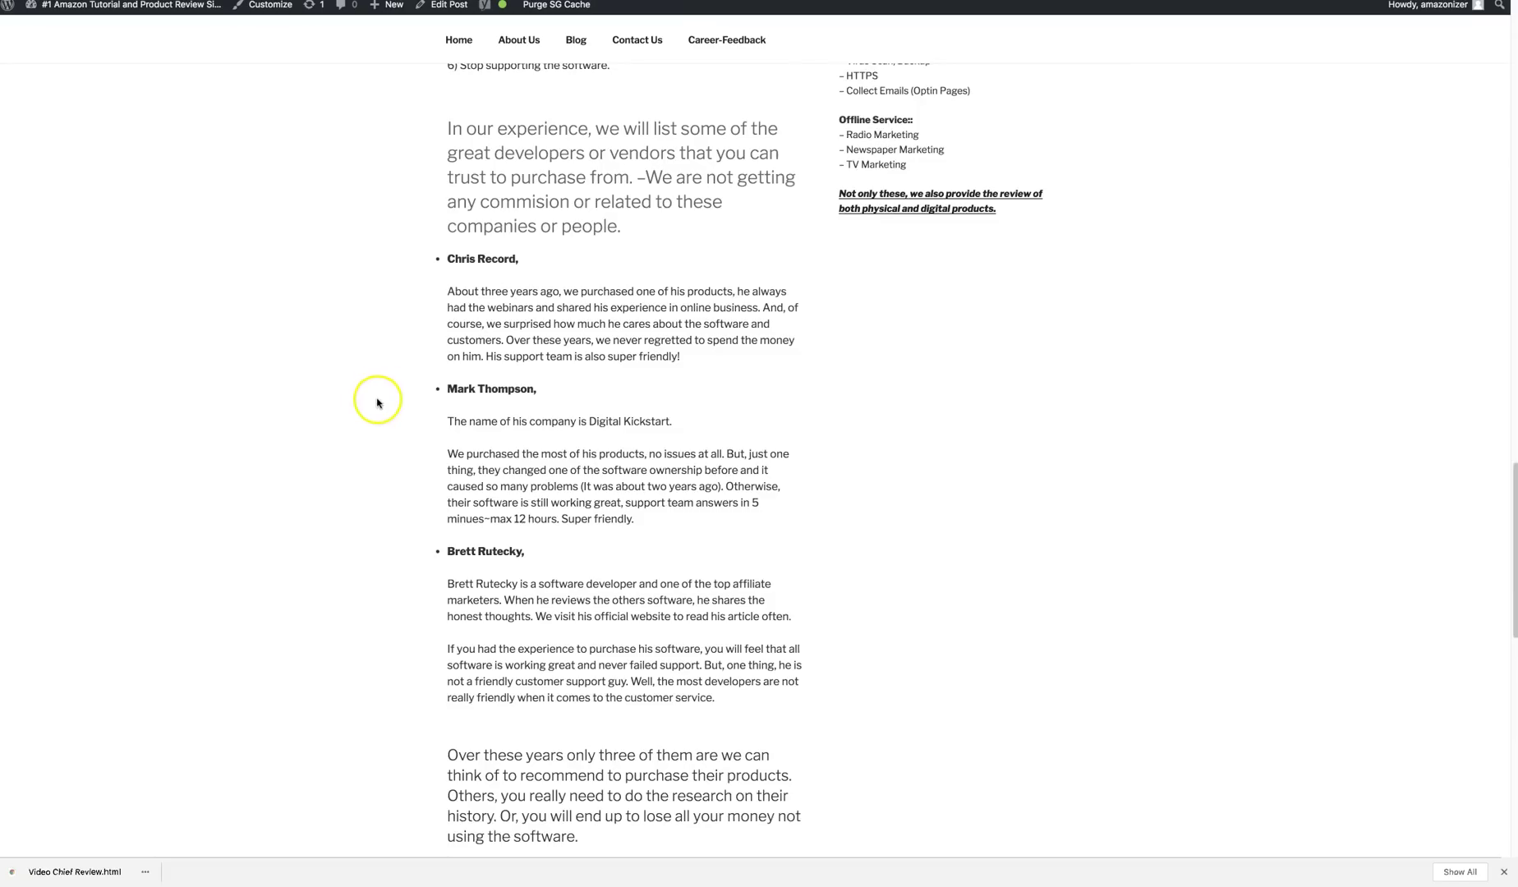
scroll(365, 418, "down", 8)
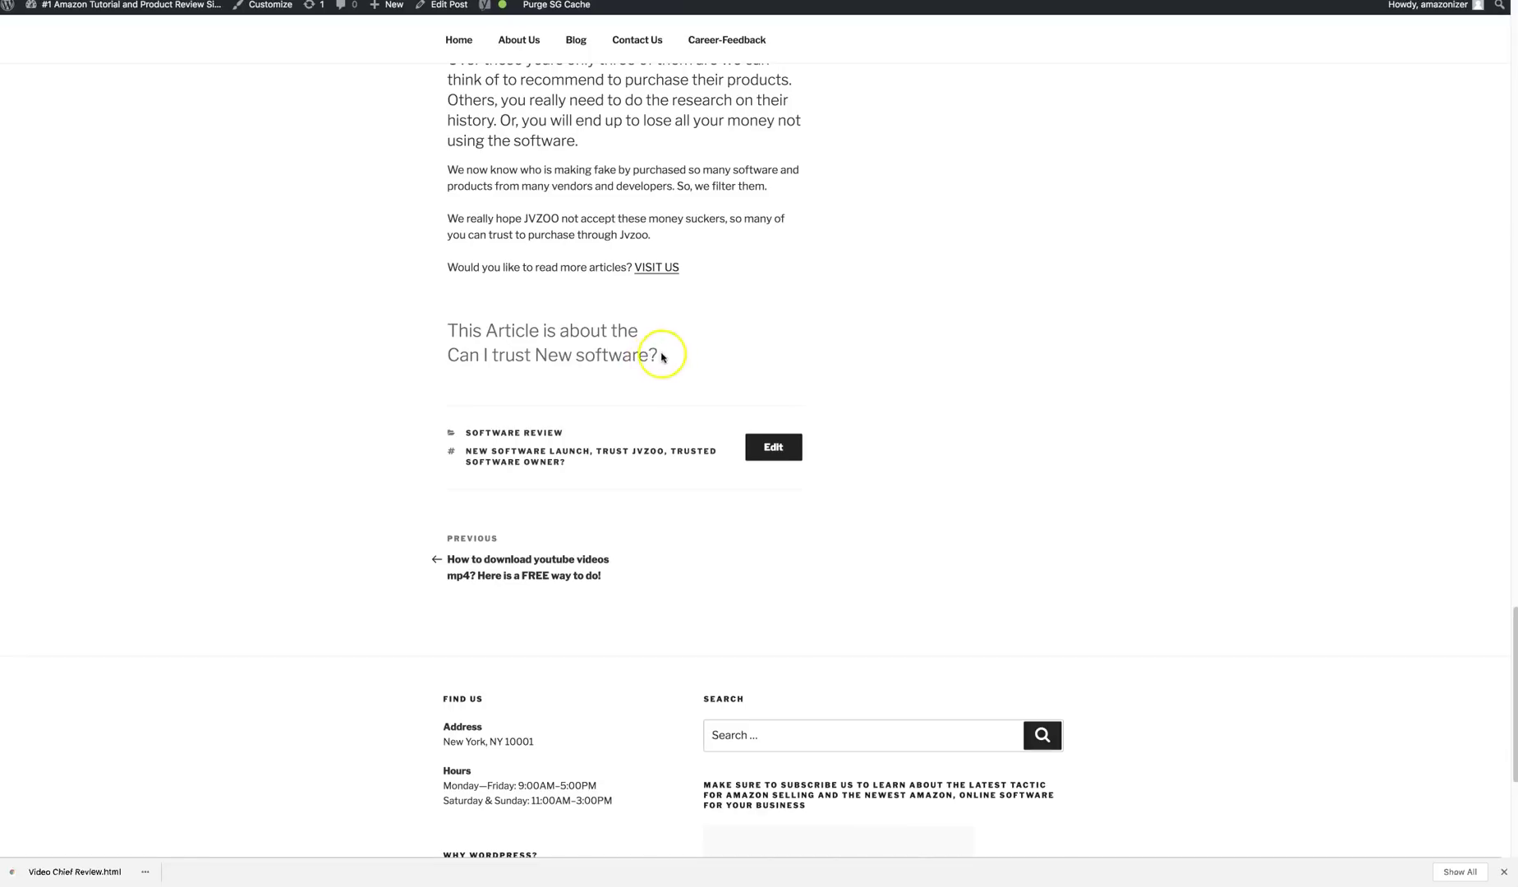
scroll(661, 356, "up", 1)
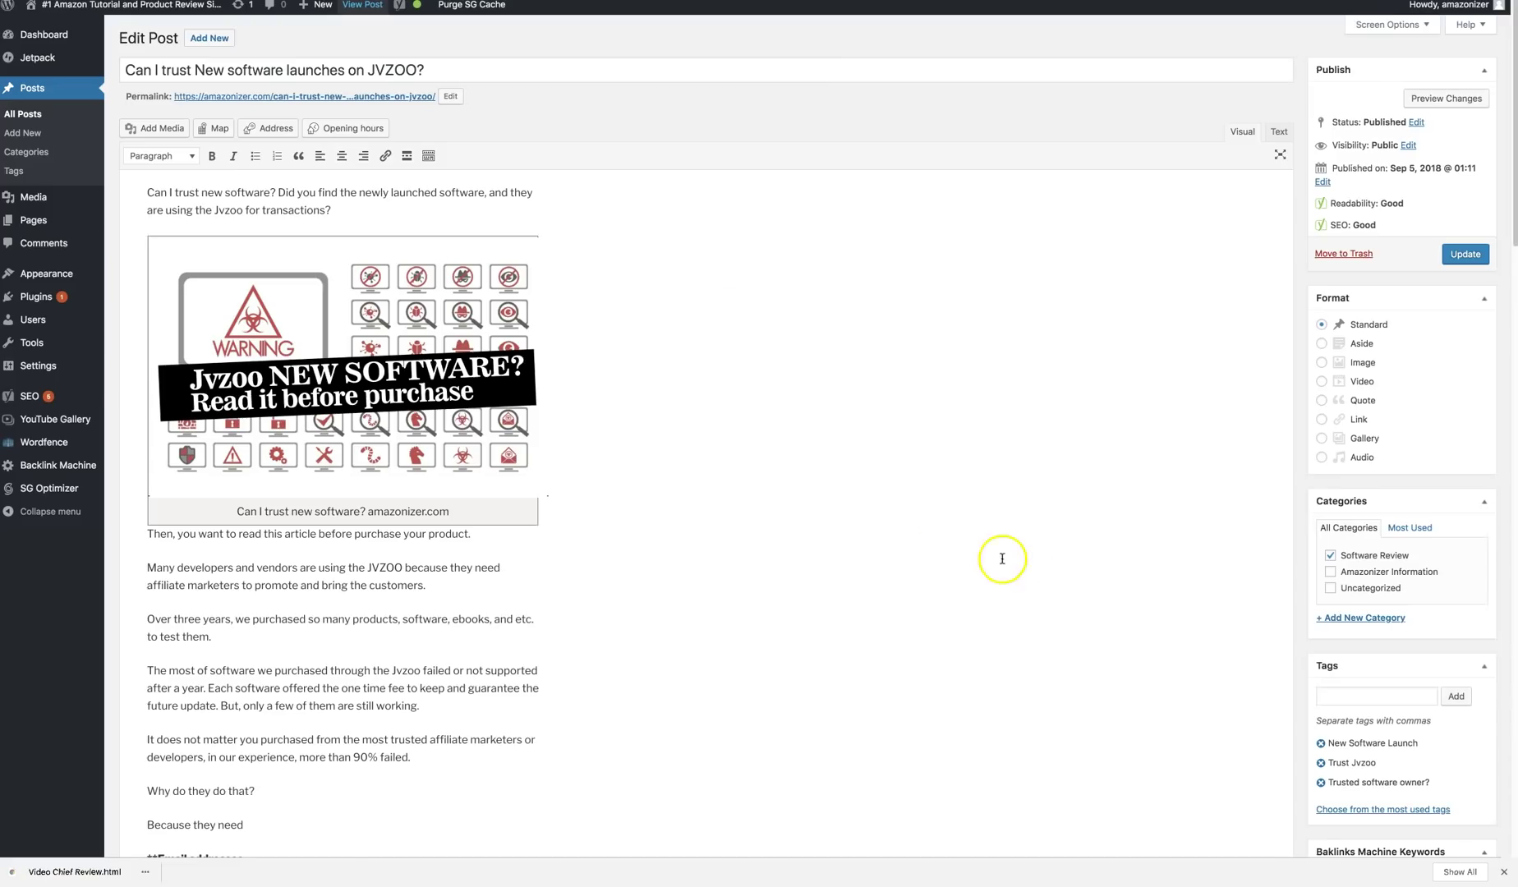
Examine the WordPress post's category, tags, backlink keywords, featured image and body text down to the Yoast SEO section
scroll(1027, 551, "down", 1)
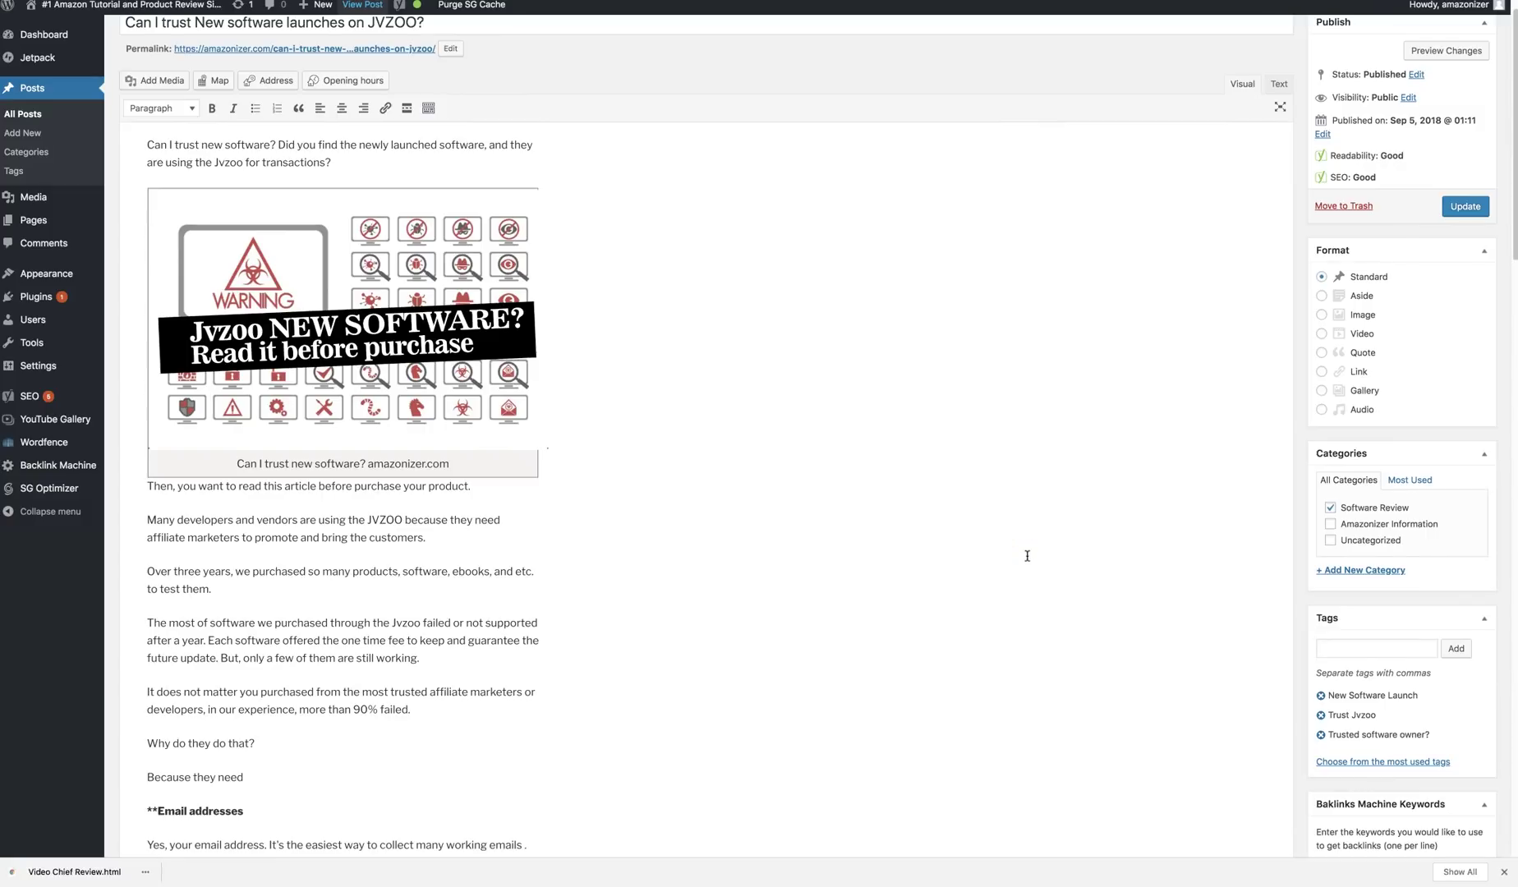
scroll(1026, 556, "up", 1)
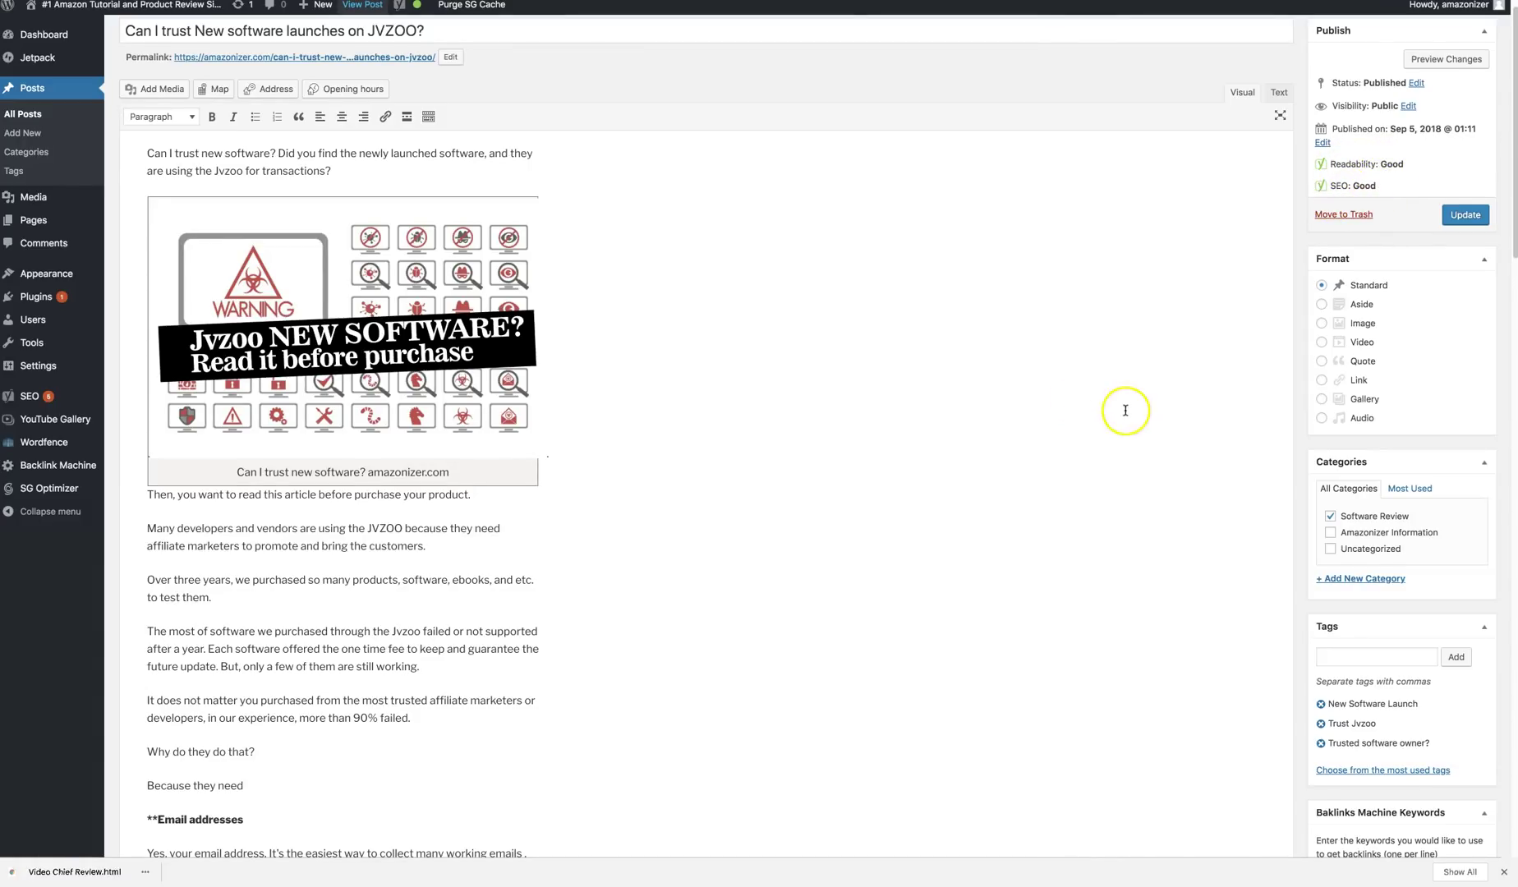
scroll(1125, 410, "down", 3)
left_click(1325, 367)
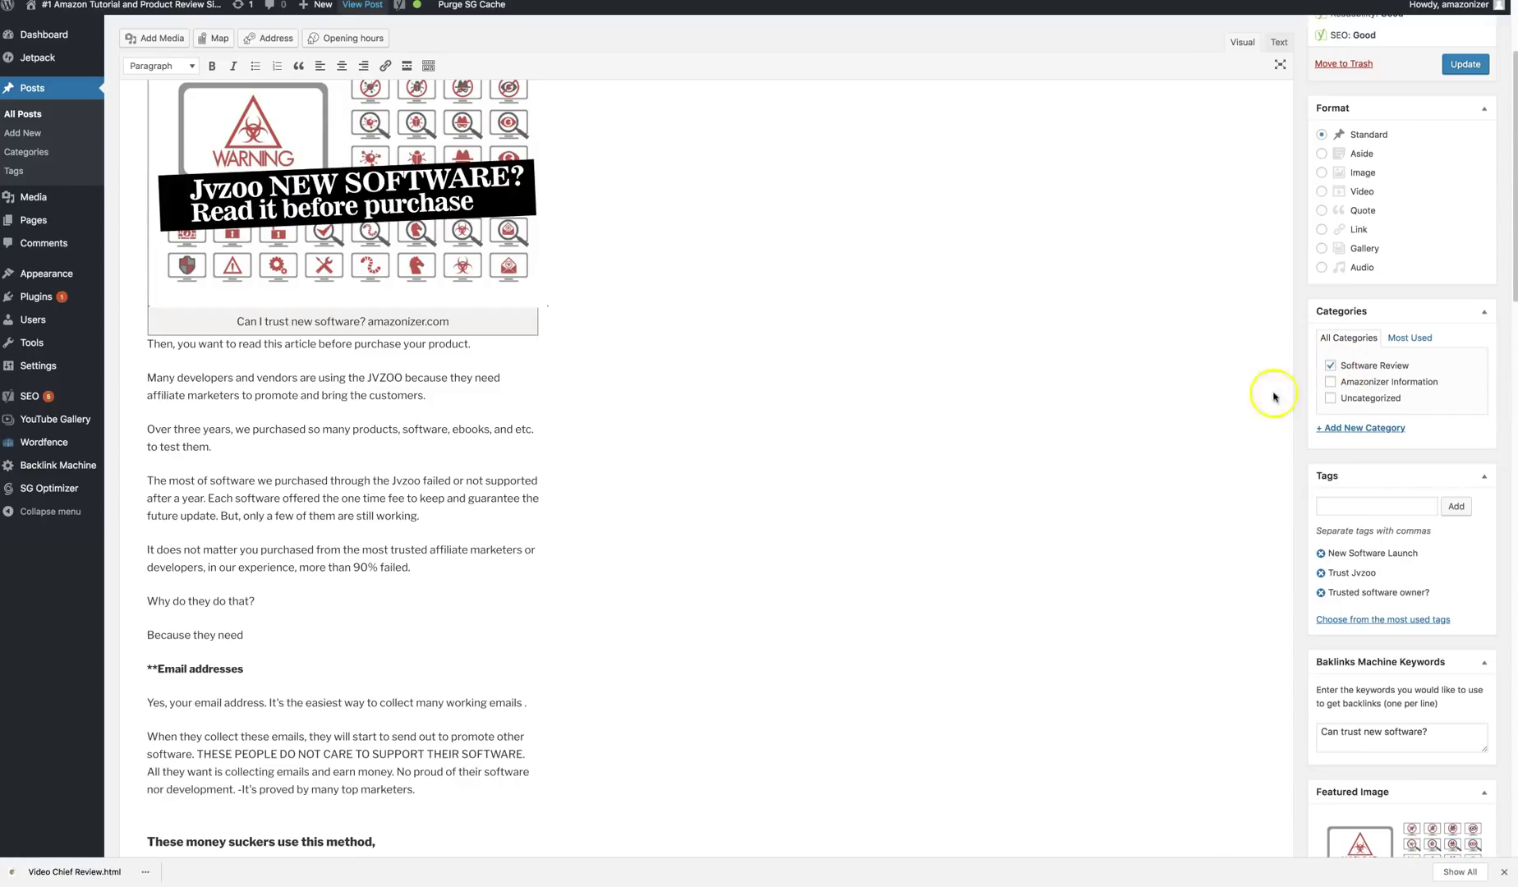
scroll(1145, 485, "down", 1)
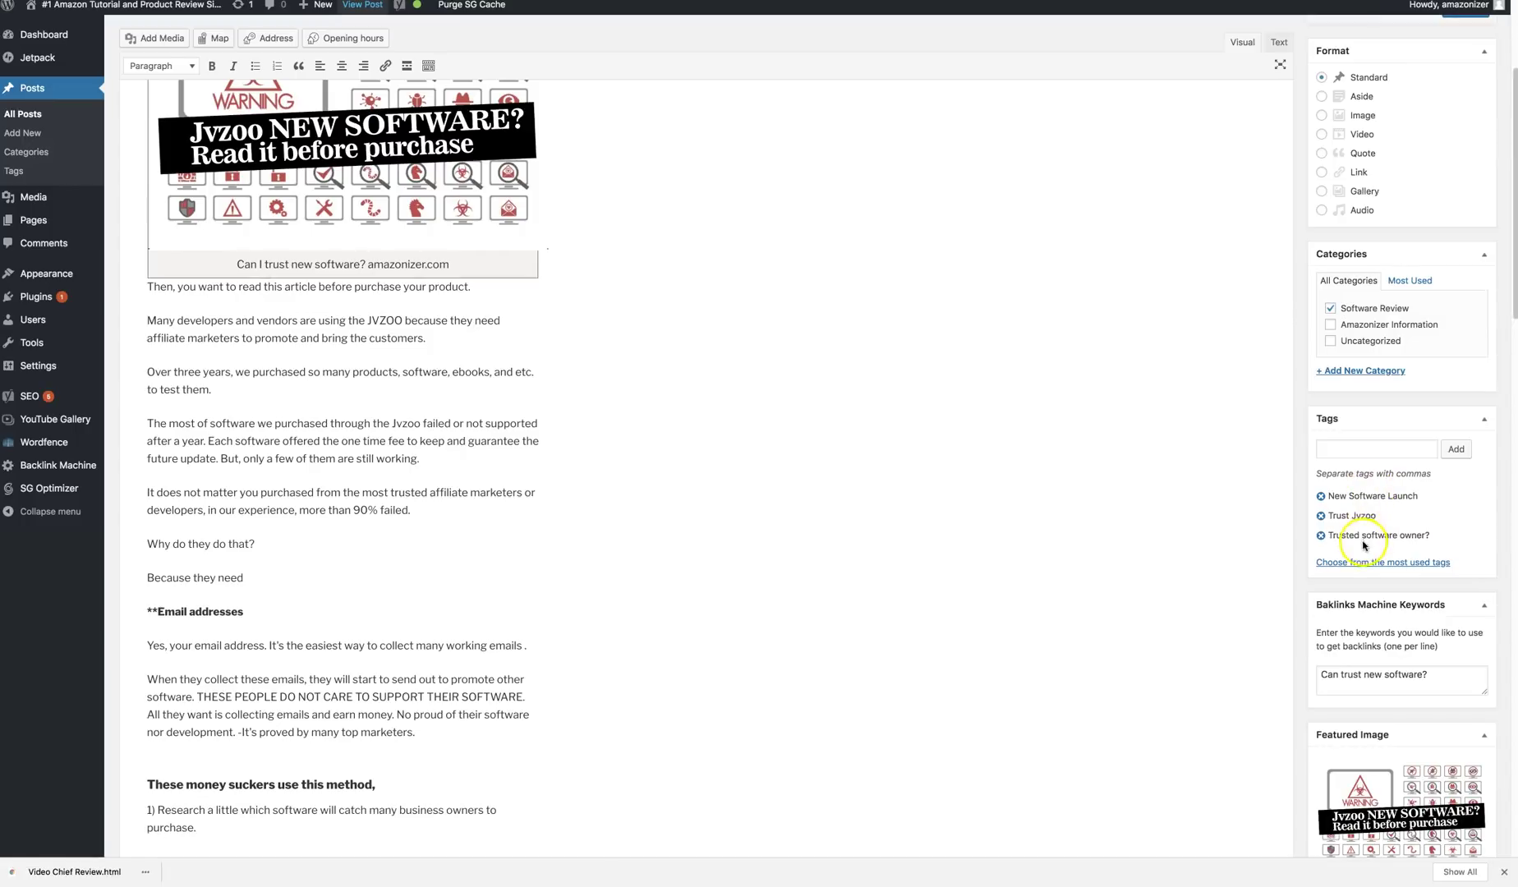
scroll(1190, 525, "down", 4)
scroll(1150, 559, "down", 2)
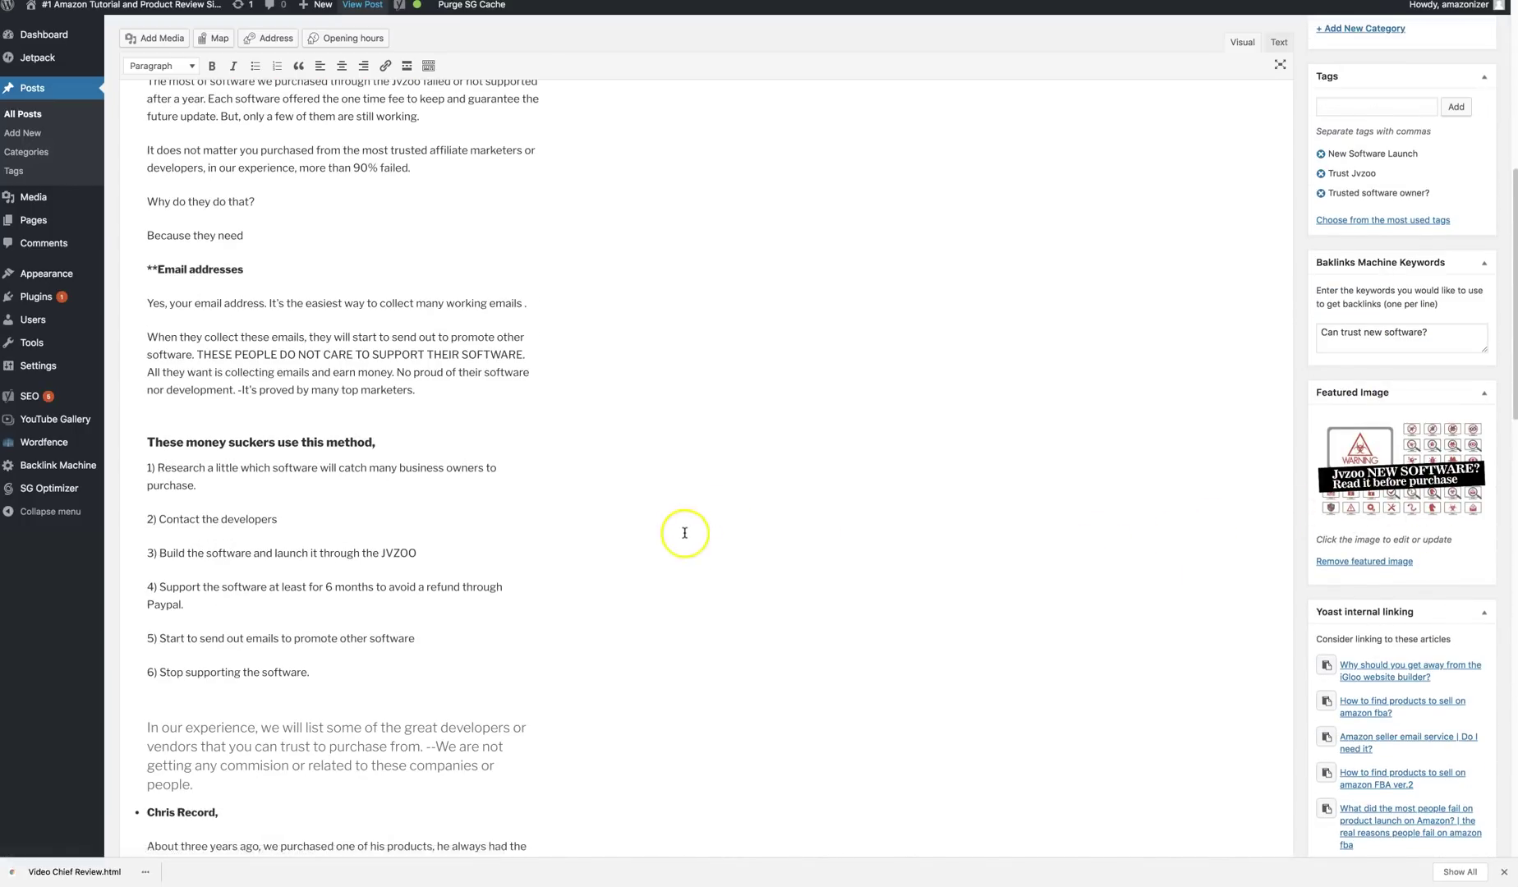
scroll(542, 551, "down", 12)
scroll(537, 554, "down", 10)
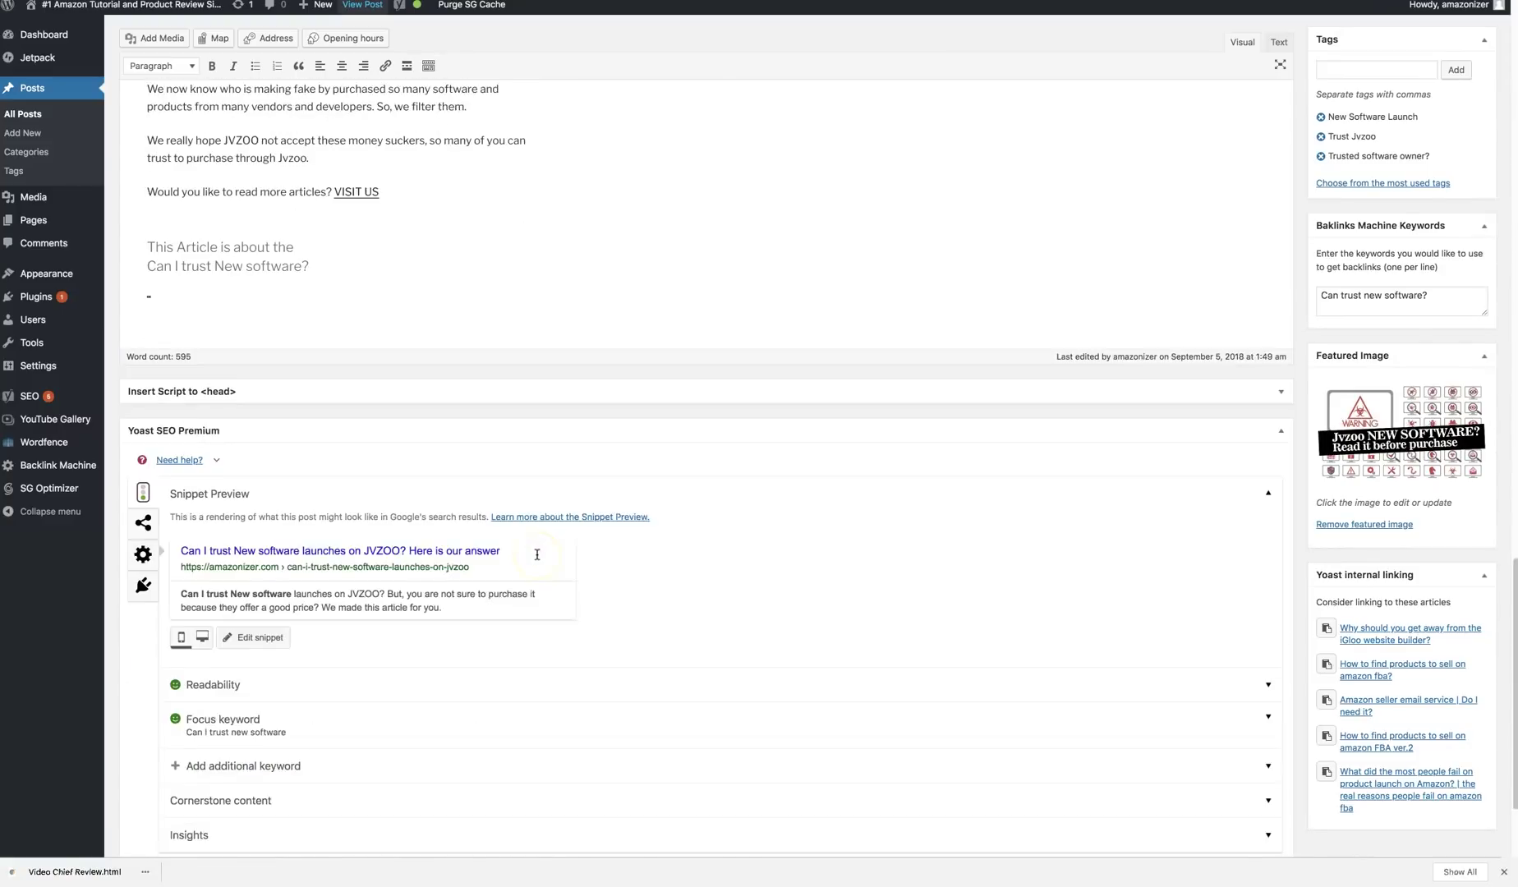
Expand the post's focus keyword analysis, review its problems, improvements and good results, and return to the start of the post
left_click(372, 573)
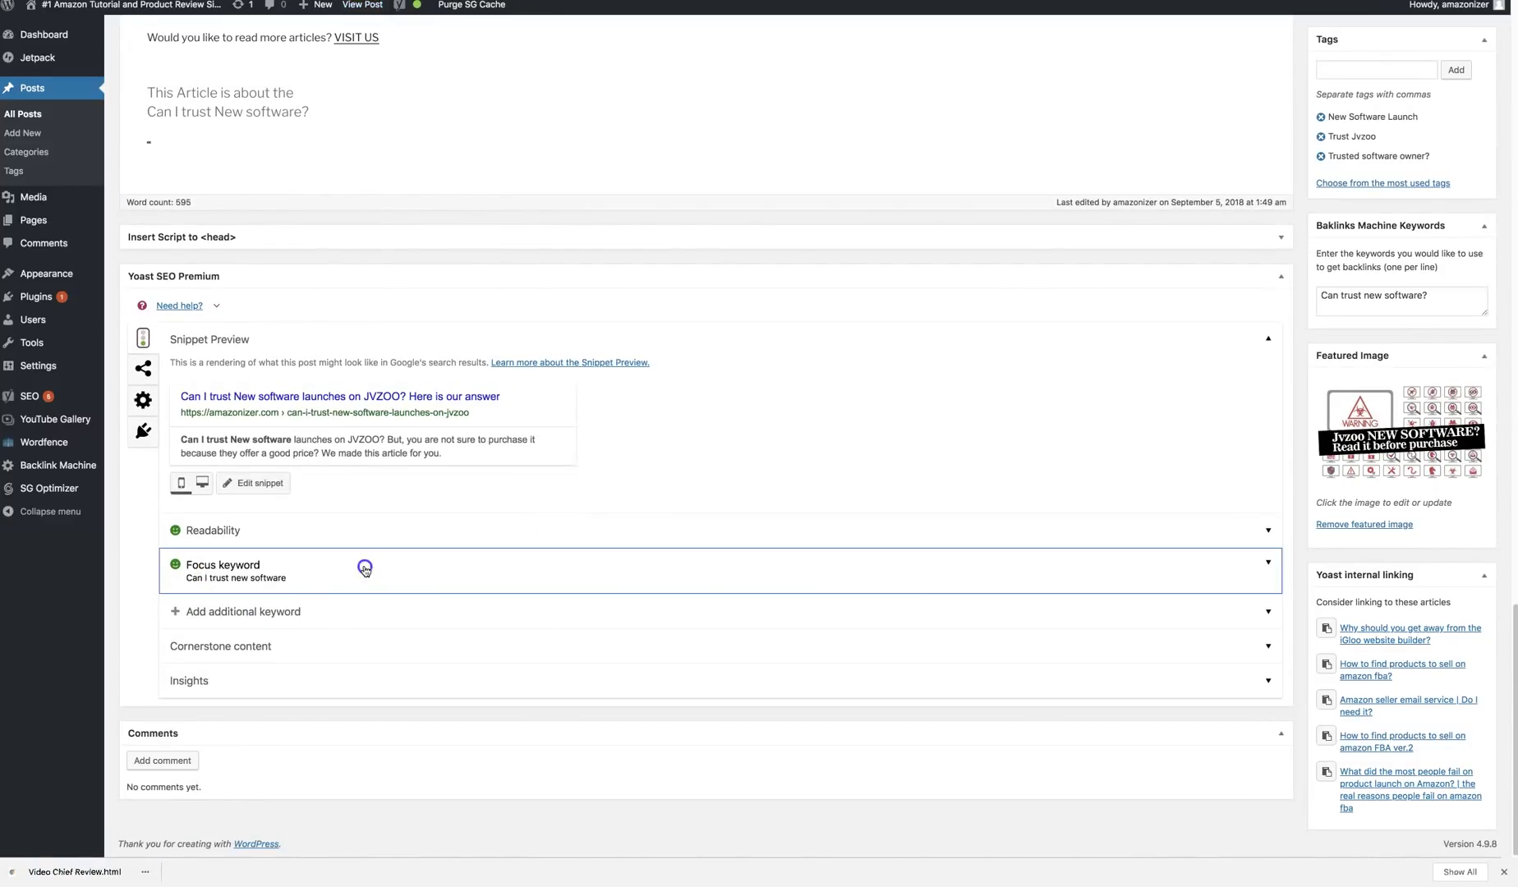
scroll(365, 566, "down", 2)
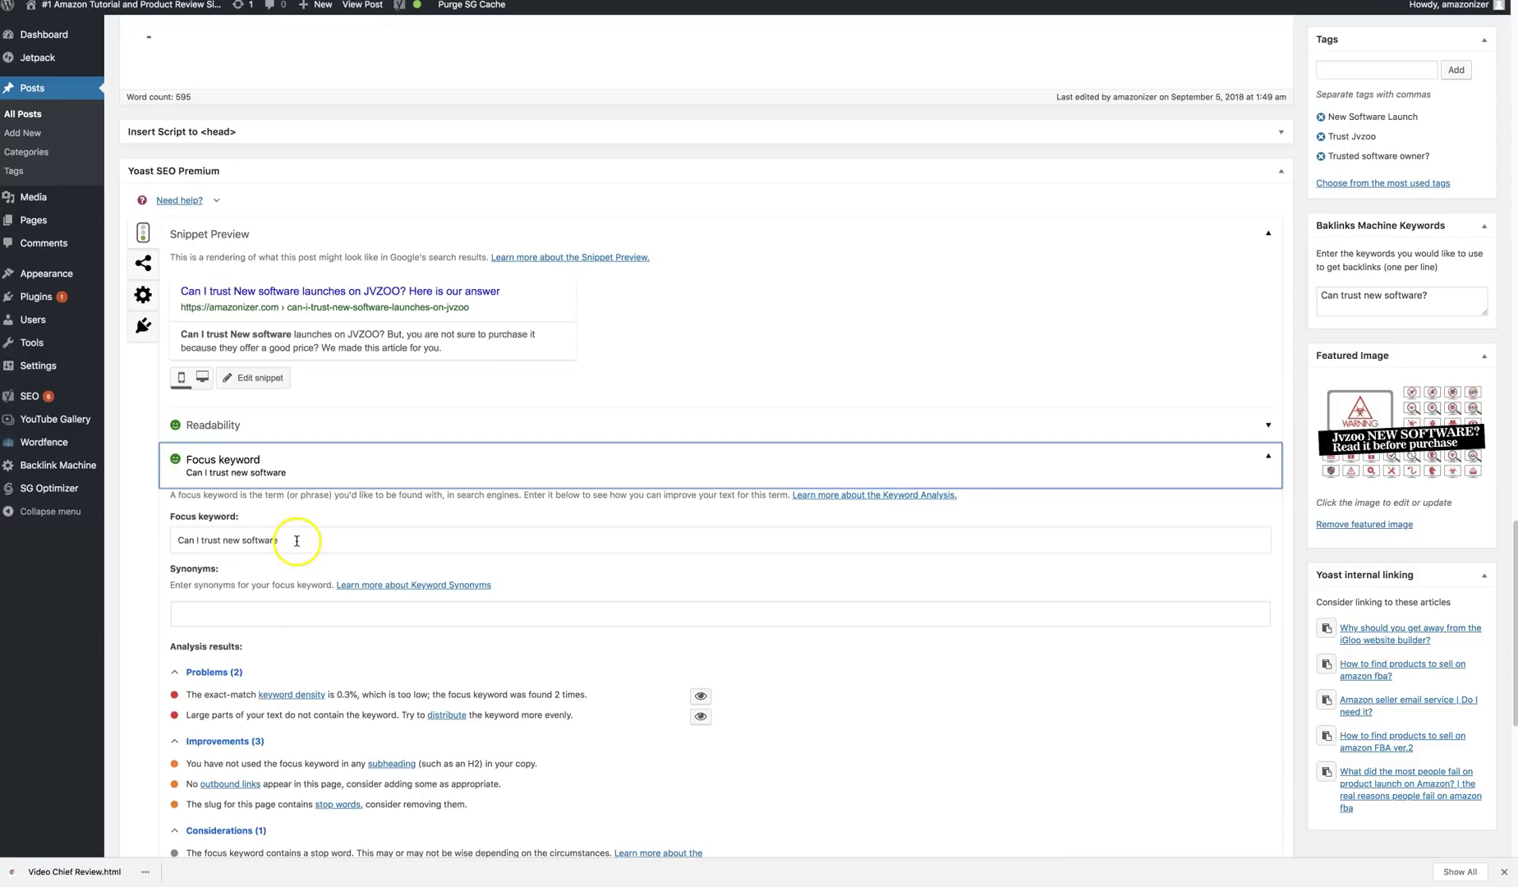
left_click_drag(288, 541, 167, 534)
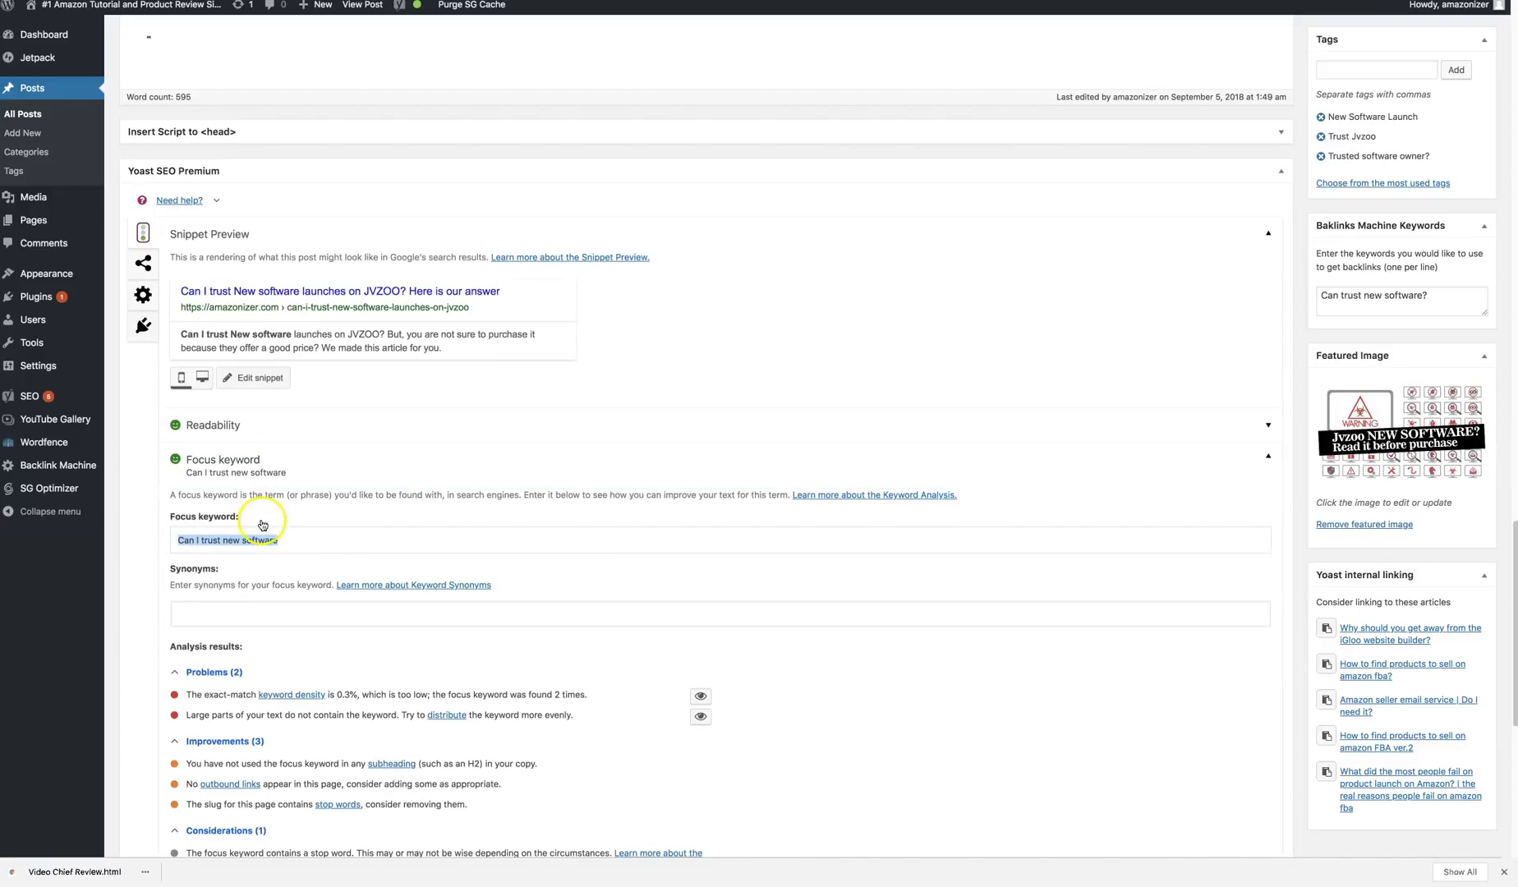
scroll(848, 573, "down", 5)
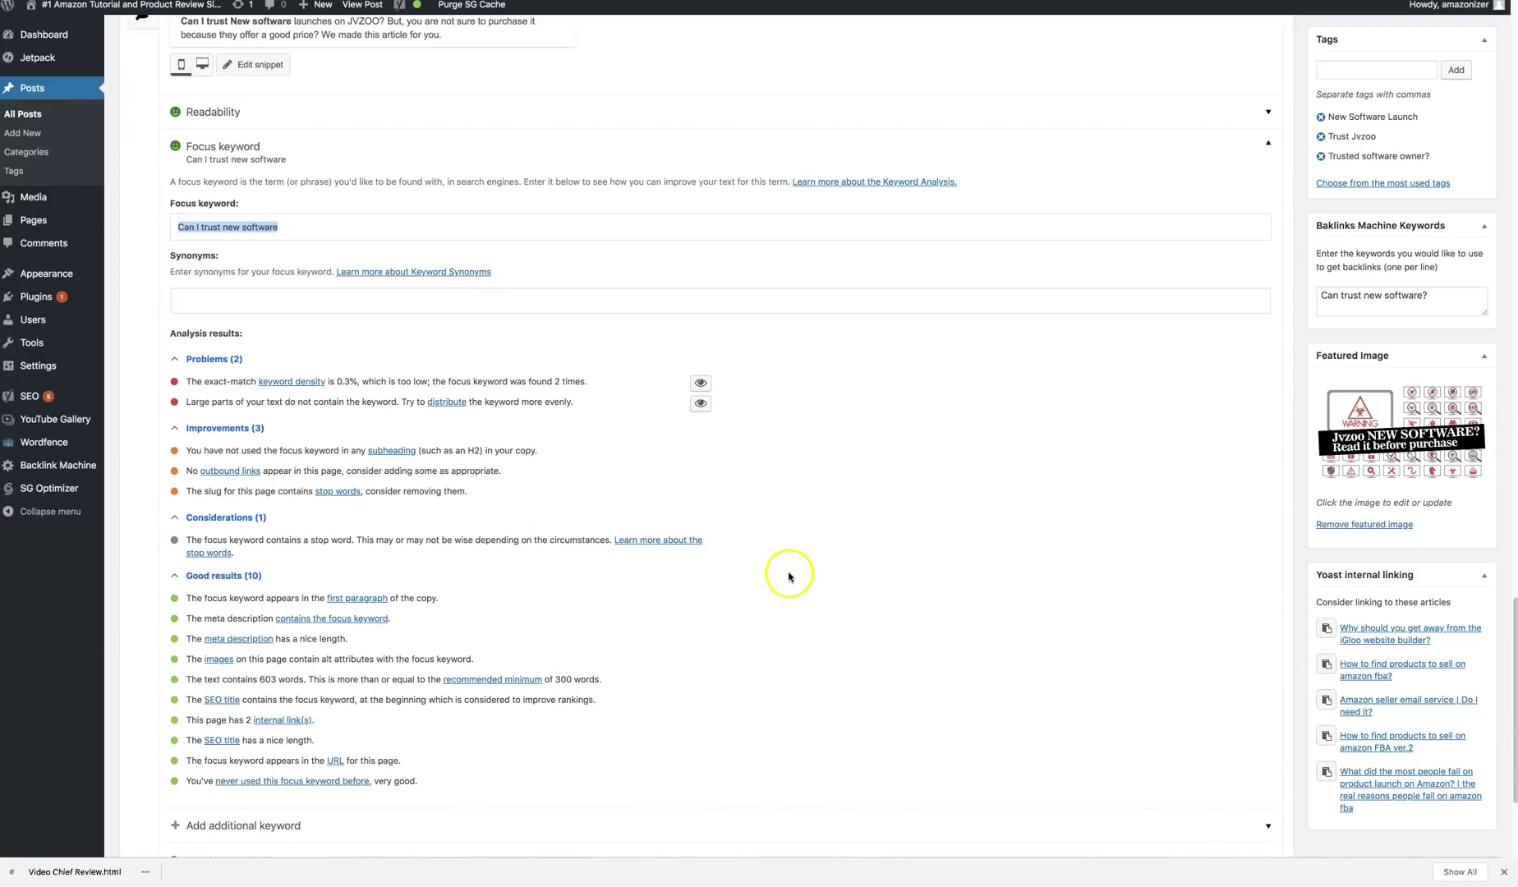
scroll(790, 573, "down", 1)
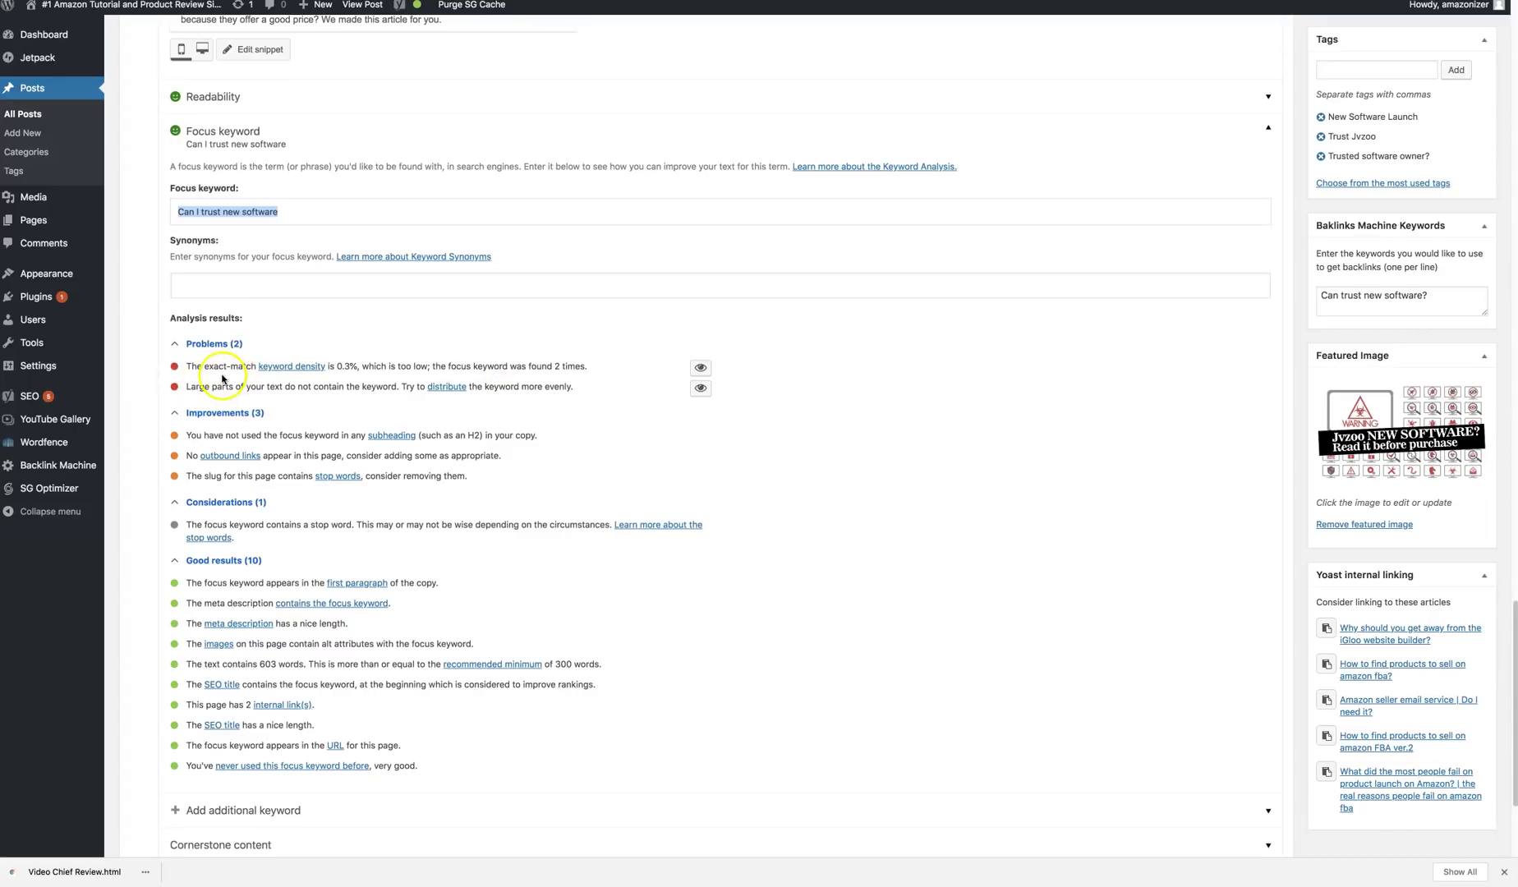
scroll(923, 441, "down", 3)
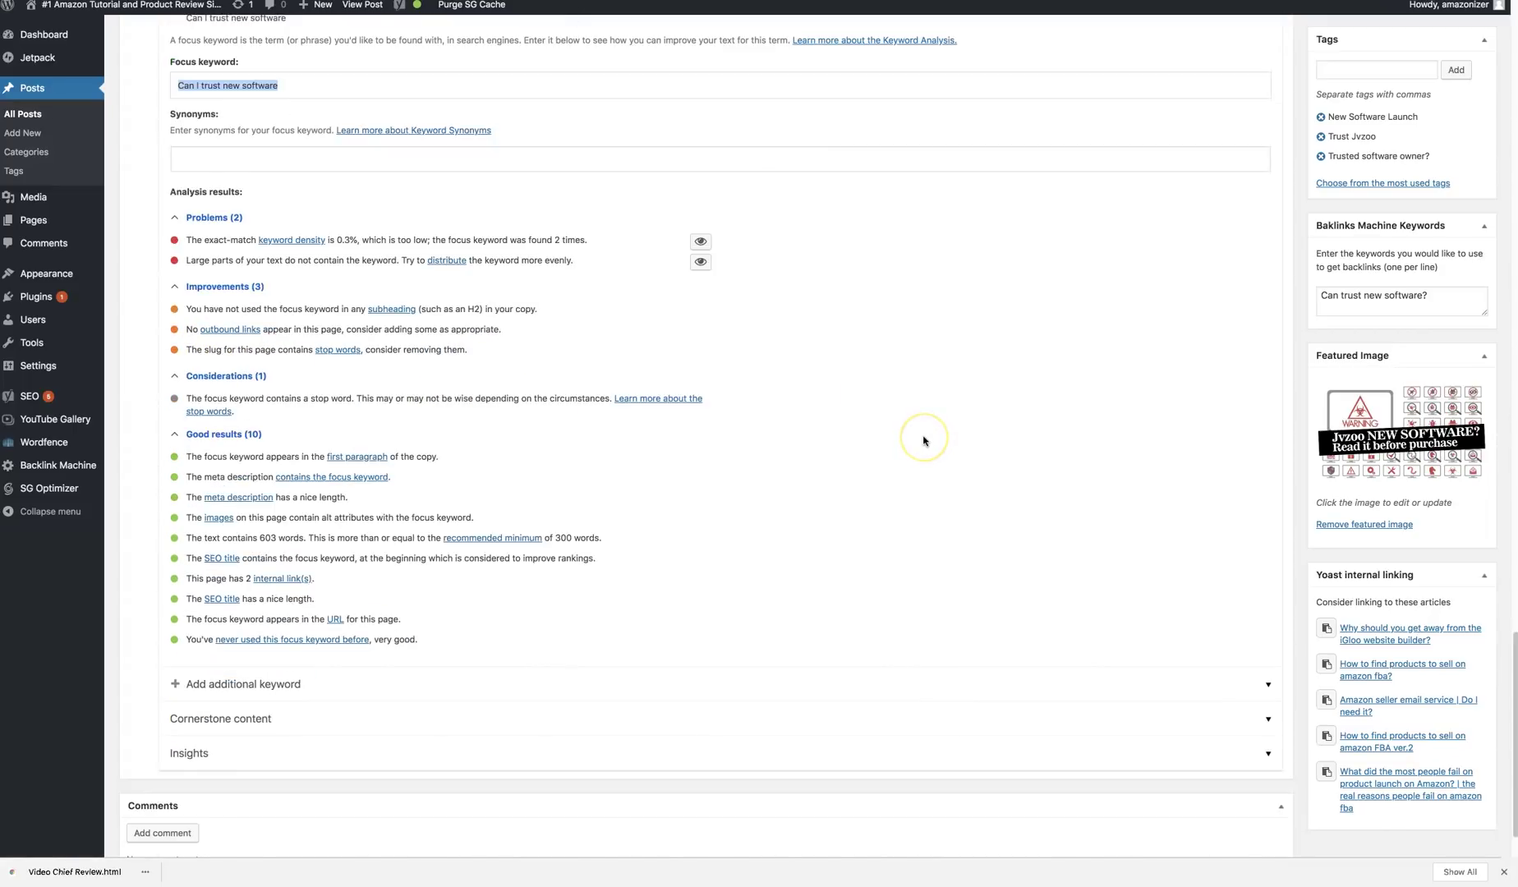
scroll(923, 441, "up", 15)
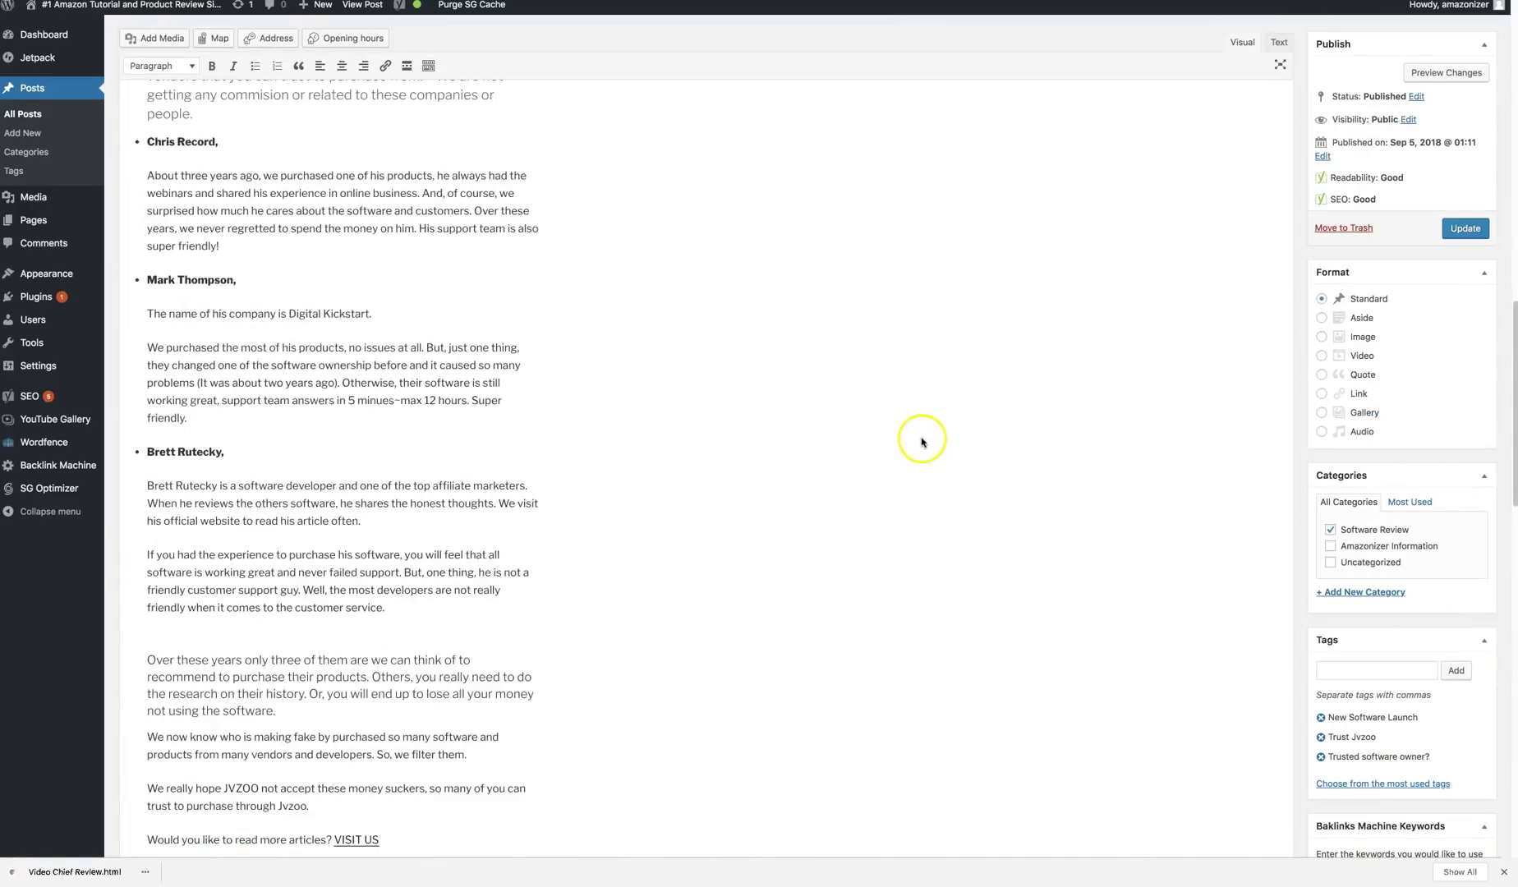
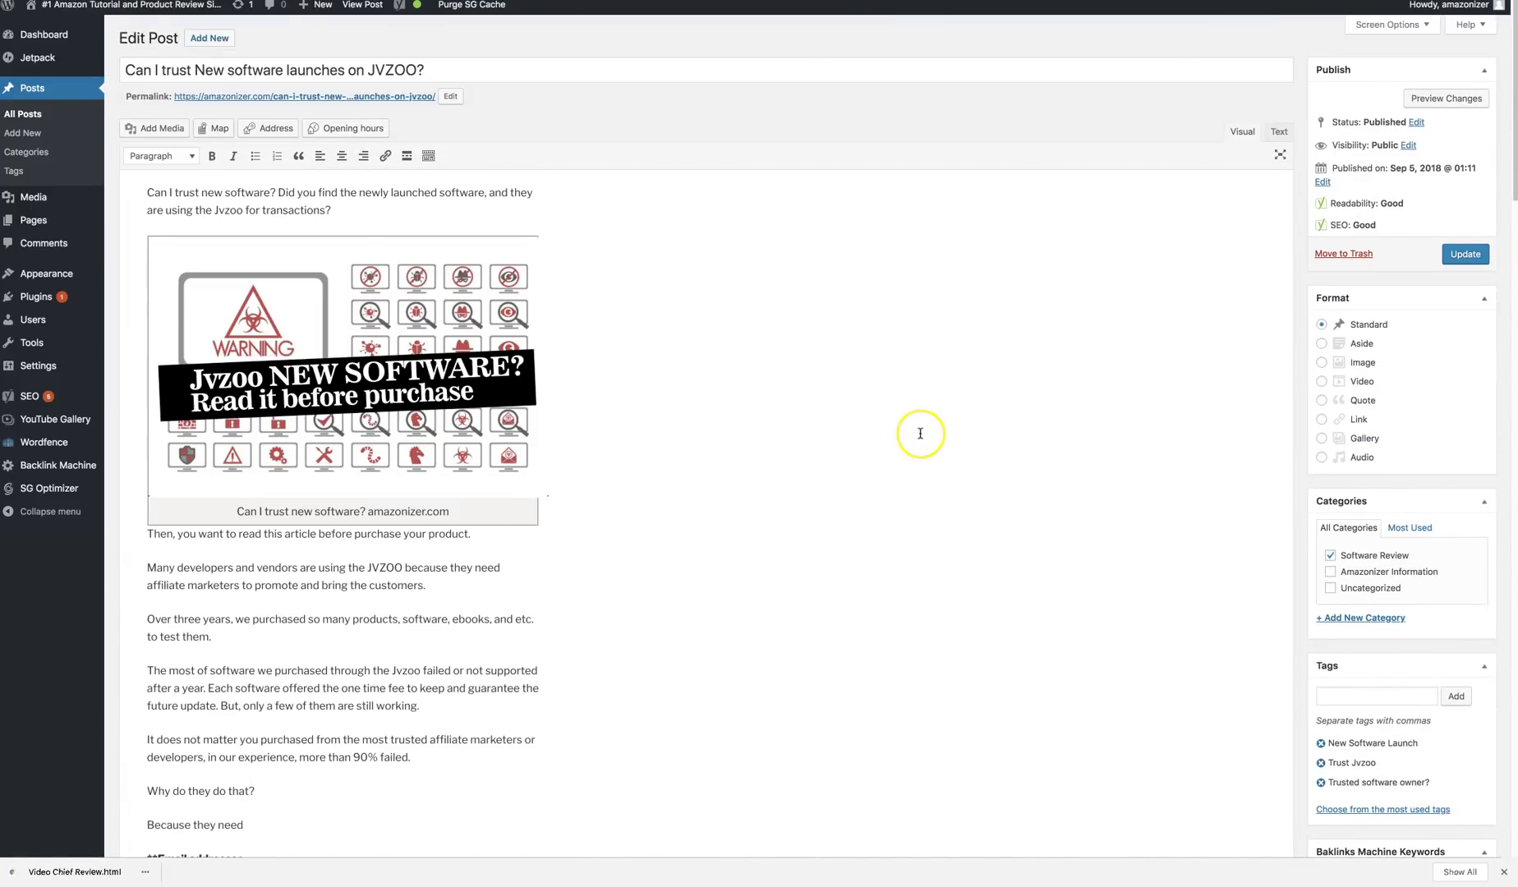
scroll(897, 451, "down", 1)
scroll(893, 466, "down", 4)
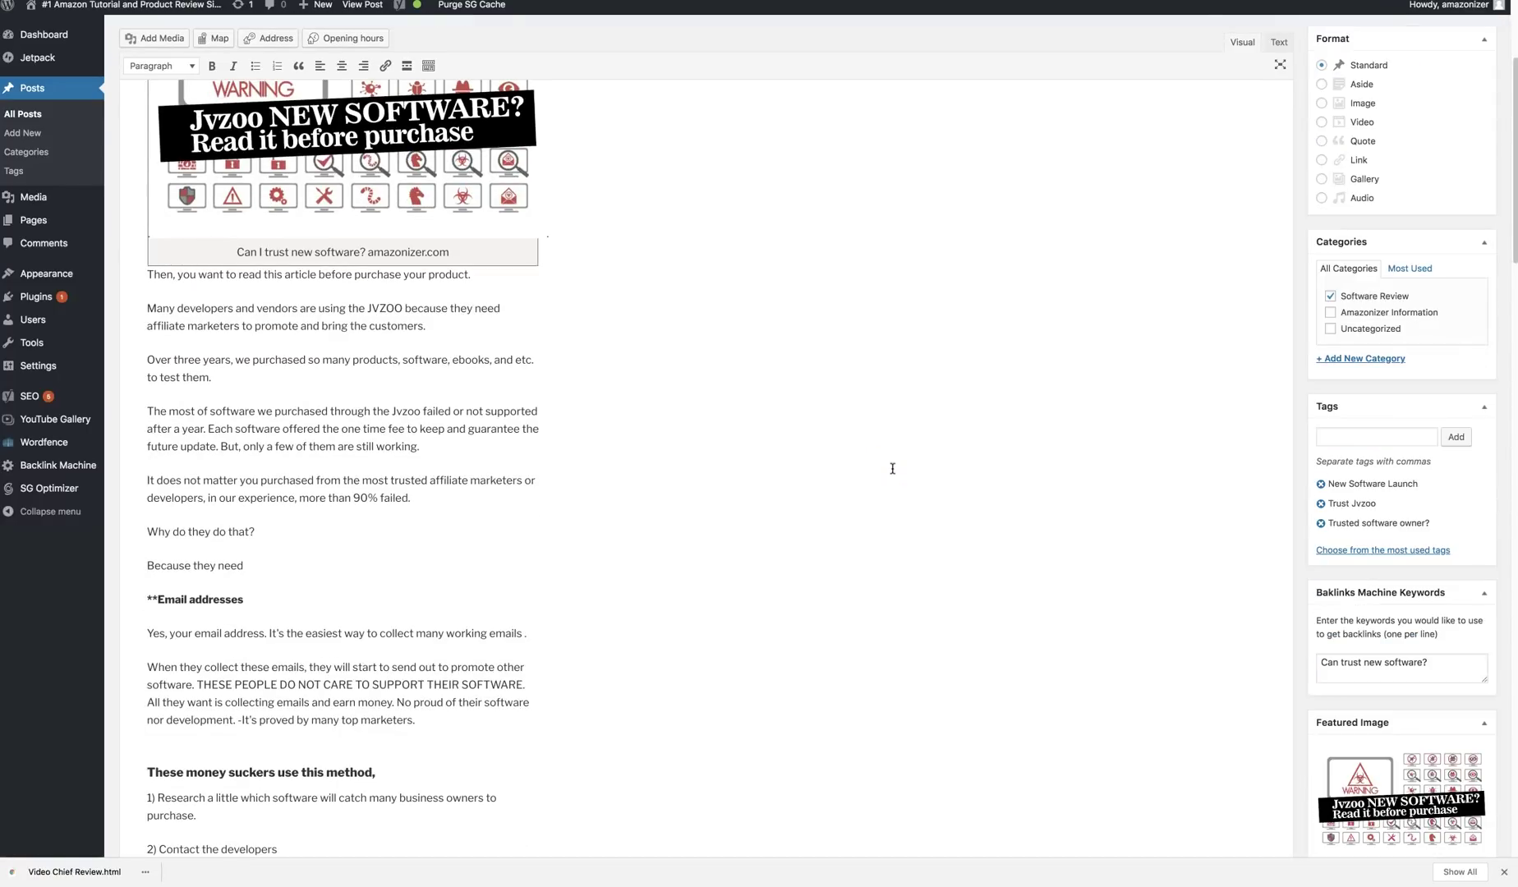
left_click(883, 464)
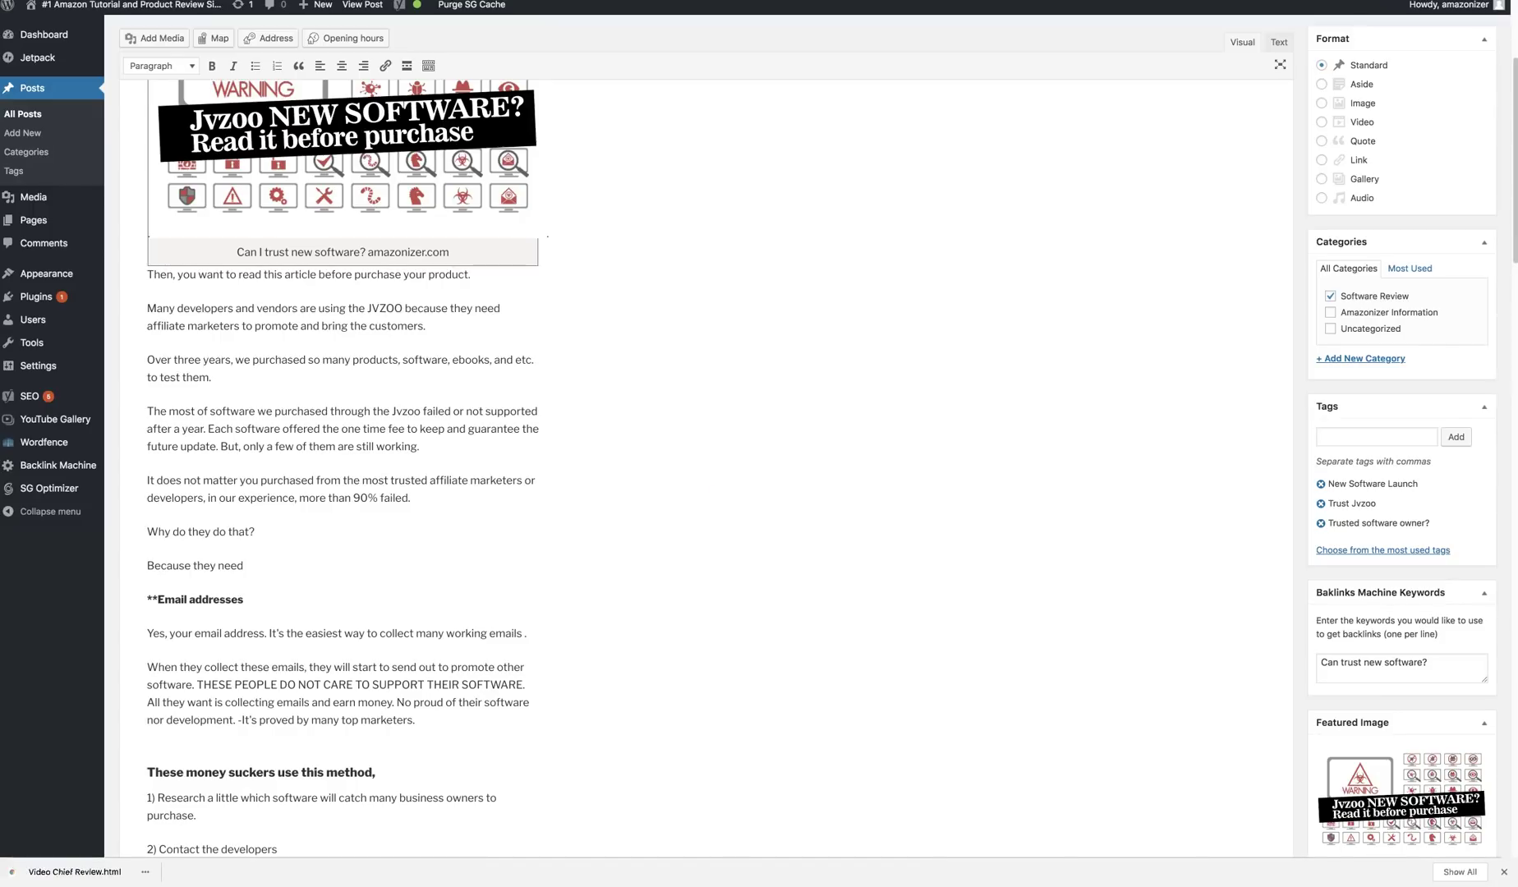
scroll(680, 443, "up", 1)
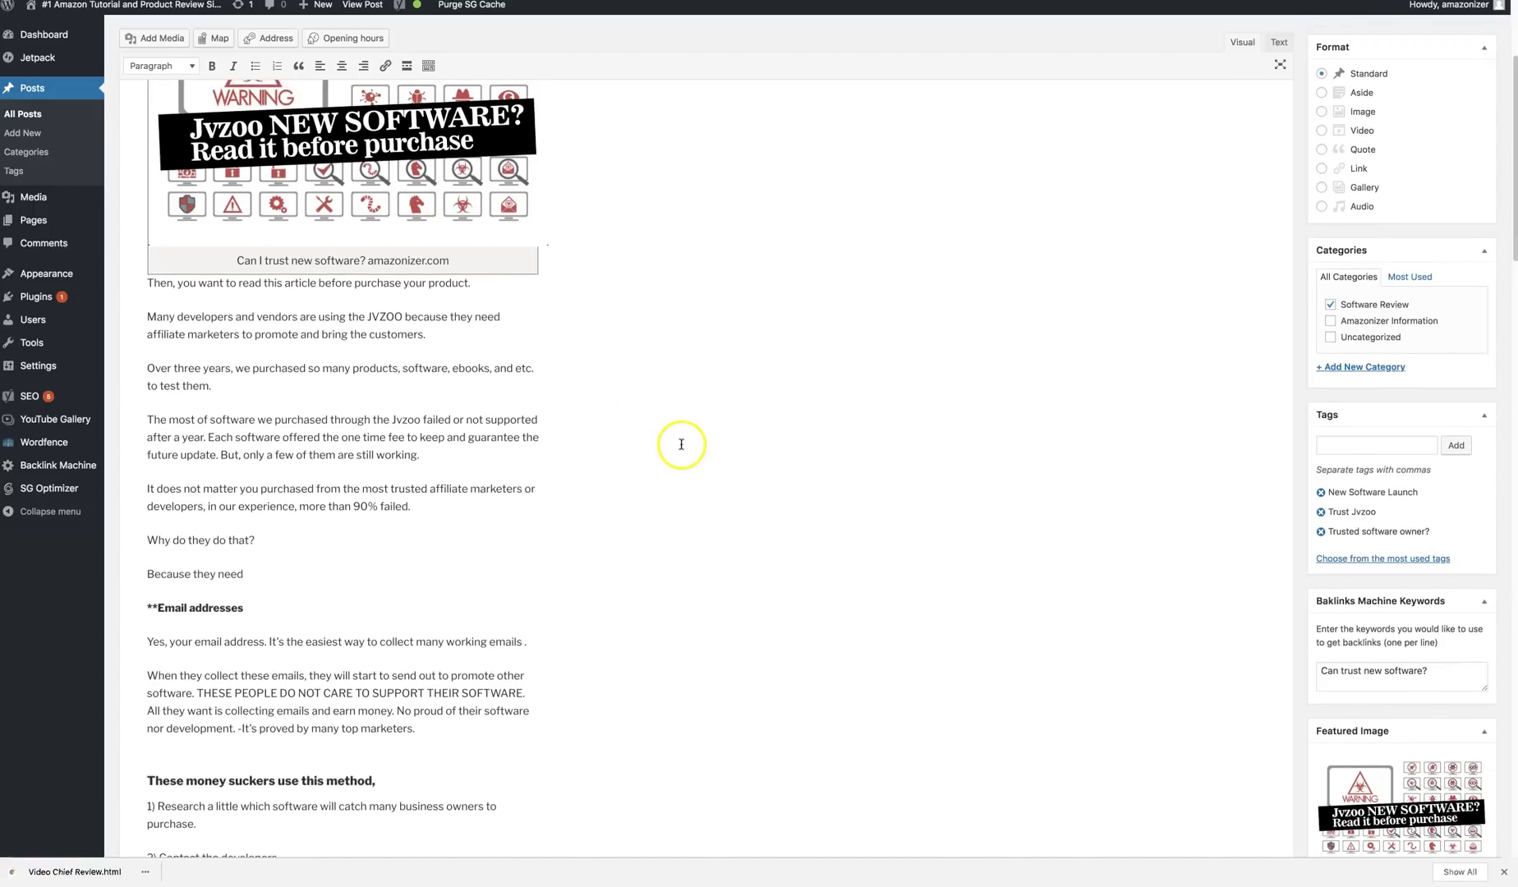
scroll(681, 444, "up", 2)
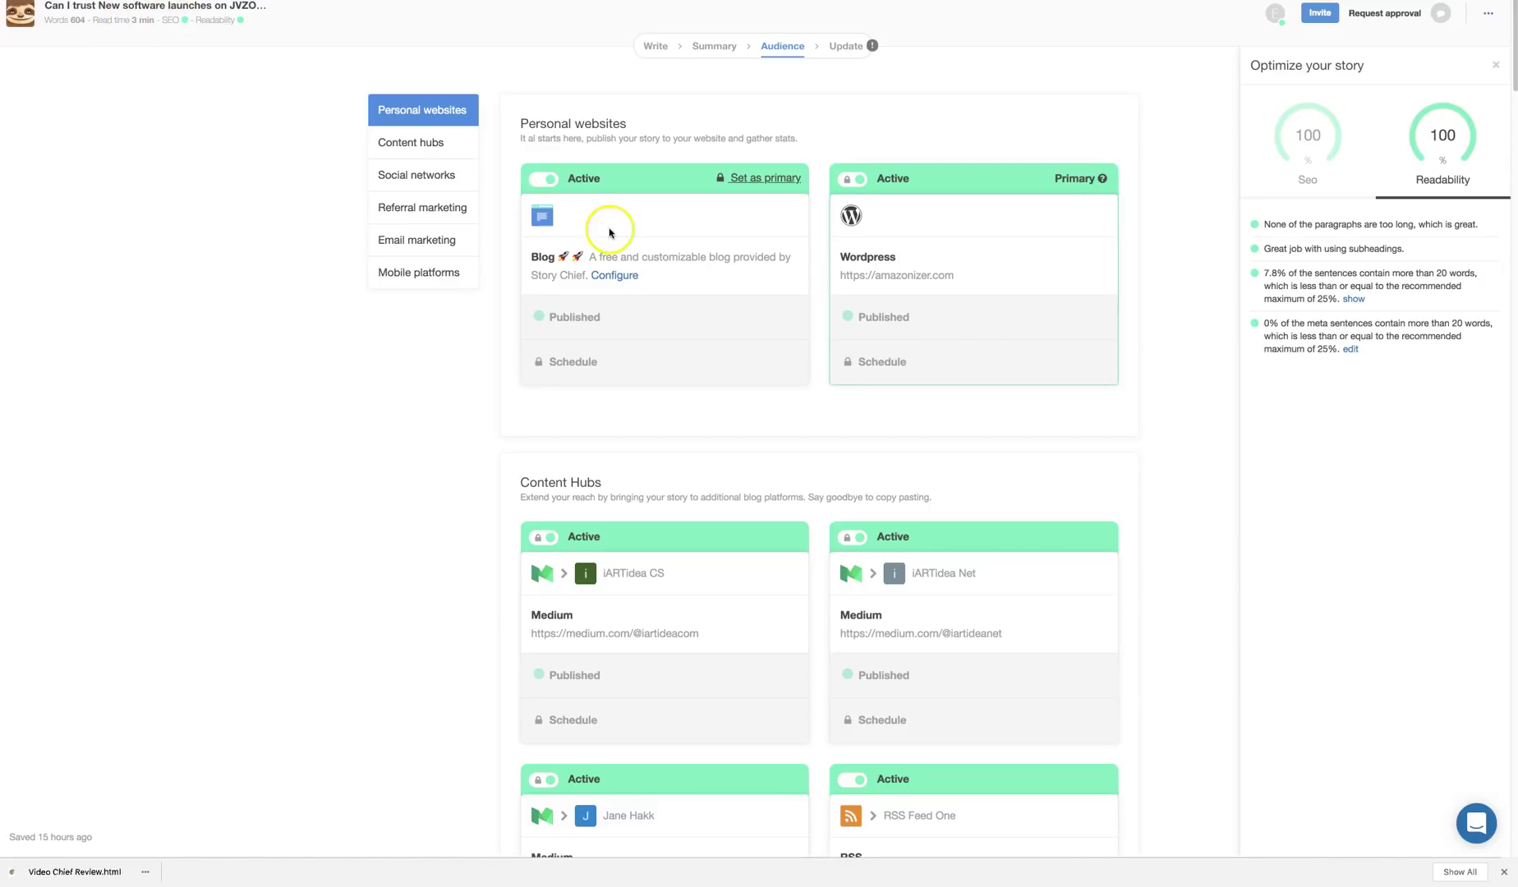
Switch to Story Chief and check the JVZOO story's SEO and readability results
left_click(1293, 176)
left_click(1433, 174)
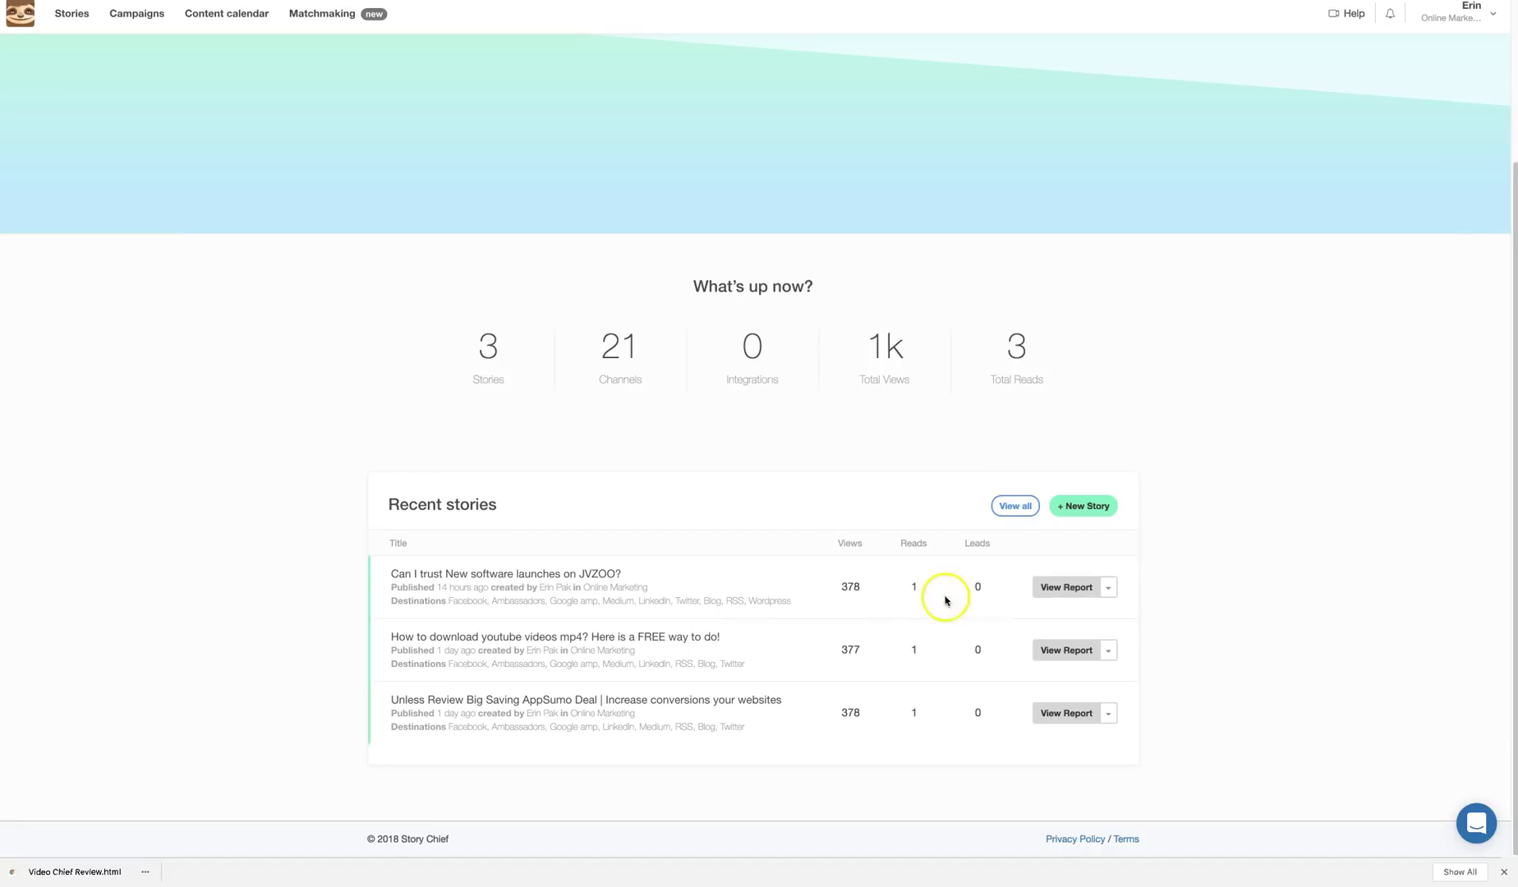
View the JVZOO story's report from the recent stories, examine its per-channel statistics and totals, and go back to the stories list
left_click(1062, 588)
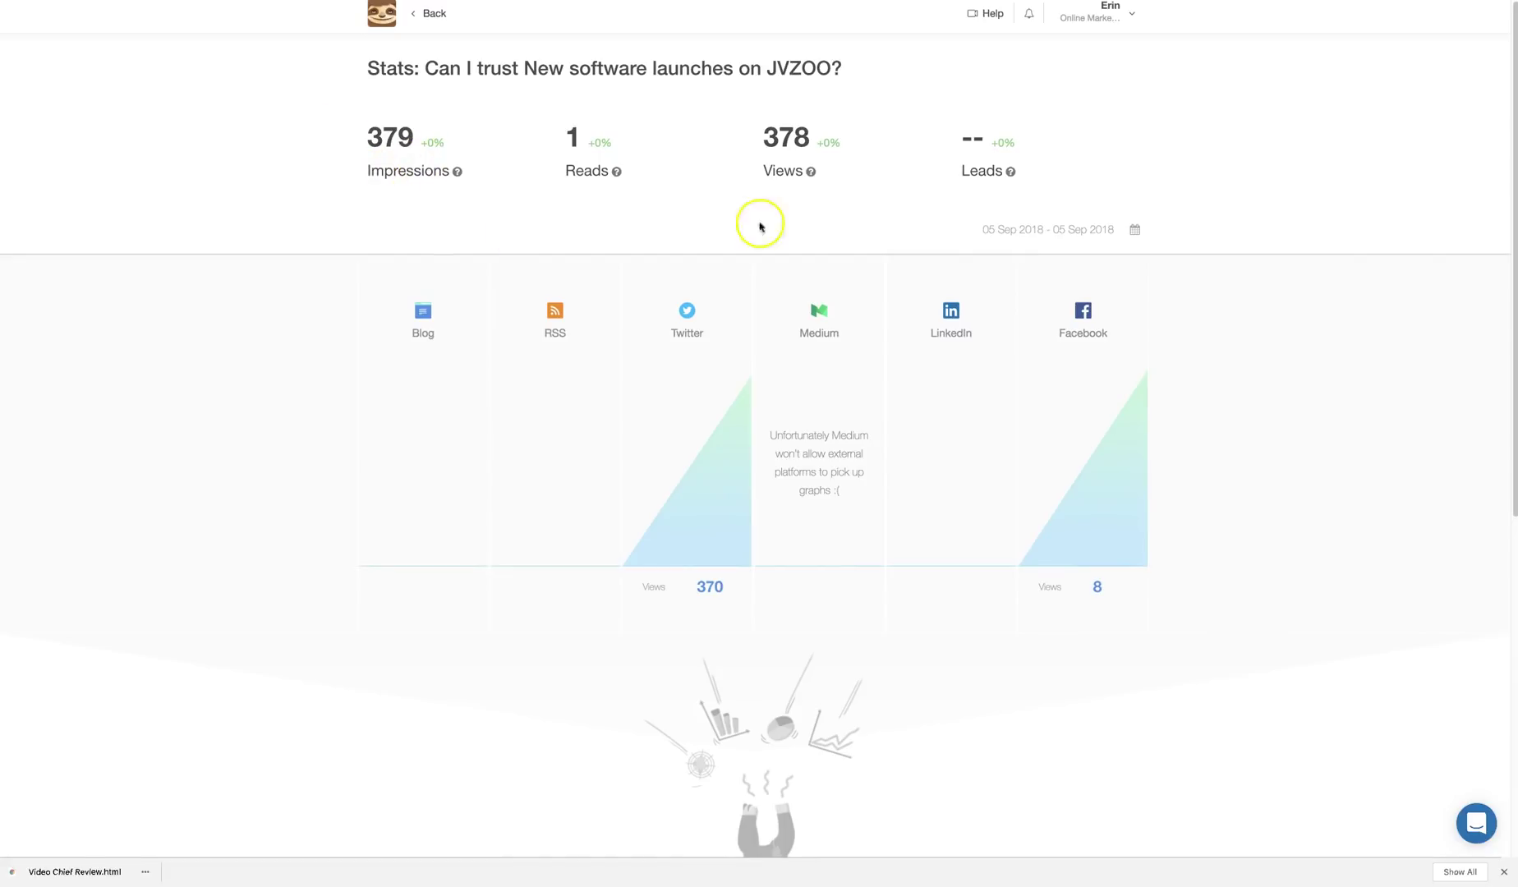
scroll(1010, 517, "down", 2)
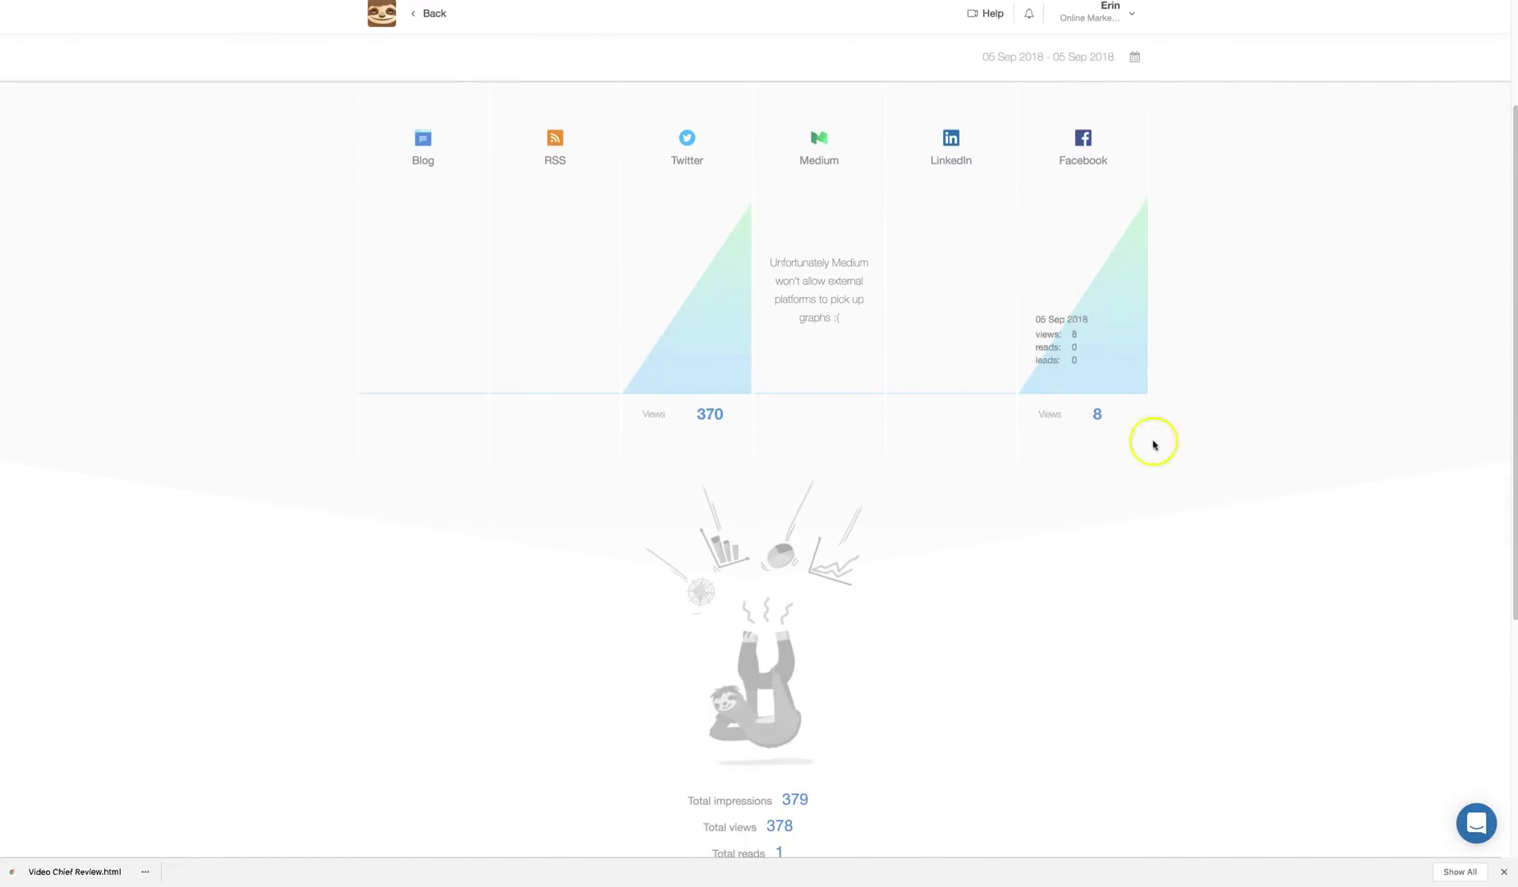
scroll(1130, 525, "down", 2)
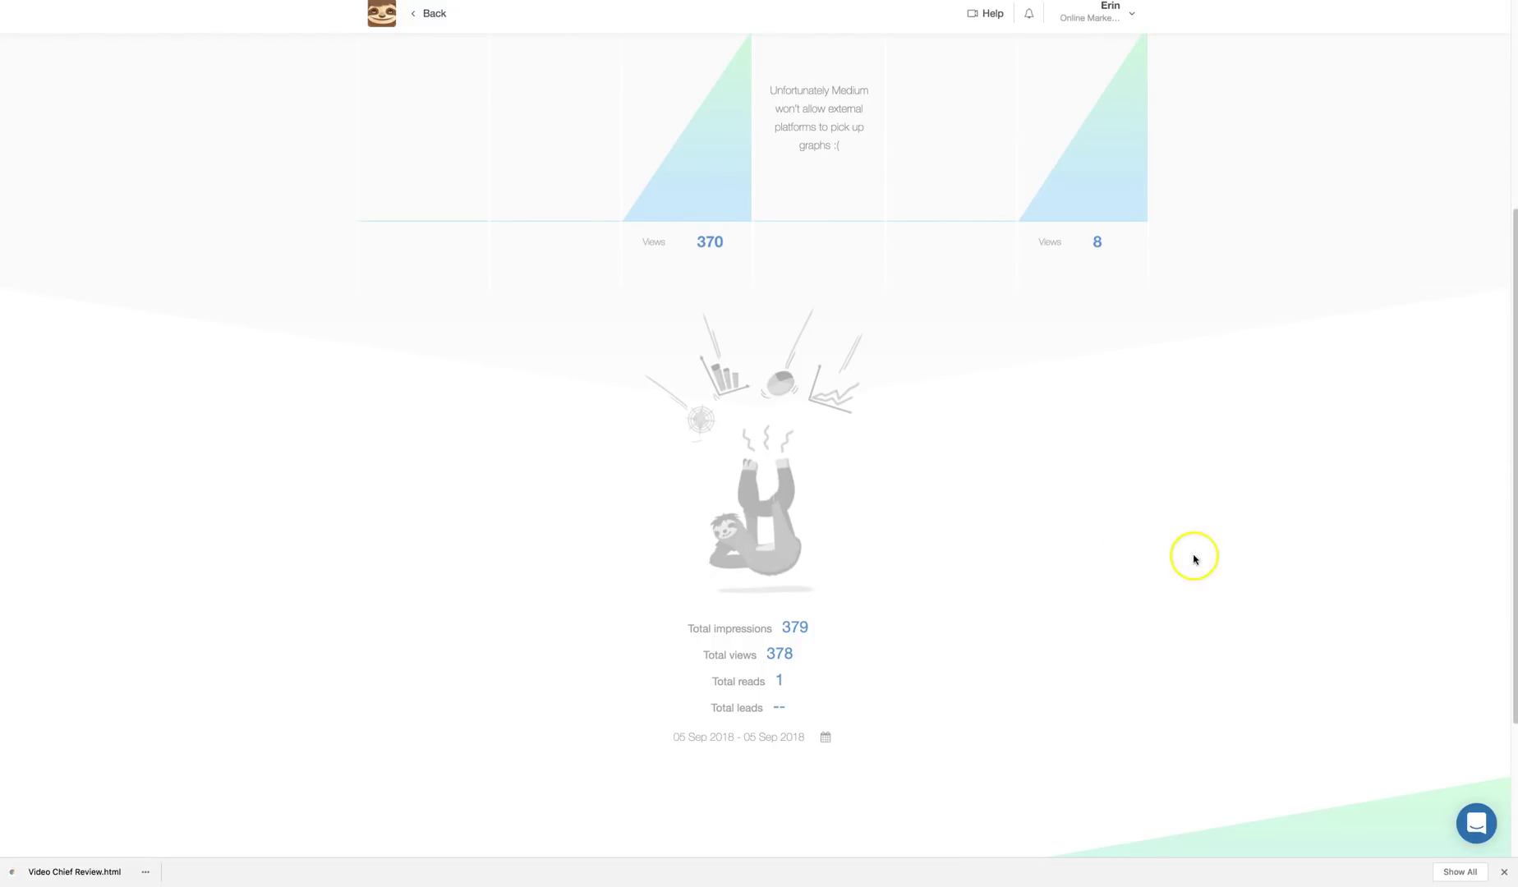
scroll(881, 524, "up", 3)
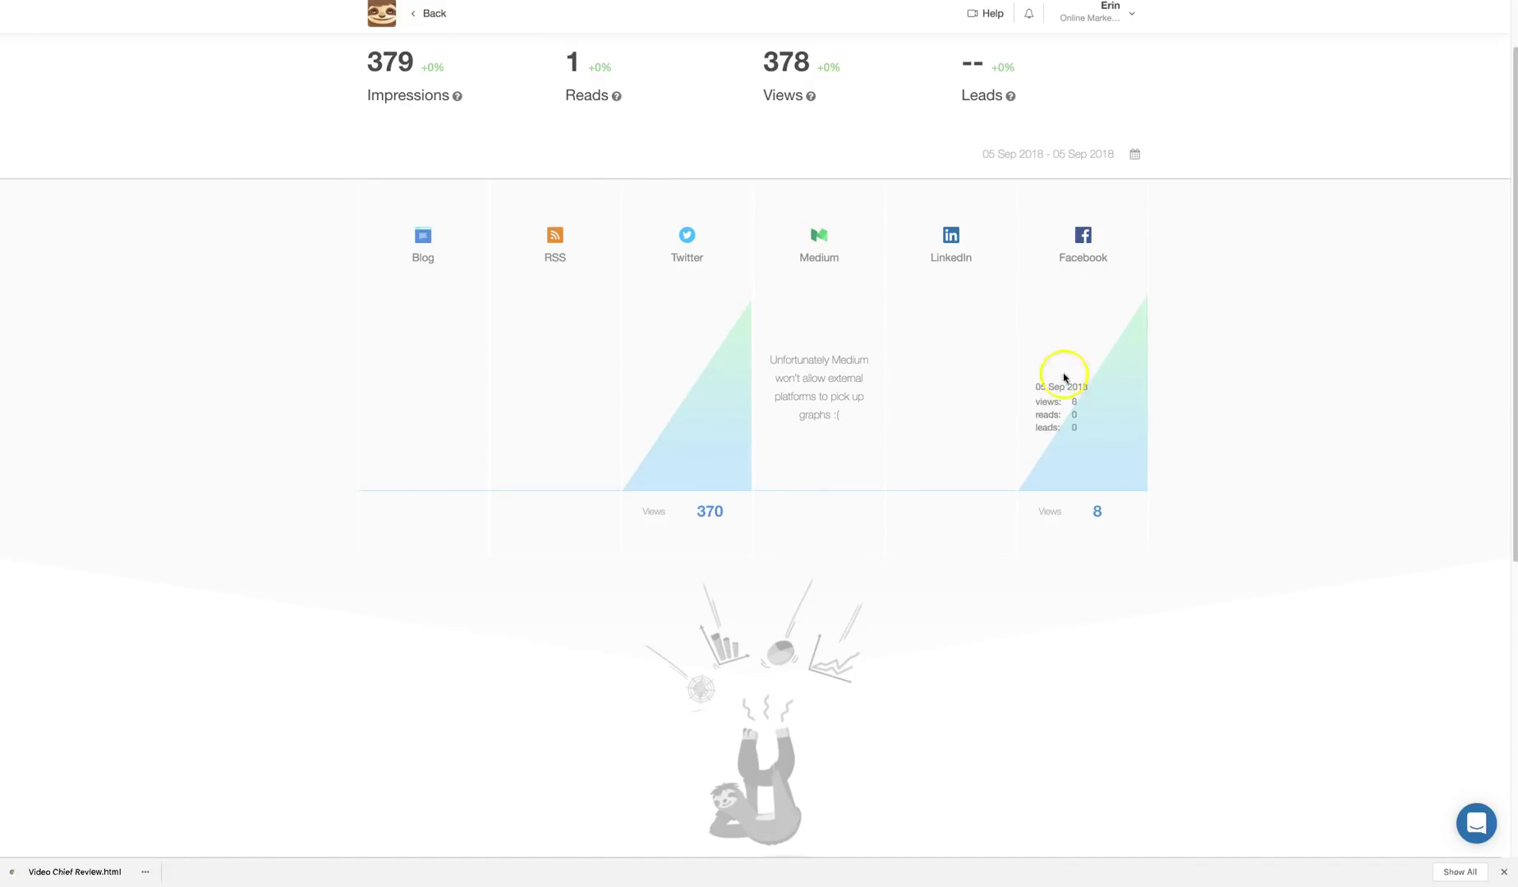
scroll(1294, 328, "up", 1)
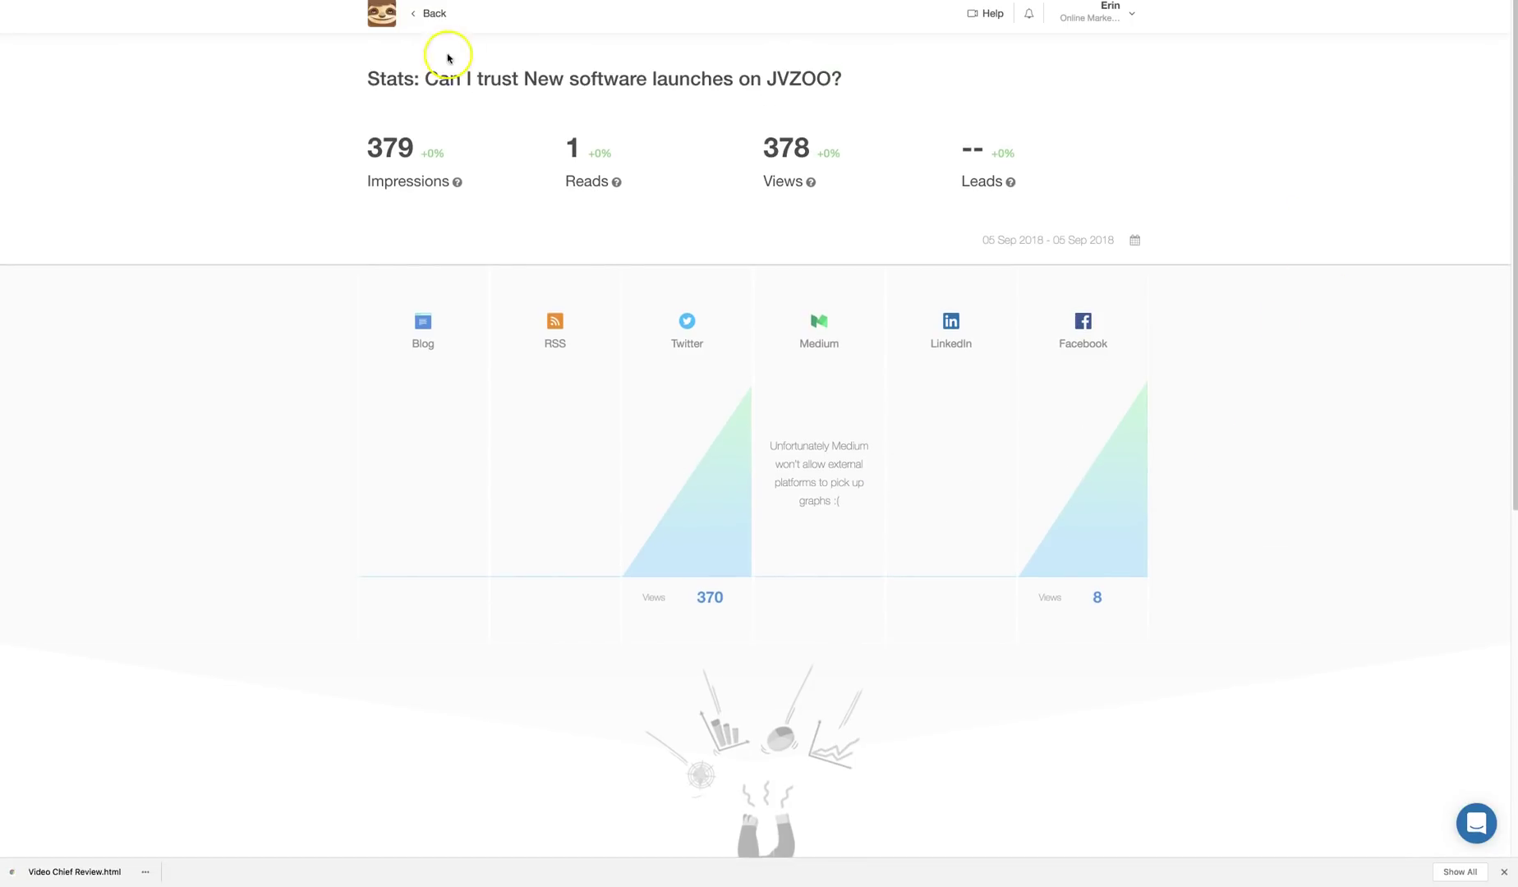
left_click(432, 14)
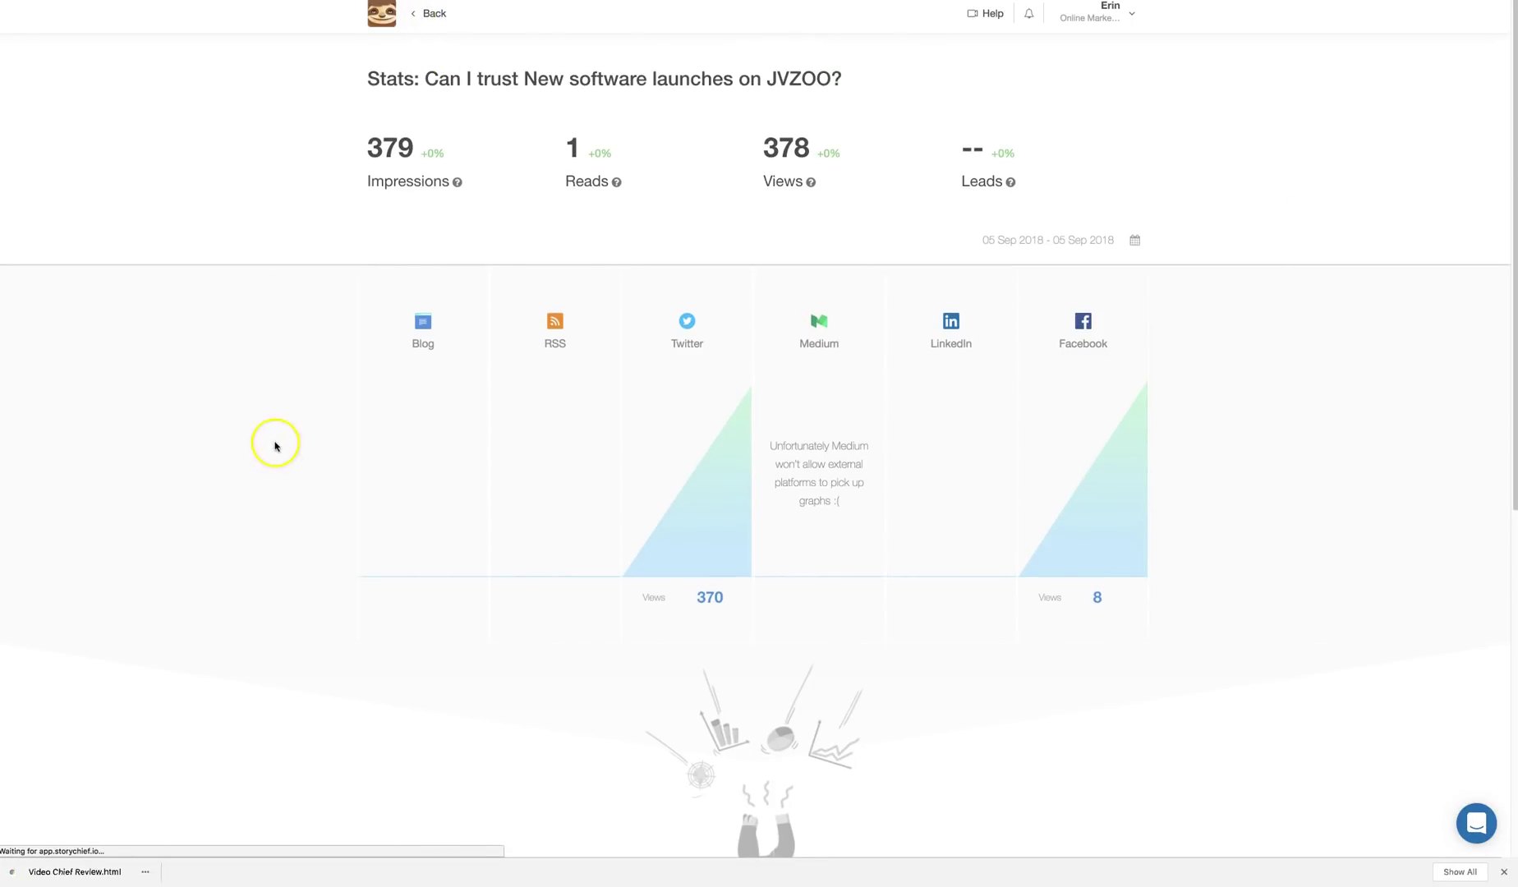
Show the available actions for the JVZOO story in the stories list and choose to edit it
left_click(1115, 241)
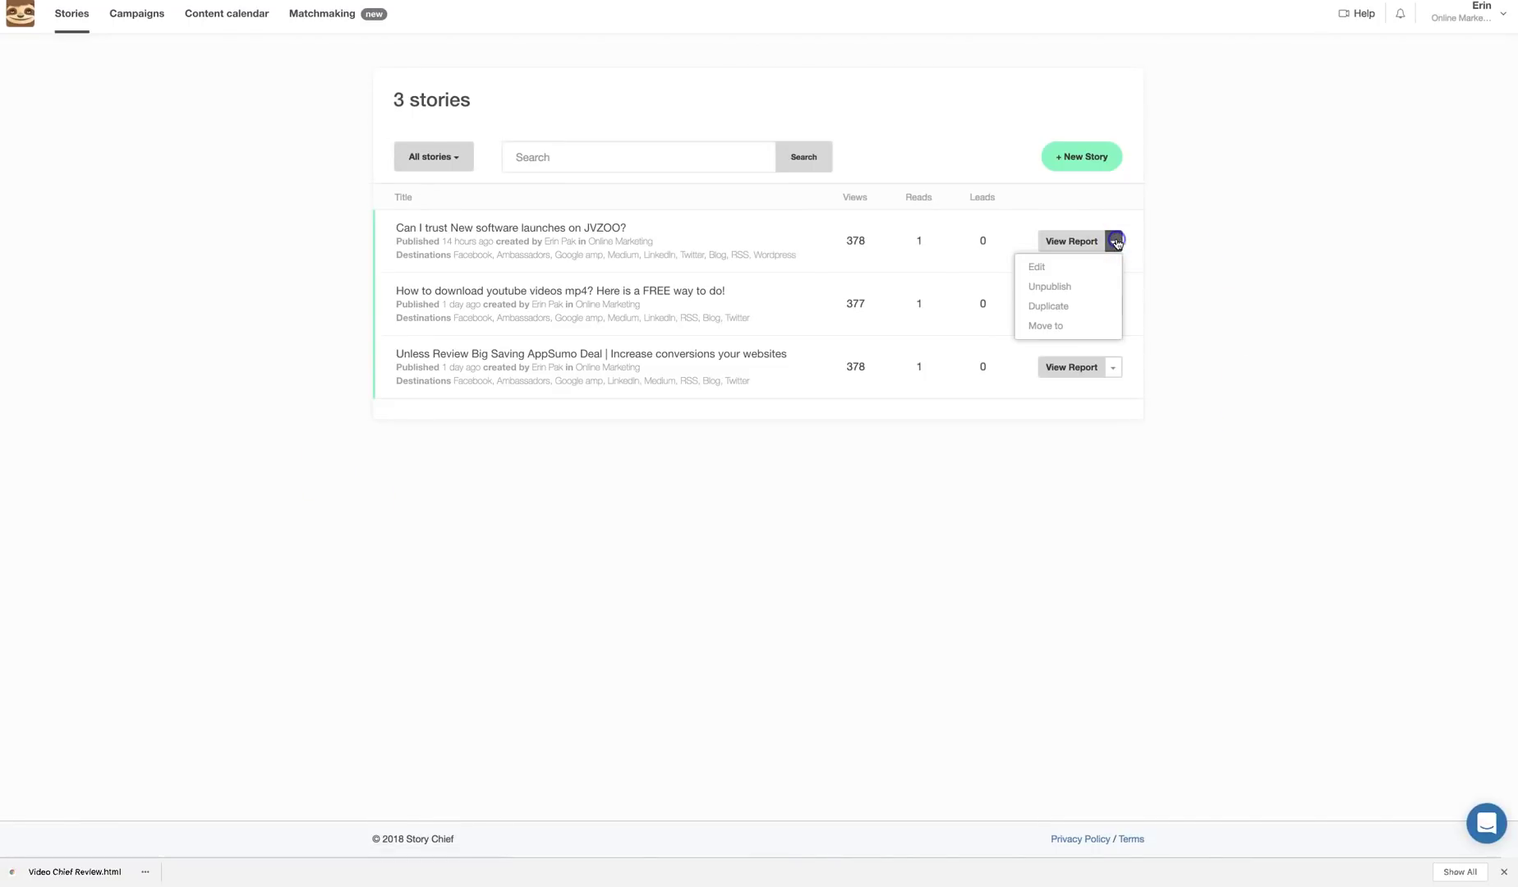
left_click(1075, 266)
Delete the campaign named Undefined campaign from the campaigns list and confirm the deletion
left_click(138, 21)
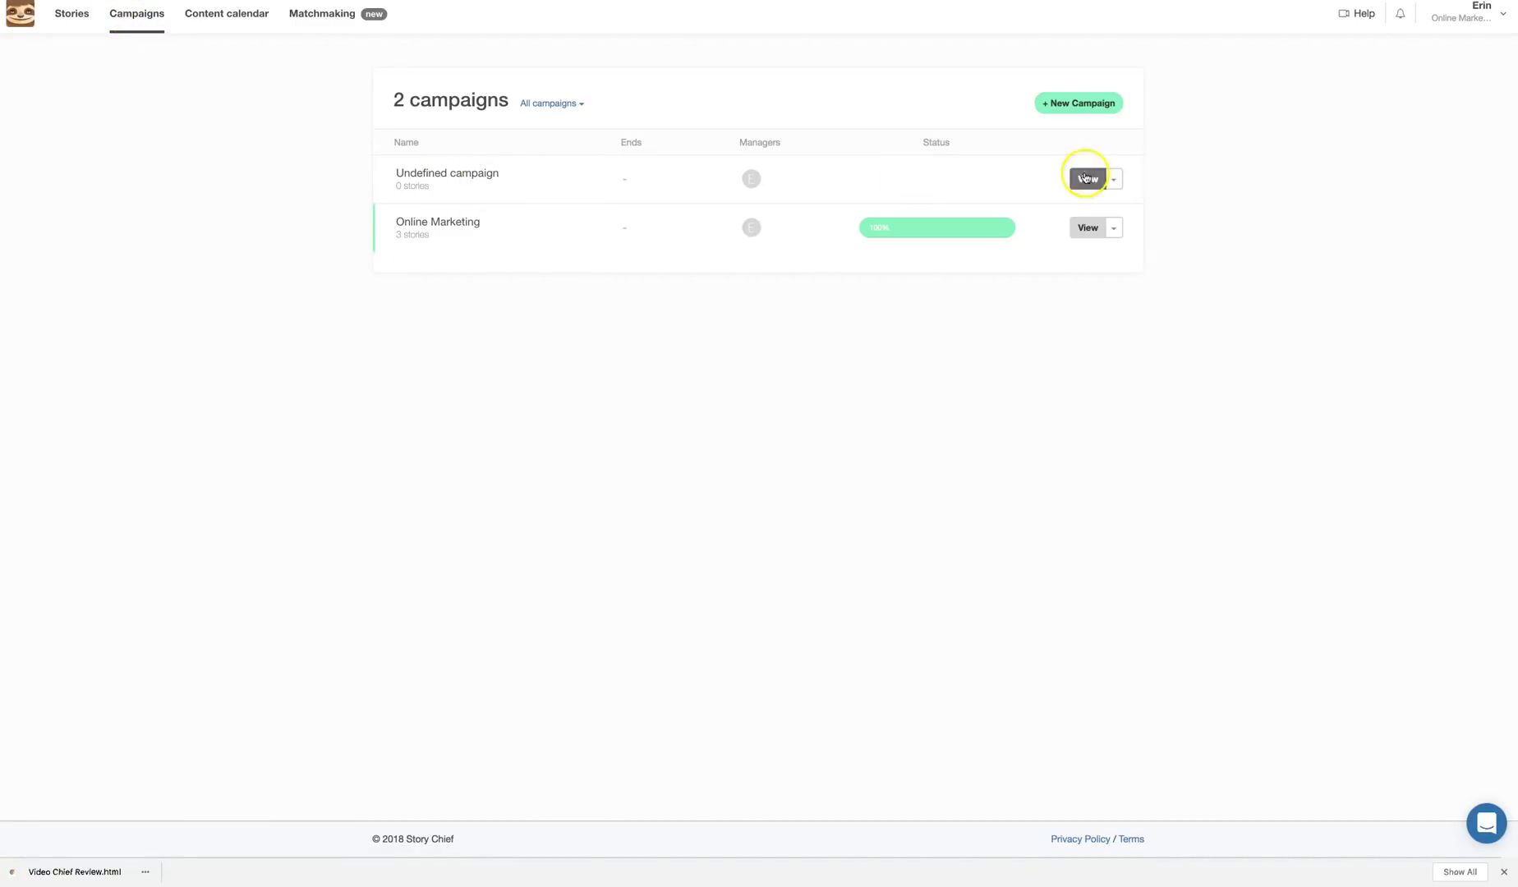
left_click(1113, 178)
key("Return")
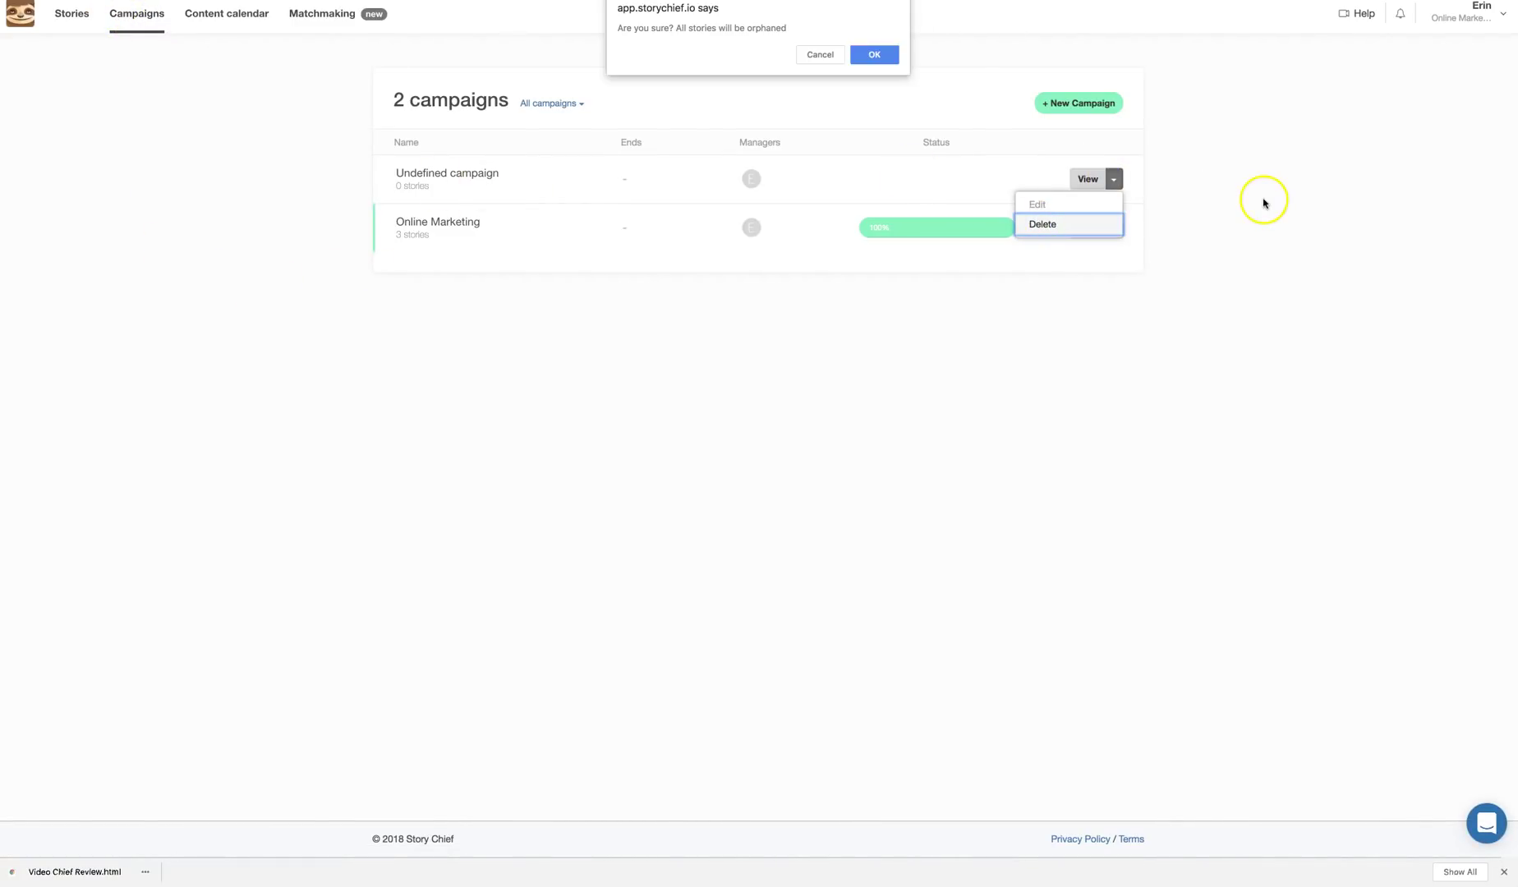
left_click(869, 56)
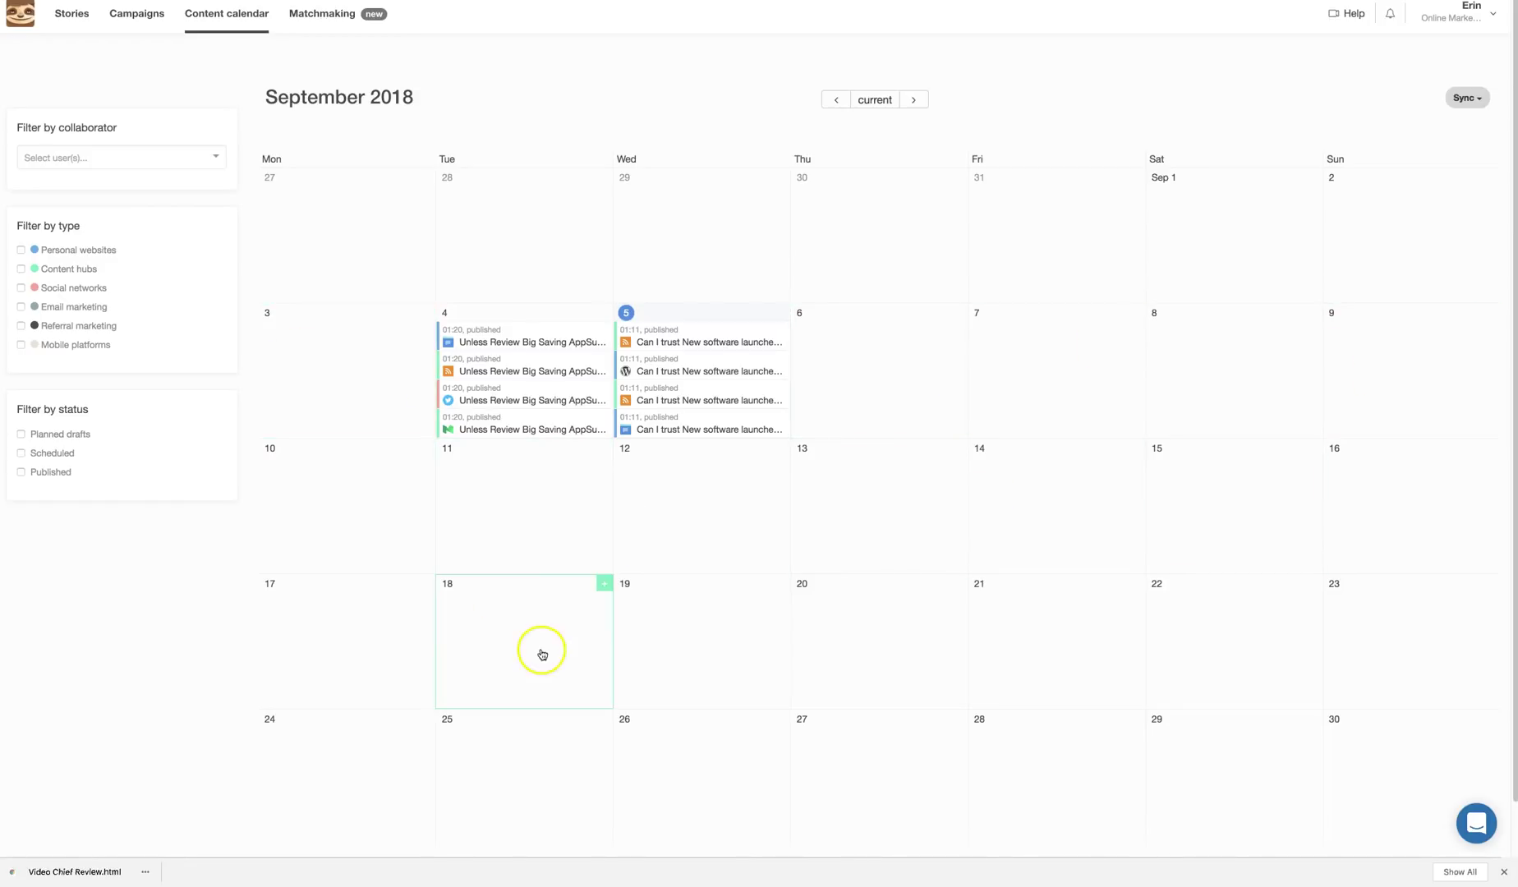
Try the content calendar's type filters, including Personal websites, Content hubs and Social networks, and clear them all
left_click(21, 249)
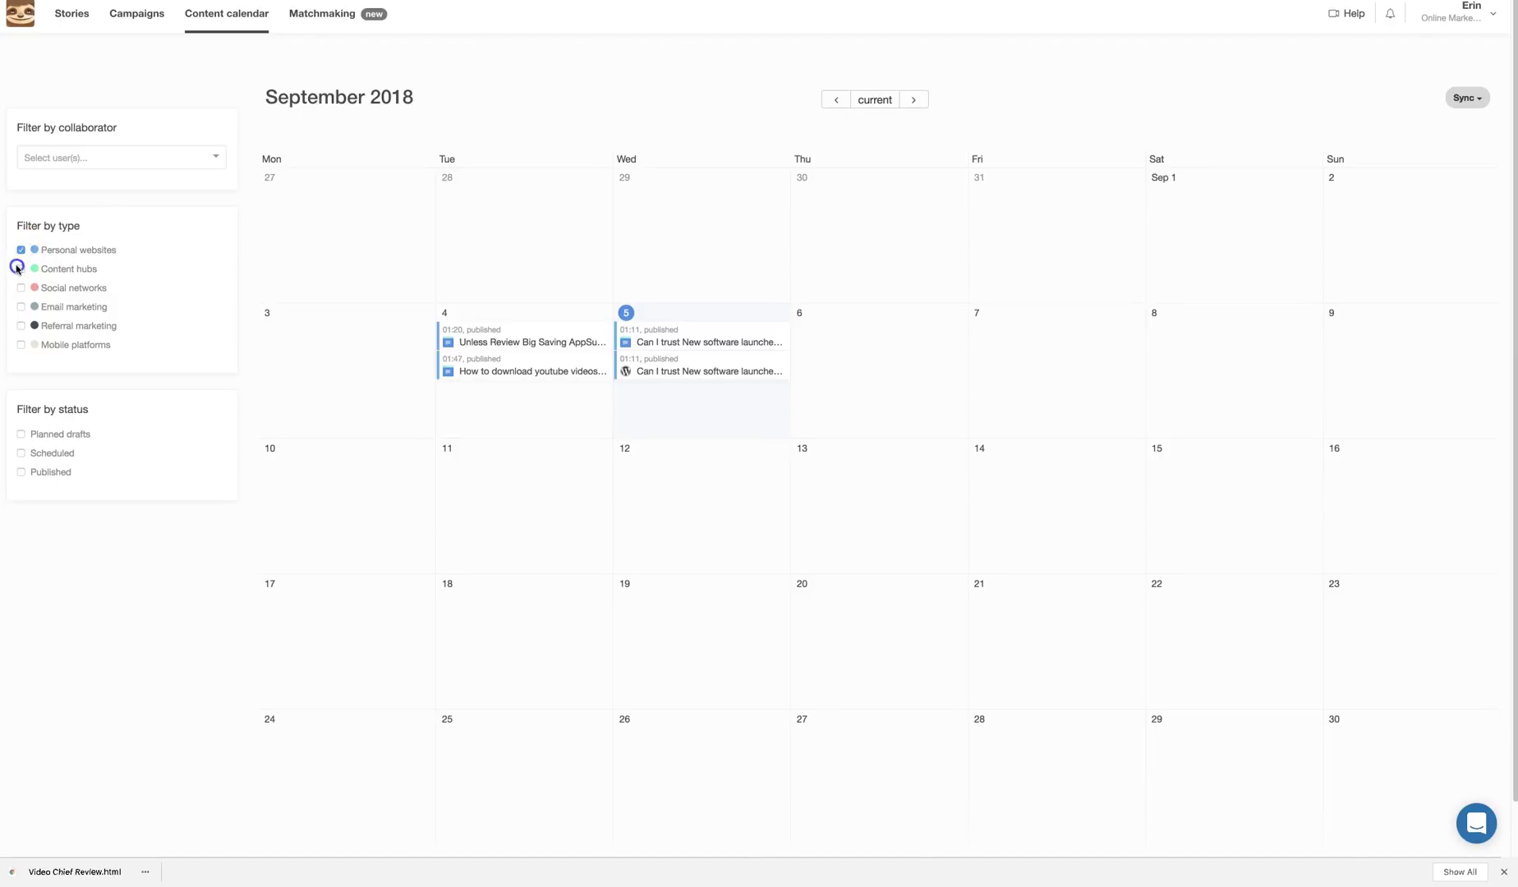
left_click(21, 268)
left_click(21, 268)
left_click(22, 269)
left_click(21, 288)
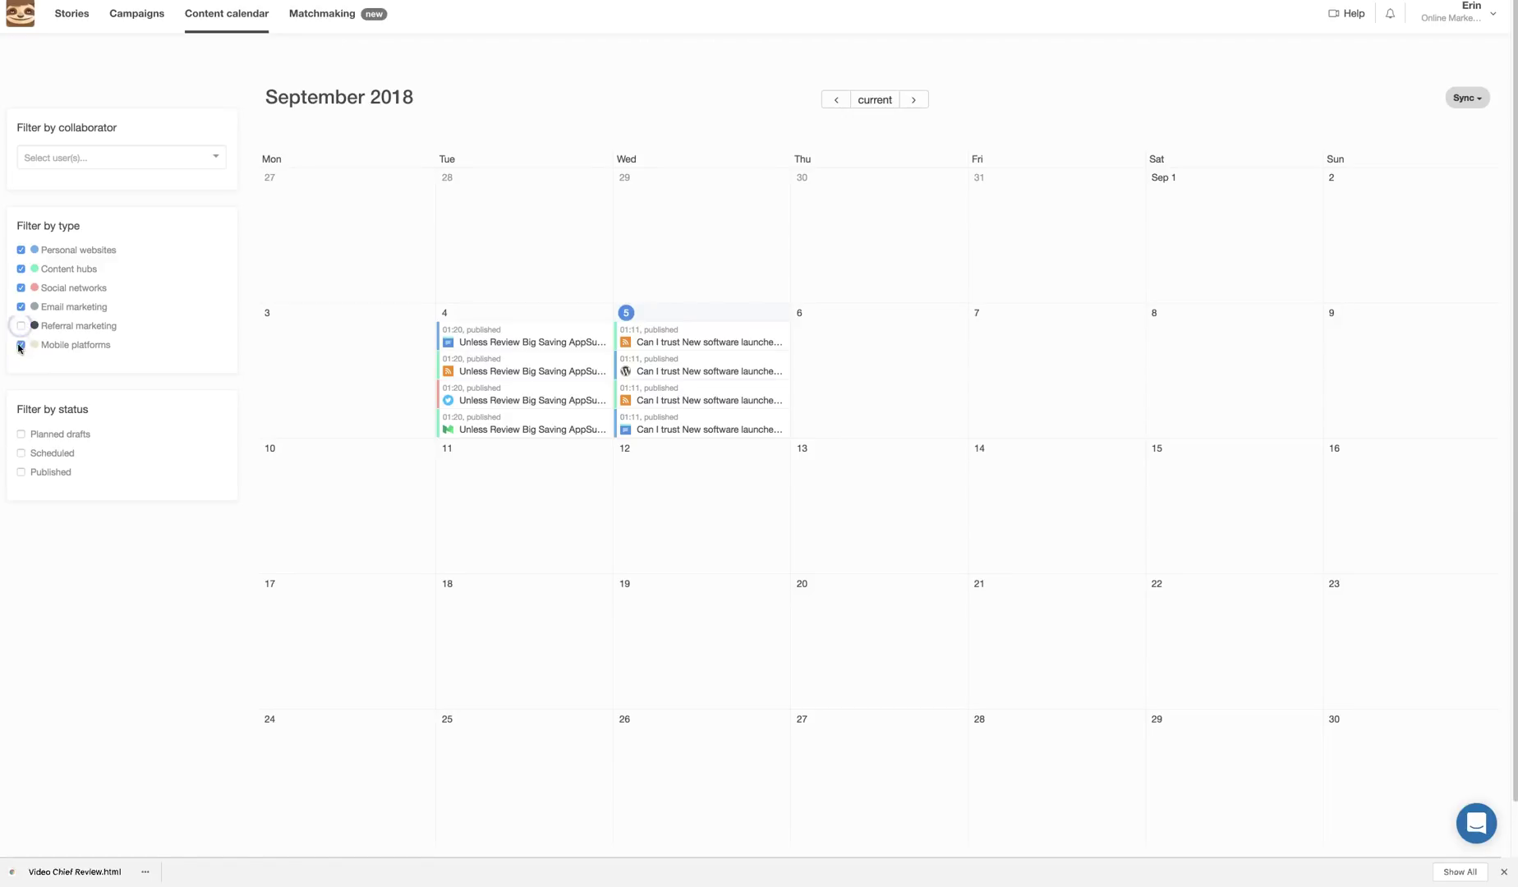
left_click(20, 288)
left_click(22, 268)
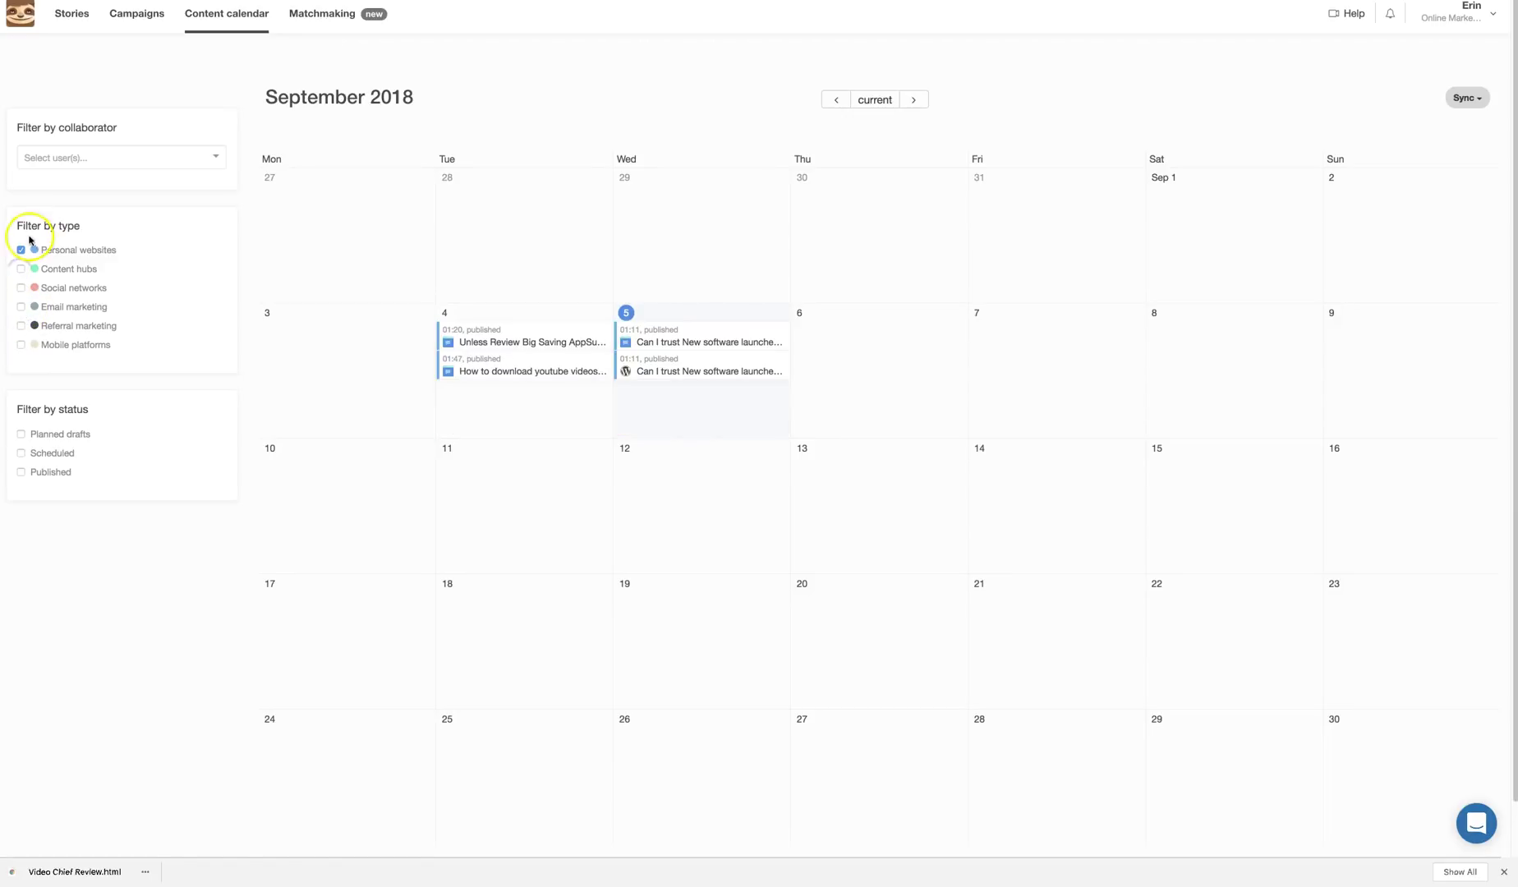
left_click(20, 250)
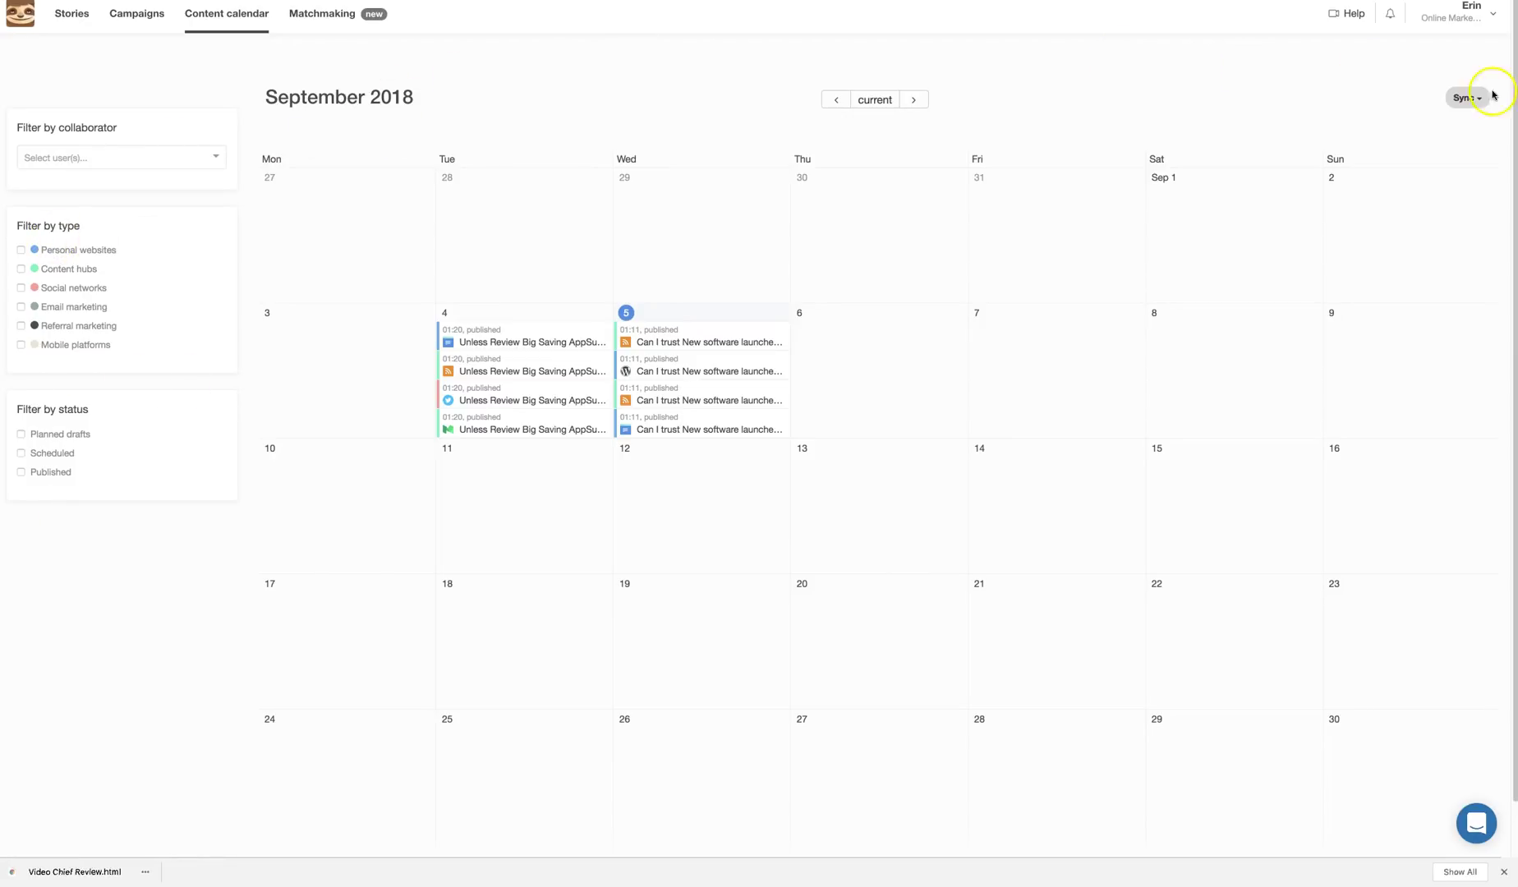
View the calendar services offered for syncing the content calendar, and close the options without choosing one
left_click(1465, 98)
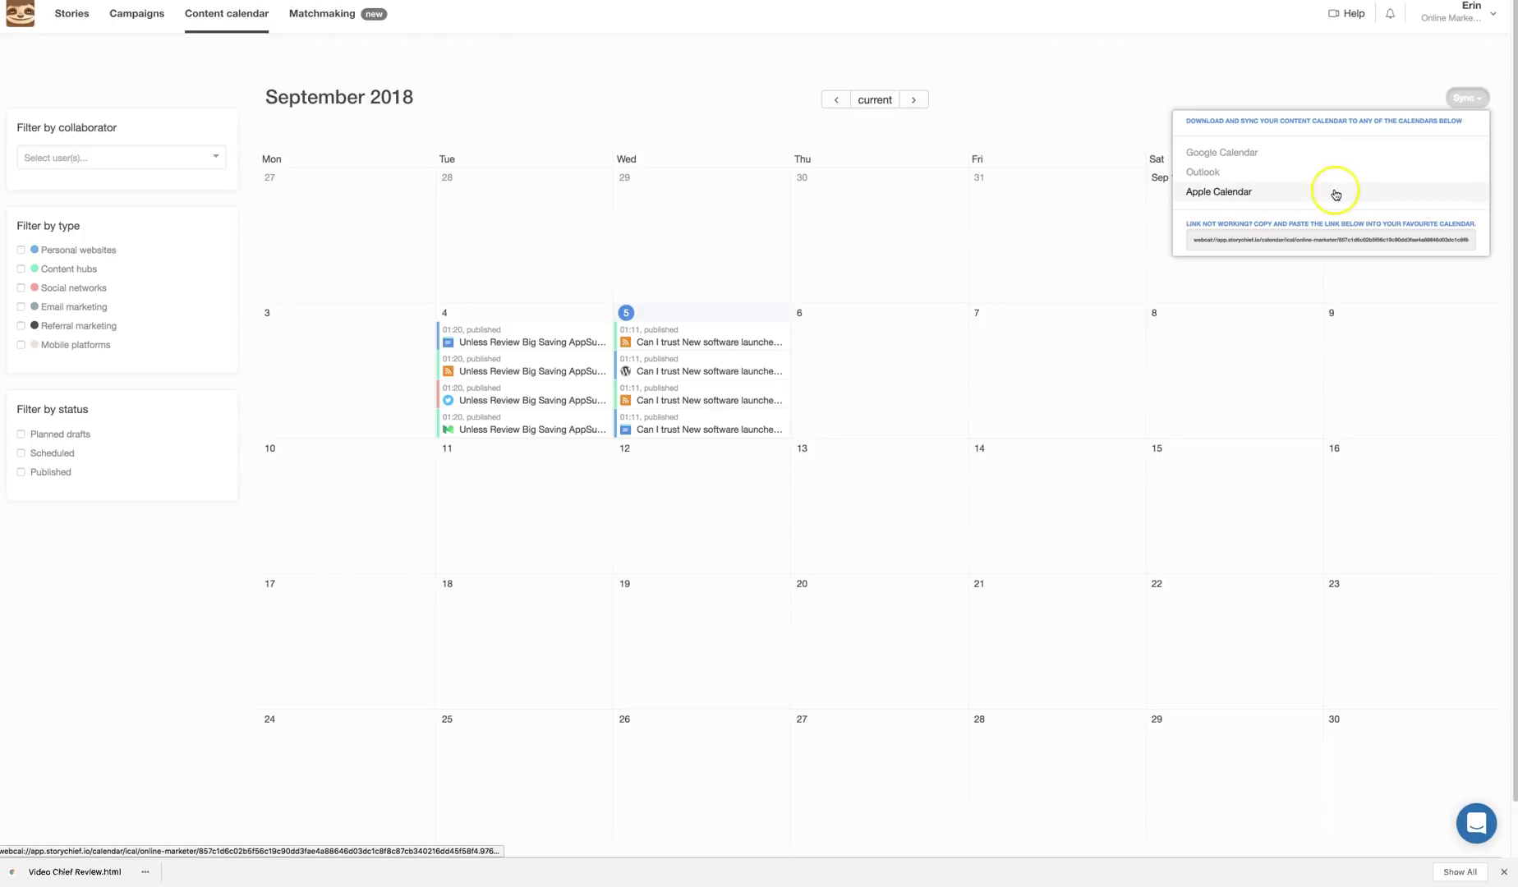
left_click(1105, 62)
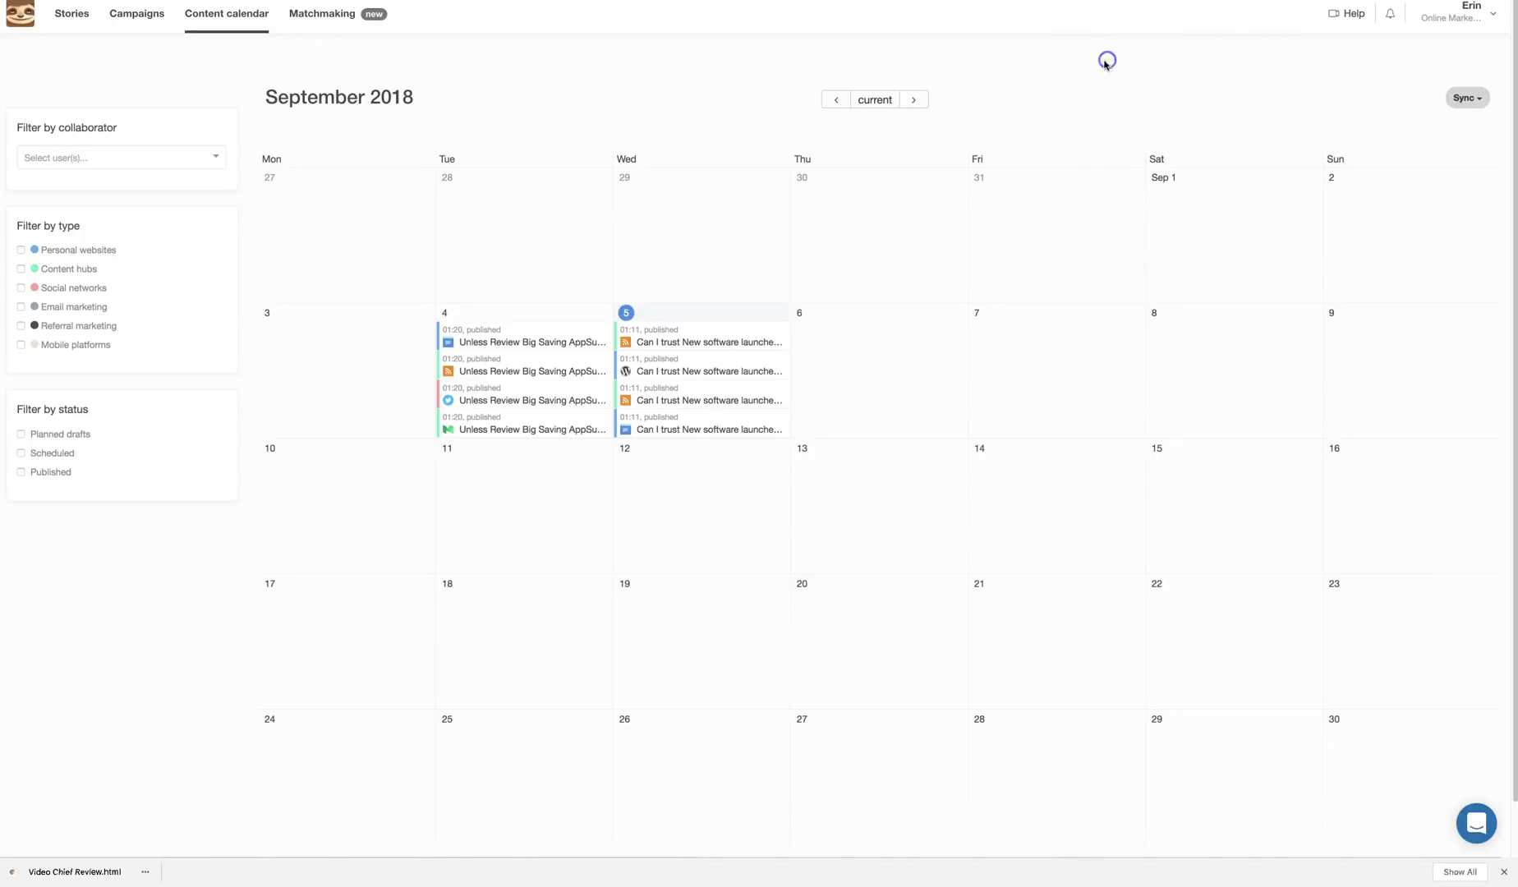
From the dashboard, view how Matchmaking finds story creators, and decline creating a brief
left_click(69, 13)
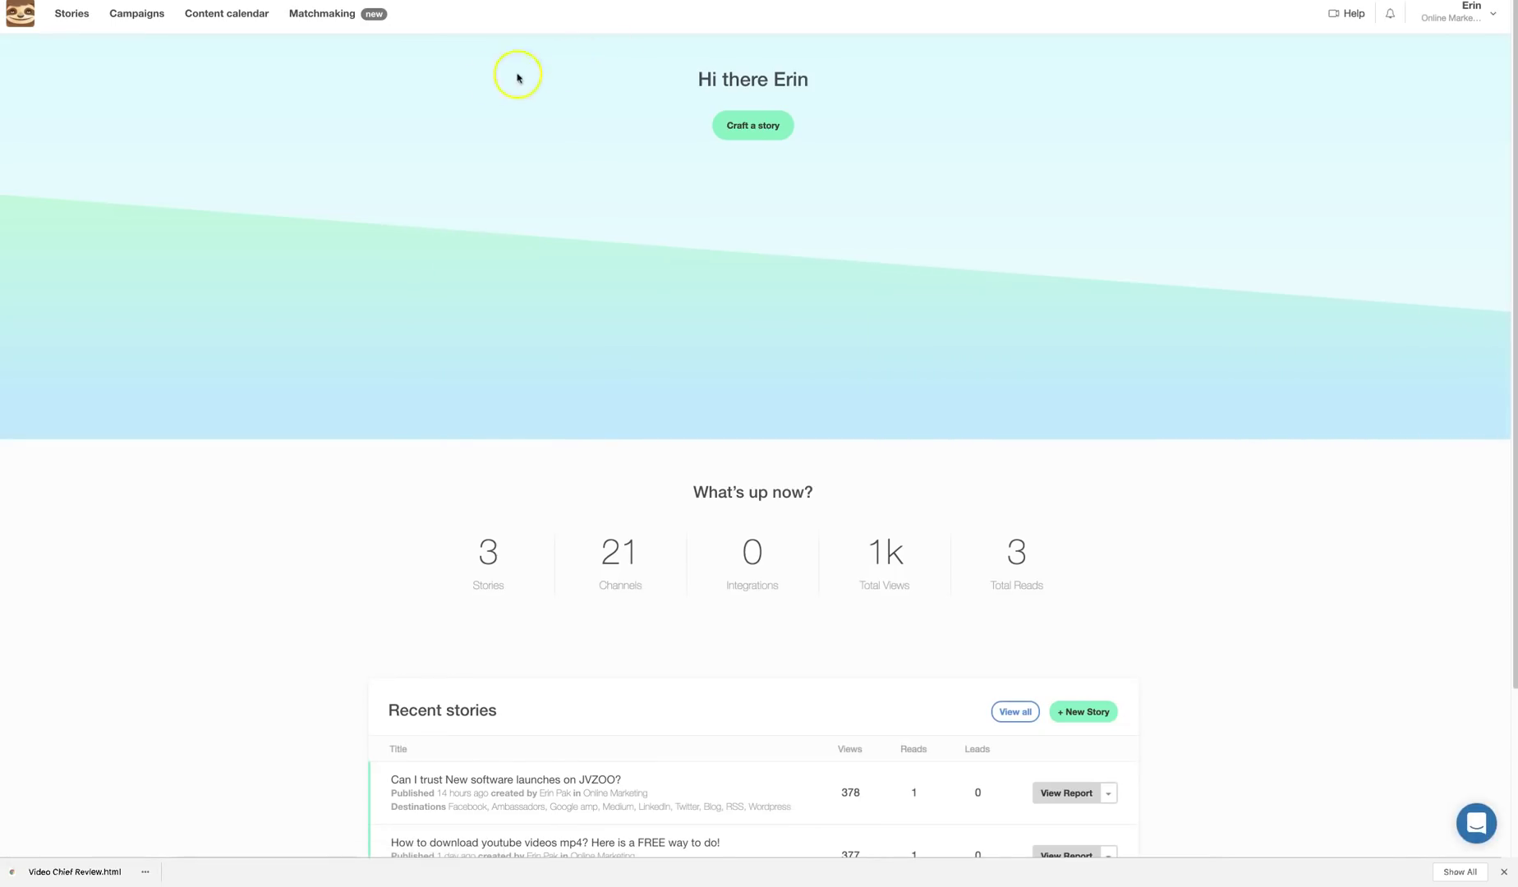
left_click(324, 13)
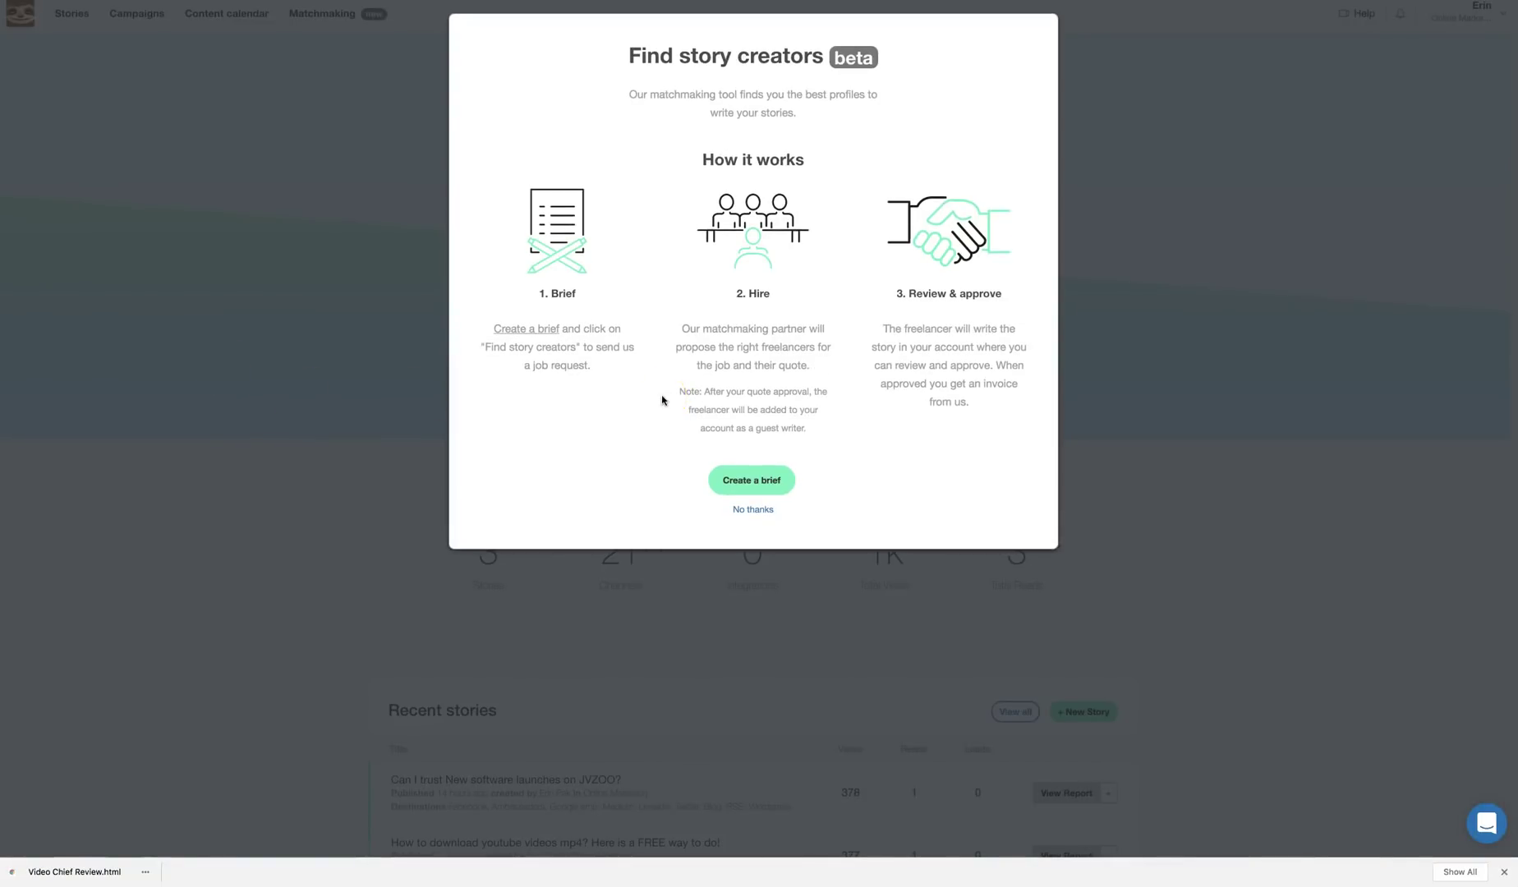
left_click(755, 510)
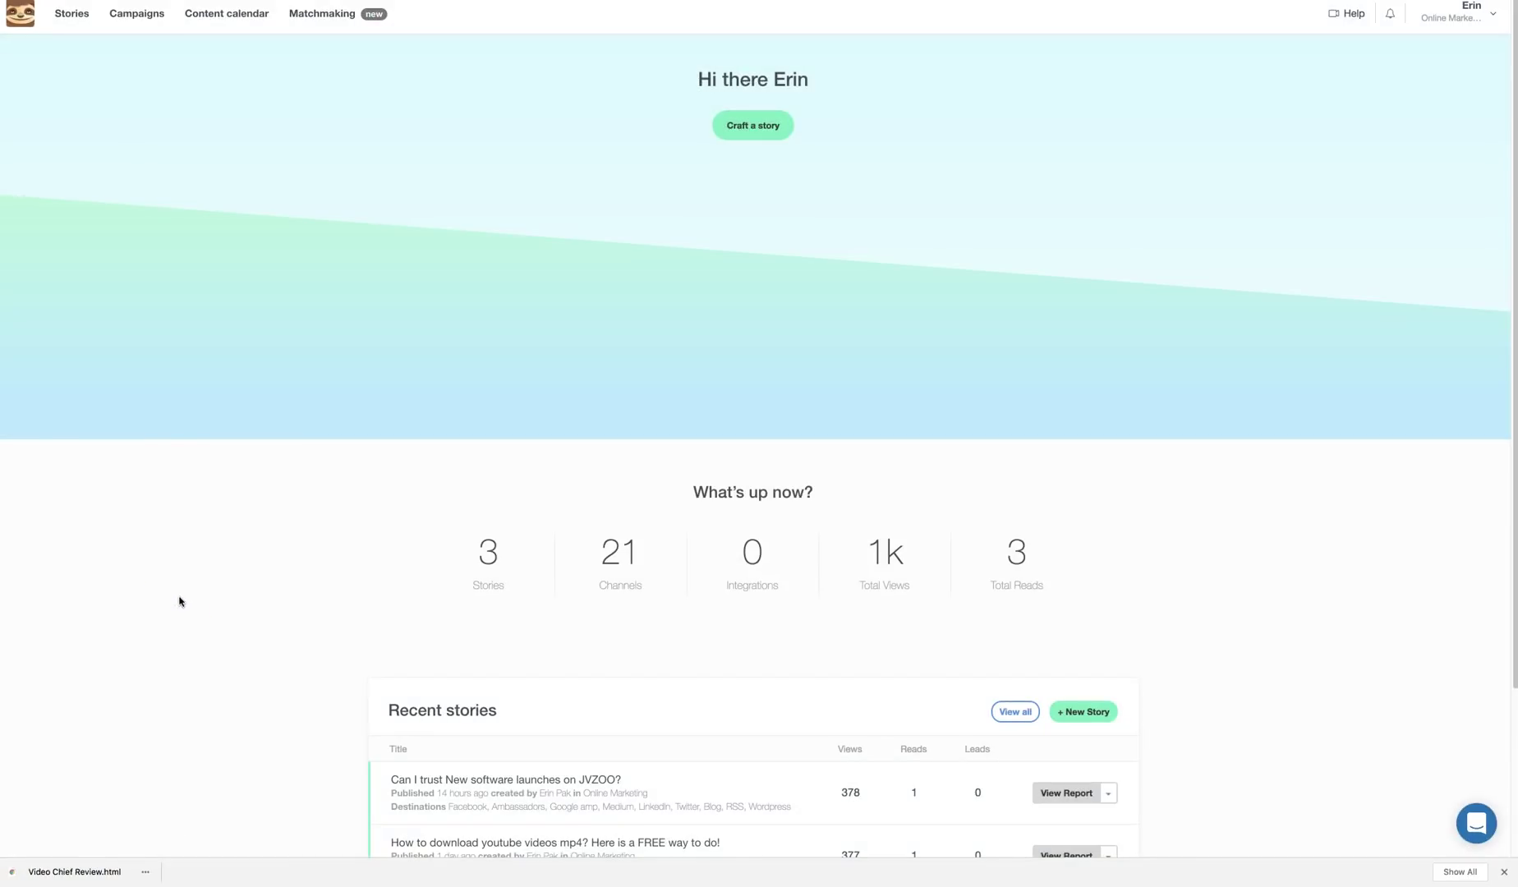
scroll(180, 601, "down", 3)
scroll(186, 601, "up", 3)
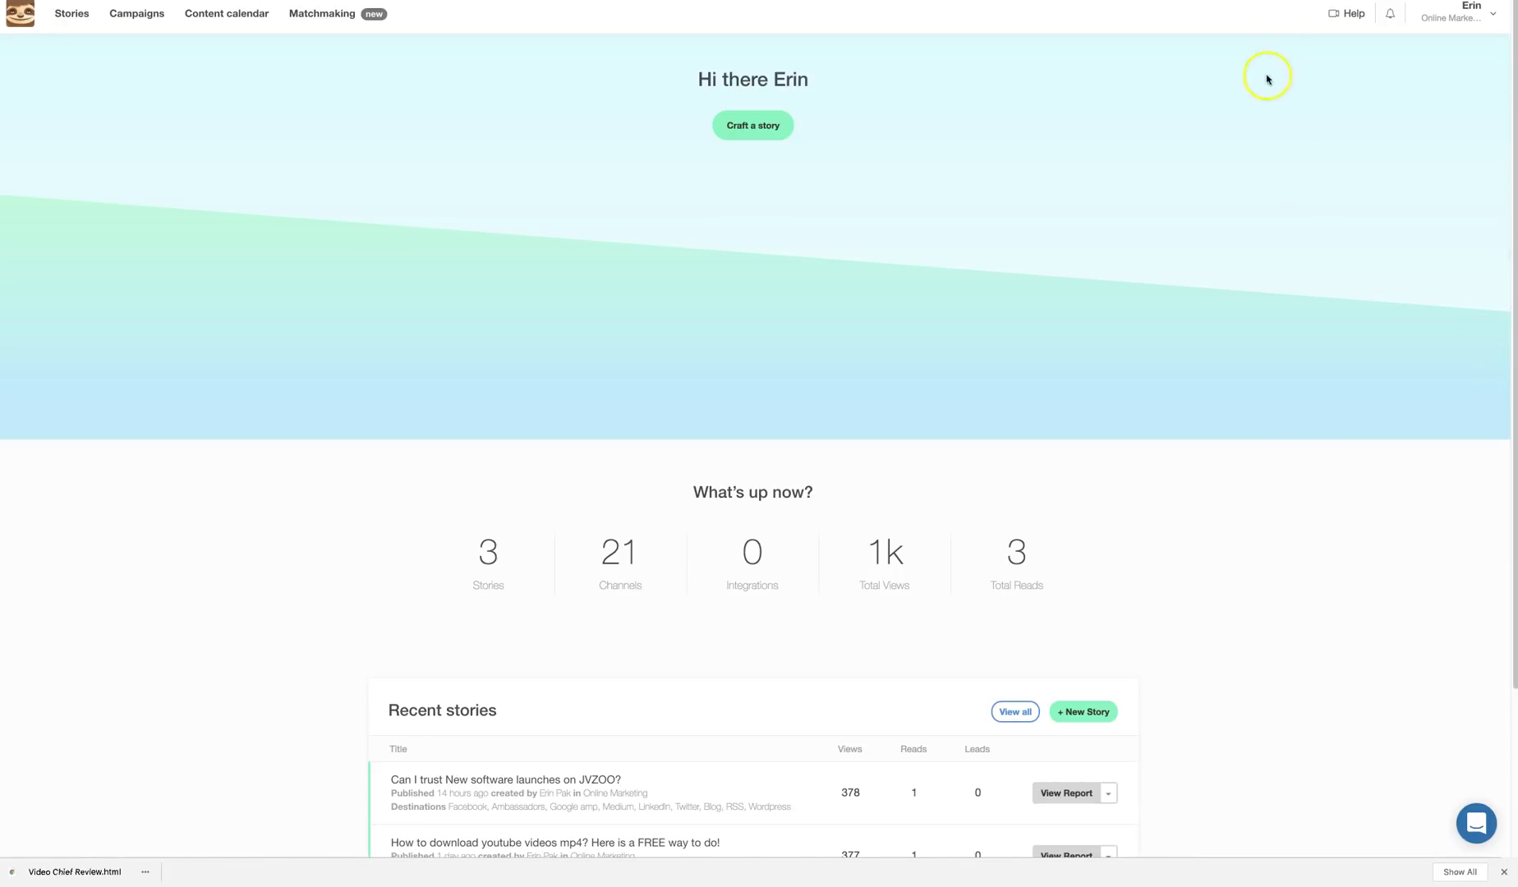
View the list of help videos and support options, and close it without opening any
left_click(1356, 17)
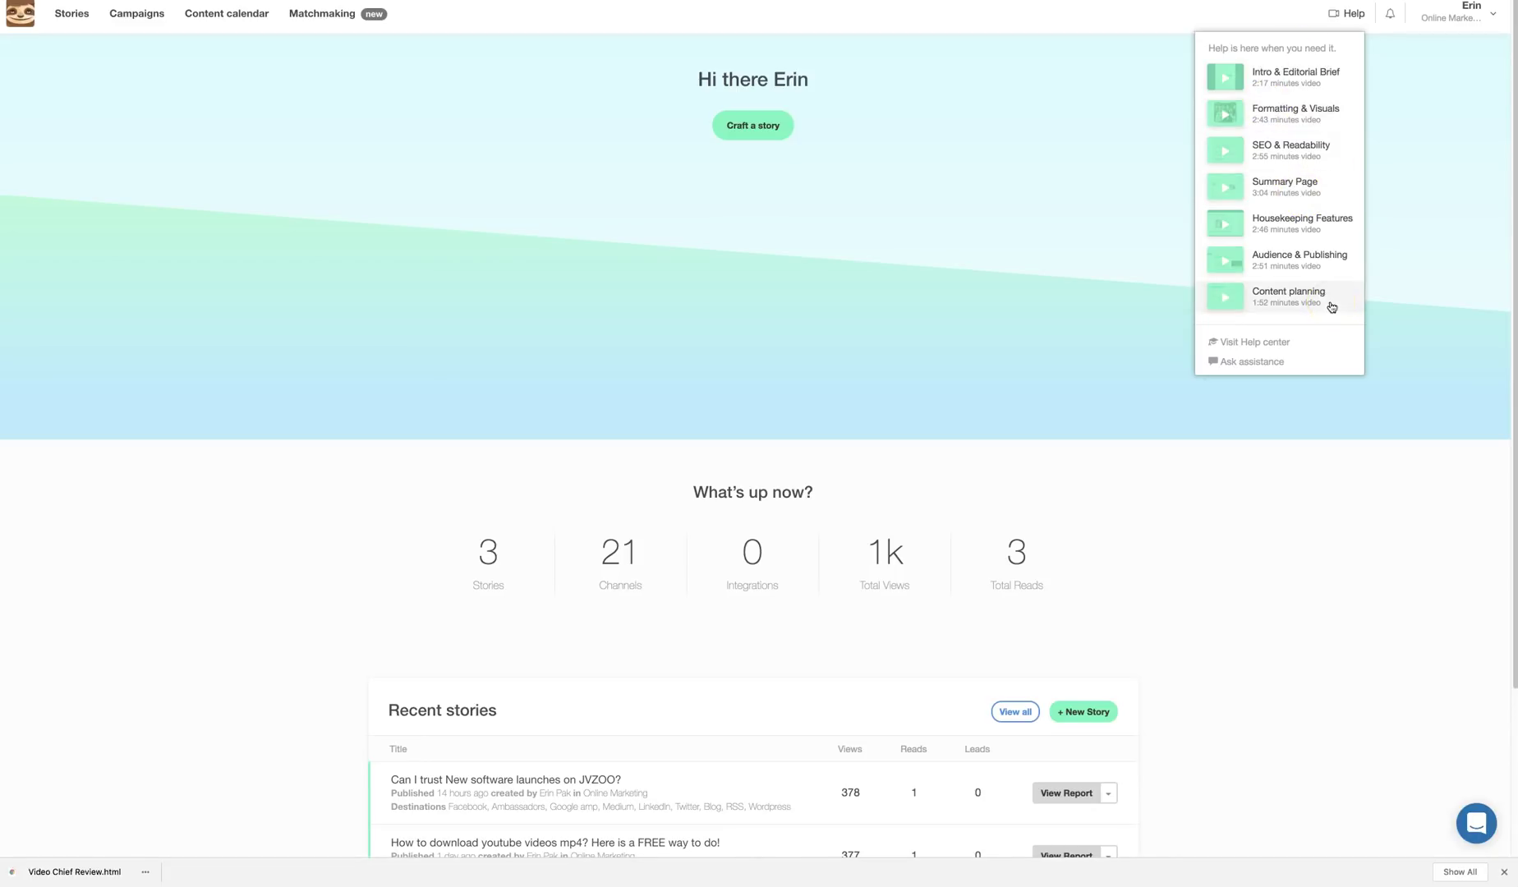
left_click(1328, 634)
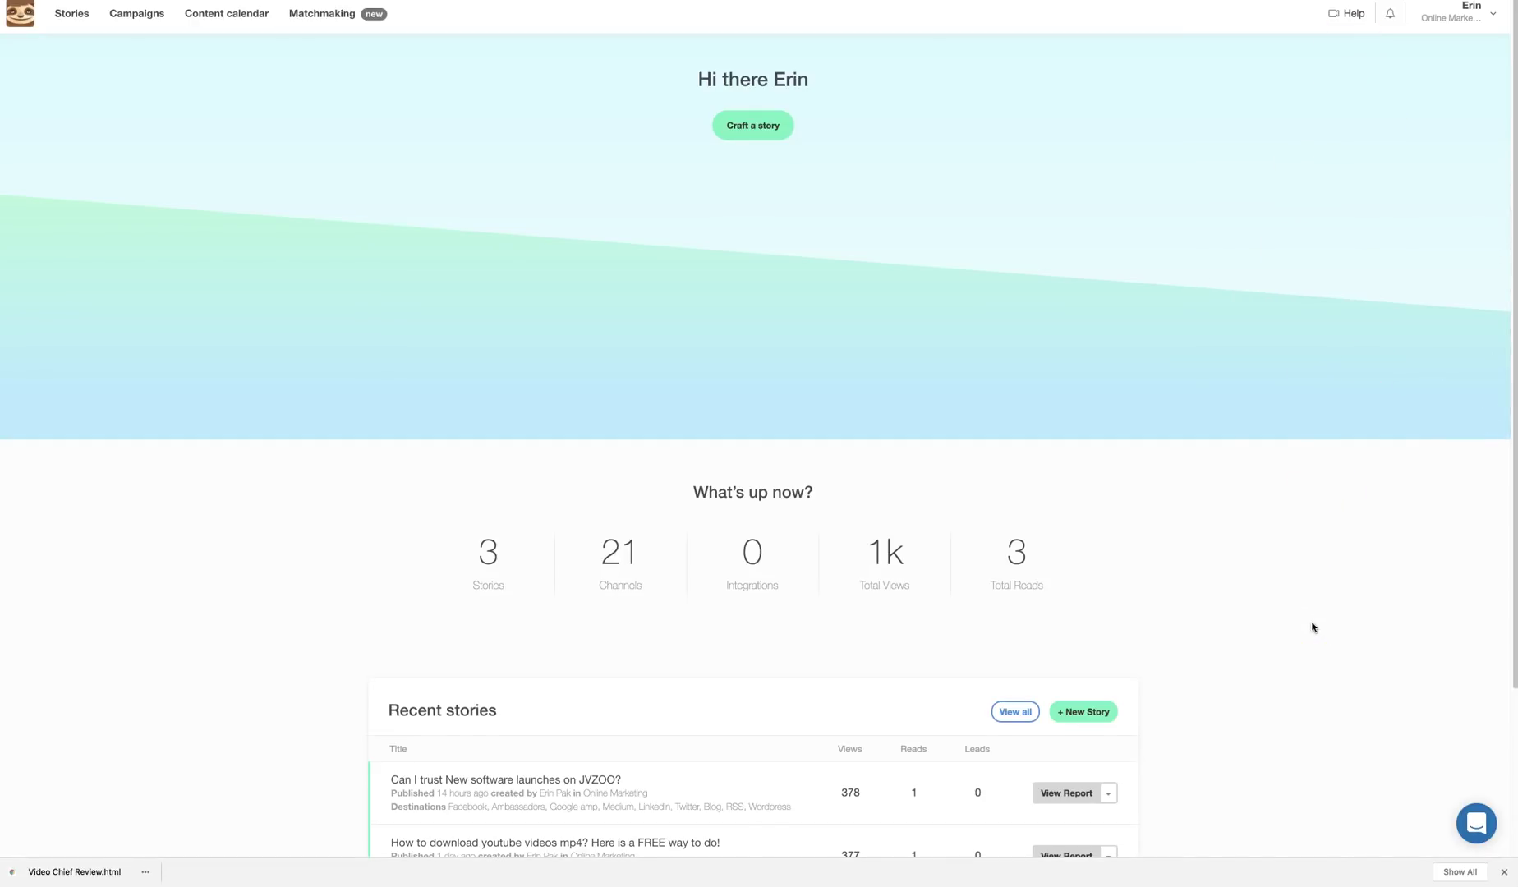
scroll(1311, 626, "down", 1)
View the support chat and the account management options, closing each without choosing anything
left_click(1476, 823)
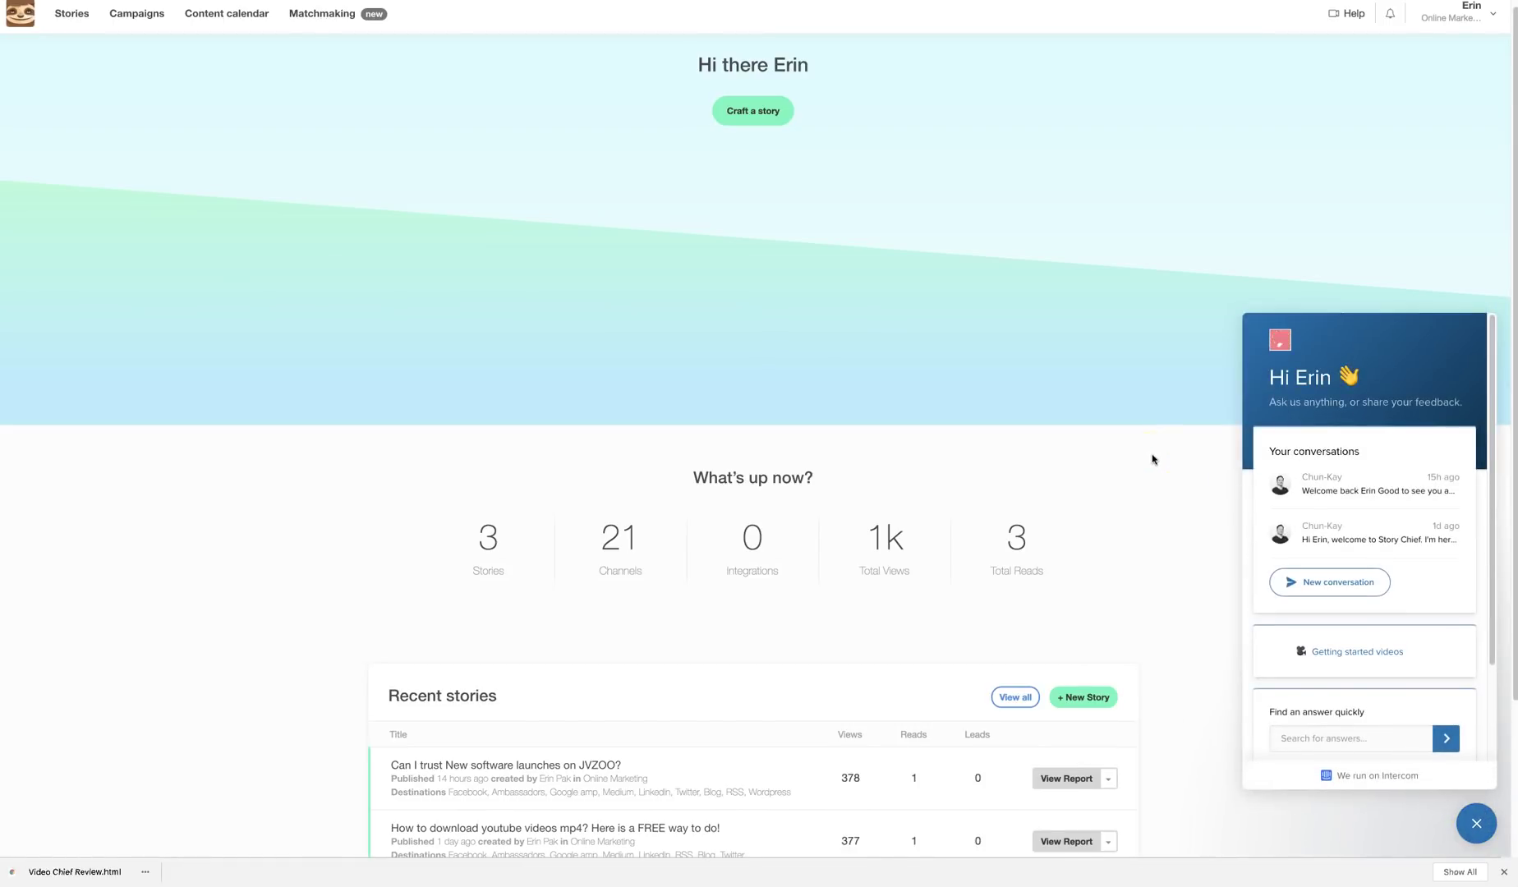
left_click(1487, 828)
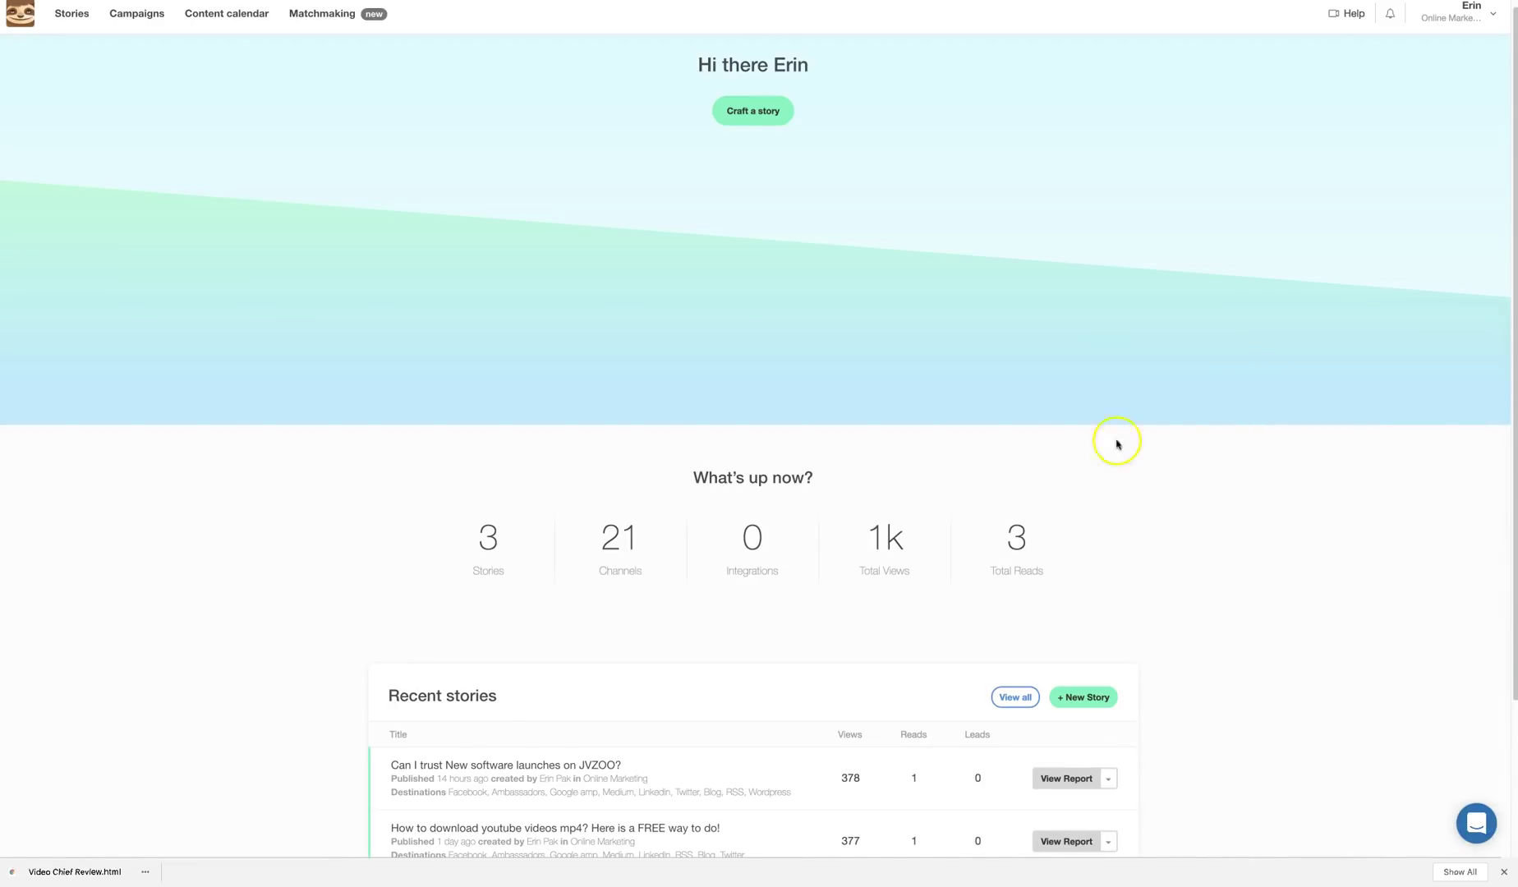
left_click(1475, 25)
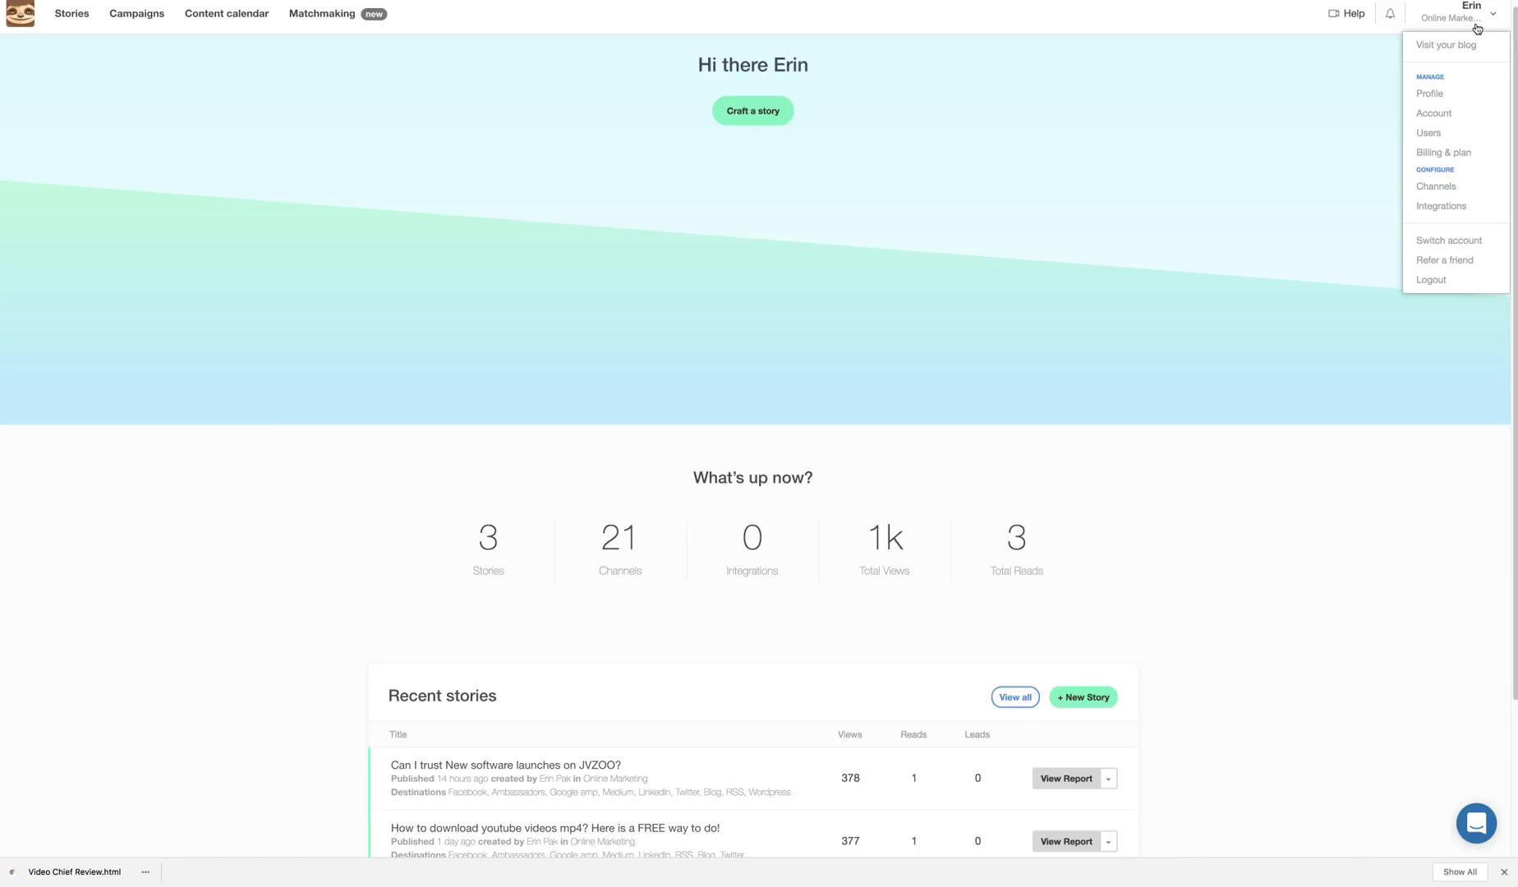
left_click(1416, 545)
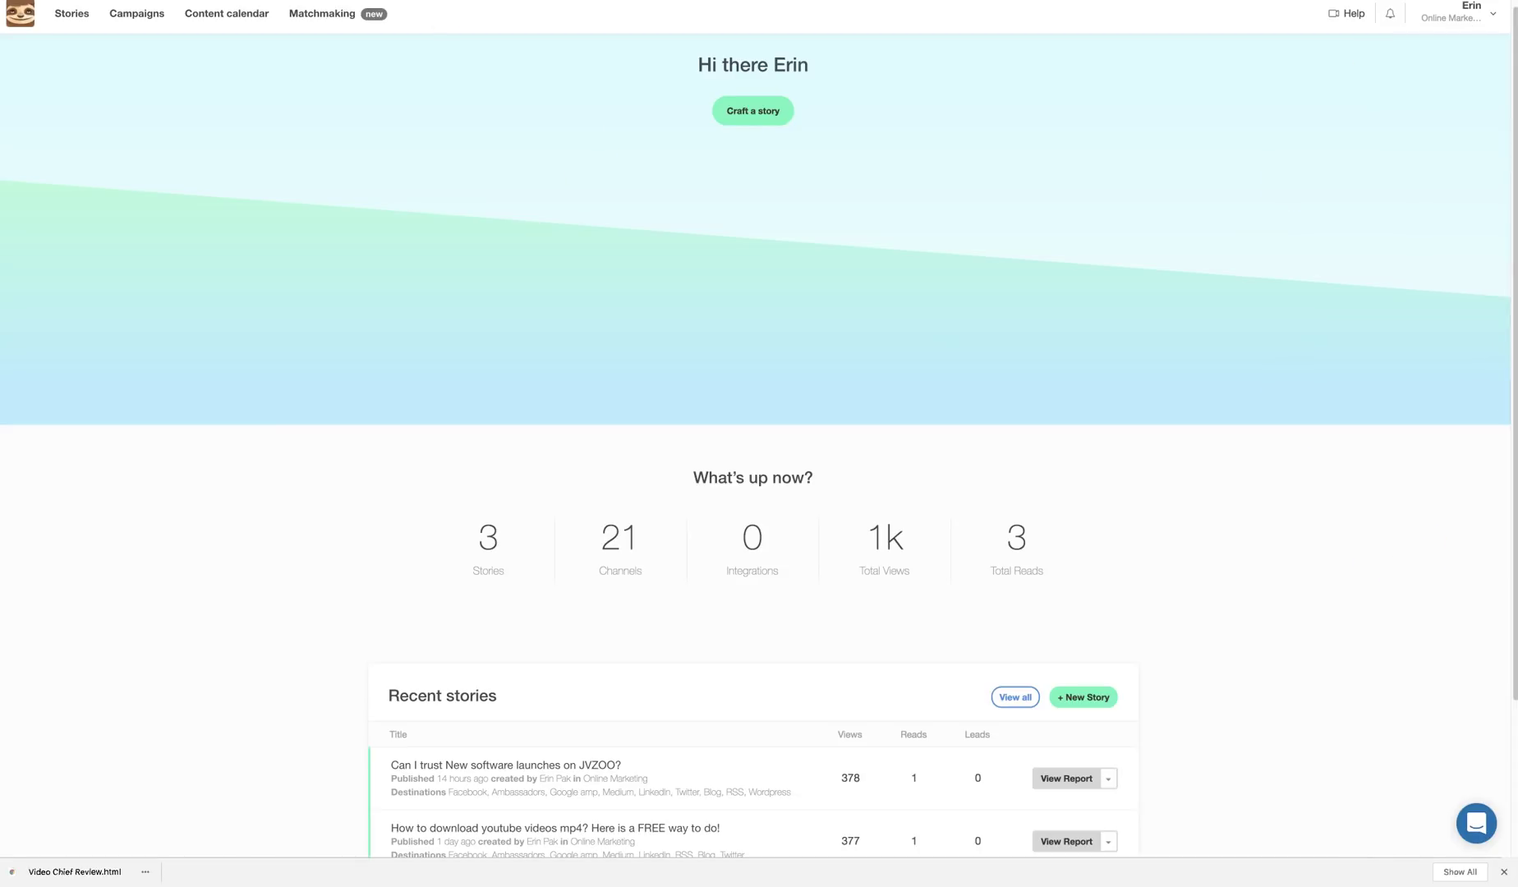
Switch to the AppSumo deal page for Story Chief and find the list of included plan features
key("ctrl+Tab")
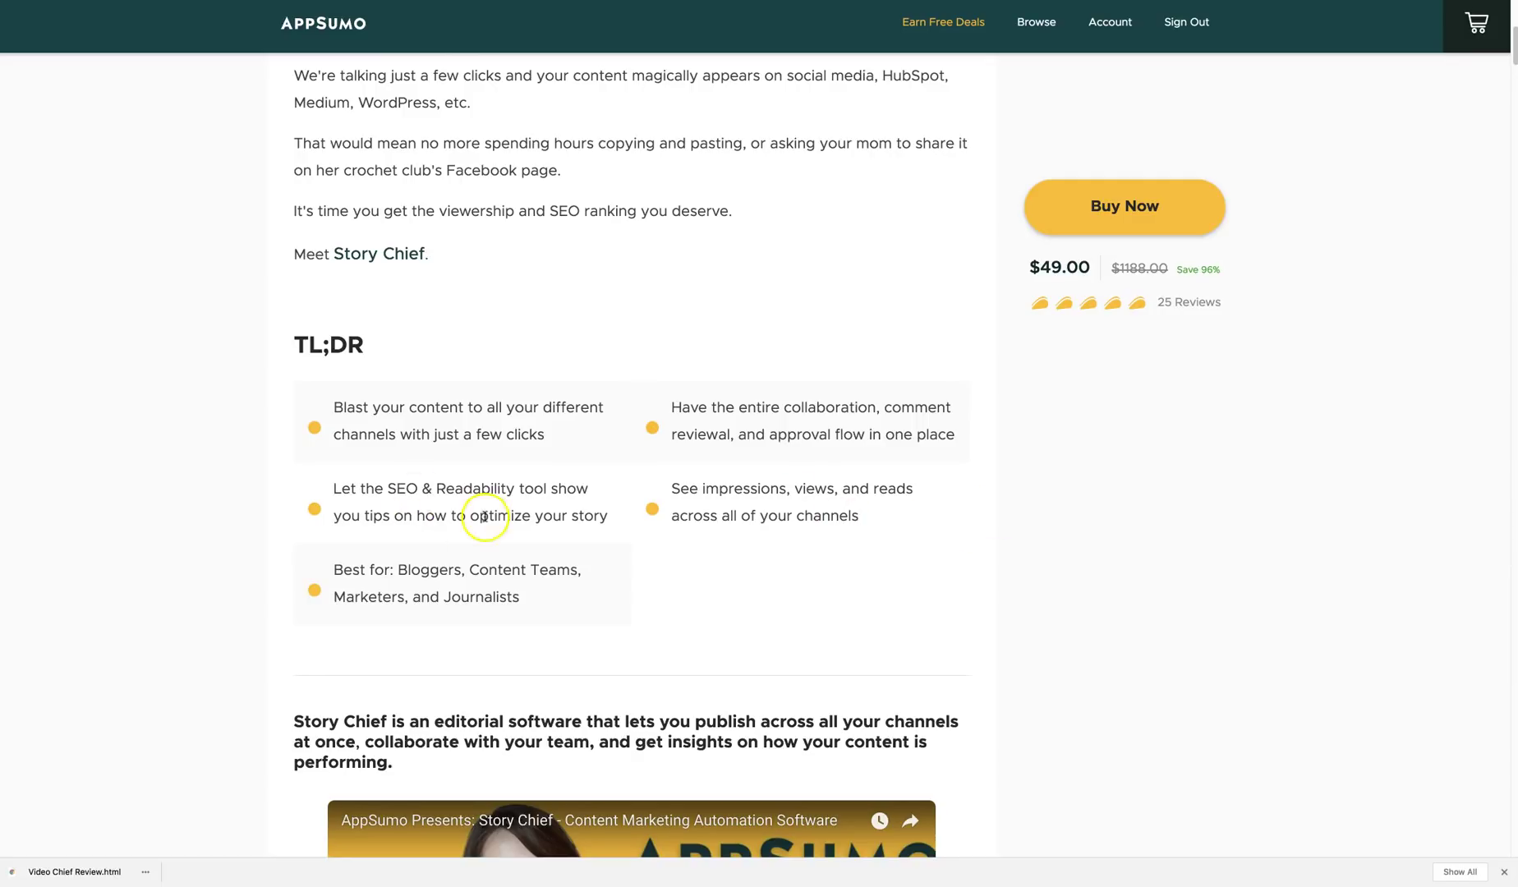
scroll(192, 516, "down", 15)
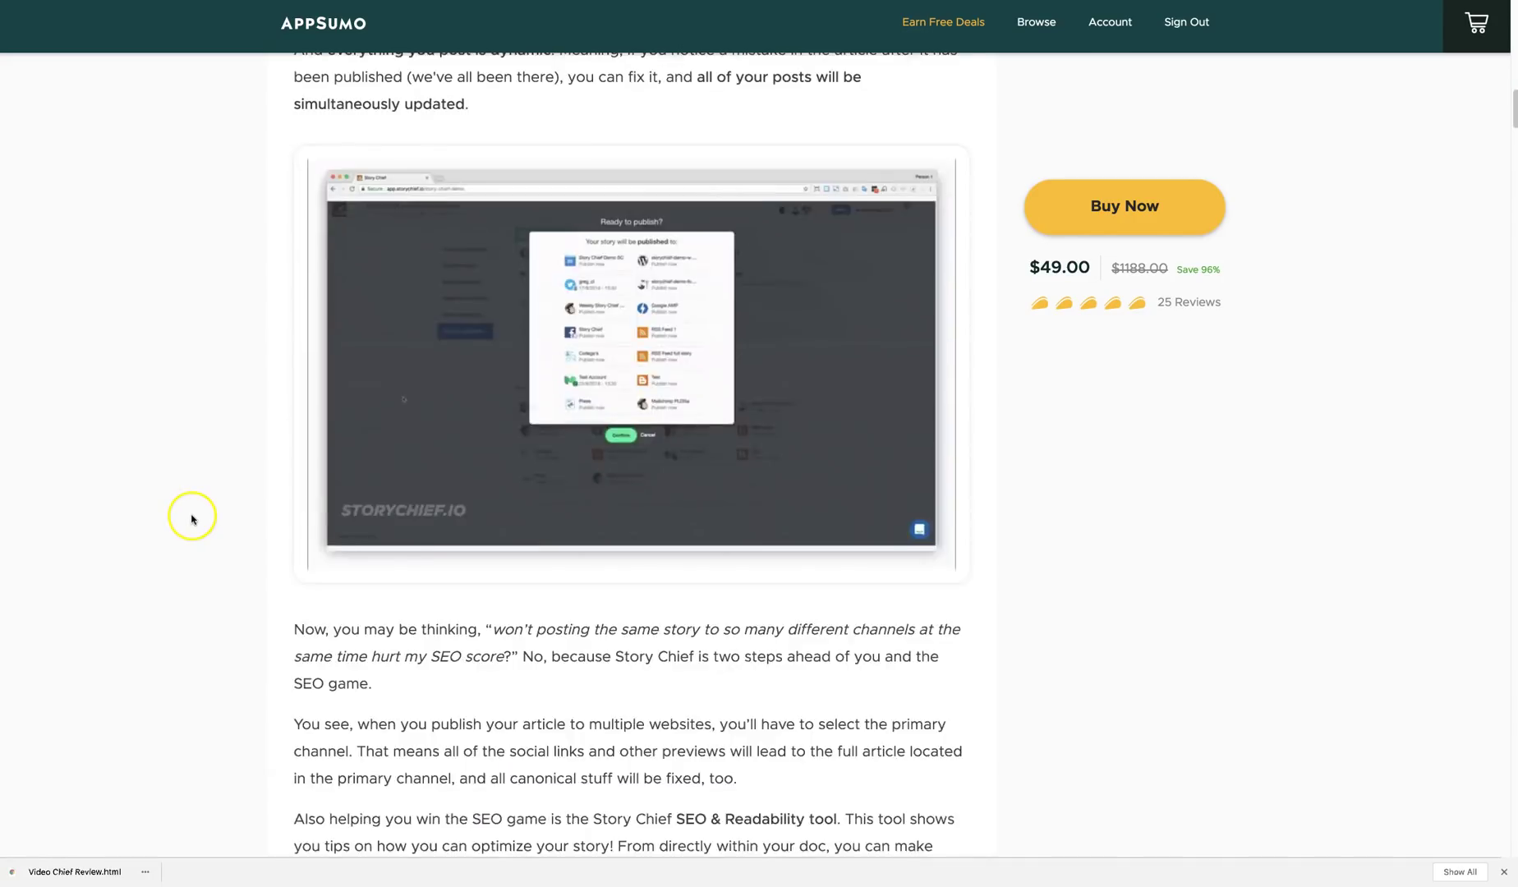
scroll(194, 517, "down", 20)
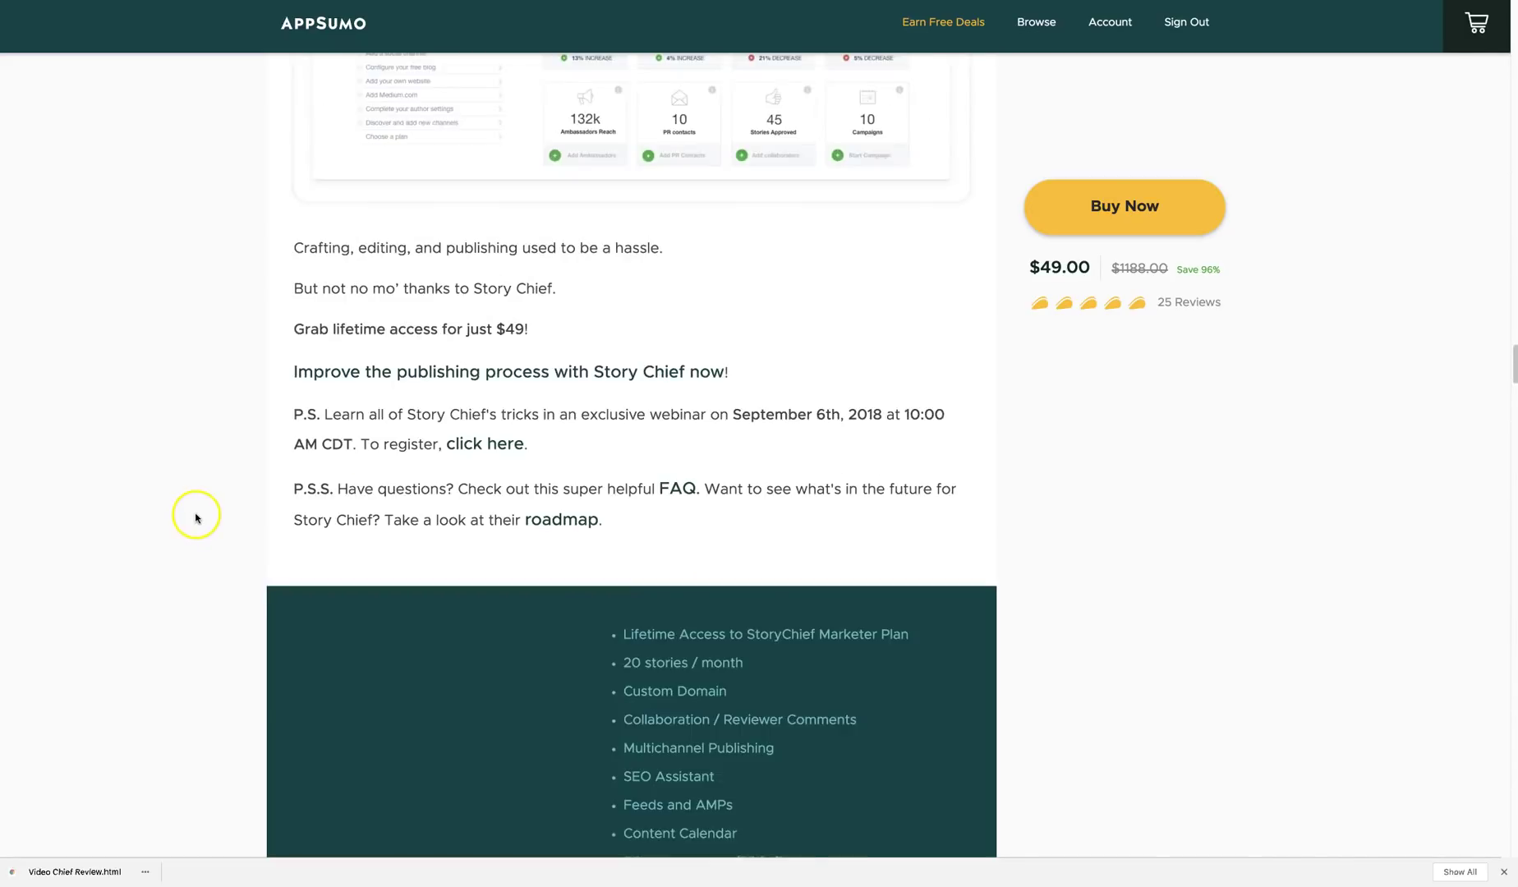
scroll(197, 517, "down", 1)
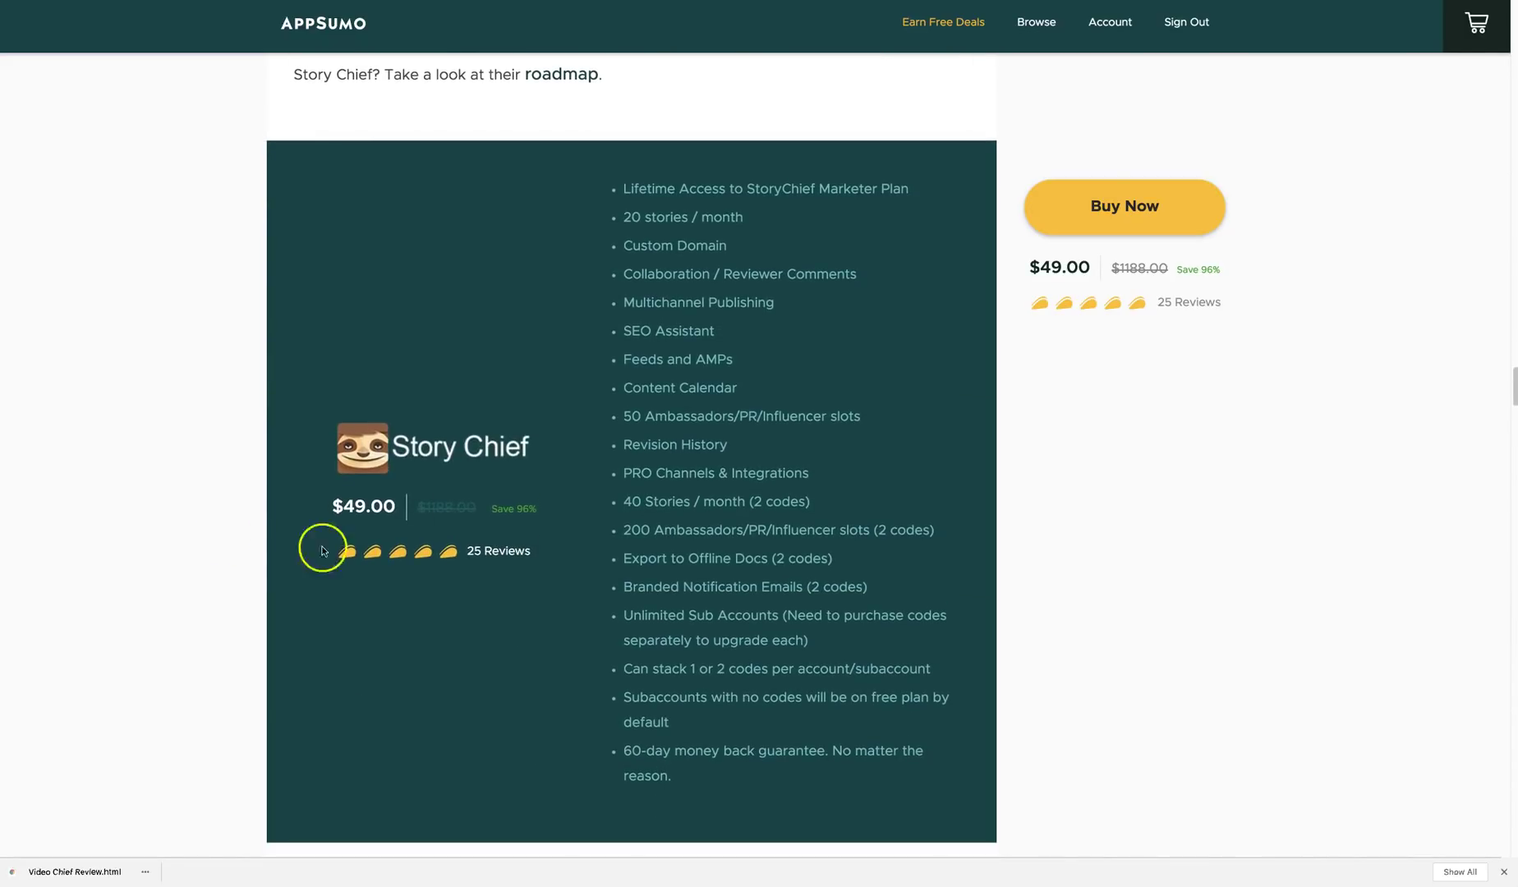
scroll(164, 490, "down", 1)
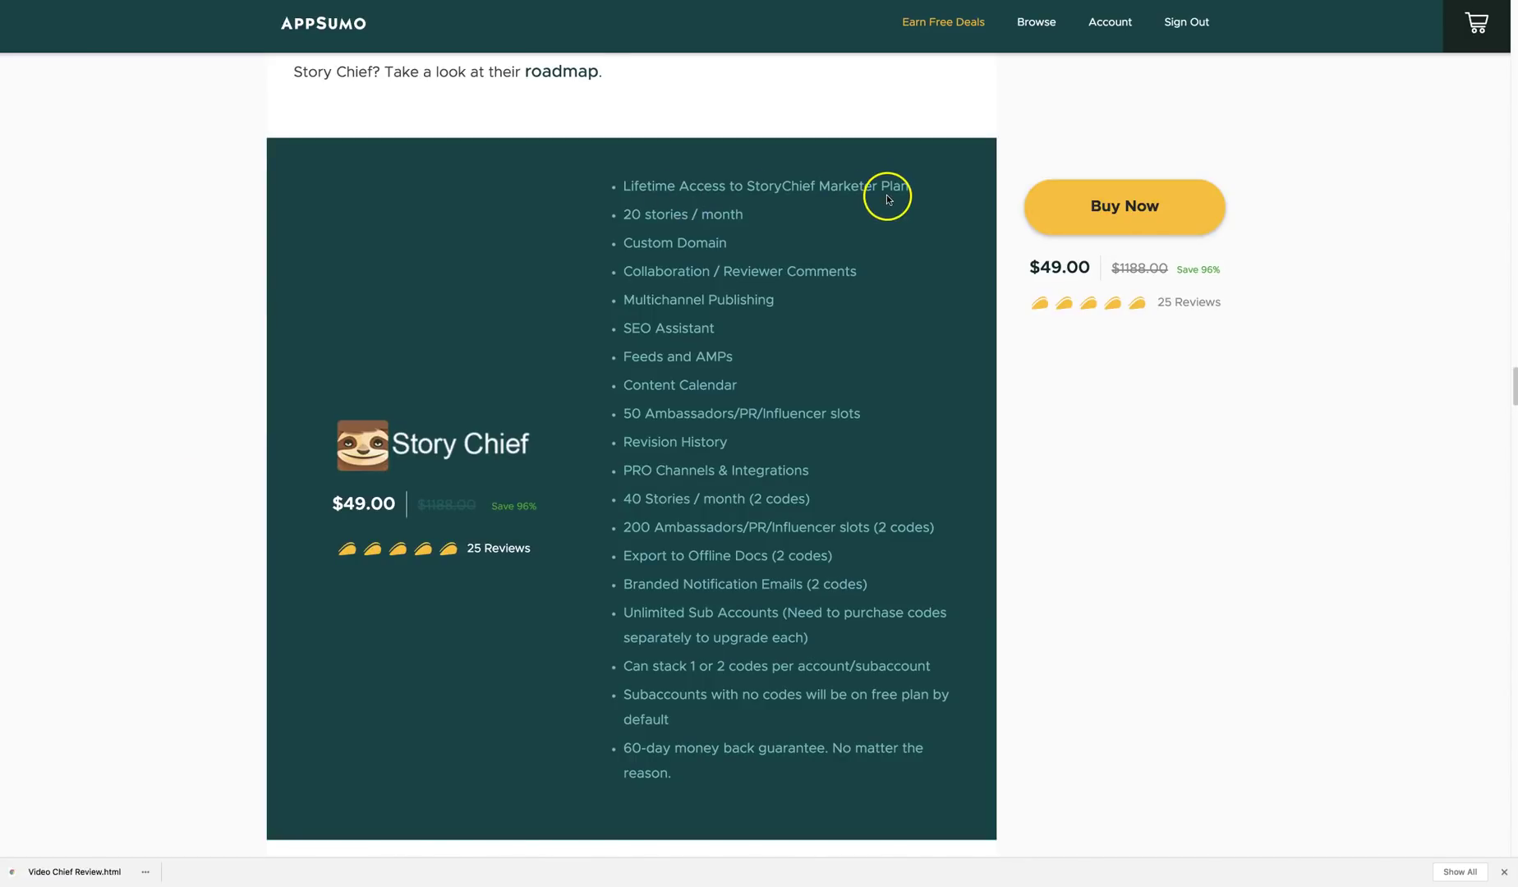
Highlight the story limits in the feature list: 20 stories / month and 40 Stories / month (2 codes)
left_click_drag(631, 219, 823, 211)
left_click(826, 216)
scroll(796, 215, "down", 1)
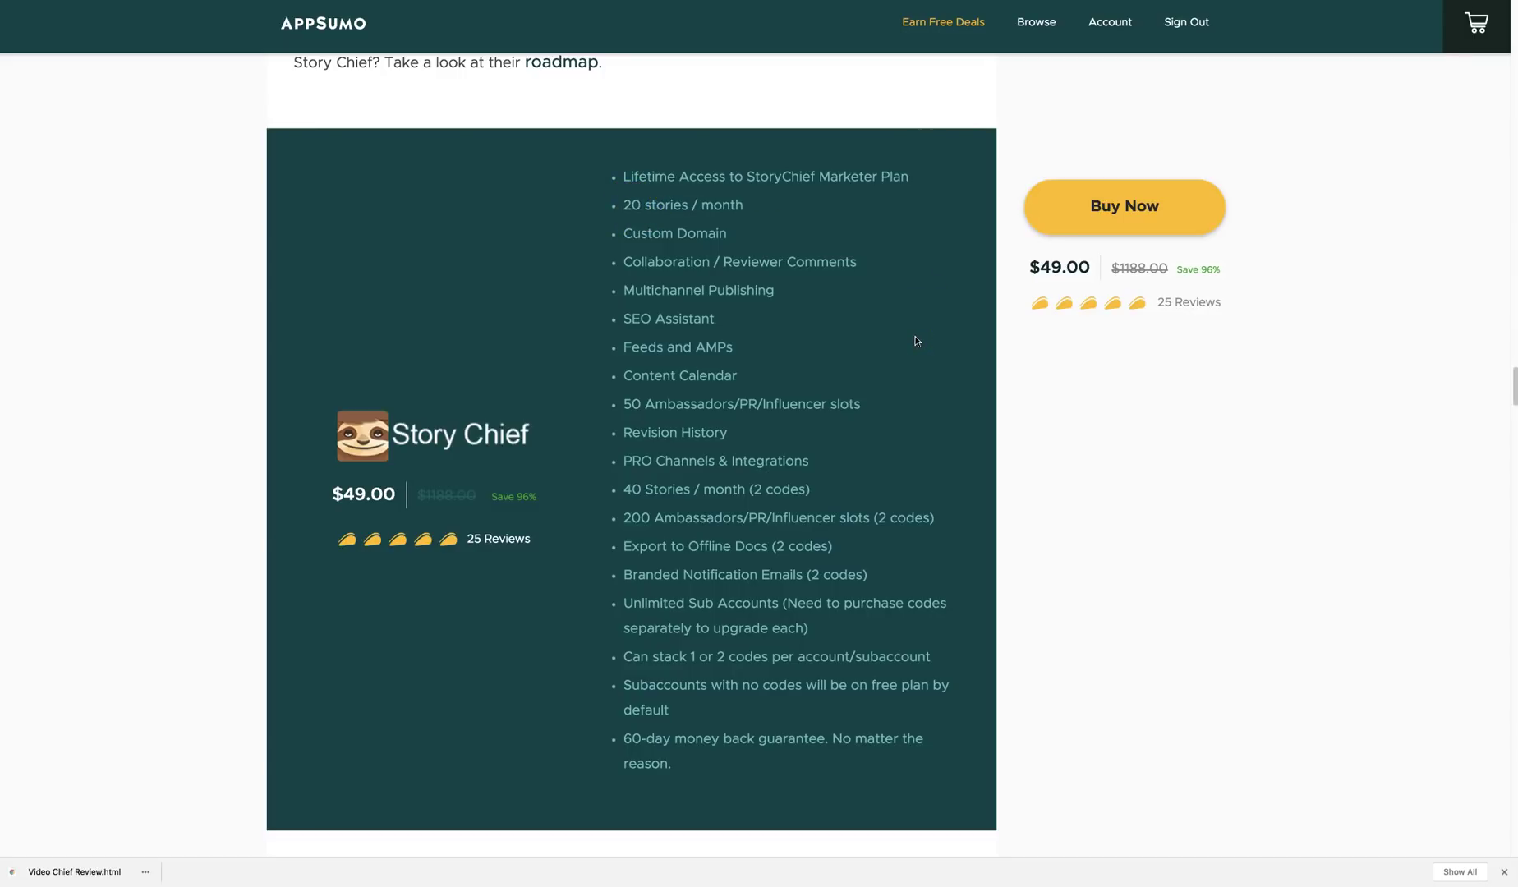
left_click_drag(624, 490, 812, 491)
left_click(823, 490)
Highlight Collaboration / Reviewer Comments, Multichannel Publishing, SEO Assistant, and Feeds and AMPs in the feature list
left_click_drag(891, 270, 650, 261)
left_click(789, 295)
left_click_drag(790, 297, 620, 294)
left_click(803, 313)
left_click_drag(624, 319, 739, 353)
left_click(803, 349)
left_click(770, 352)
Compare the 50 Ambassadors/PR/Influencer slots with the 200 slots for 2 codes by highlighting both items
left_click_drag(623, 404, 898, 410)
left_click(898, 410)
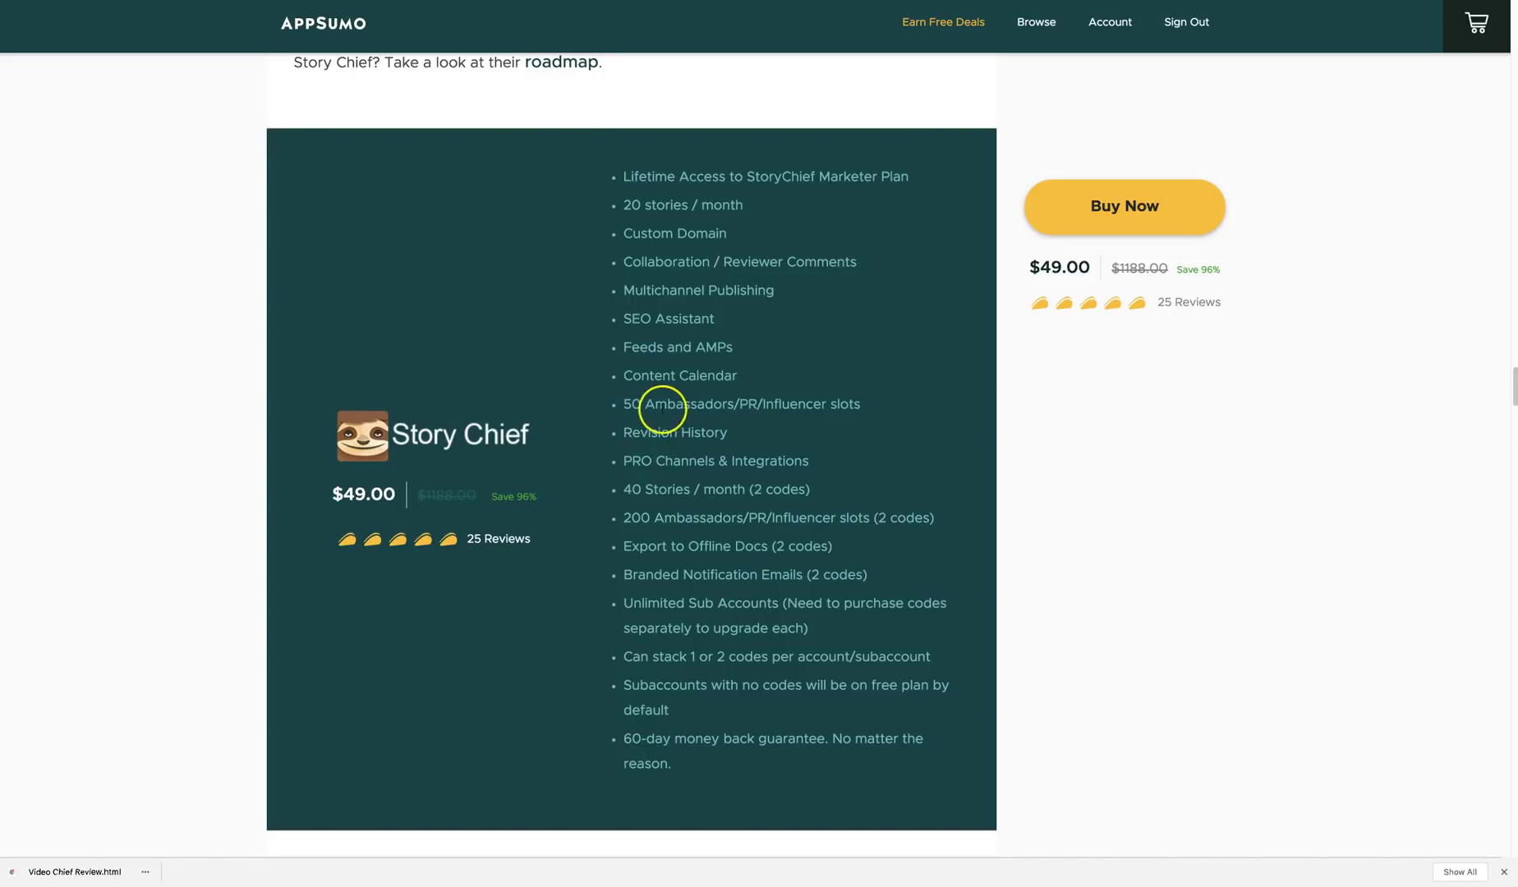
double_click(634, 405)
left_click(632, 517)
left_click_drag(631, 517, 930, 523)
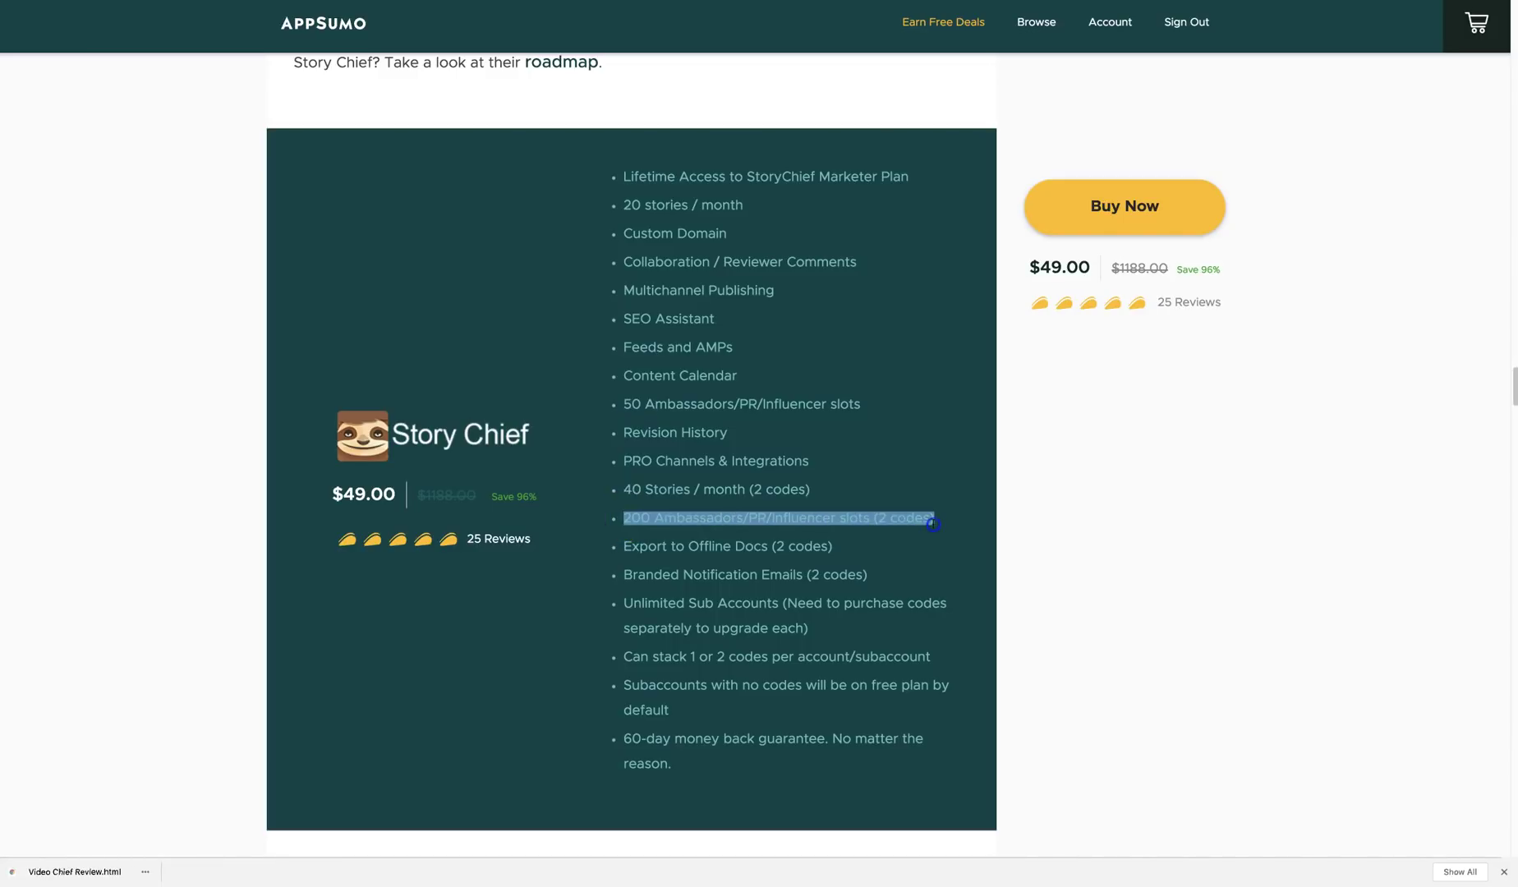
left_click(932, 523)
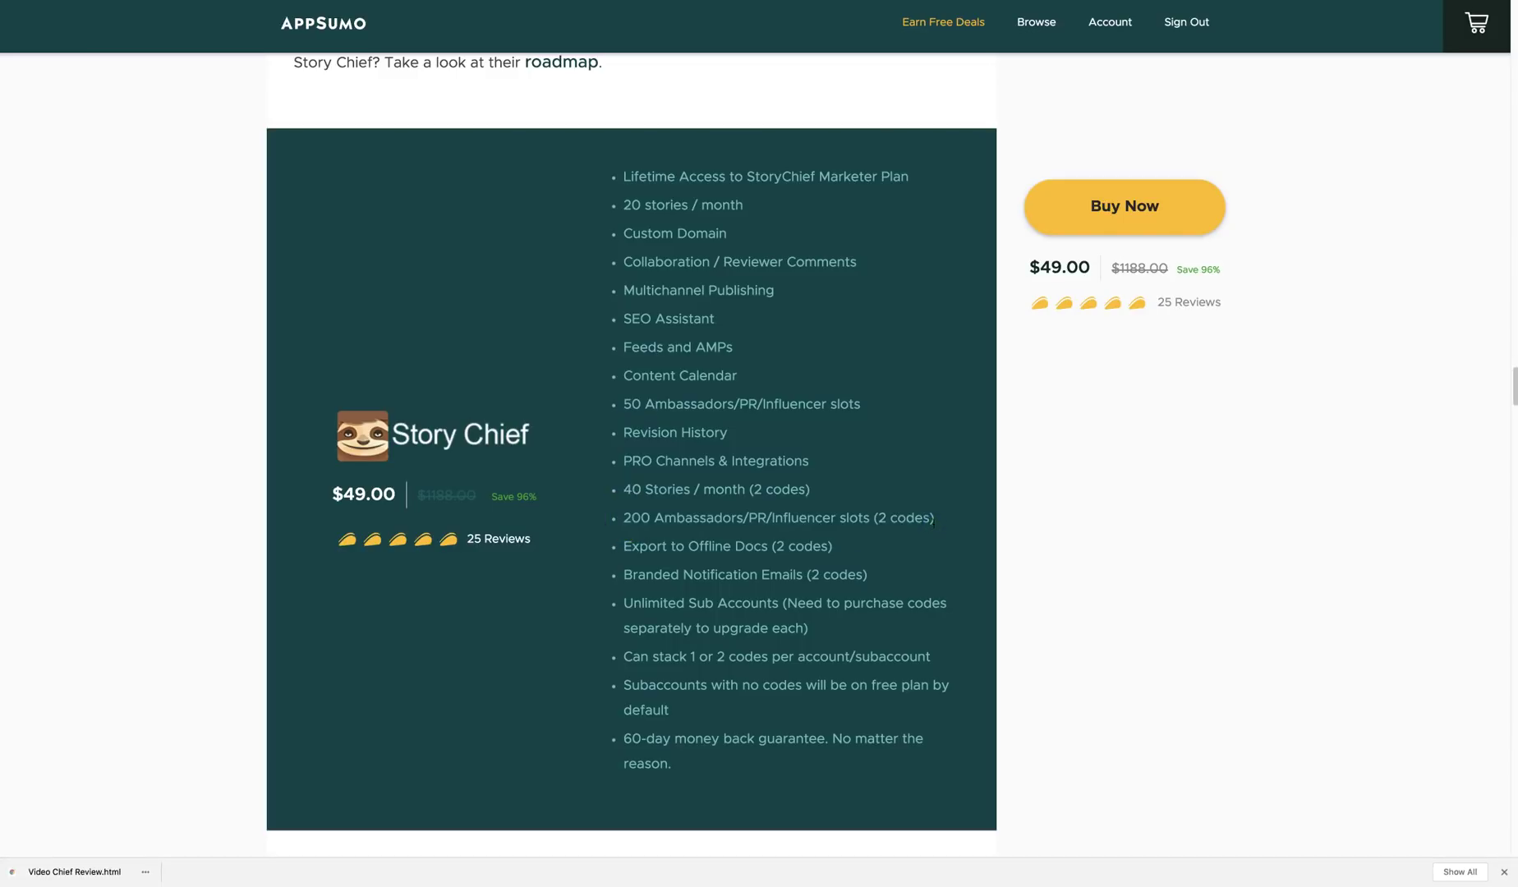
Highlight Export to Offline Docs and Branded Notification Emails, and read on to the 60-day money back guarantee
left_click_drag(624, 543, 895, 581)
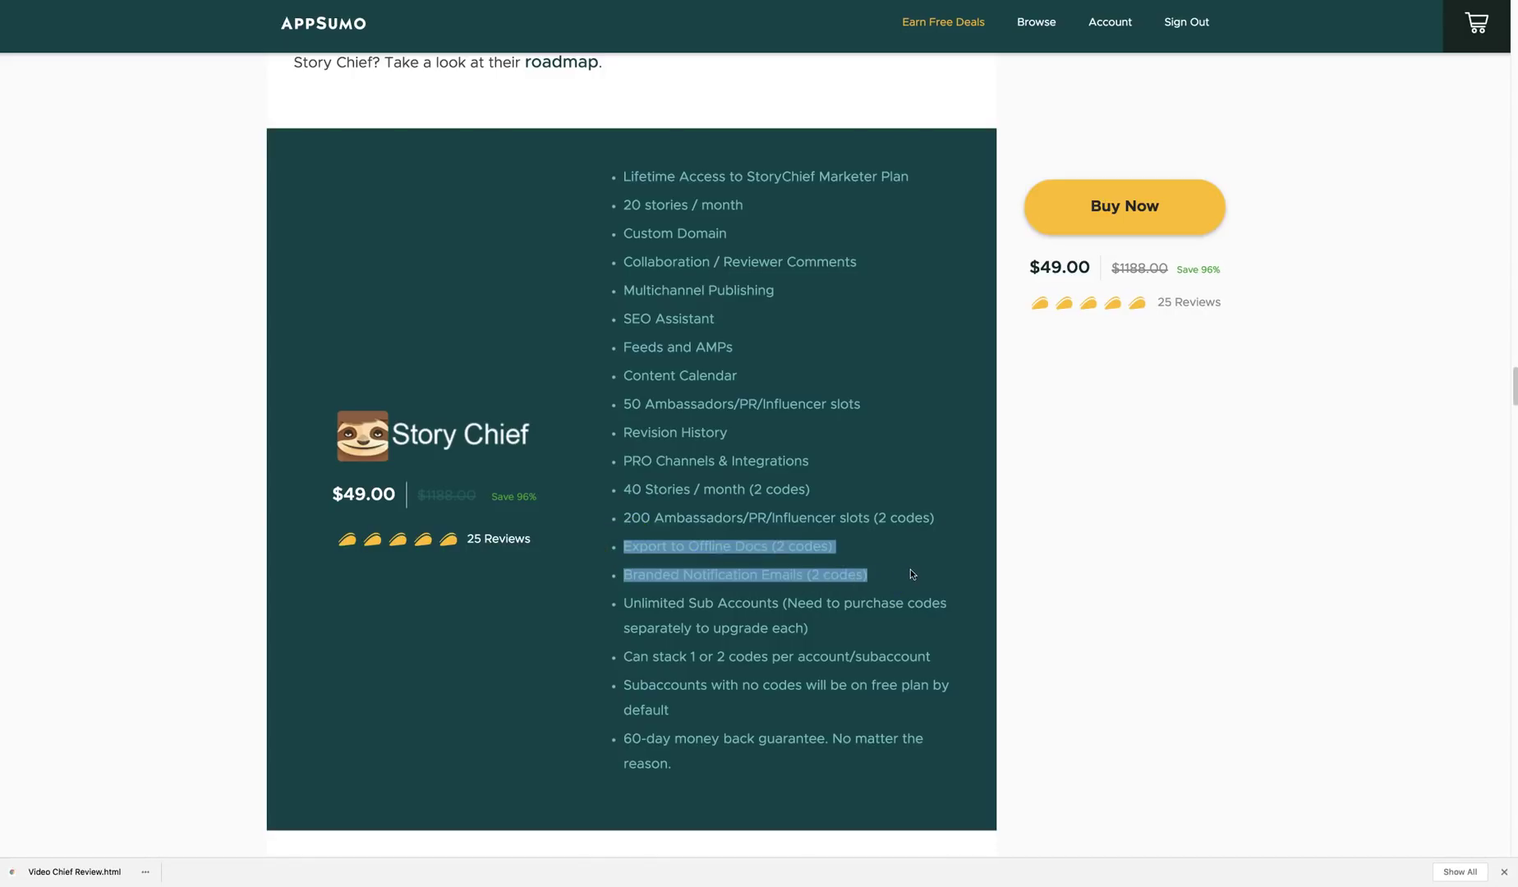
left_click(909, 570)
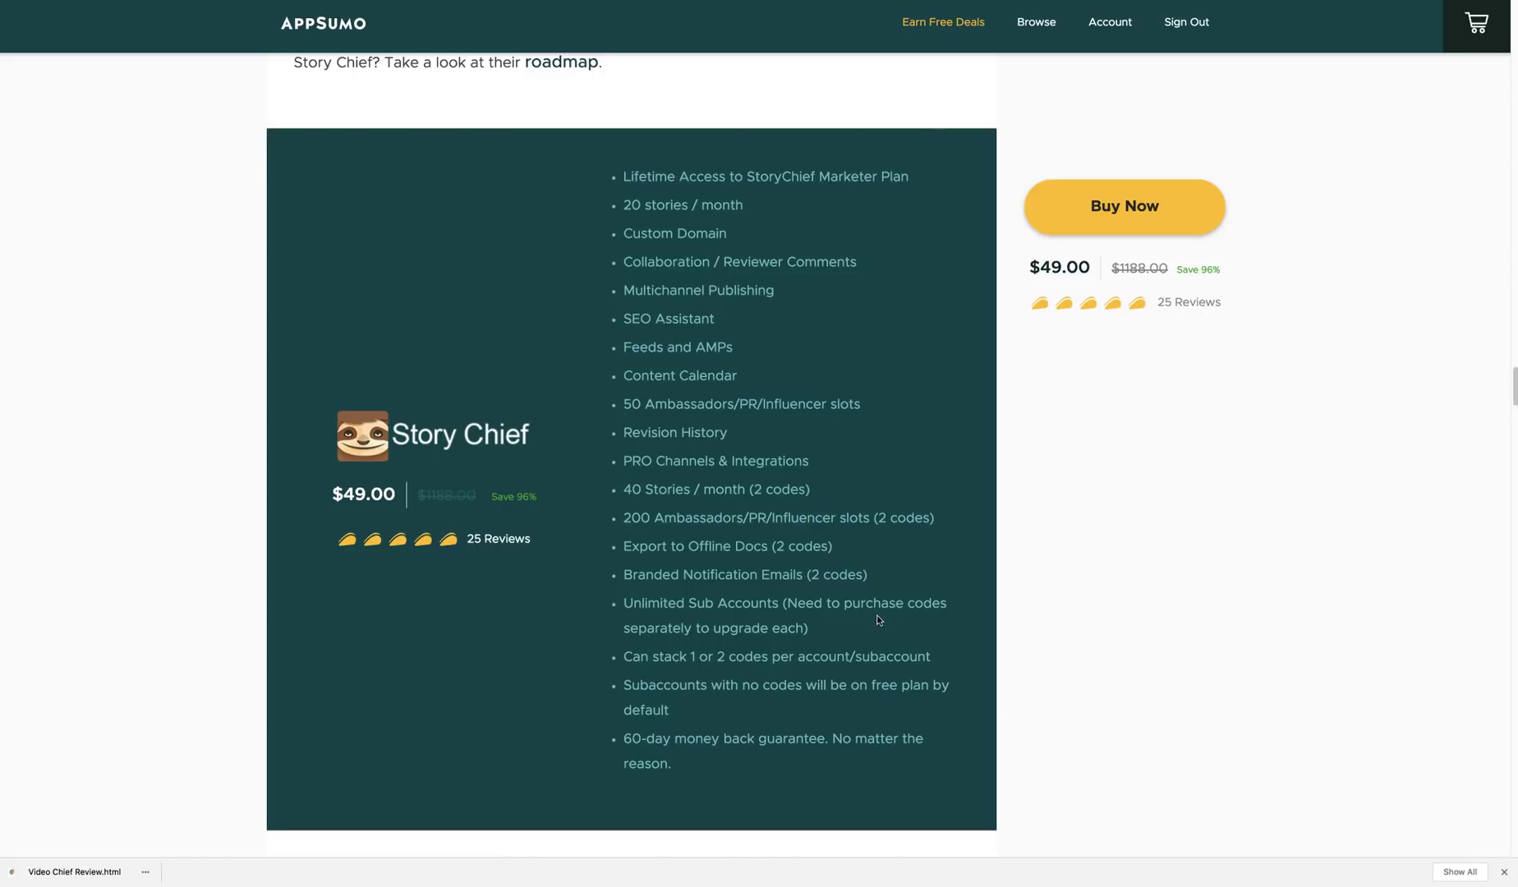
scroll(936, 620, "down", 1)
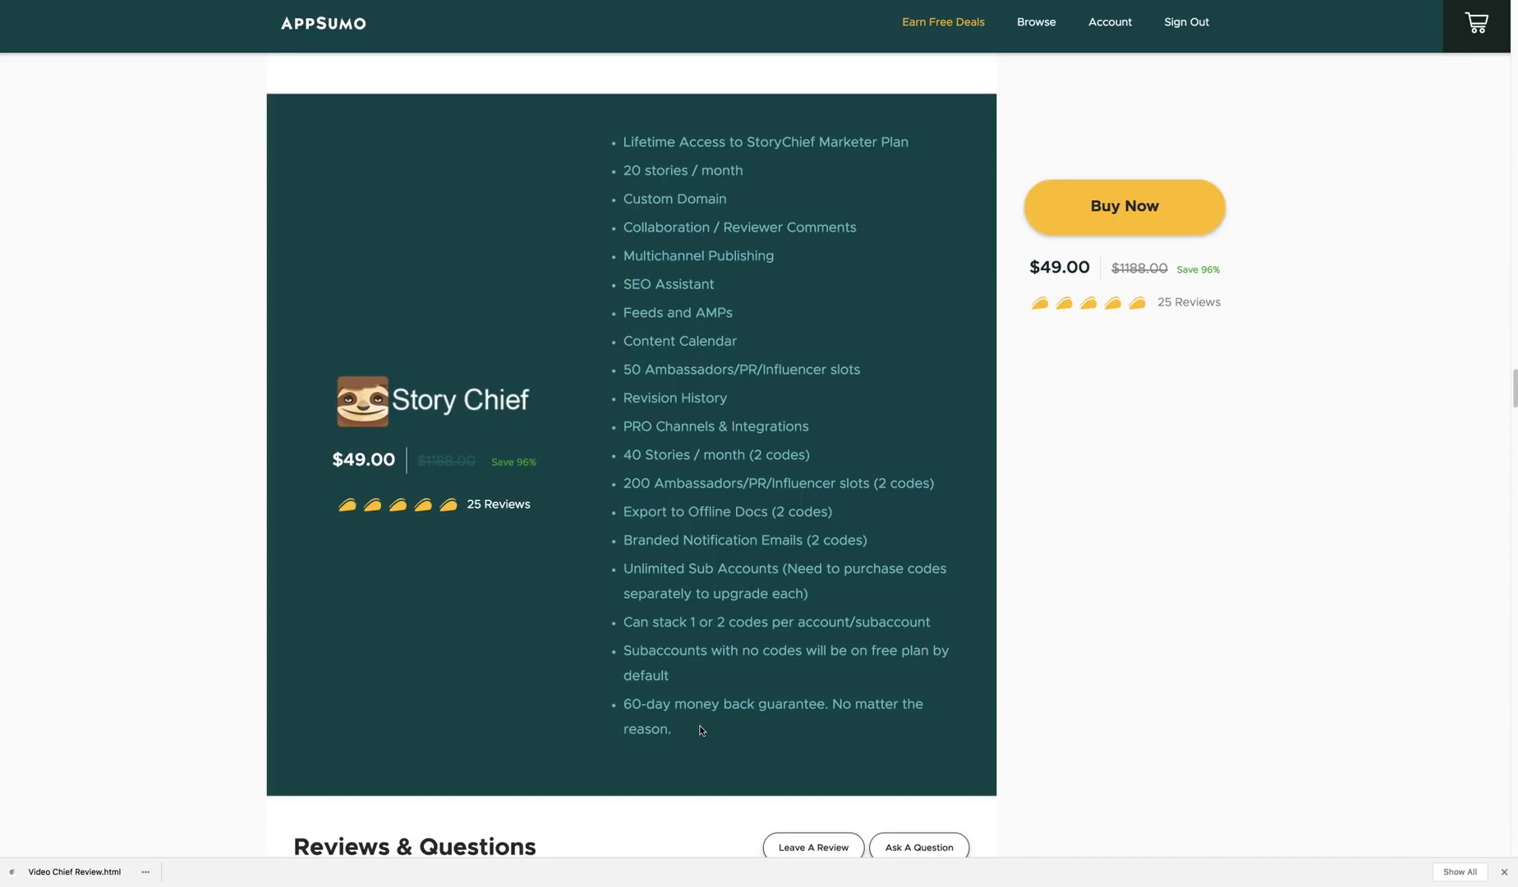
scroll(715, 723, "up", 1)
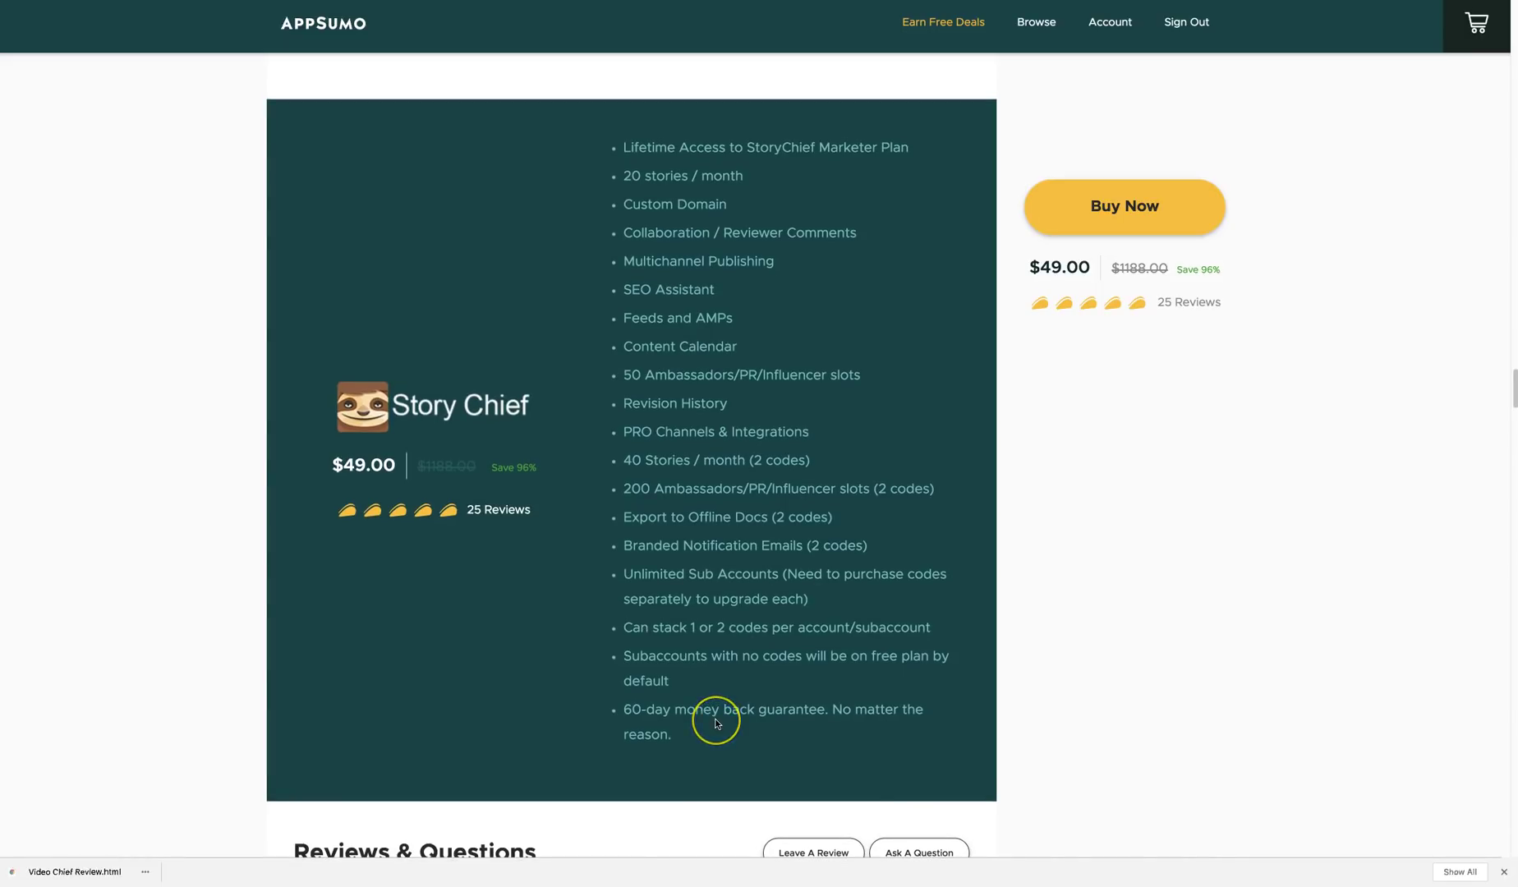
From the AppSumo account, view Story Chief's redemption page down to the Refund option, and return to the deal page
left_click(1115, 30)
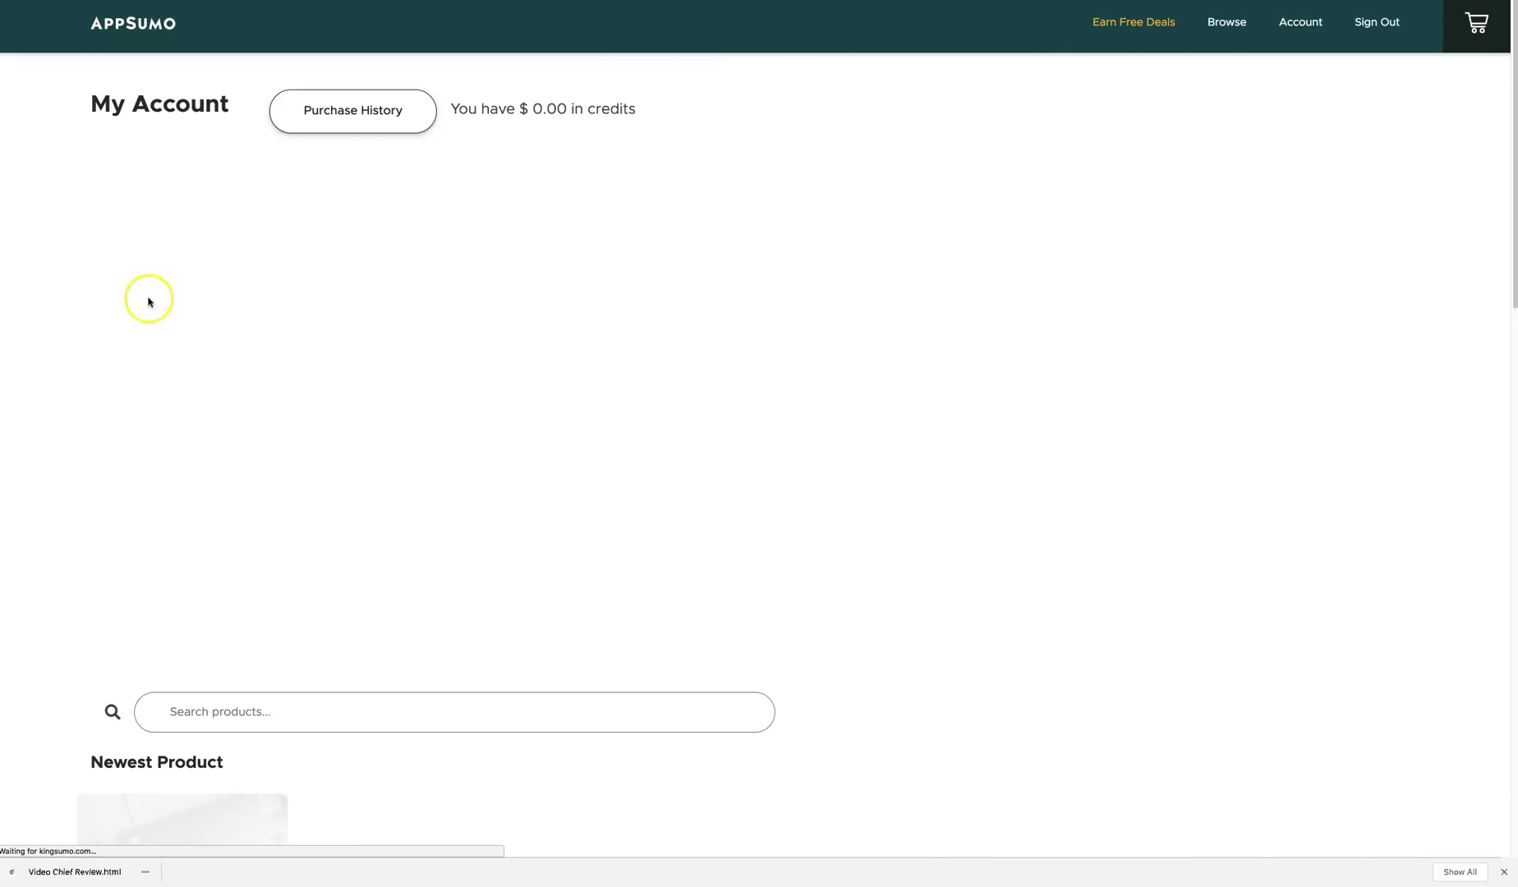
left_click(197, 463)
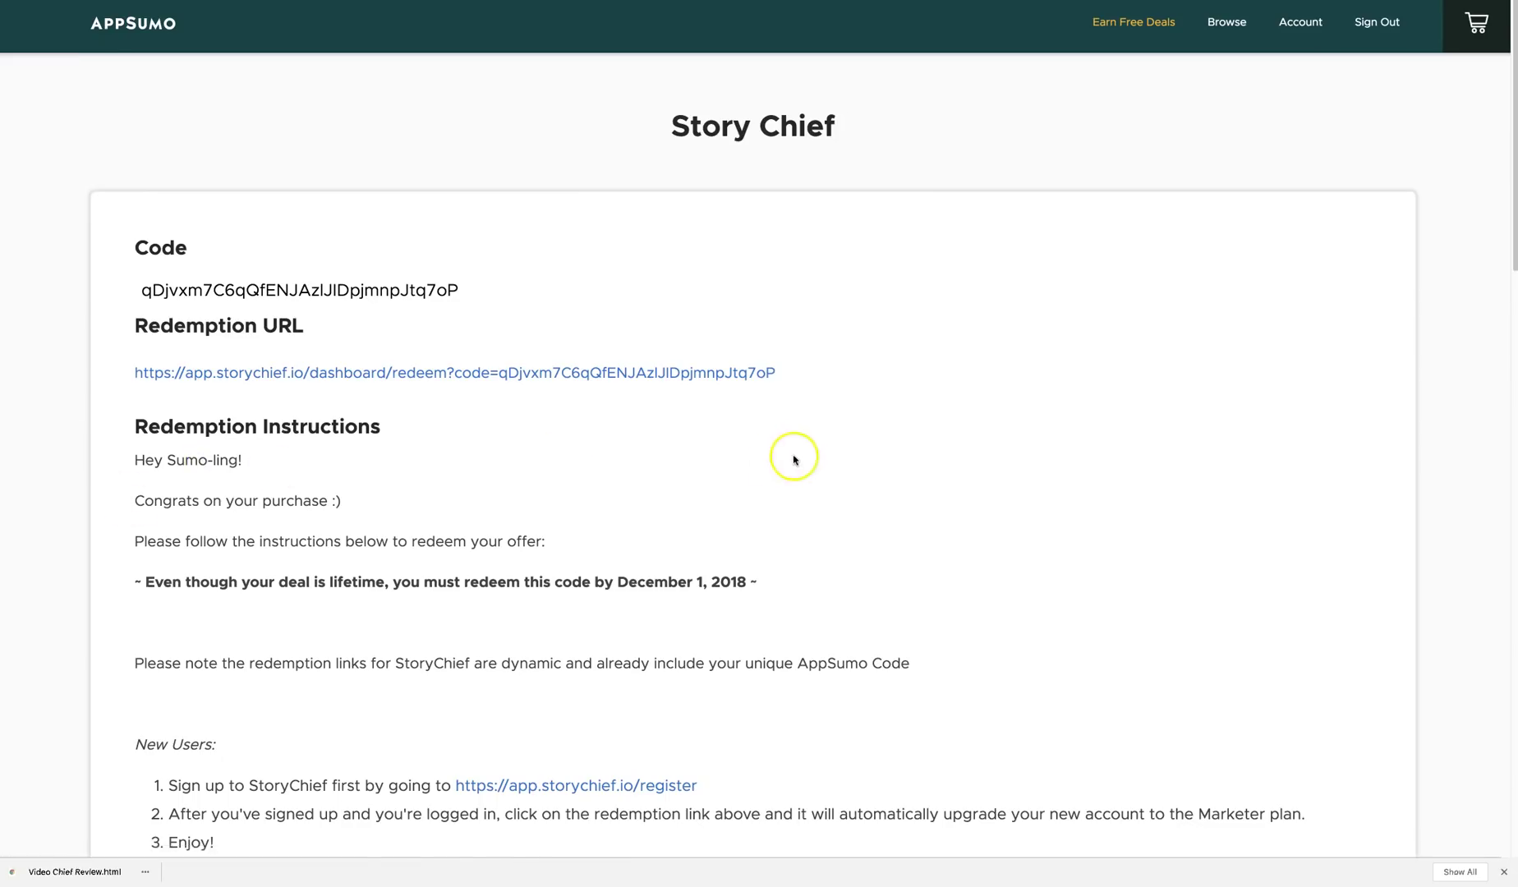
scroll(793, 452, "down", 15)
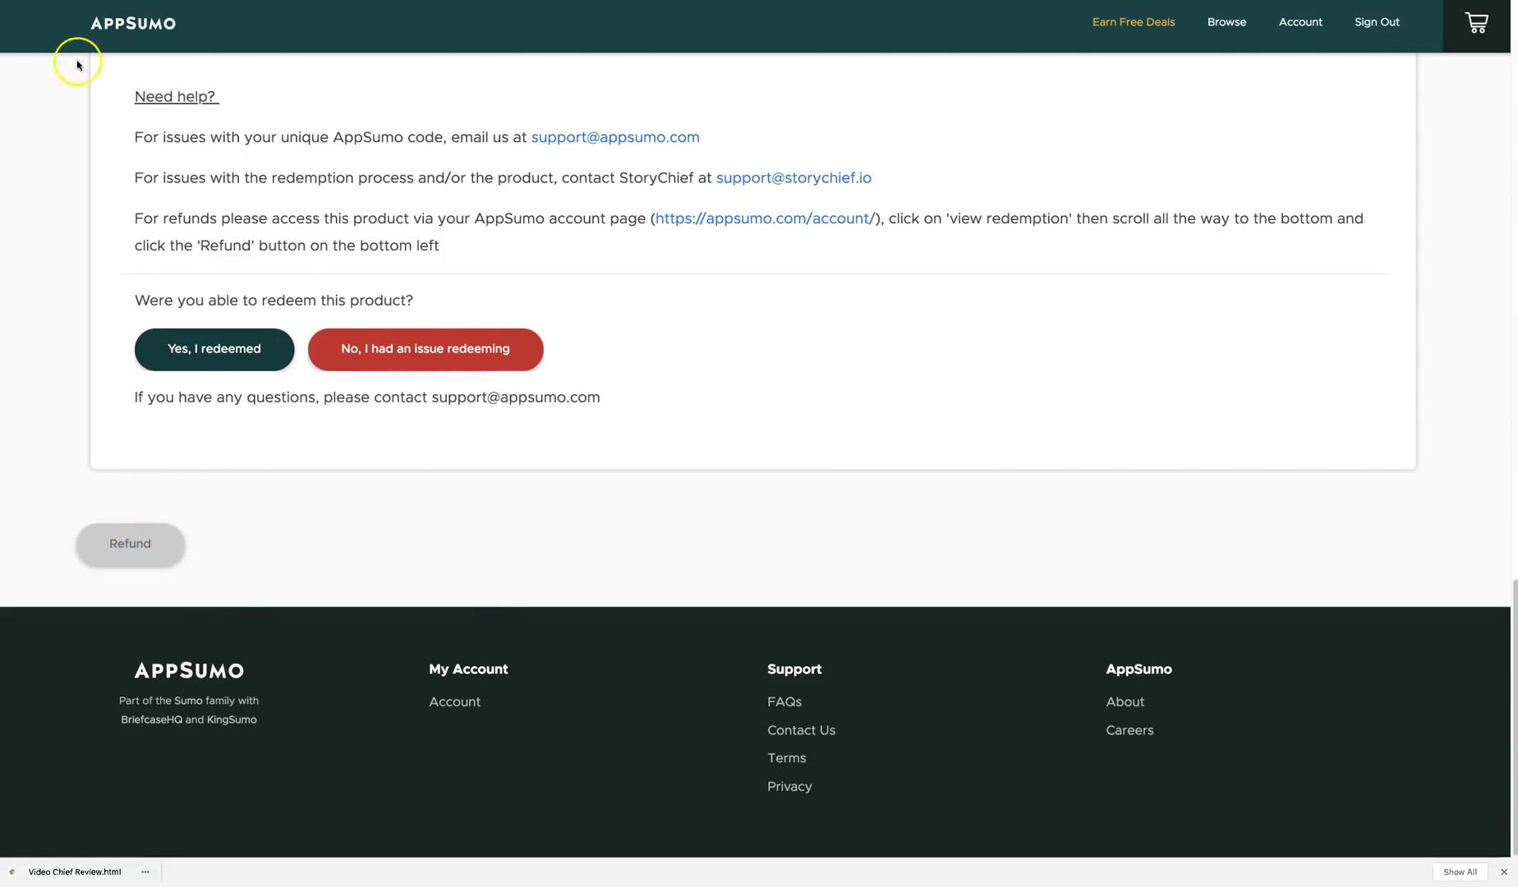
key("alt+Left")
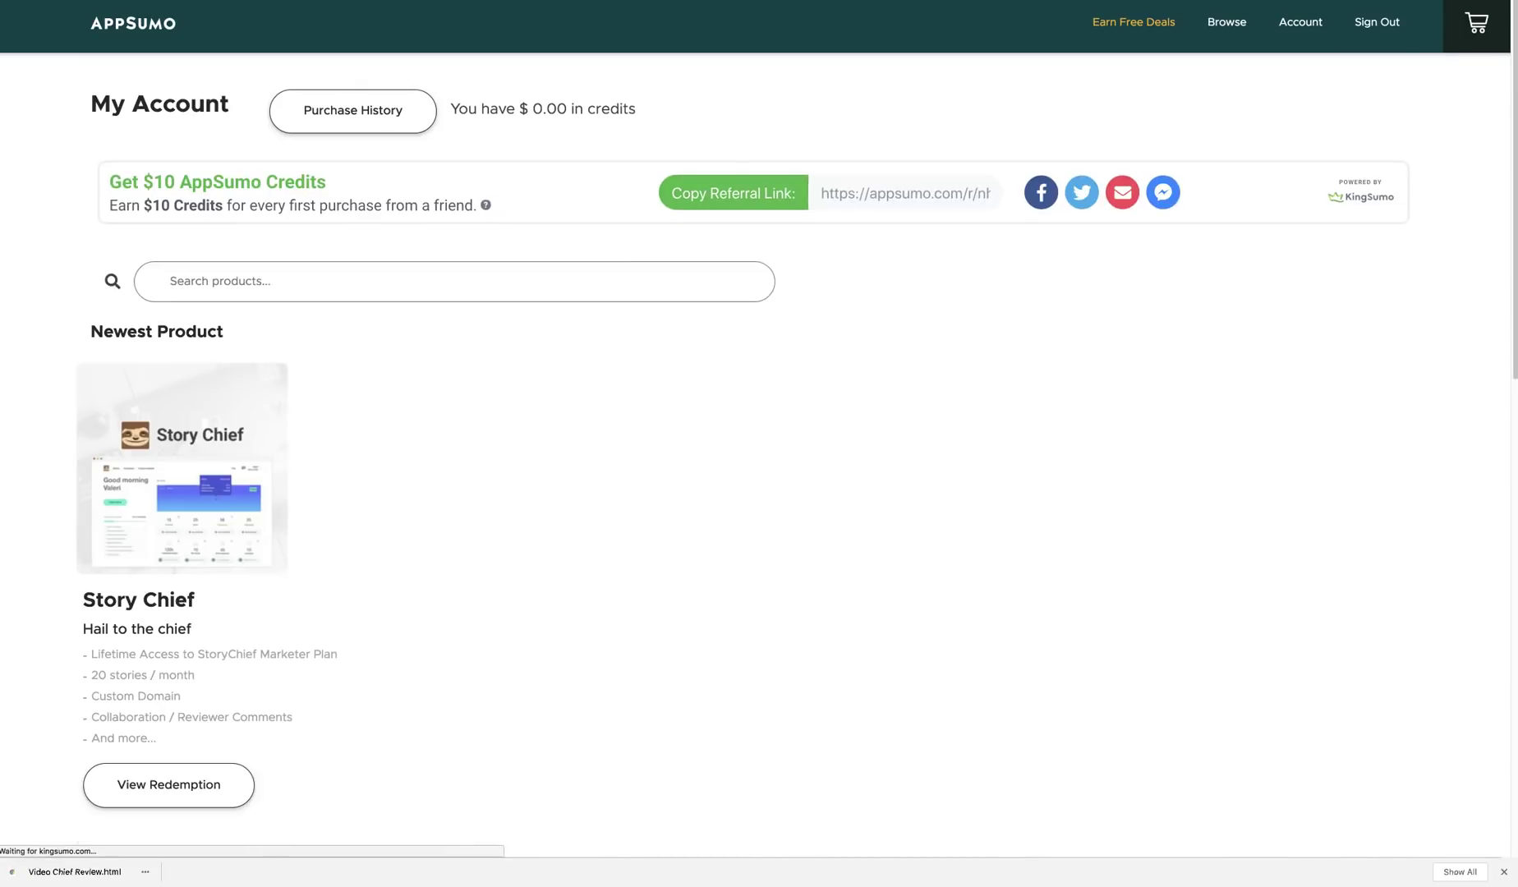
key("alt+Left")
Look through the deal's customer reviews and the highest upvoted questions, and return to the start of the questions
scroll(847, 599, "up", 8)
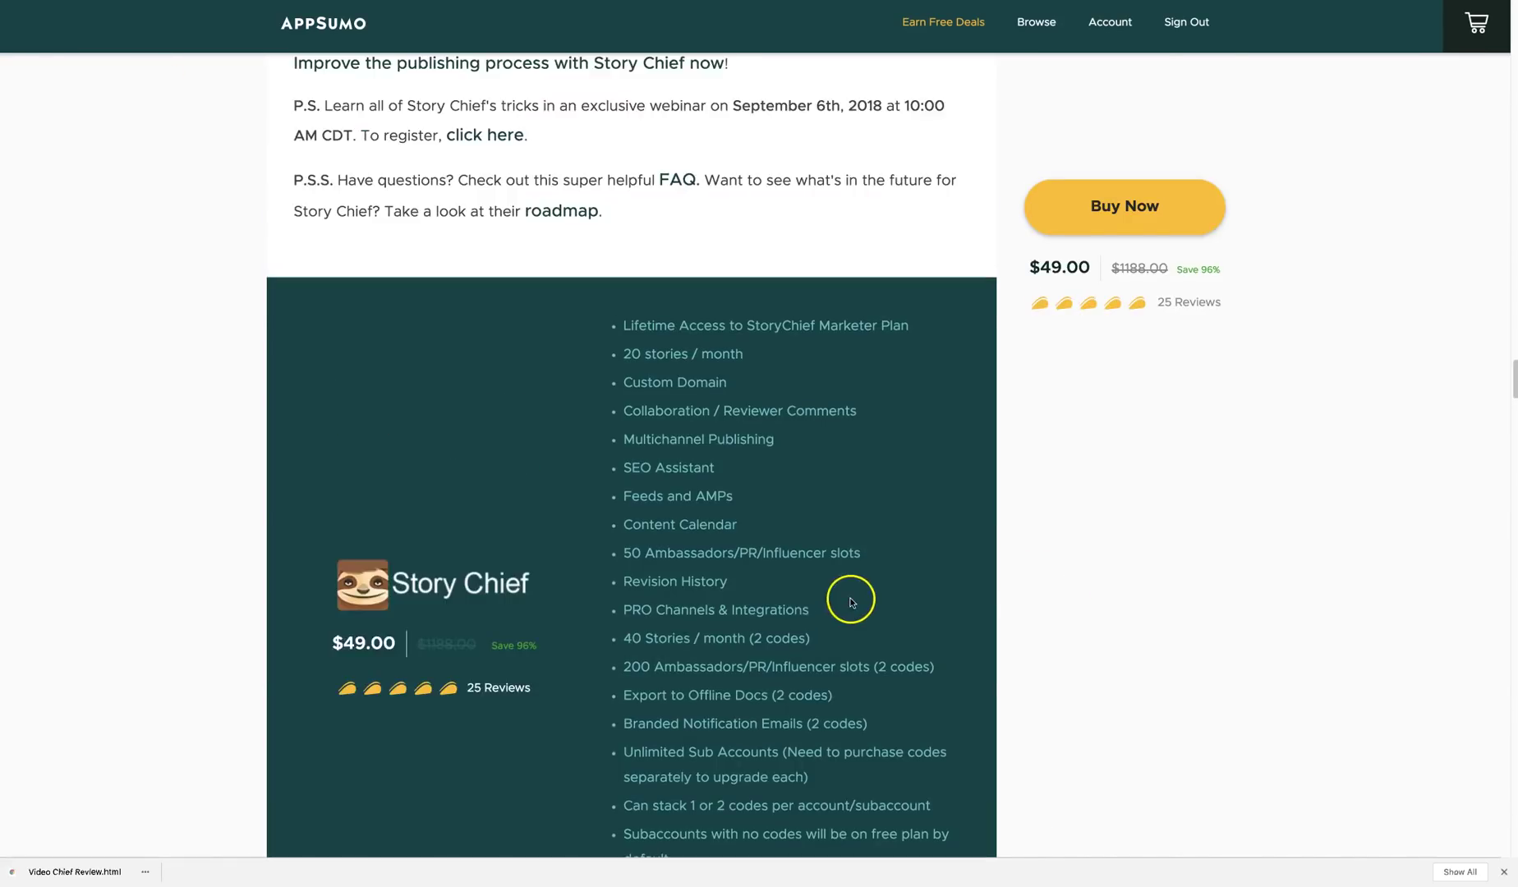
scroll(1006, 591, "down", 8)
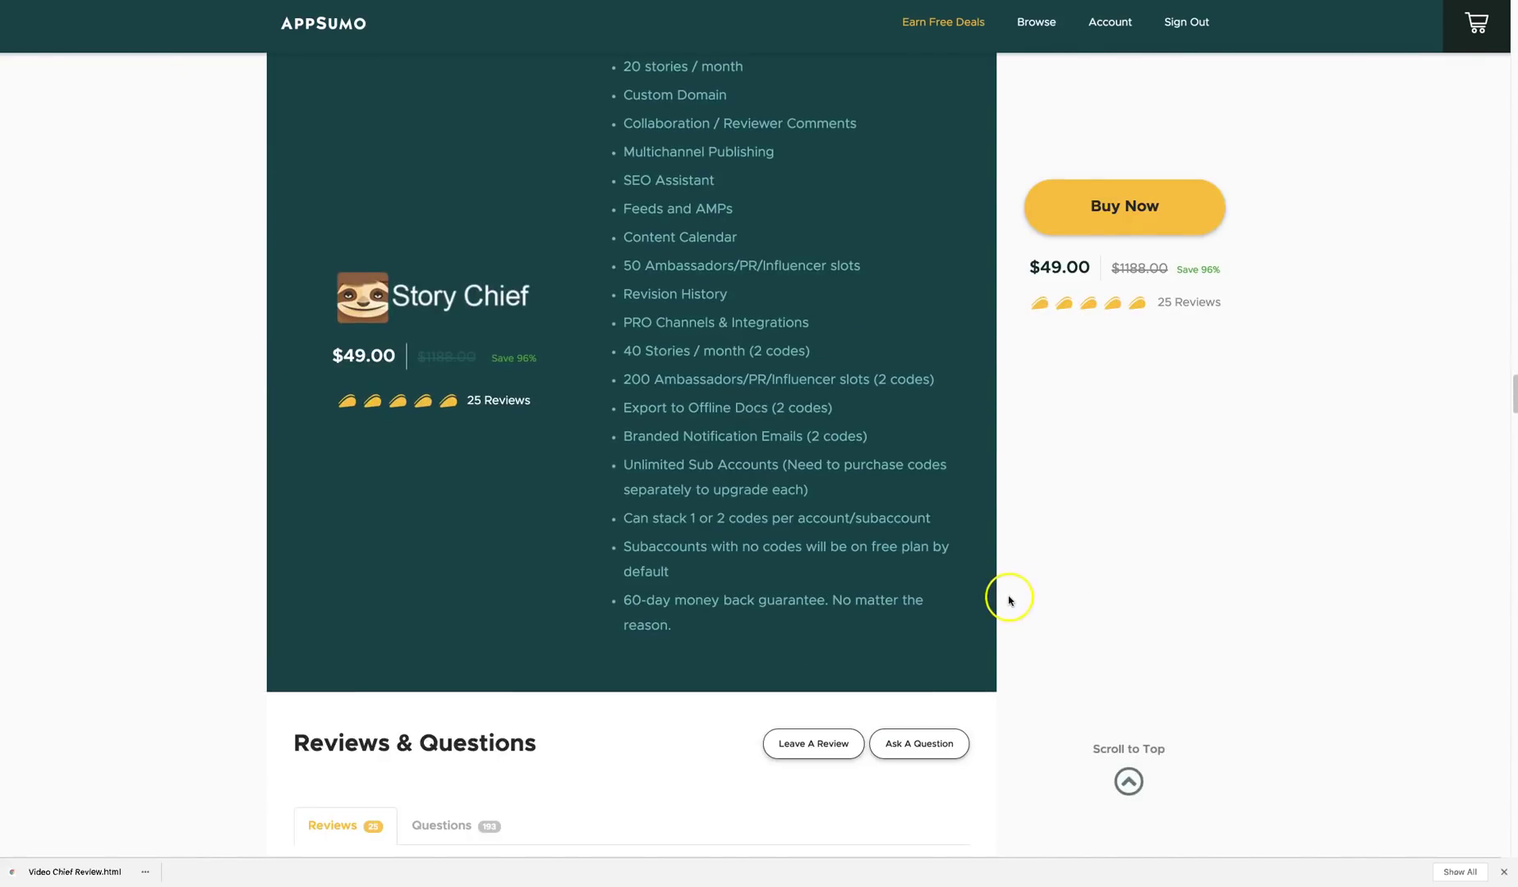
scroll(1008, 600, "down", 7)
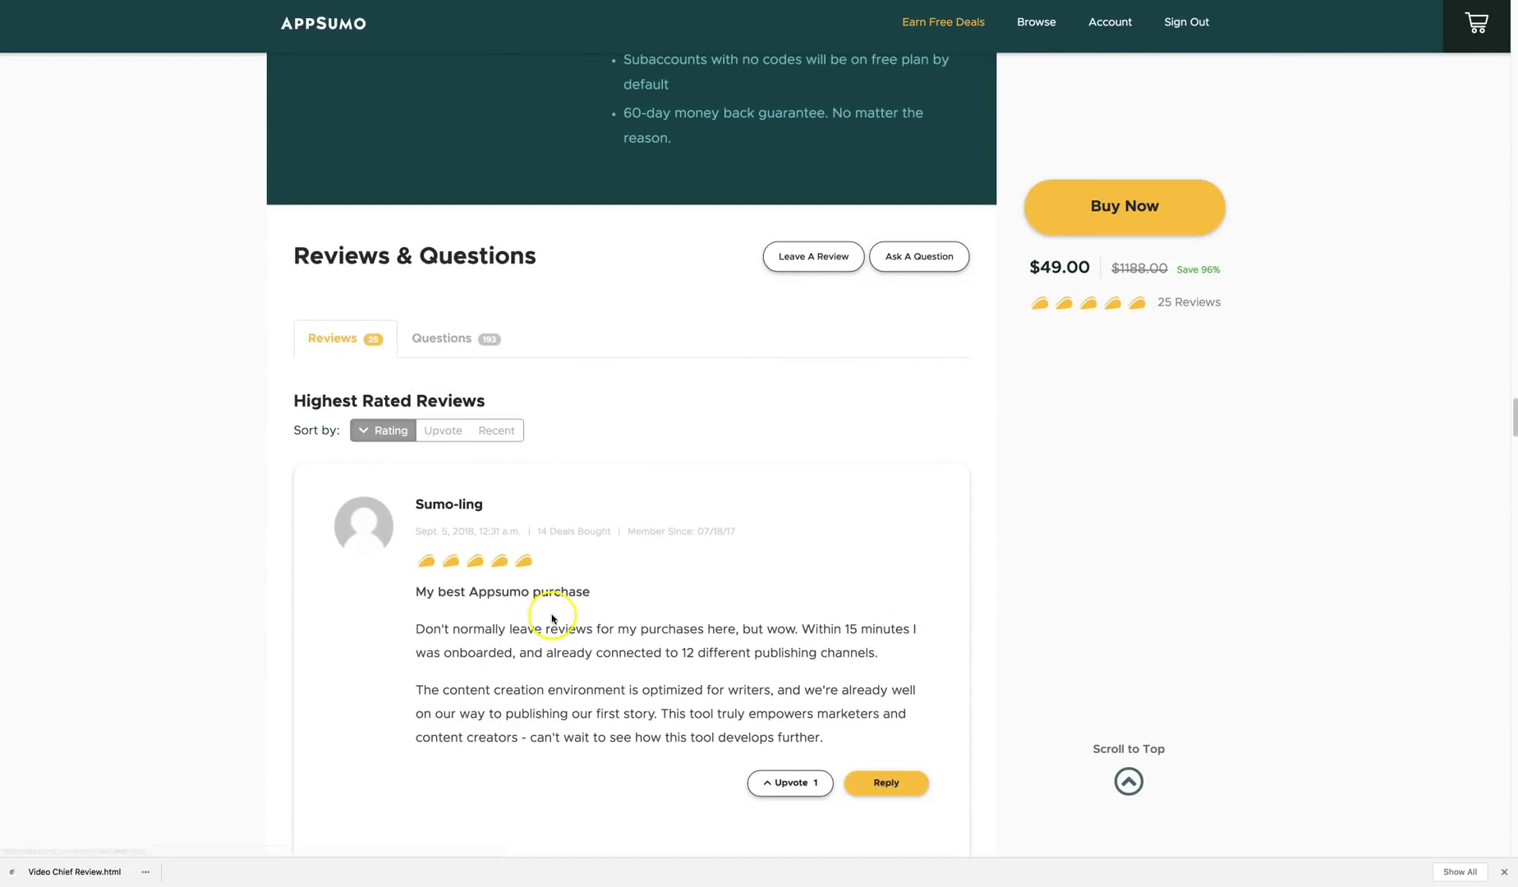
left_click(445, 340)
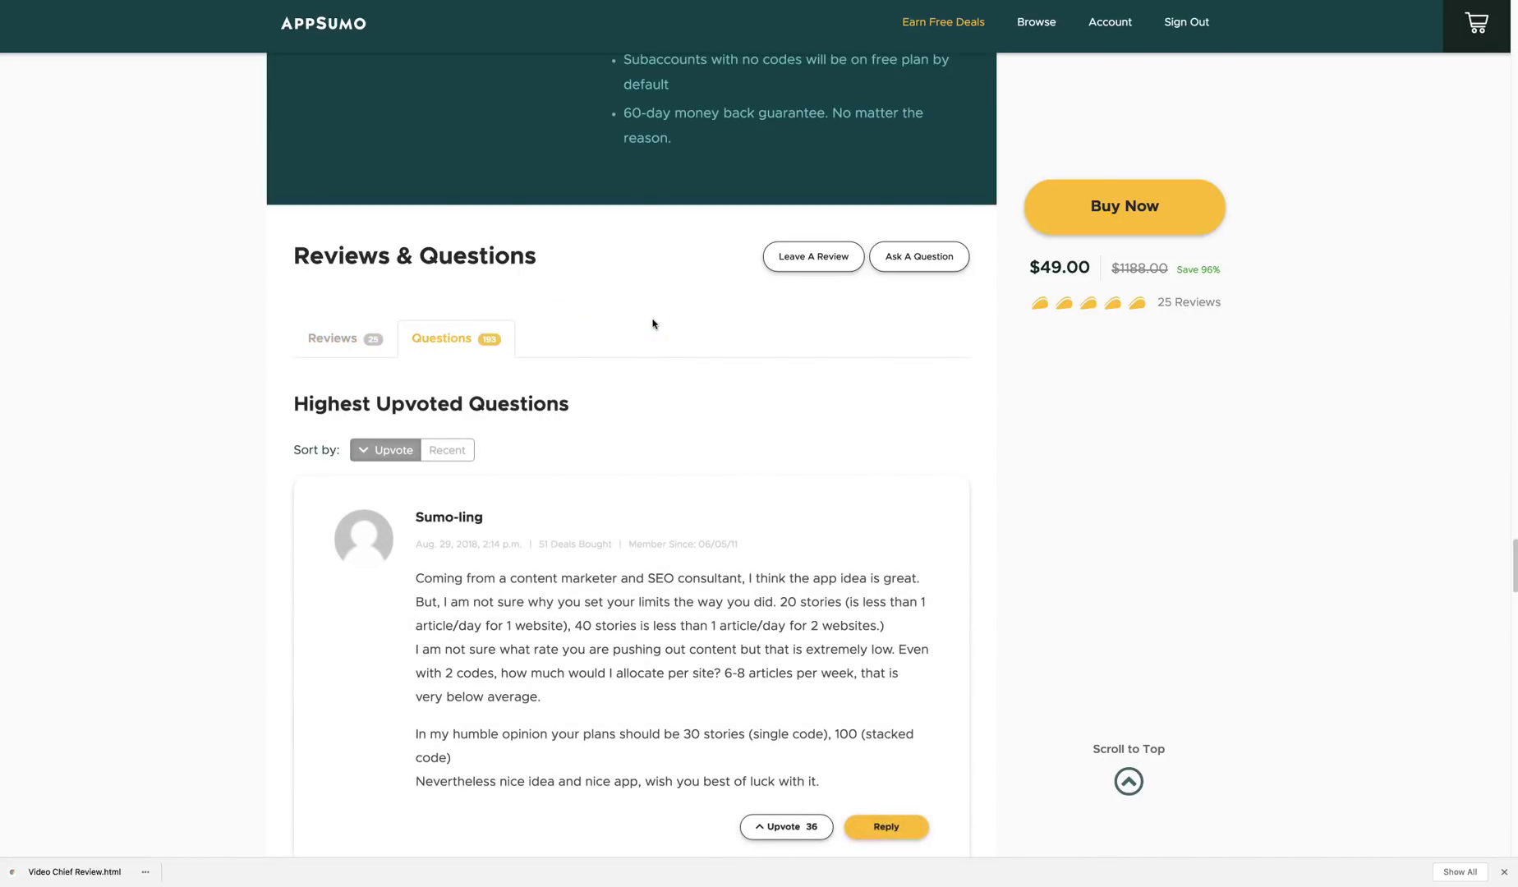
scroll(176, 650, "down", 4)
scroll(177, 651, "down", 7)
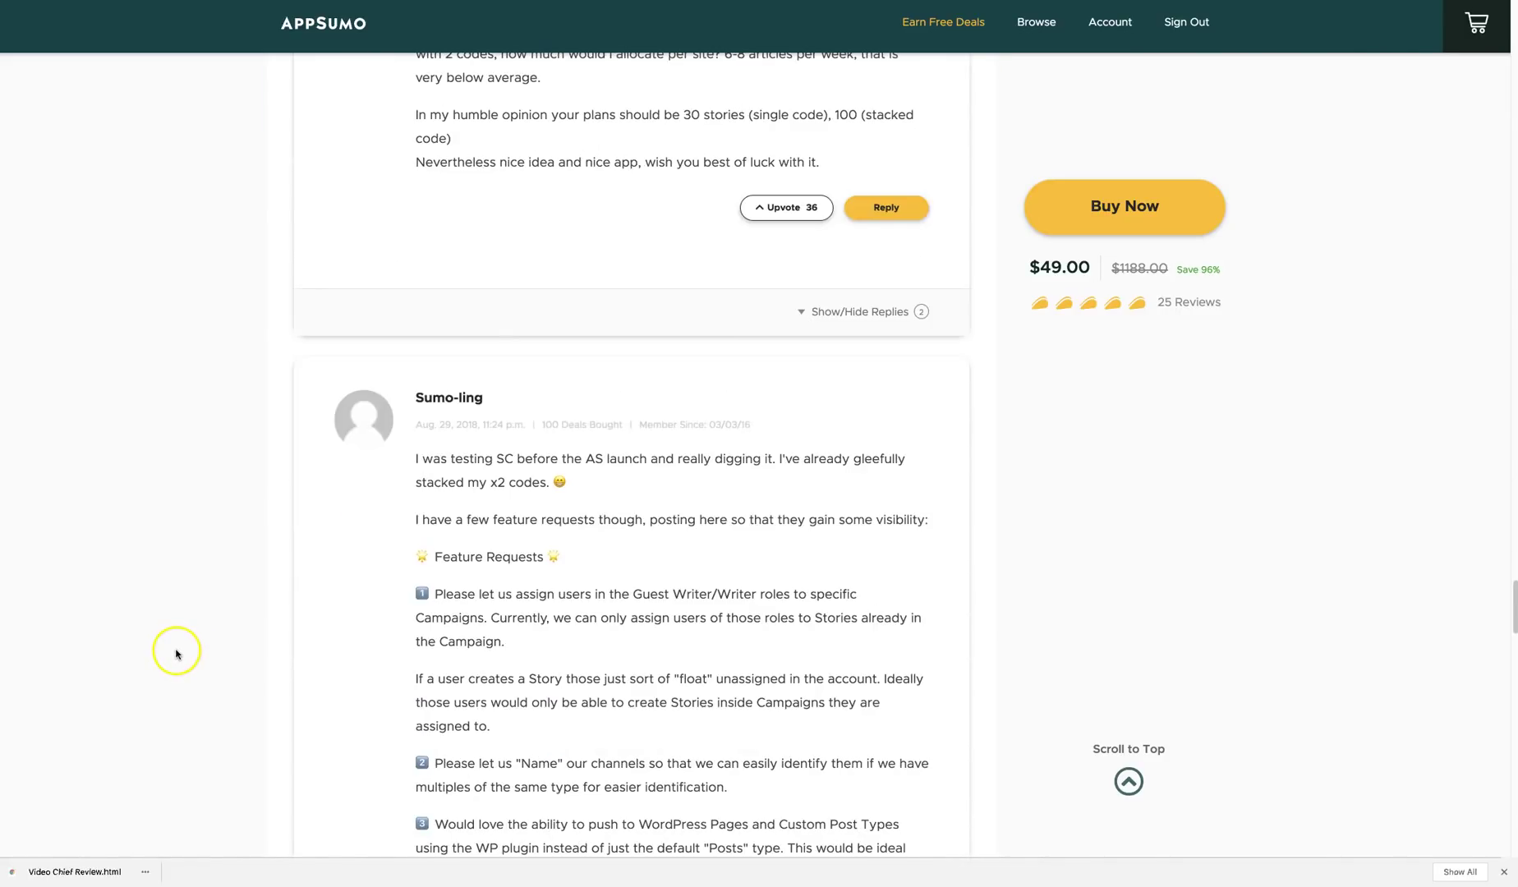
scroll(177, 655, "down", 5)
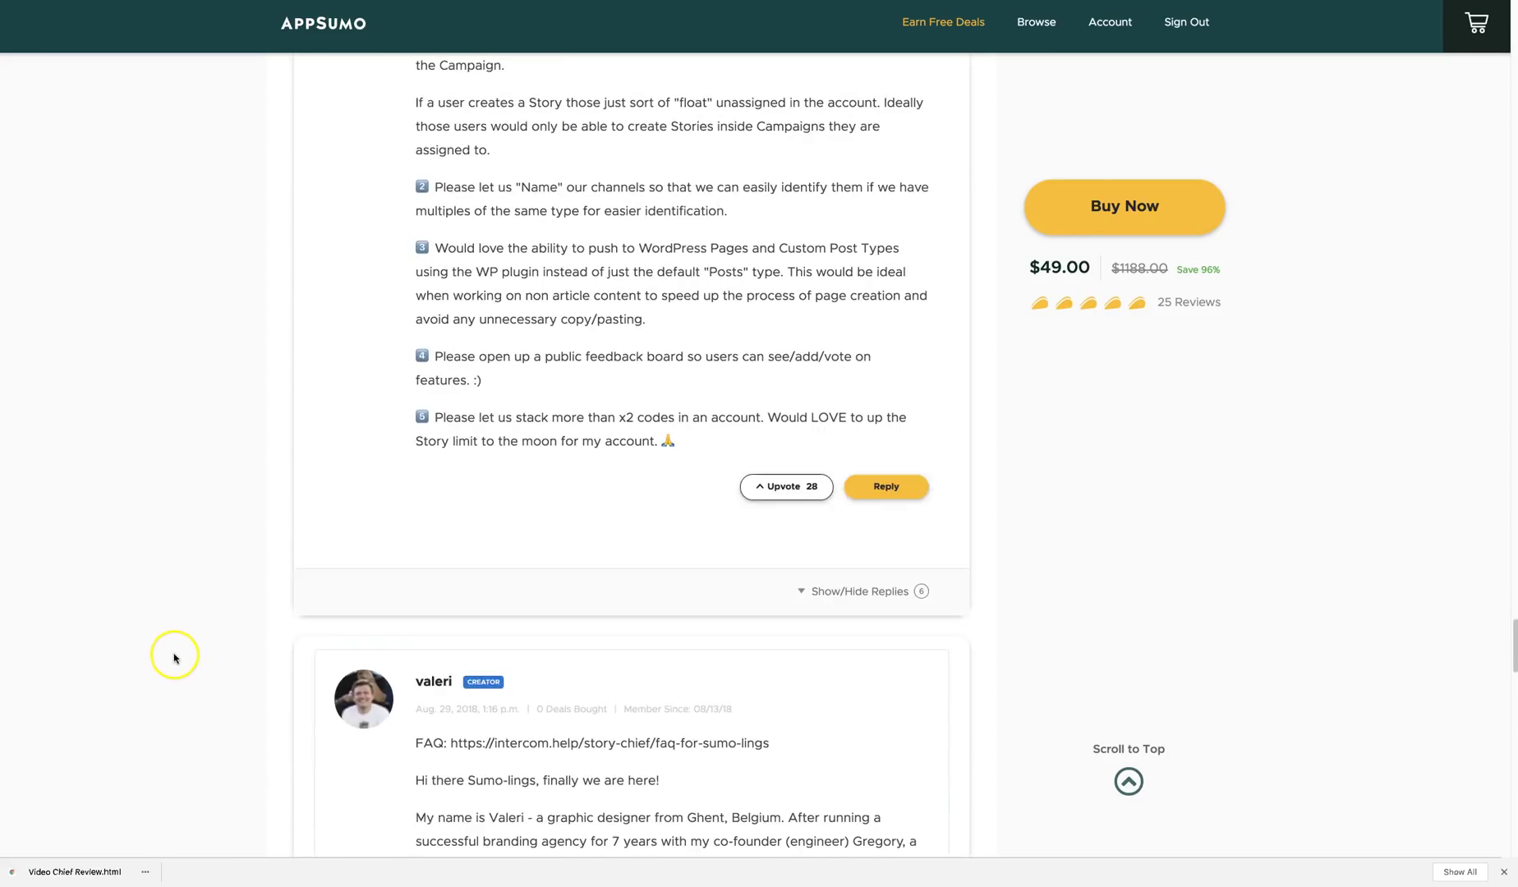
scroll(173, 657, "up", 12)
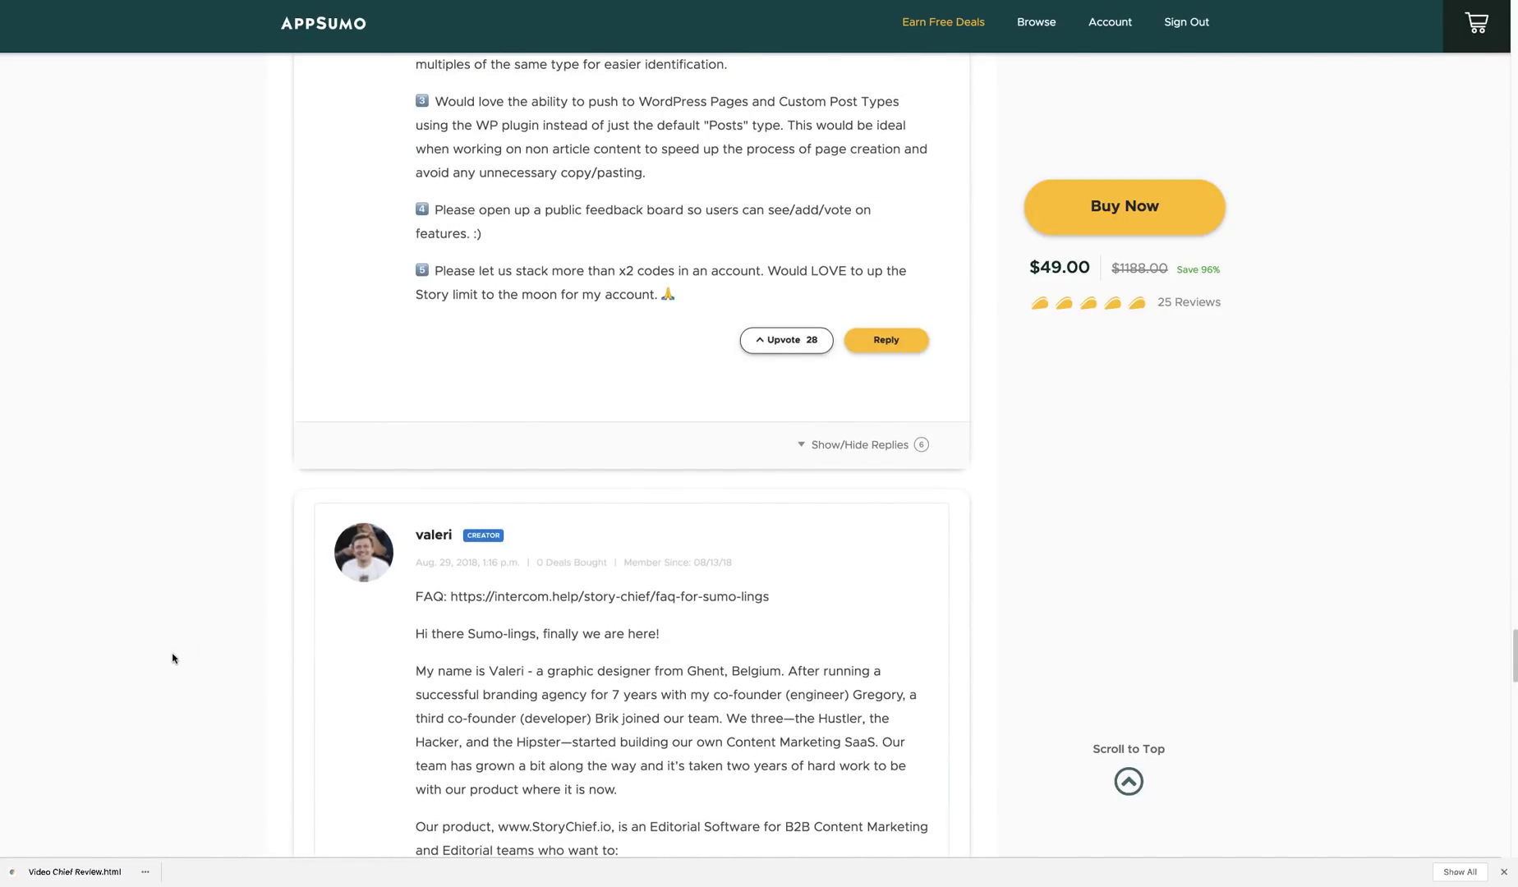
scroll(173, 657, "up", 6)
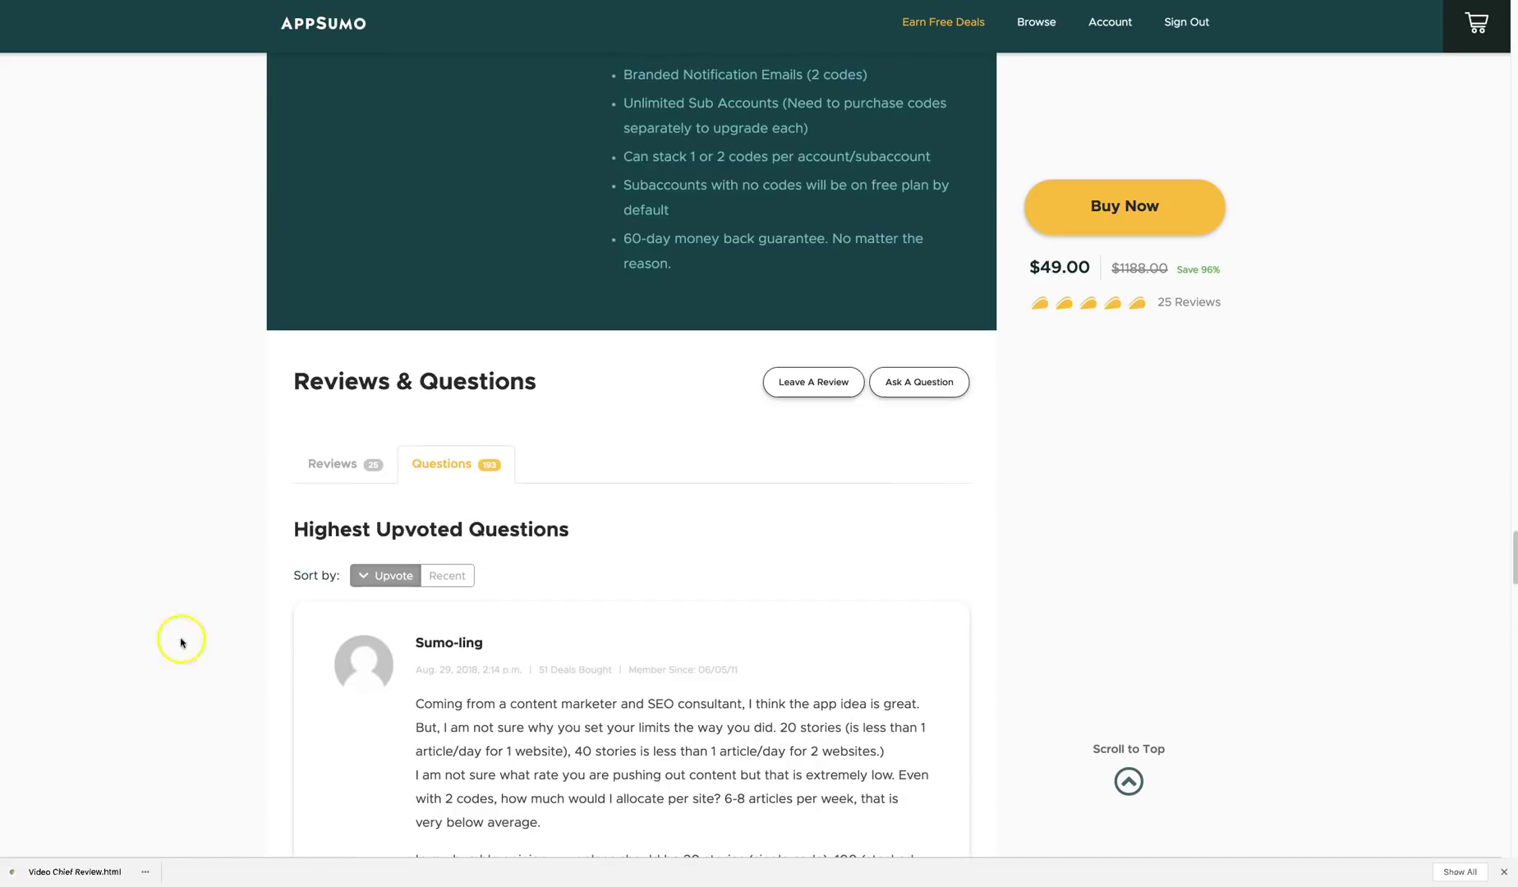
Switch from the questions back to the customer reviews and read through them to "The Content Hub I was looking for"
left_click(345, 471)
scroll(791, 600, "down", 10)
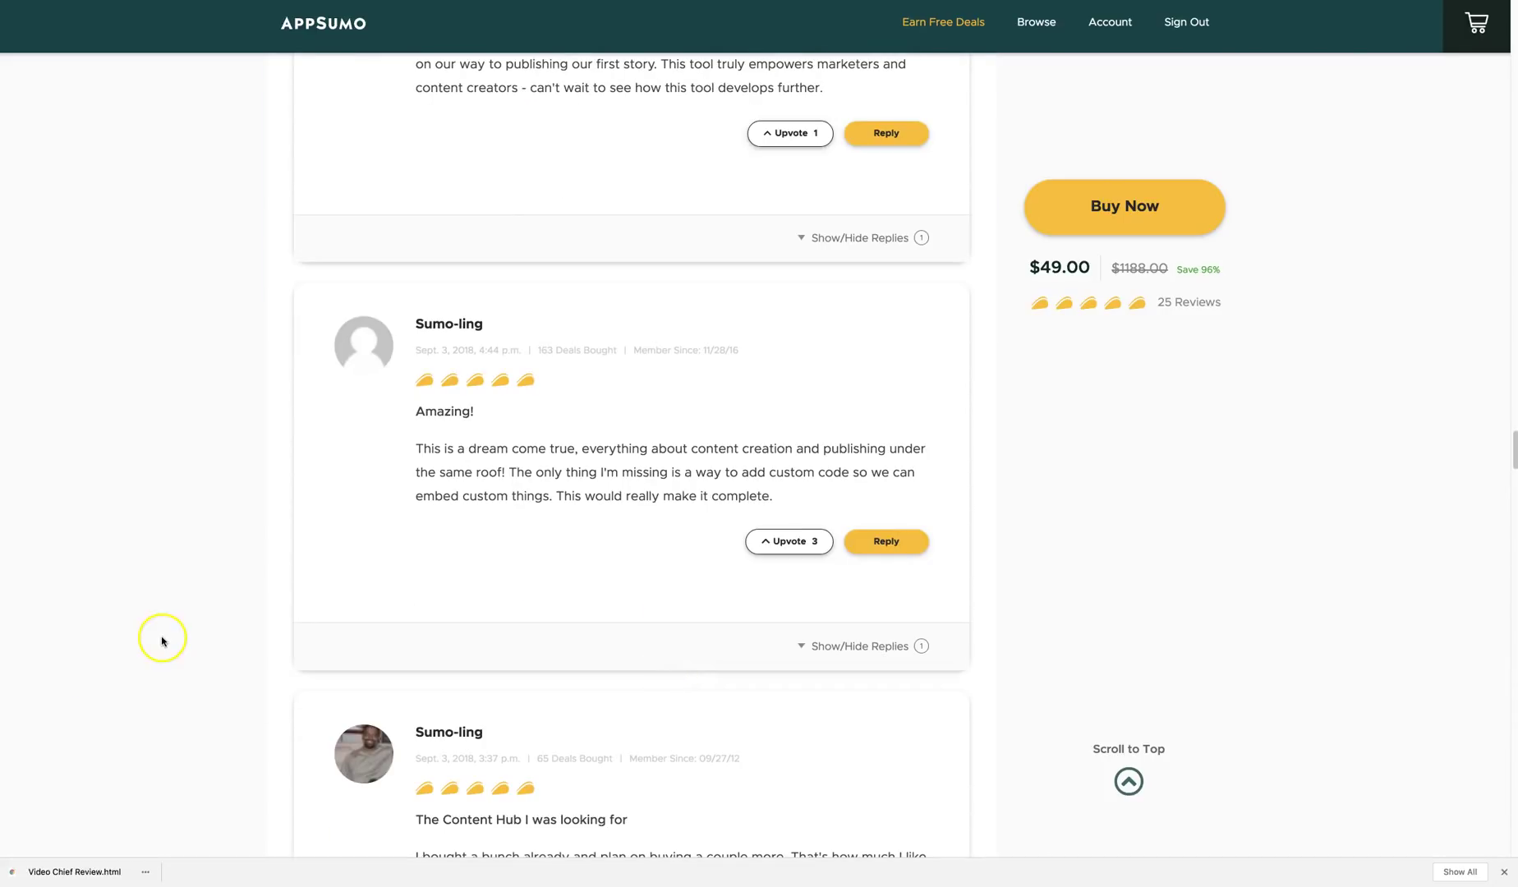
scroll(162, 641, "down", 5)
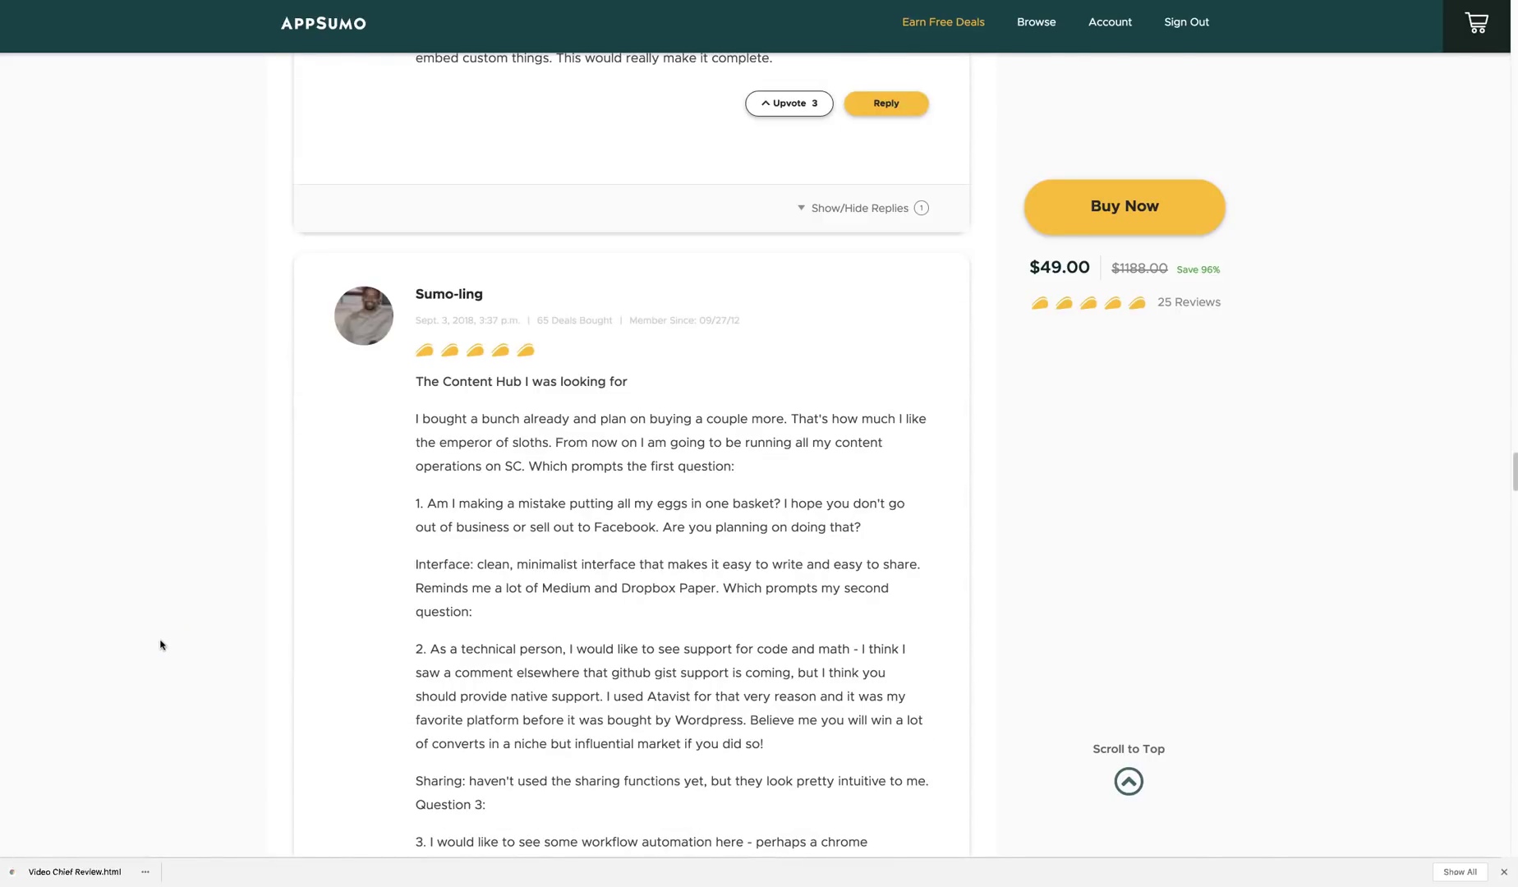
Look back through the Story Chief deal description, from the plan details to the "Hail to the chief" heading
scroll(162, 644, "up", 20)
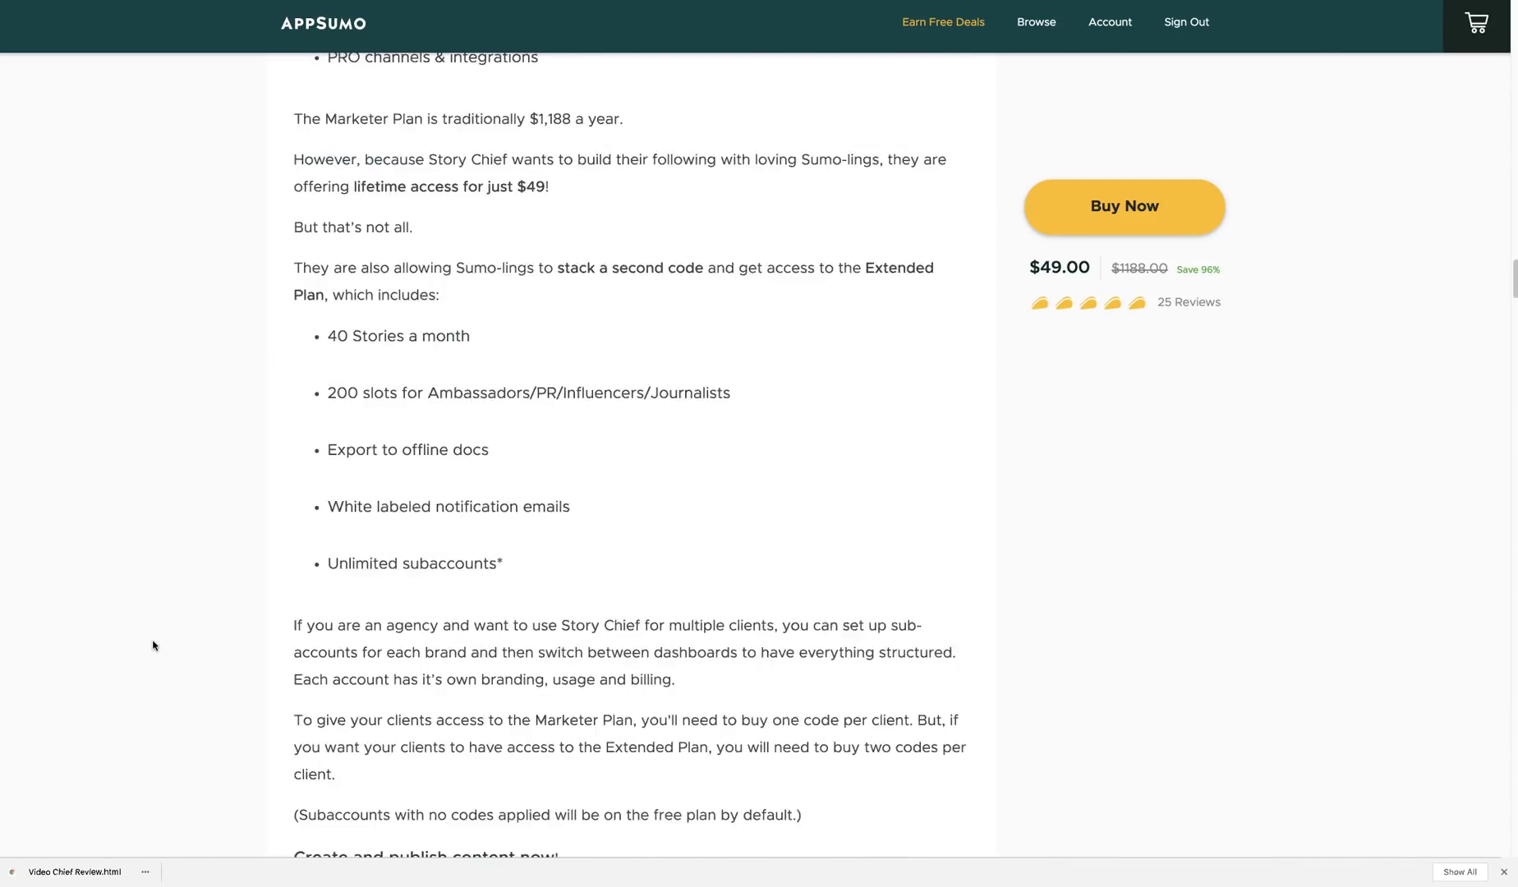
scroll(153, 645, "up", 10)
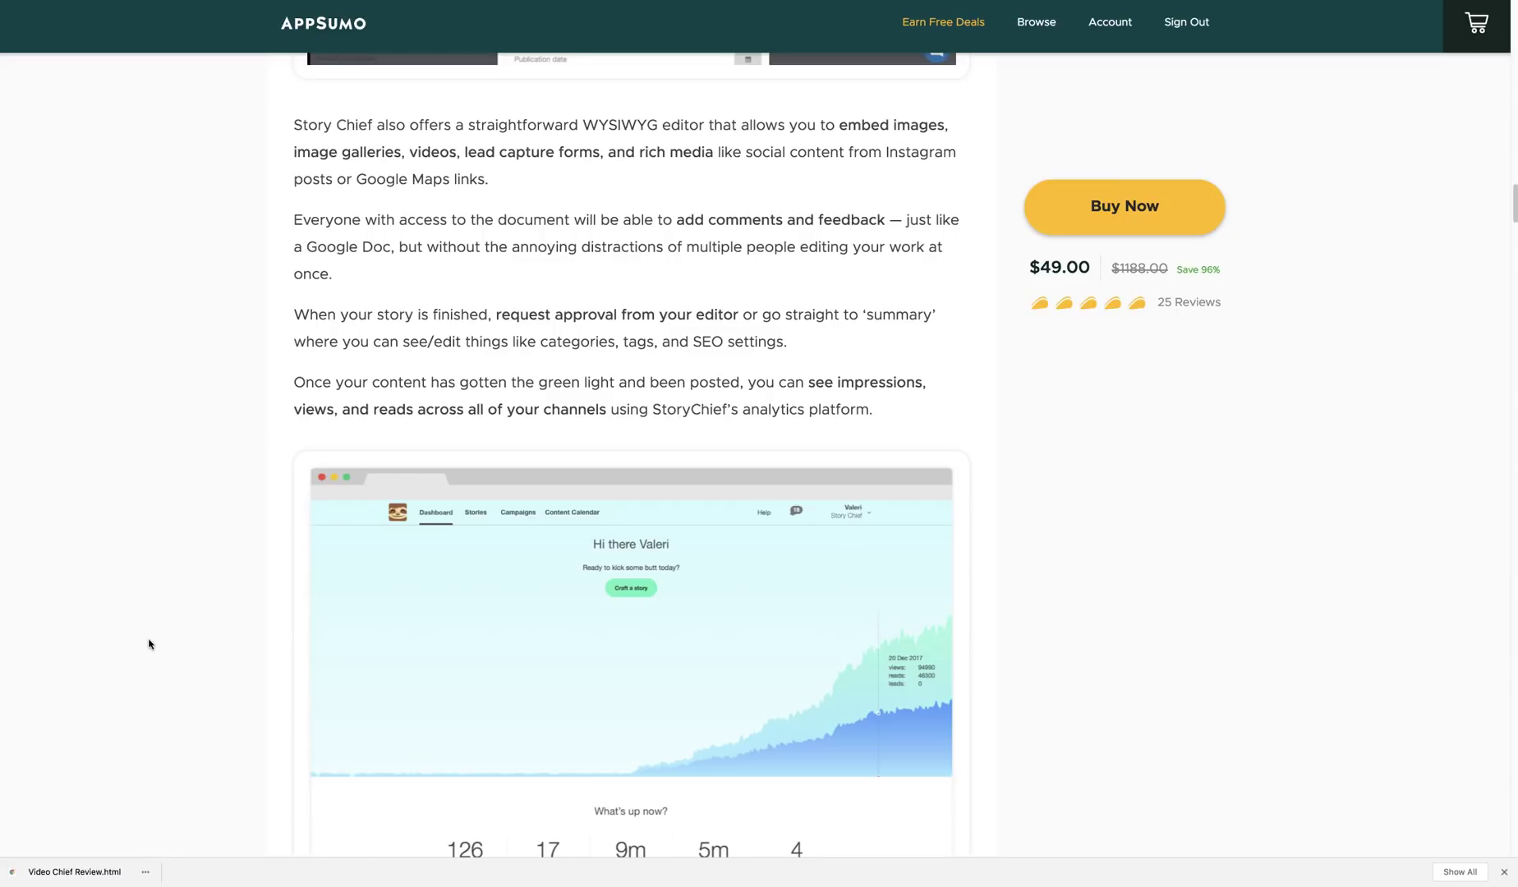
scroll(149, 645, "down", 1)
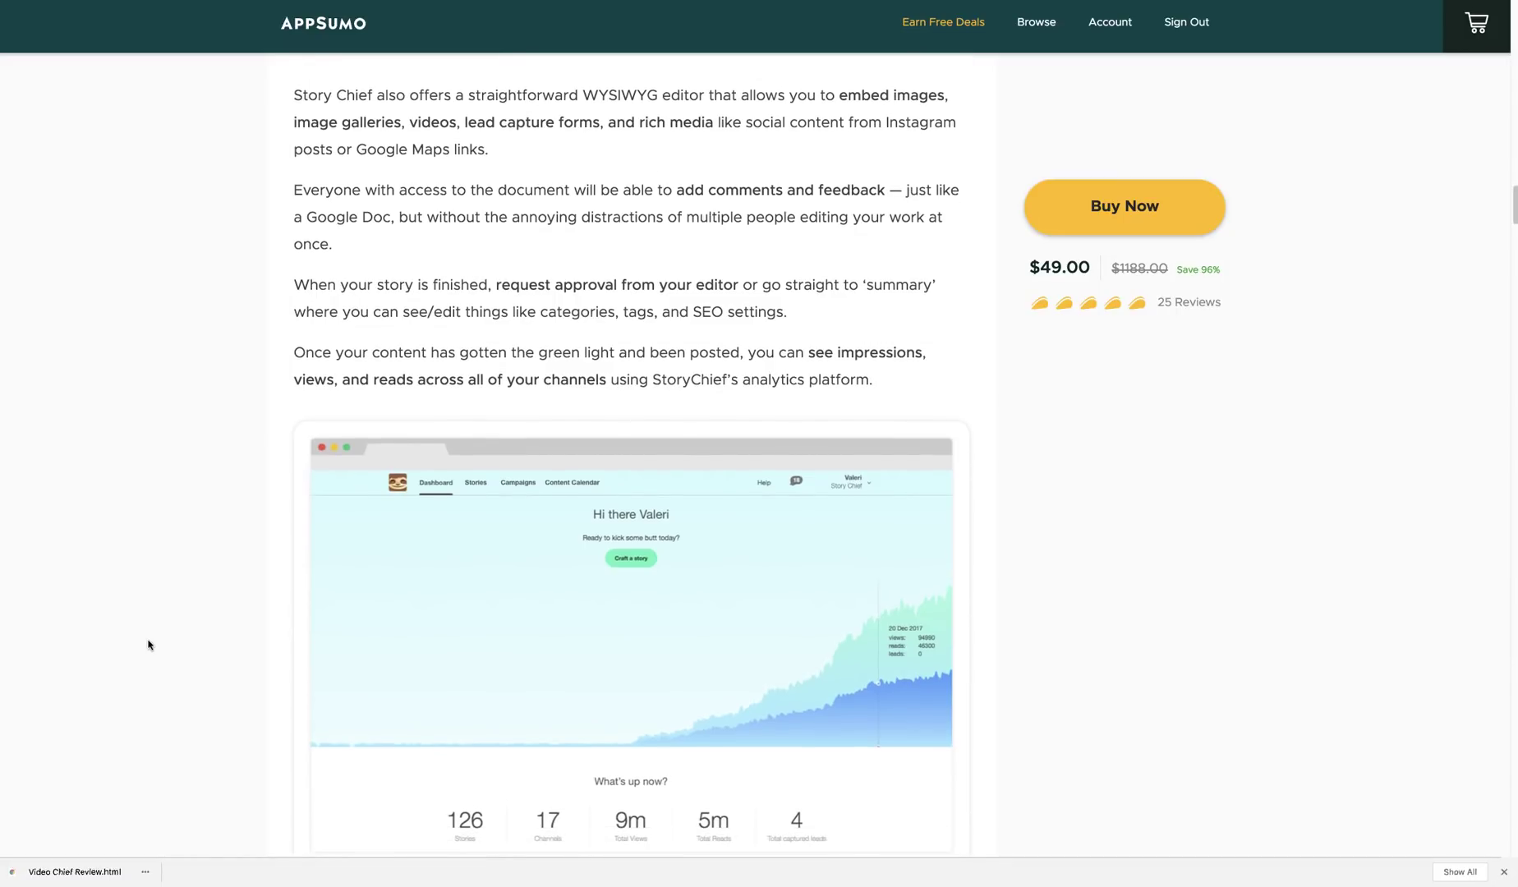
scroll(149, 645, "up", 7)
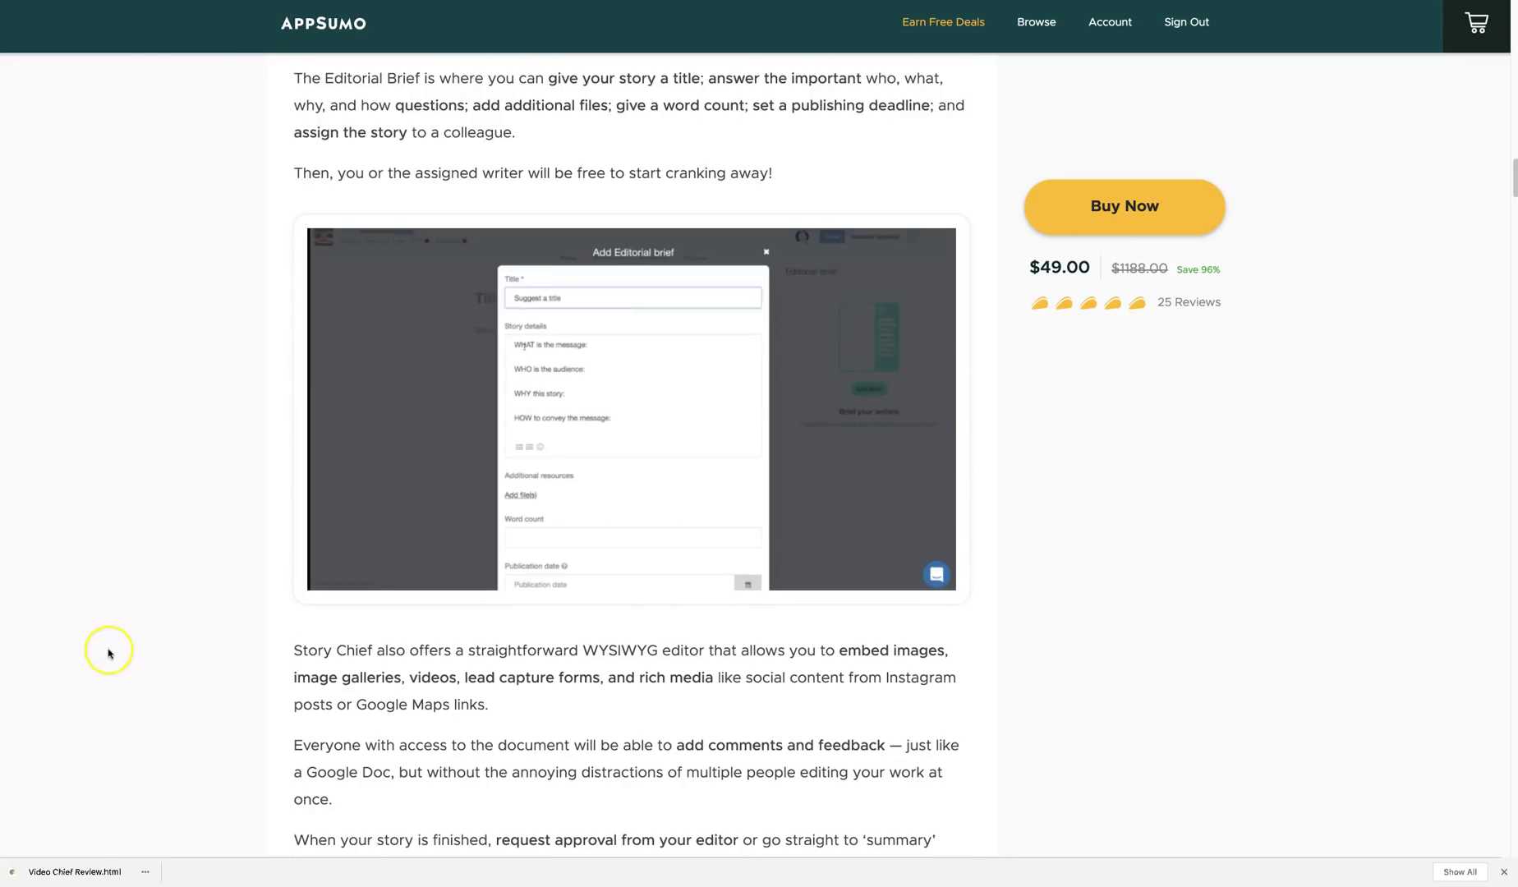
scroll(108, 653, "up", 20)
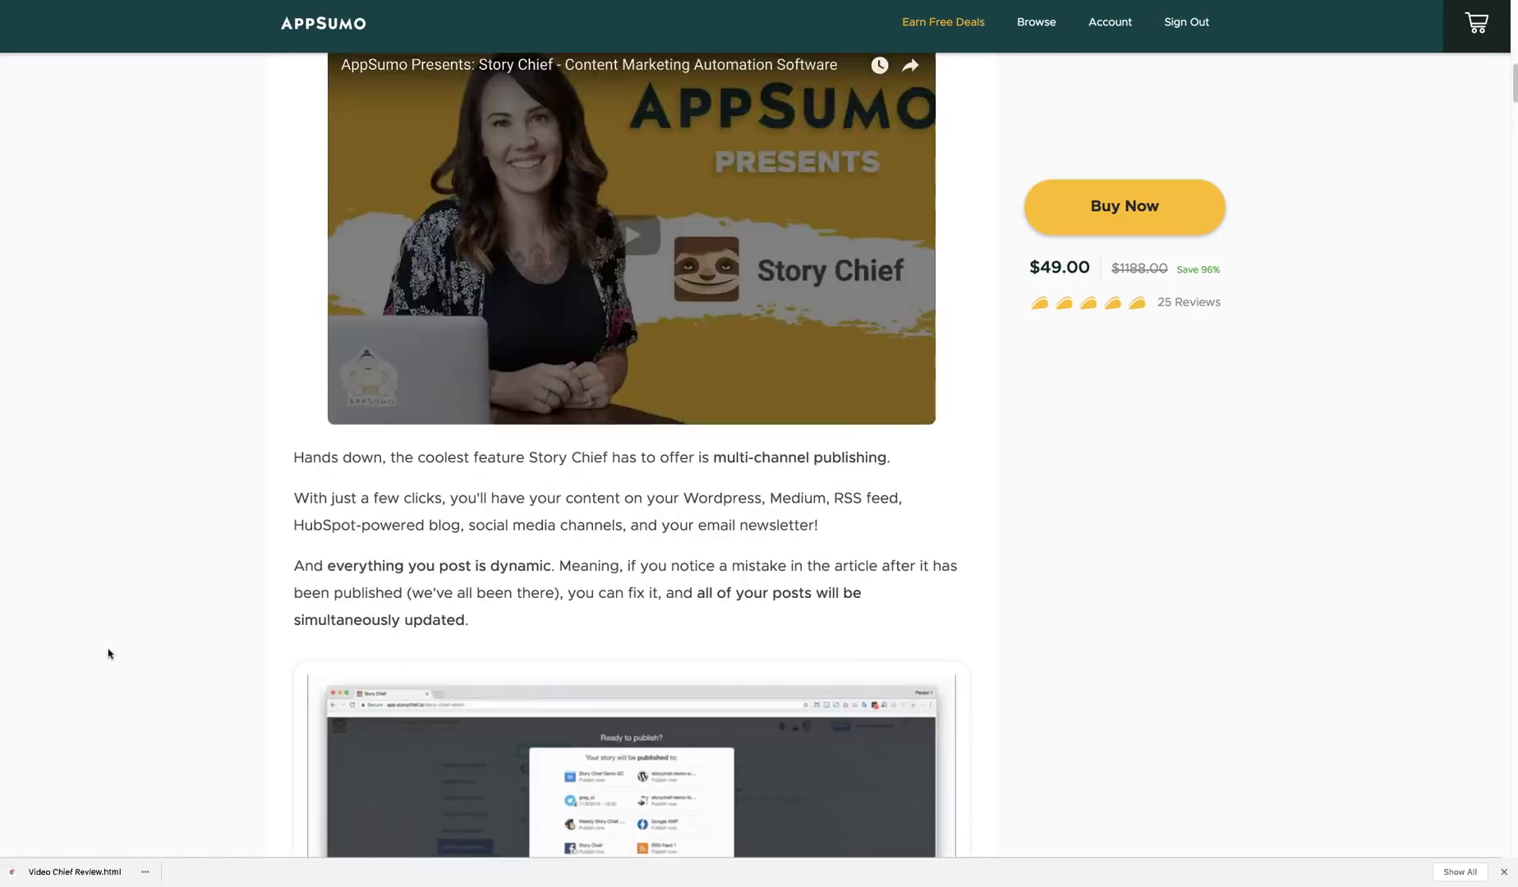
scroll(108, 653, "up", 6)
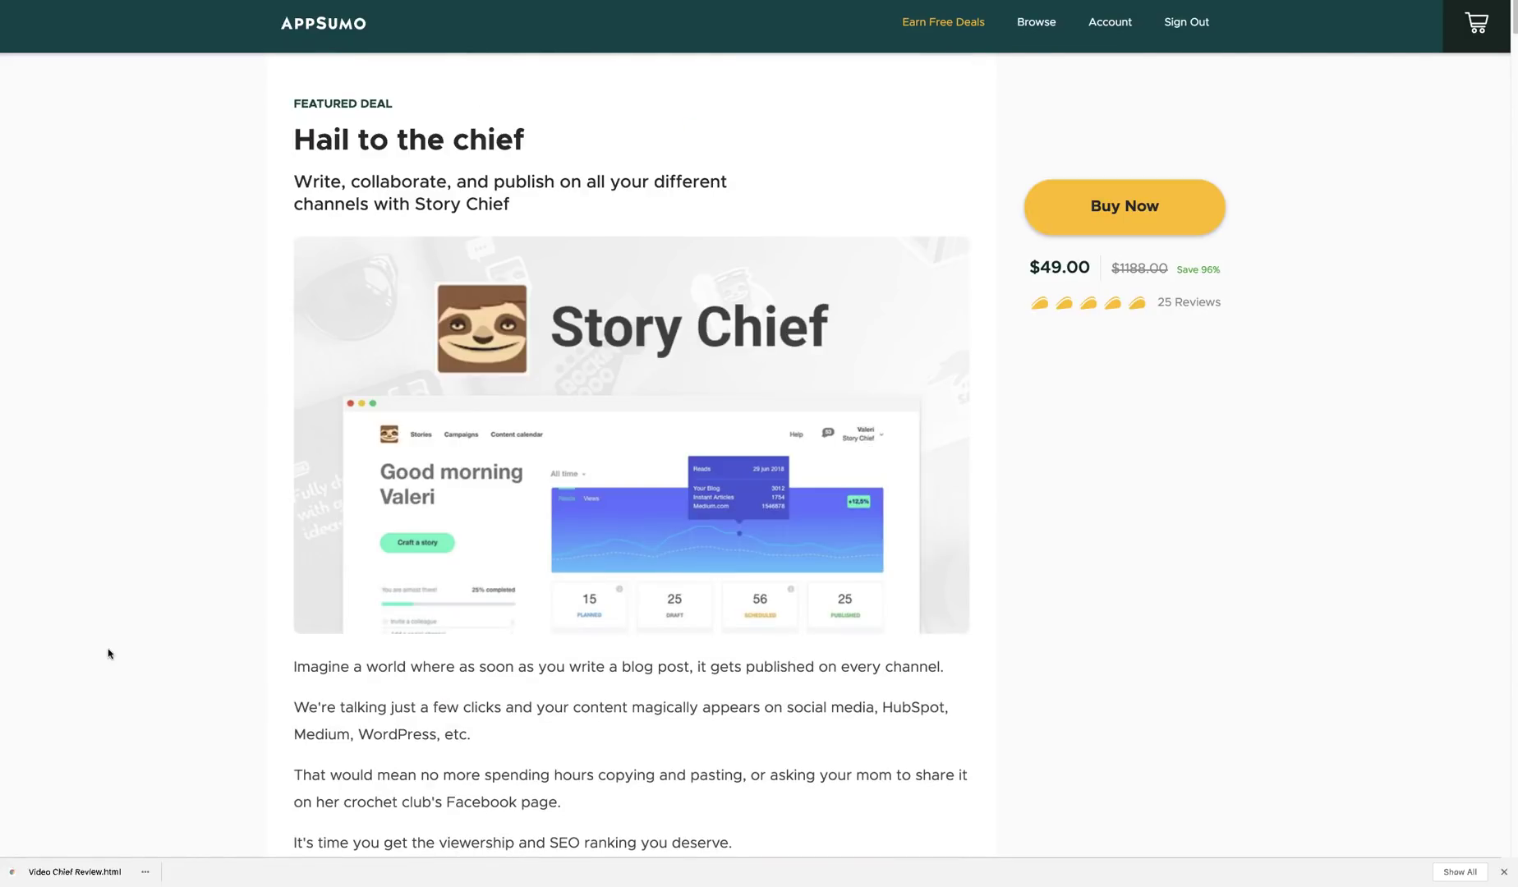